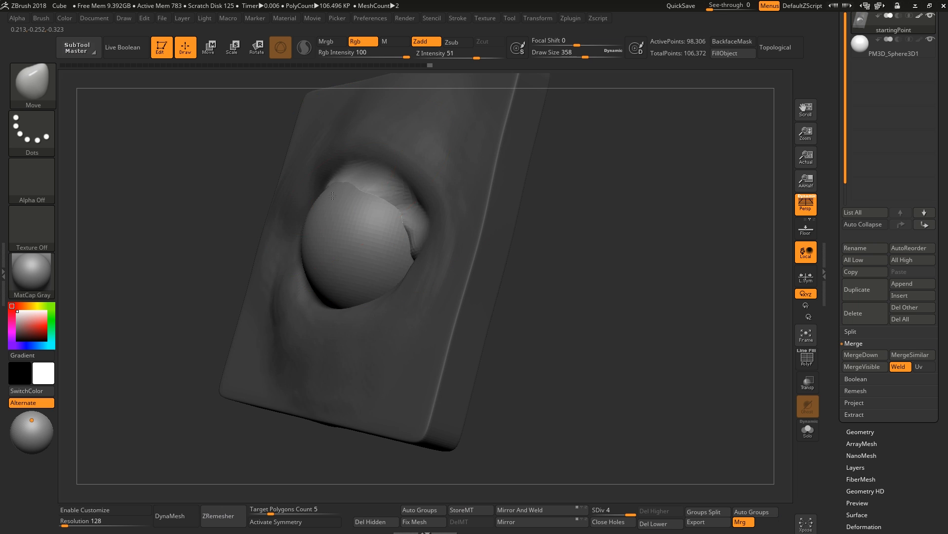
Shape the upper and lower eyelids around the eyeball with the Move brush.
mouse_move(484, 128)
mouse_down()
mouse_move(456, 159)
mouse_move(371, 170)
mouse_move(362, 183)
mouse_move(406, 187)
mouse_move(411, 198)
mouse_move(433, 180)
mouse_up()
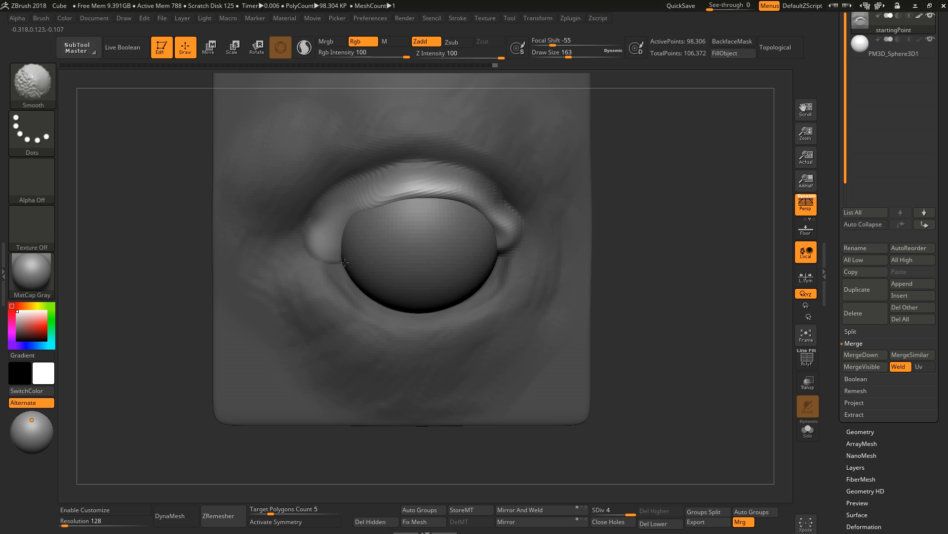
drag(637, 276, 613, 316)
mouse_move(406, 210)
mouse_down()
mouse_move(413, 227)
mouse_move(440, 222)
mouse_up()
drag(612, 316, 637, 277)
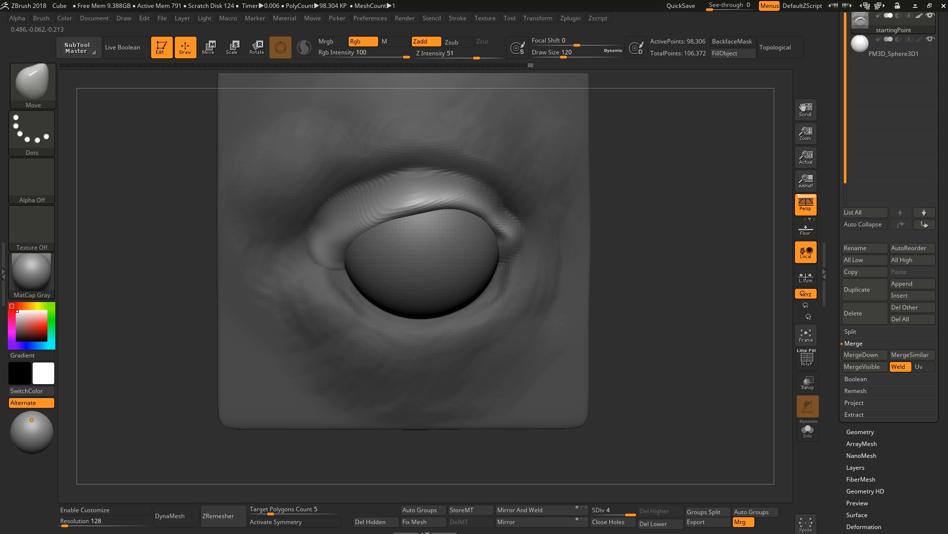
drag(501, 224, 493, 220)
drag(395, 212, 379, 220)
ctrl+click(673, 239)
click(808, 430)
drag(657, 277, 637, 291)
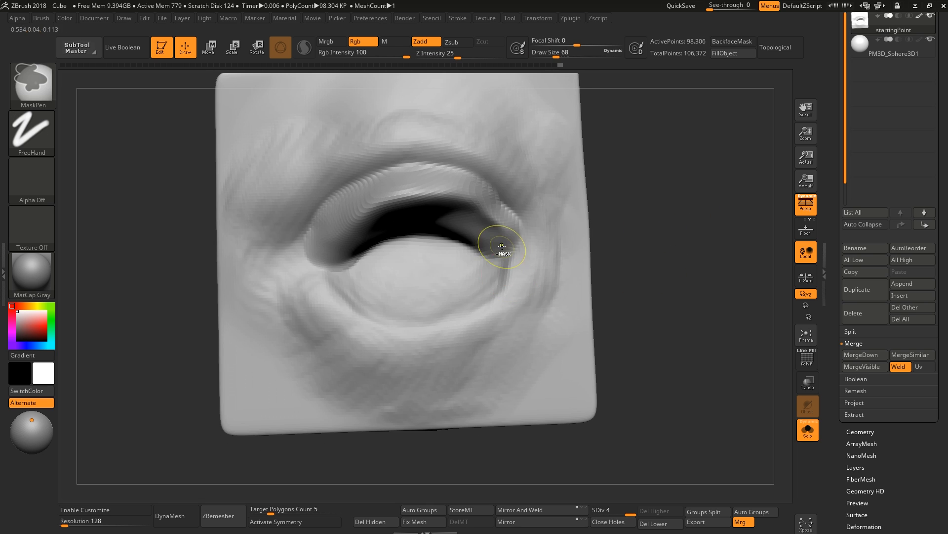
Mask the eyelid area and reshape the eyelid folds with the Move and Smooth brushes.
mouse_move(502, 246)
ctrl+mouse_down()
mouse_move(366, 280)
mouse_move(434, 304)
ctrl+mouse_up()
ctrl+click(673, 277)
click(808, 430)
mouse_move(658, 286)
mouse_down()
mouse_move(637, 277)
mouse_move(573, 289)
mouse_up()
key(s)
drag(405, 293, 435, 292)
drag(608, 296, 687, 267)
drag(435, 296, 444, 269)
mouse_move(657, 281)
mouse_down()
mouse_move(603, 296)
mouse_move(642, 316)
mouse_up()
shift+drag(622, 297, 672, 291)
shift+drag(467, 220, 326, 257)
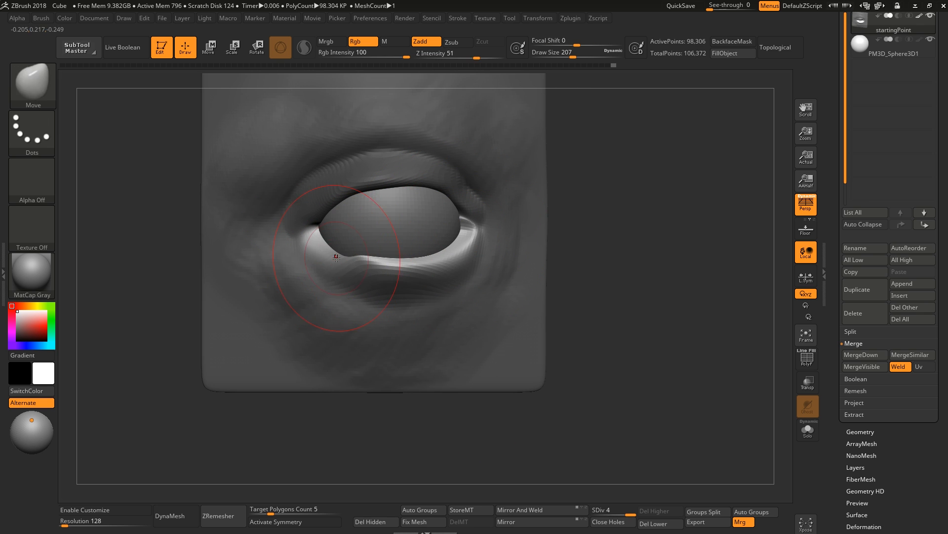
Refine the eyelid shapes and eye corners with the Move and Smooth brushes.
drag(627, 306, 573, 291)
drag(335, 251, 341, 239)
drag(593, 296, 647, 312)
drag(479, 233, 474, 225)
ctrl+drag(613, 306, 642, 336)
mouse_move(623, 316)
alt+mouse_down()
mouse_move(623, 257)
mouse_move(618, 316)
alt+mouse_up()
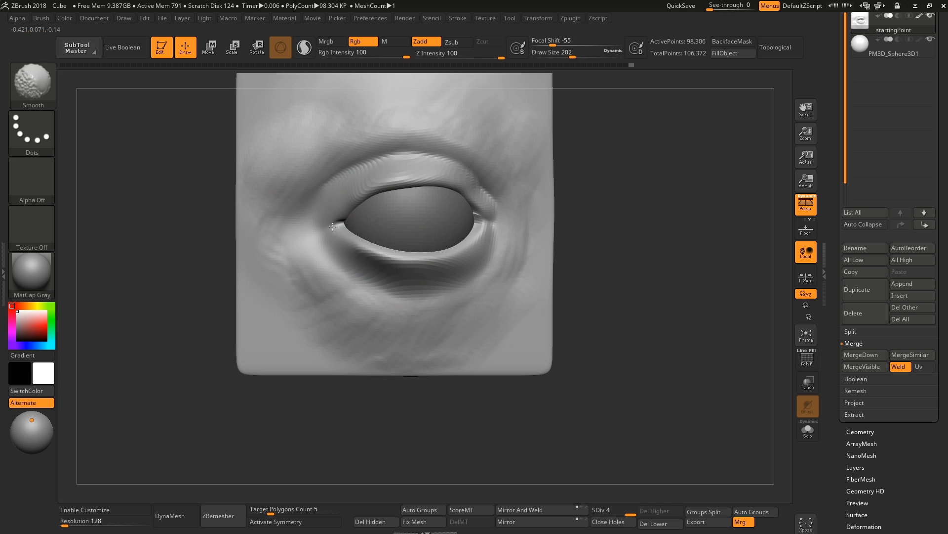
shift+drag(332, 227, 336, 233)
shift+drag(466, 254, 485, 218)
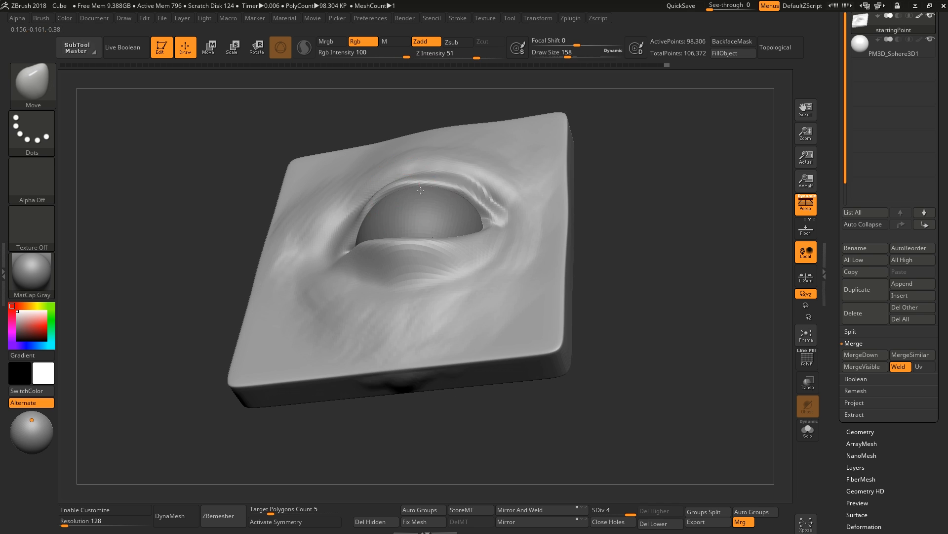
mouse_move(642, 321)
mouse_down()
mouse_move(671, 296)
mouse_move(356, 265)
mouse_up()
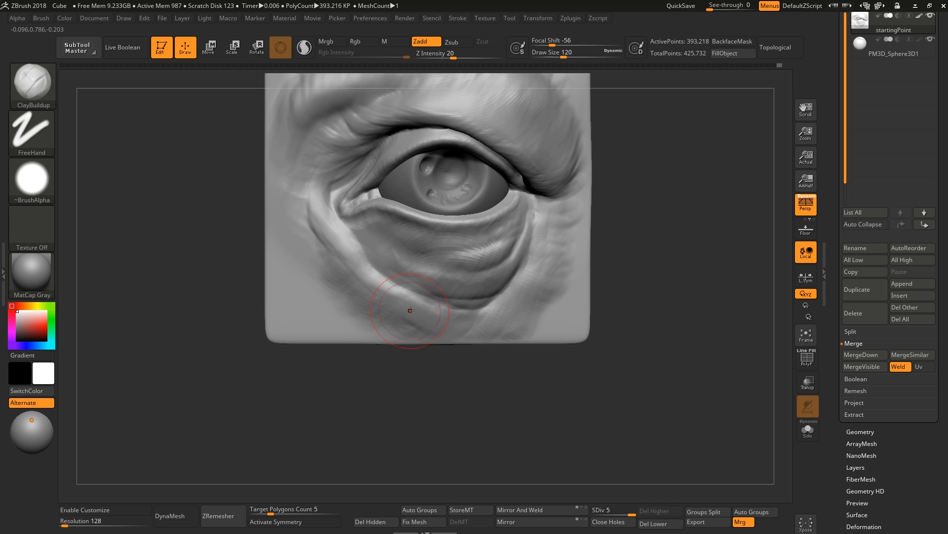
Build up the lower eyelid and under-eye bag with the ClayBuildup brush.
drag(300, 213, 306, 190)
key(s)
drag(324, 233, 328, 233)
drag(367, 261, 392, 291)
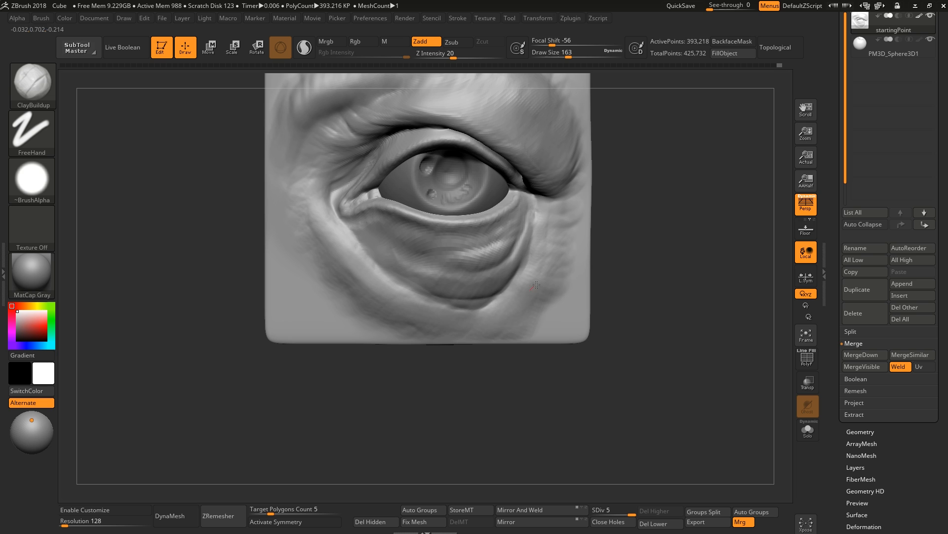
drag(537, 284, 549, 316)
drag(549, 242, 571, 253)
mouse_move(642, 296)
mouse_down()
mouse_move(628, 316)
mouse_move(406, 271)
mouse_move(475, 340)
mouse_up()
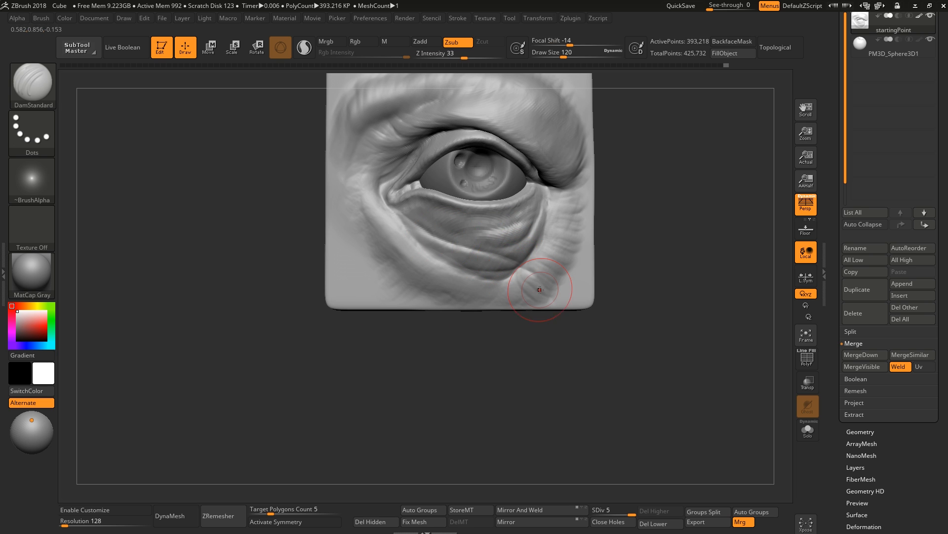
Carve wrinkle creases below the eye with DamStandard and add clay to the cheek with ClayBuildup.
drag(538, 264, 542, 270)
key(s)
mouse_move(500, 245)
mouse_down()
mouse_move(464, 245)
mouse_move(419, 223)
mouse_up()
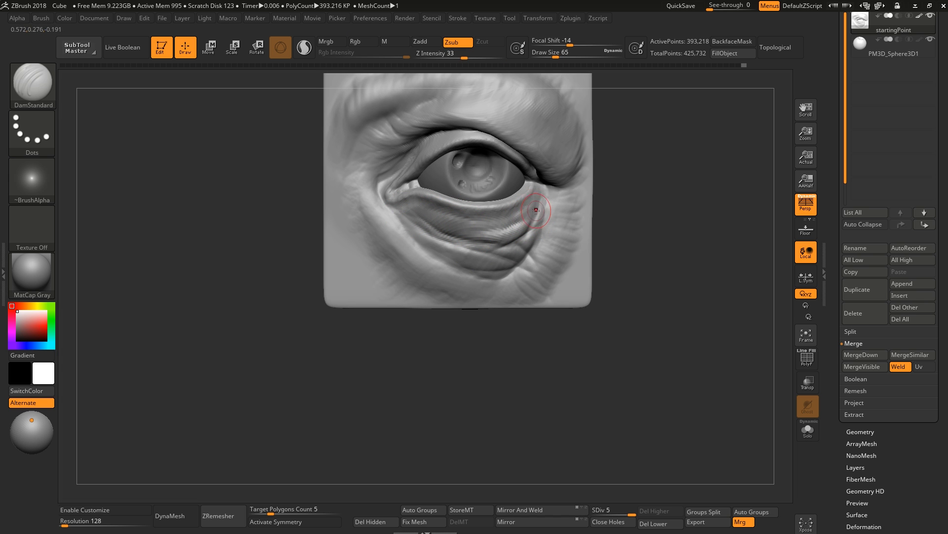
key(s)
mouse_move(553, 181)
alt+right_down()
mouse_move(536, 210)
mouse_move(553, 216)
alt+right_up()
drag(535, 216, 551, 212)
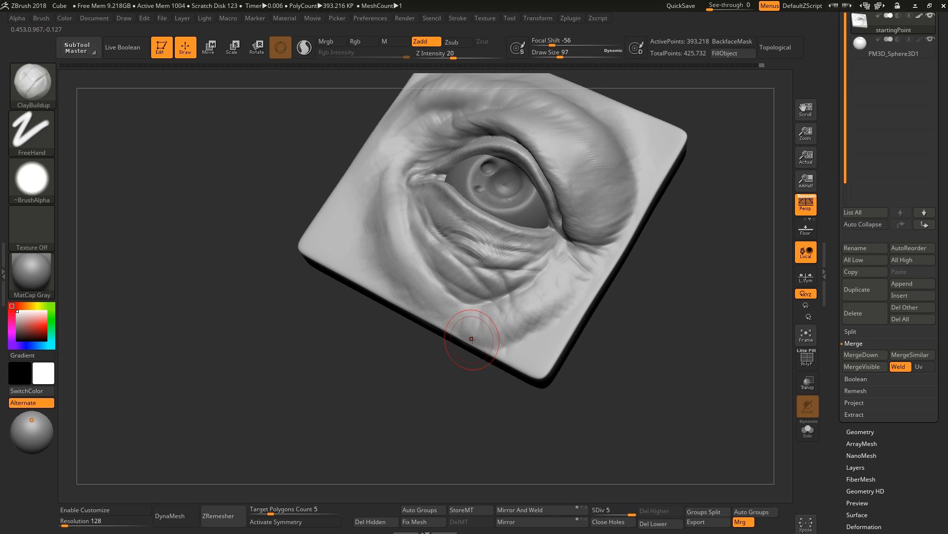
mouse_move(472, 339)
right_down()
mouse_move(525, 334)
mouse_move(525, 351)
right_up()
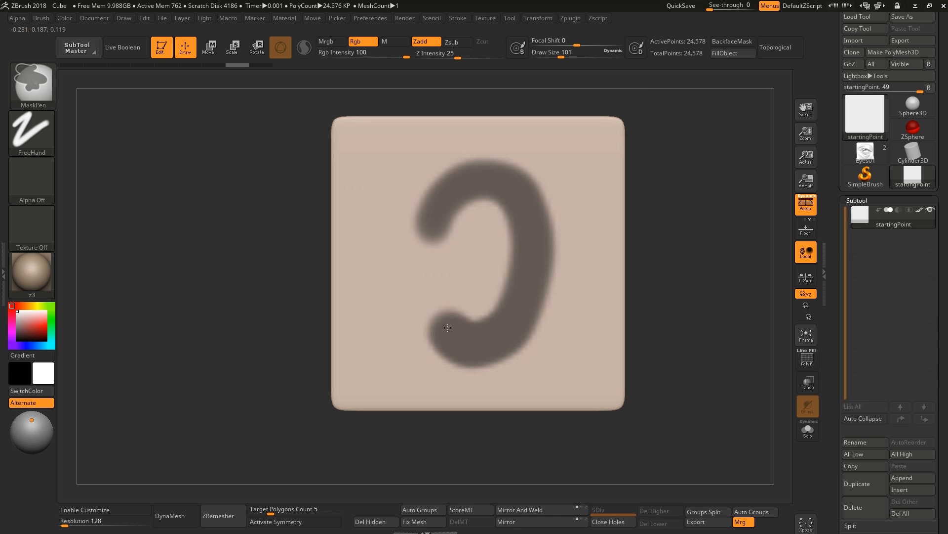
Mask a C-shaped ear outline on the plane and pull the ear mass out.
right_drag(498, 278, 491, 234)
key(w)
drag(452, 253, 420, 253)
right_drag(420, 276, 489, 277)
key(q)
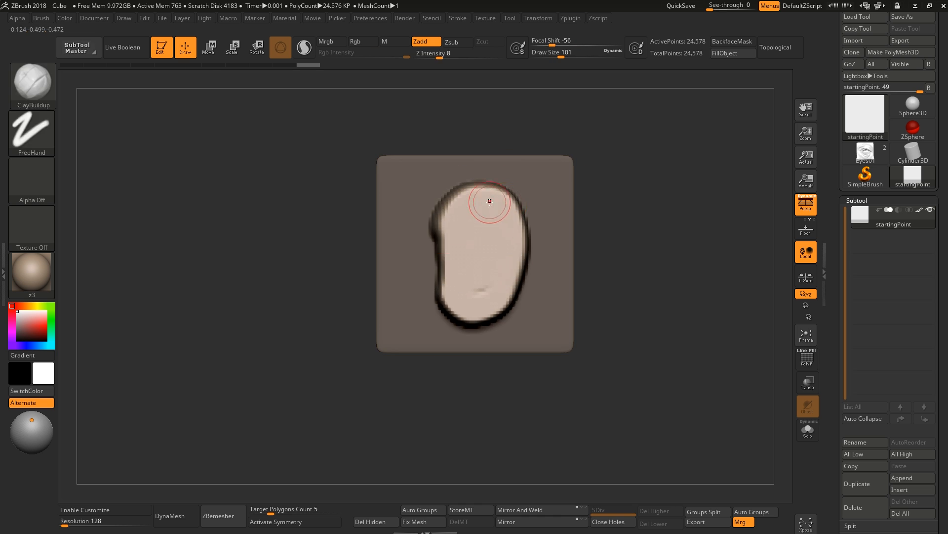
Add clay to the ear mass and tilt it with the Rotate transpose gizmo.
drag(489, 201, 511, 237)
right_drag(510, 238, 568, 238)
key(r)
drag(488, 266, 484, 270)
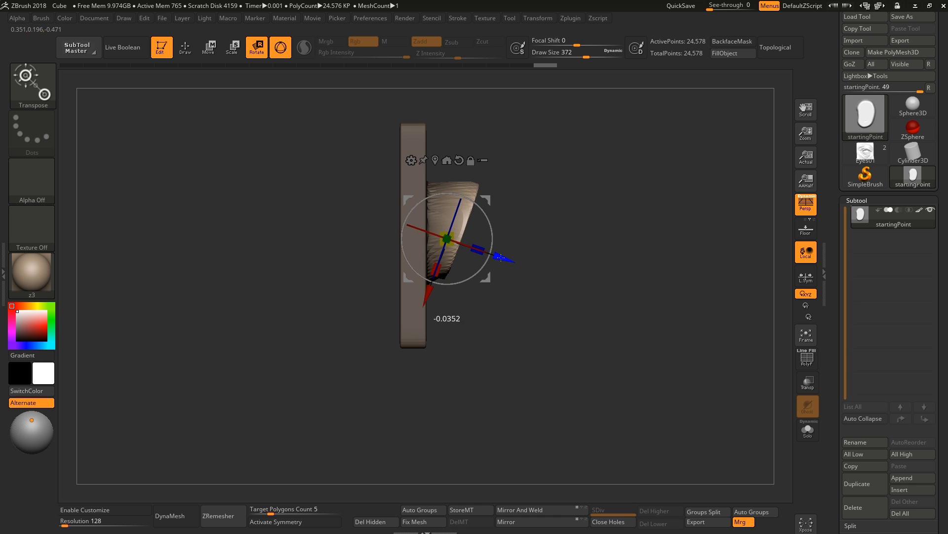
right_drag(568, 237, 494, 237)
key(q)
Sculpt the ear's rim and inner bowl with ClayBuildup and Inflate brushes.
mouse_move(420, 237)
right_down()
mouse_move(486, 237)
mouse_move(459, 203)
mouse_move(419, 230)
right_up()
drag(420, 230, 437, 234)
key(b)
key(c)
key(b)
right_drag(437, 233, 436, 228)
drag(436, 229, 475, 213)
key(b)
key(n)
mouse_move(474, 212)
right_down()
mouse_move(449, 237)
mouse_move(406, 198)
right_up()
key(b)
key(i)
key(n)
right_drag(406, 146, 390, 207)
drag(390, 326, 396, 350)
right_drag(396, 349, 425, 297)
shift+drag(385, 247, 372, 214)
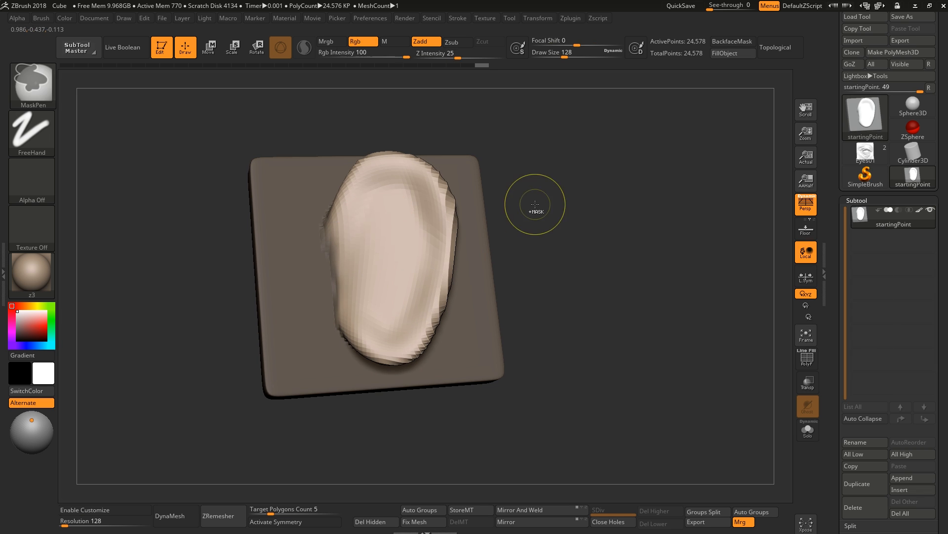
Mask around the ear and reposition it with the Move transpose gizmo.
right_drag(536, 205, 564, 203)
ctrl+drag(368, 254, 373, 224)
ctrl+click(514, 296)
key(w)
right_drag(514, 296, 519, 326)
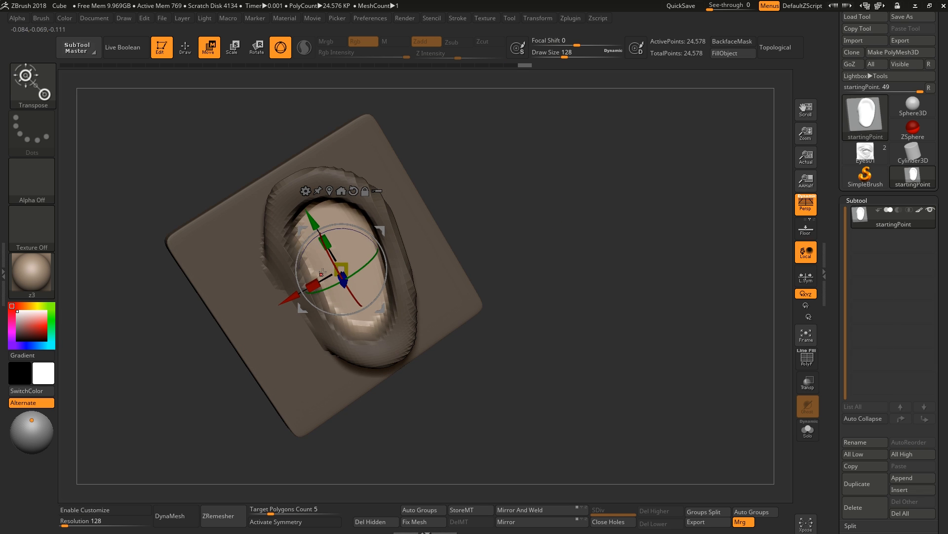
drag(317, 220, 315, 214)
right_drag(494, 297, 534, 267)
drag(361, 253, 377, 254)
key(q)
ctrl+drag(603, 306, 623, 326)
mouse_move(494, 277)
right_down()
mouse_move(464, 205)
mouse_move(459, 277)
mouse_move(464, 188)
mouse_move(458, 364)
mouse_move(444, 386)
right_up()
Reshape the ear's outer contour with an enlarged Move brush.
key(b)
key(m)
key(v)
key(bracketright)
key(bracketright)
key(bracketright)
key(bracketright)
key(bracketright)
key(bracketright)
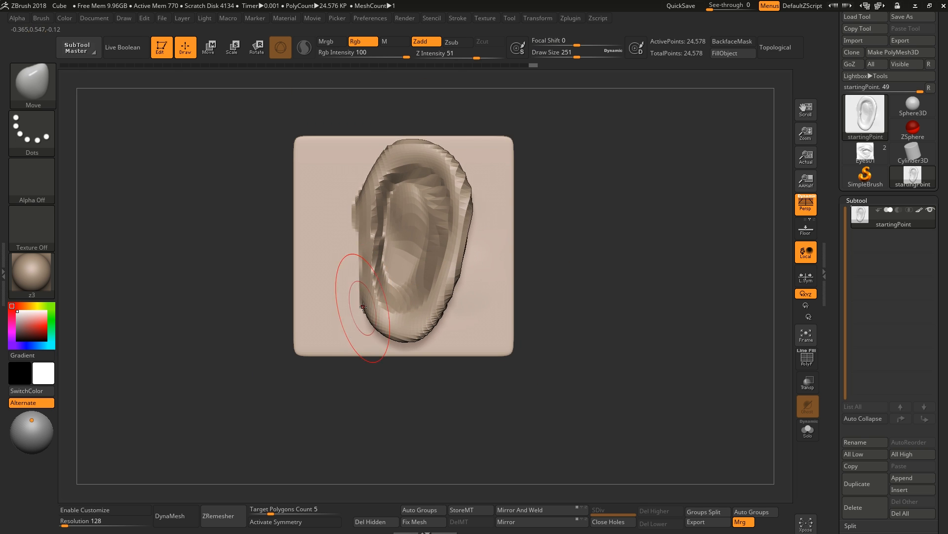
drag(362, 309, 364, 282)
right_drag(543, 297, 524, 292)
mouse_move(378, 178)
mouse_down()
mouse_move(390, 171)
mouse_move(508, 212)
mouse_up()
right_drag(509, 212, 187, 509)
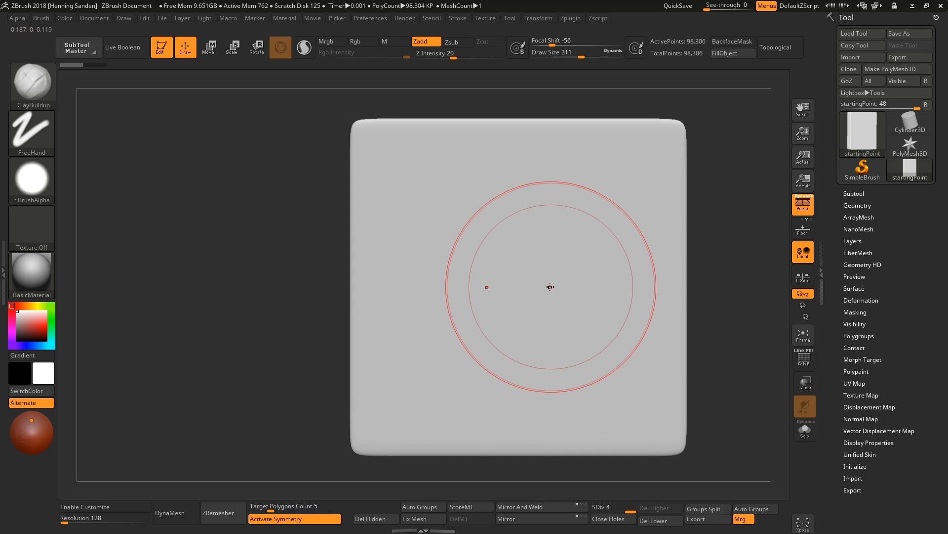
Block in the upper and lower lip masses with ClayBuildup on a new plane using symmetry.
mouse_move(508, 286)
mouse_down()
mouse_move(568, 275)
mouse_move(568, 237)
mouse_move(475, 371)
mouse_move(467, 316)
mouse_move(509, 233)
mouse_move(500, 270)
mouse_move(429, 276)
mouse_up()
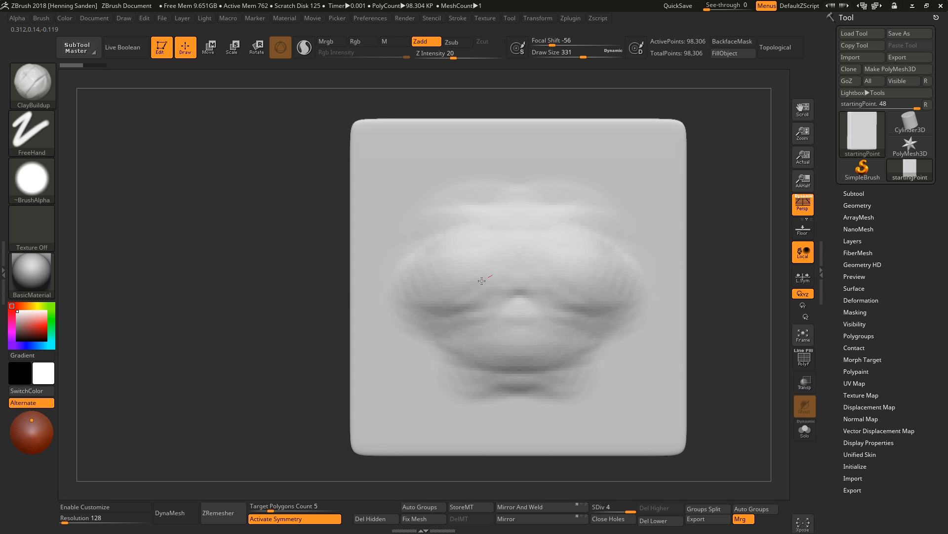
mouse_move(501, 322)
mouse_down()
mouse_move(477, 259)
mouse_move(486, 367)
mouse_move(426, 328)
mouse_up()
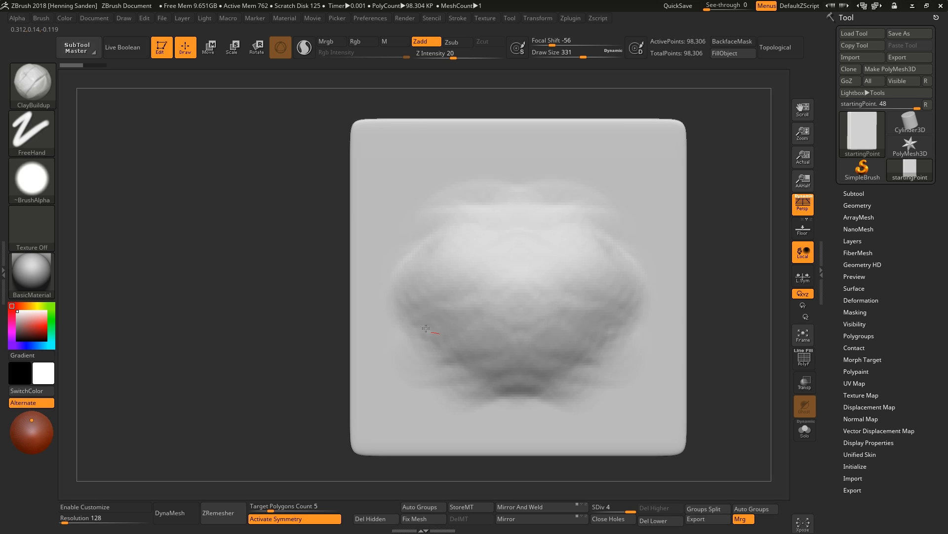
mouse_move(435, 346)
right_down()
mouse_move(565, 333)
mouse_move(495, 371)
mouse_move(588, 346)
right_up()
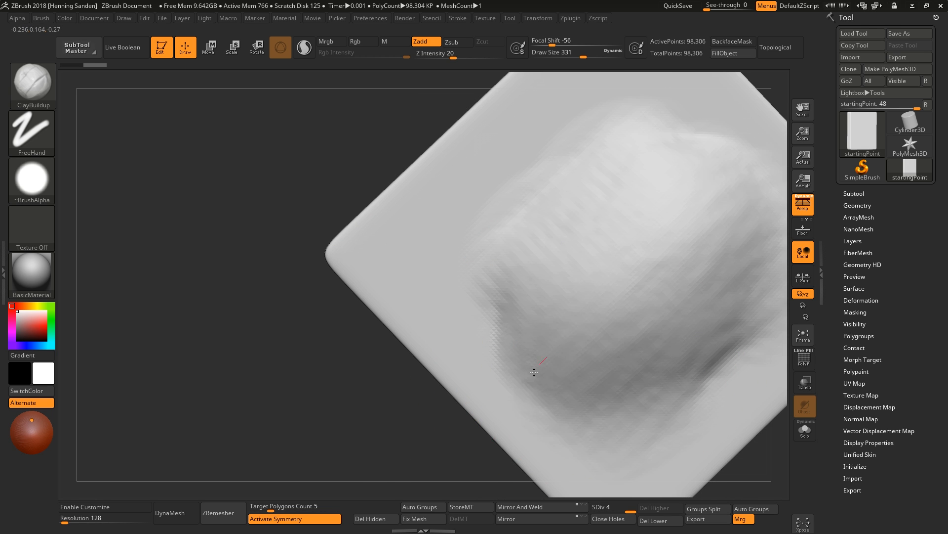
mouse_move(658, 305)
right_down()
mouse_move(550, 281)
mouse_move(475, 288)
mouse_move(350, 269)
right_up()
ctrl+right_drag(350, 269, 476, 300)
key(s)
mouse_move(484, 299)
mouse_down()
mouse_move(420, 298)
mouse_move(354, 318)
mouse_up()
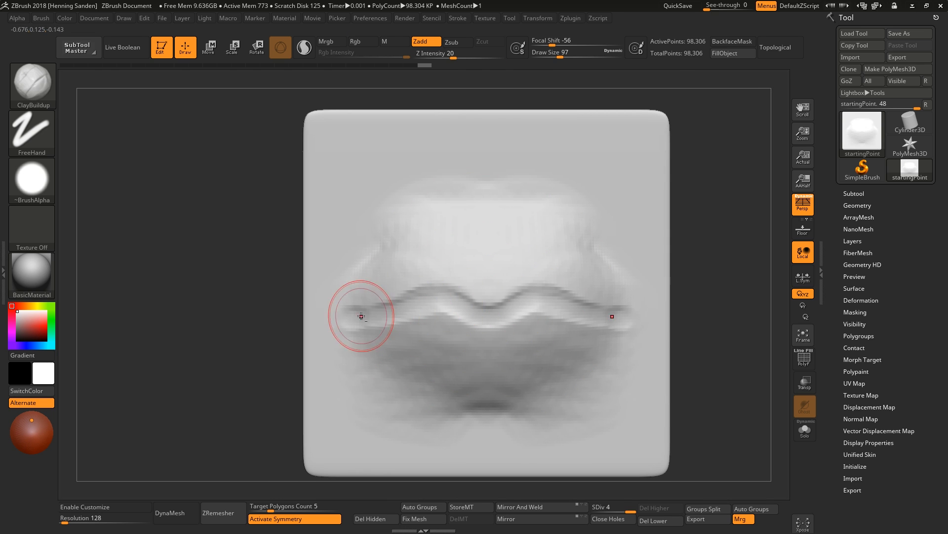
Sculpt the philtrum ridges, lip line and chin fold with a smaller ClayBuildup brush.
key(bracketleft)
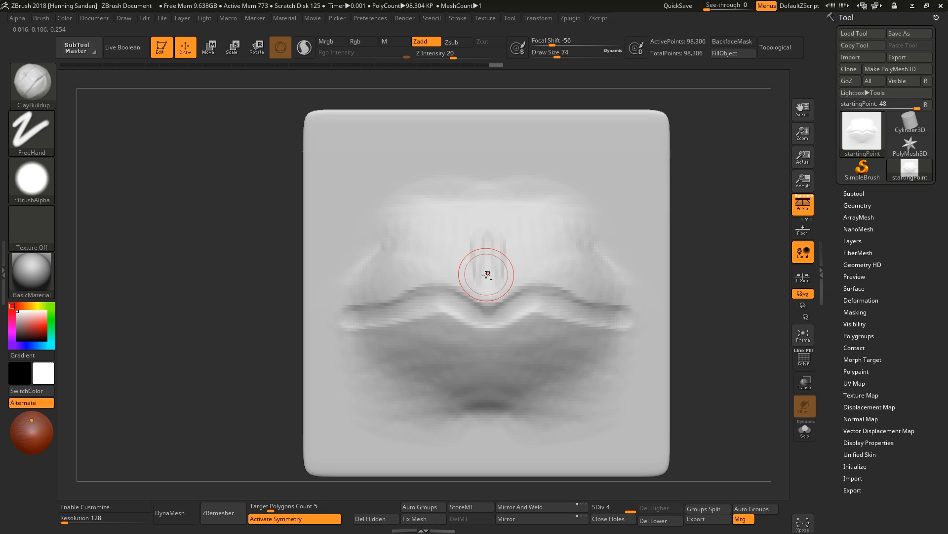
drag(486, 273, 483, 292)
key(s)
alt+drag(527, 386, 466, 388)
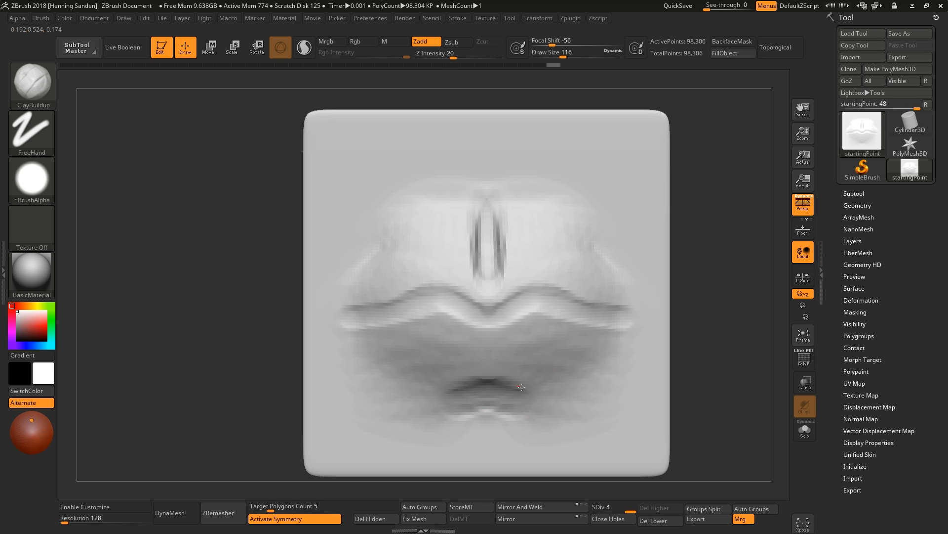
alt+drag(541, 403, 435, 407)
alt+drag(556, 418, 421, 418)
alt+right_drag(477, 431, 490, 388)
key(s)
drag(490, 388, 494, 388)
mouse_move(494, 387)
mouse_down()
mouse_move(471, 396)
mouse_move(490, 409)
mouse_move(487, 417)
mouse_move(459, 406)
mouse_up()
mouse_move(485, 383)
right_down()
mouse_move(491, 349)
mouse_move(547, 332)
mouse_move(530, 333)
right_up()
Push the lips' side profile into shape with the Move brush.
key(b)
key(m)
key(v)
key(s)
drag(527, 273, 535, 273)
right_drag(535, 273, 558, 277)
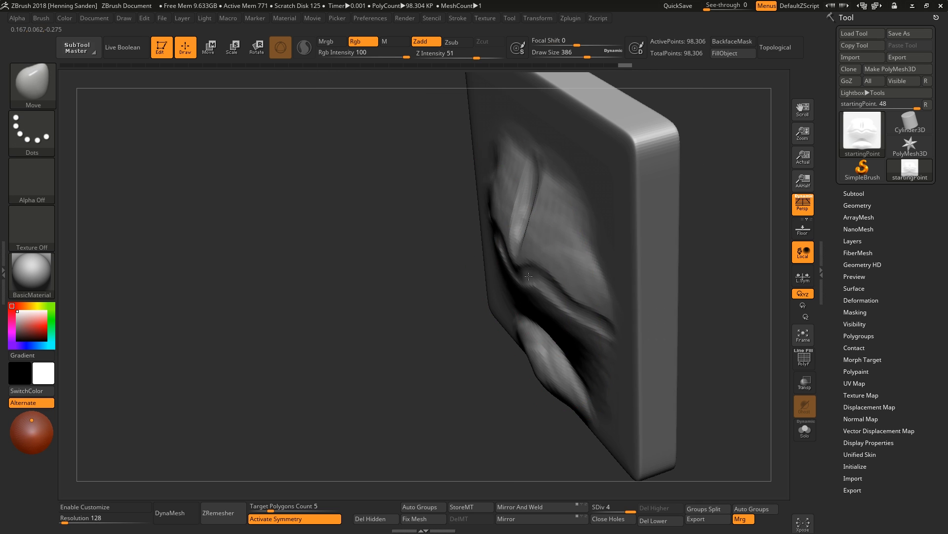
drag(550, 277, 541, 262)
right_drag(541, 262, 558, 314)
drag(559, 308, 543, 282)
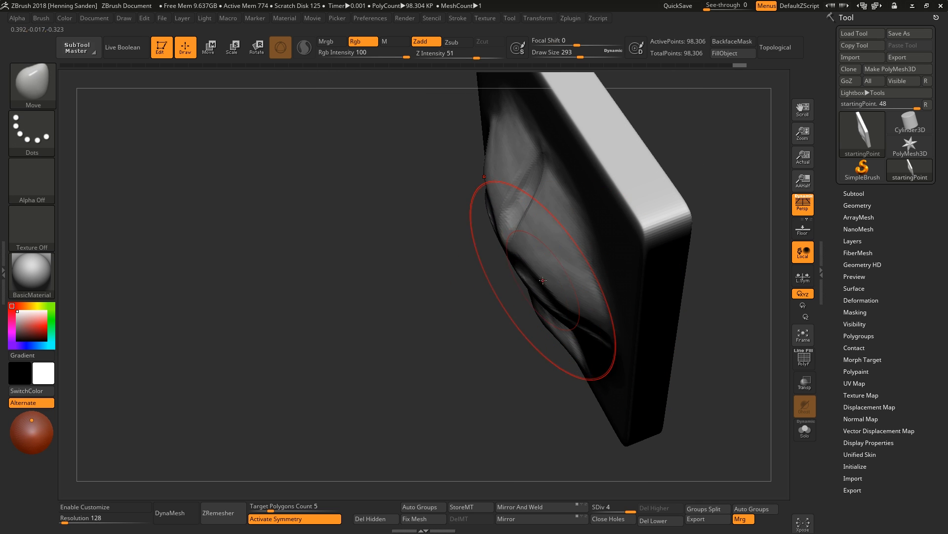
Adjust the lip protrusion and smooth the mouth corners.
mouse_move(543, 279)
right_down()
mouse_move(572, 314)
mouse_move(586, 307)
mouse_move(581, 313)
right_up()
key(s)
drag(581, 313, 574, 313)
right_drag(573, 313, 597, 332)
drag(597, 331, 589, 338)
key(s)
drag(588, 338, 580, 338)
shift+right_drag(580, 338, 606, 336)
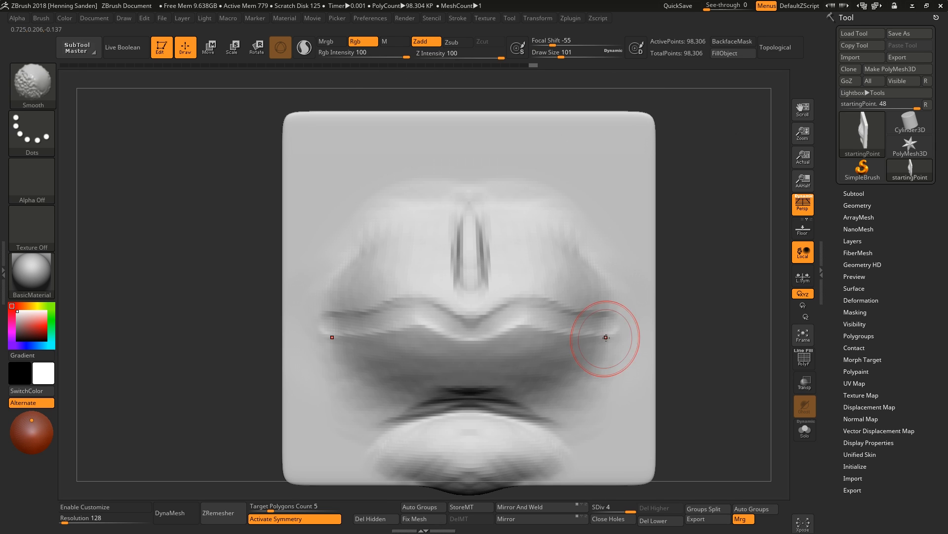
Carve the line between the lips and deepen the mouth corners with DamStandard.
key(b)
key(d)
key(s)
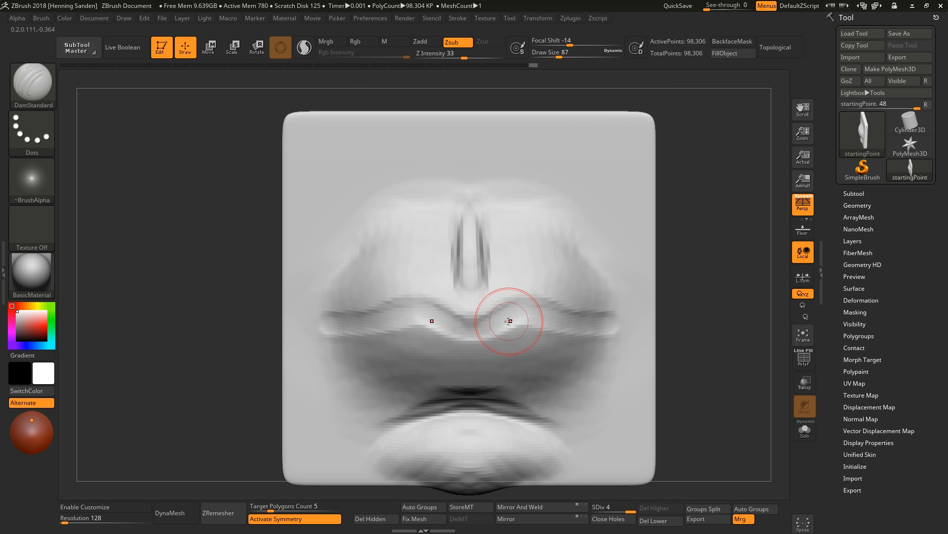
drag(496, 330, 360, 331)
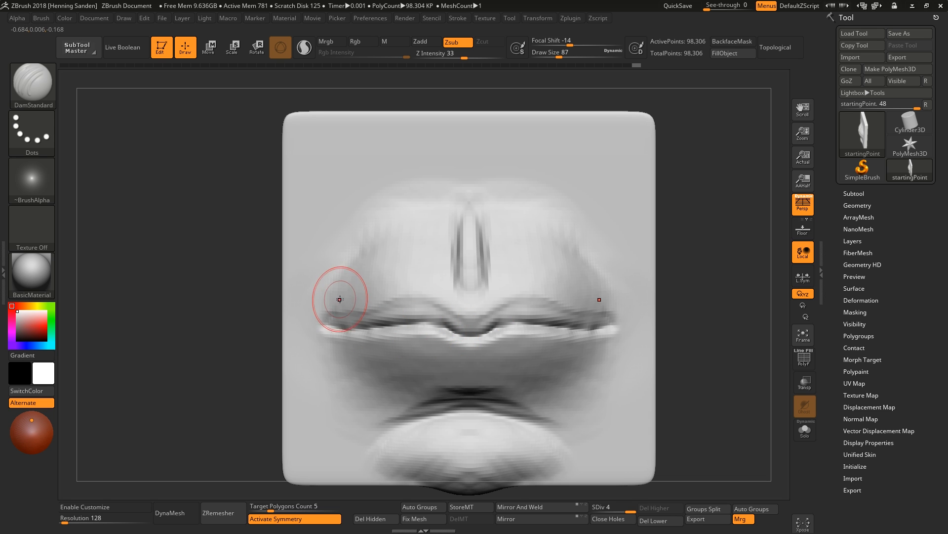
mouse_move(340, 299)
shift+mouse_down()
mouse_move(347, 290)
mouse_move(338, 292)
shift+mouse_up()
drag(339, 296, 368, 232)
shift+drag(365, 243, 342, 312)
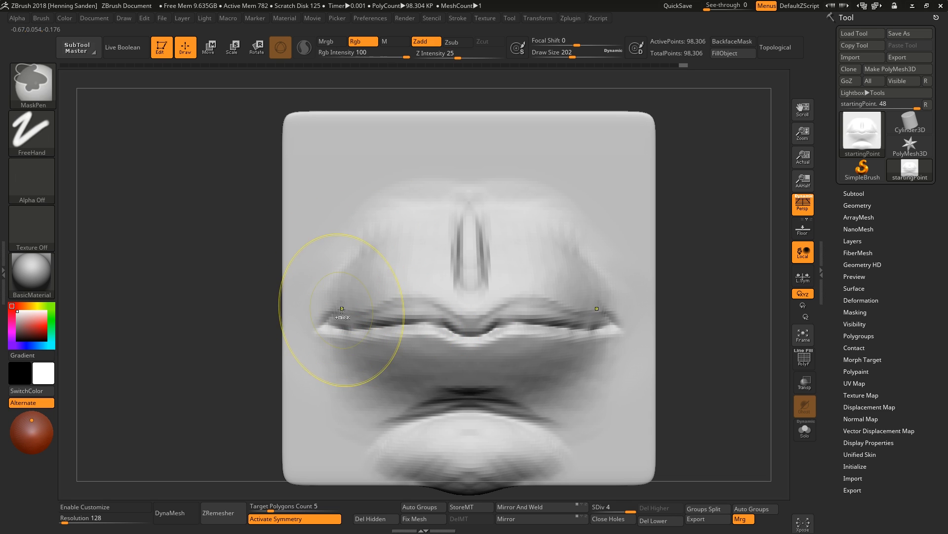
Add clay along the lower lip with the ClayBuildup brush.
key(b)
key(c)
Adjust the lips' side profile with the Move brush.
key(b)
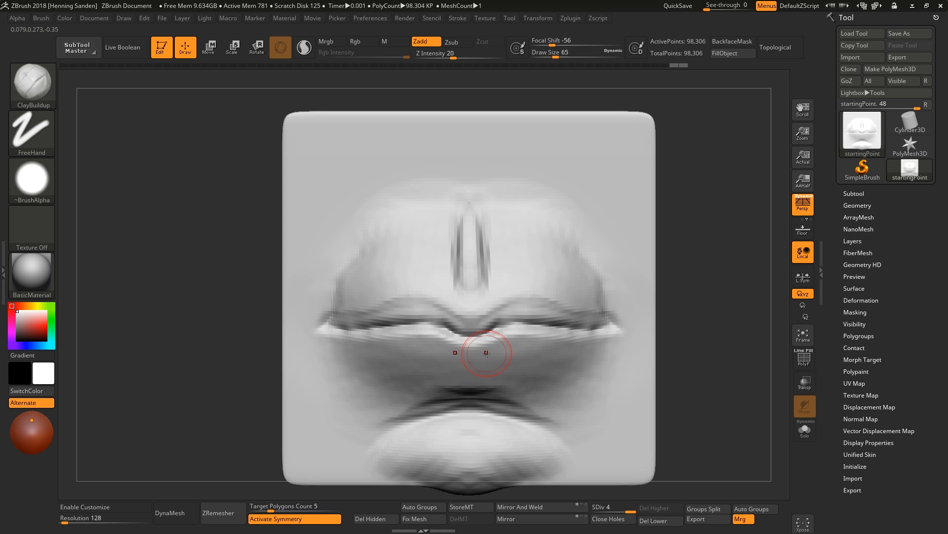
drag(433, 350, 406, 341)
key(s)
right_drag(431, 347, 461, 356)
key(b)
key(m)
key(v)
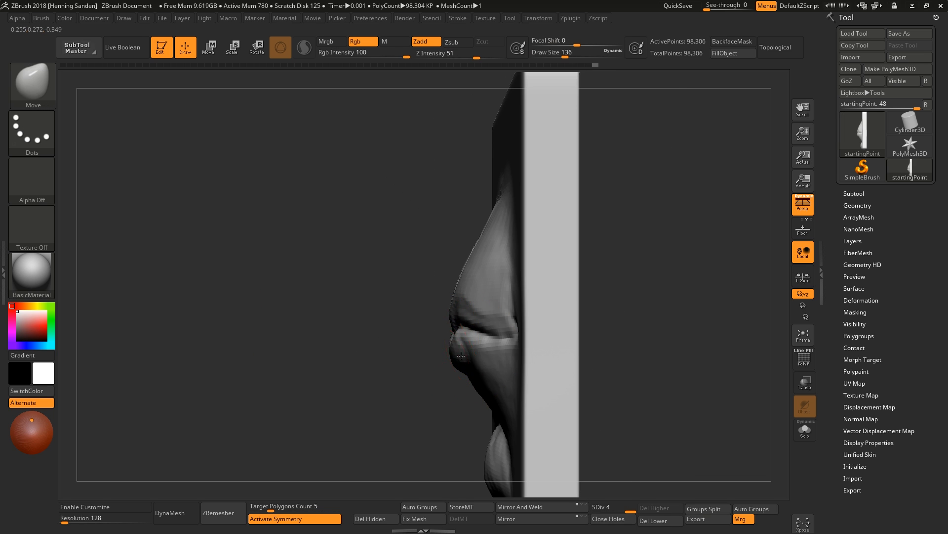
key(s)
drag(464, 301, 469, 301)
drag(456, 305, 461, 306)
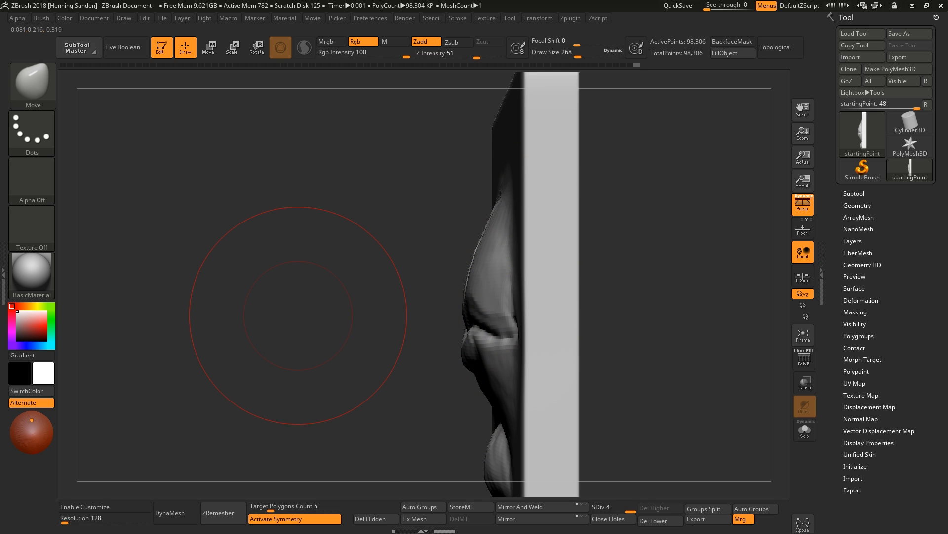
mouse_move(297, 315)
right_down()
mouse_move(537, 315)
mouse_move(494, 326)
mouse_move(476, 230)
mouse_move(430, 262)
mouse_move(502, 319)
mouse_move(459, 346)
right_up()
key(s)
Refine the upper lip's profile with a smaller Move brush.
click(501, 322)
drag(519, 309, 507, 329)
right_drag(507, 329, 519, 292)
key(s)
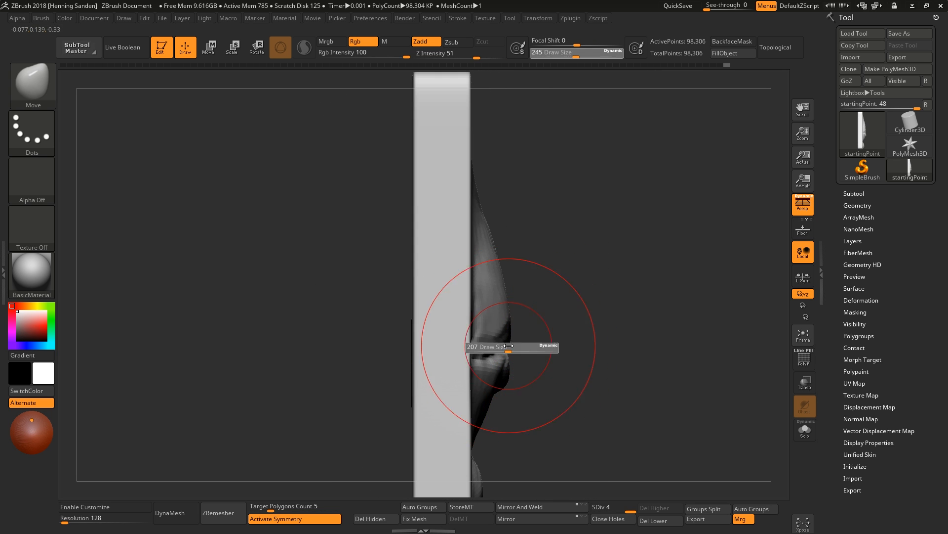
key(s)
mouse_move(511, 343)
right_down()
mouse_move(504, 330)
mouse_move(467, 318)
mouse_move(518, 324)
right_up()
click(505, 328)
key(s)
click(519, 330)
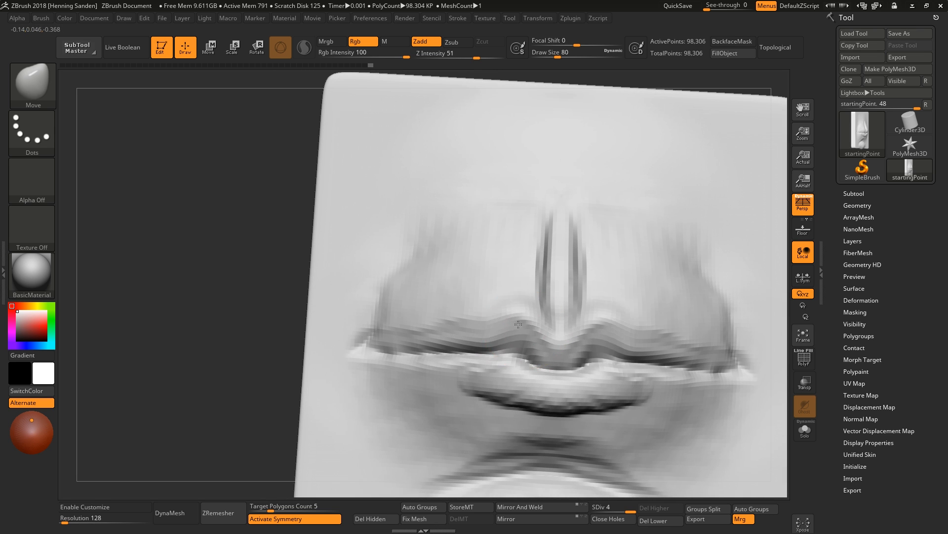
Reshape the mouth corners and lower lip with the Move brush, resizing it to 54 and then 77.
drag(368, 341, 374, 342)
key(s)
click(523, 353)
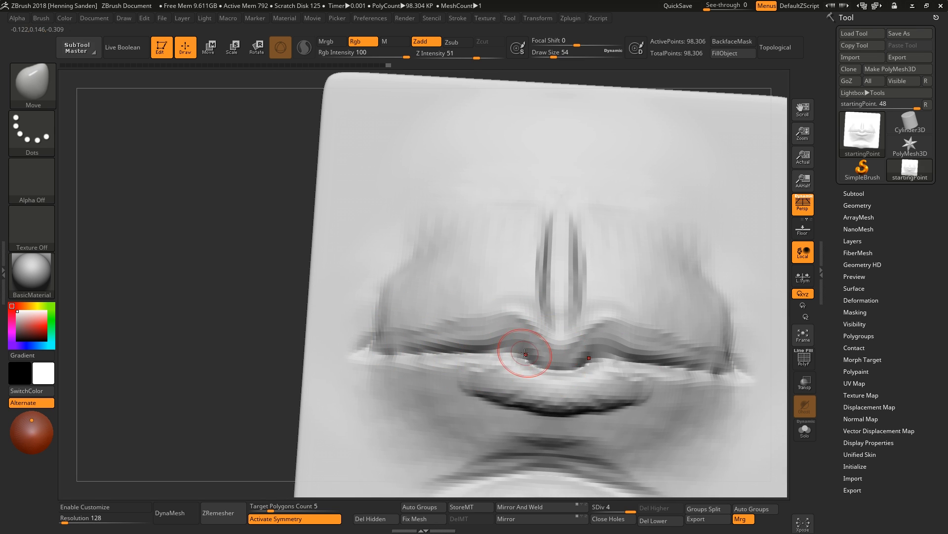
mouse_move(550, 365)
right_down()
mouse_move(561, 340)
mouse_move(550, 339)
mouse_move(583, 358)
right_up()
key(s)
click(555, 353)
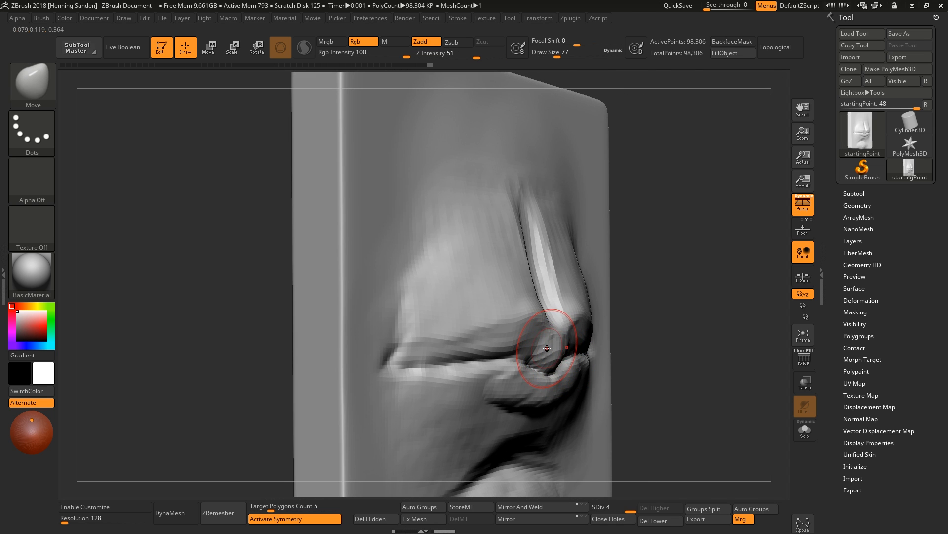
mouse_move(546, 351)
right_down()
mouse_move(584, 349)
mouse_move(550, 339)
mouse_move(533, 349)
mouse_move(576, 364)
mouse_move(556, 385)
mouse_move(563, 390)
mouse_move(538, 395)
mouse_move(500, 356)
right_up()
key(bracketright)
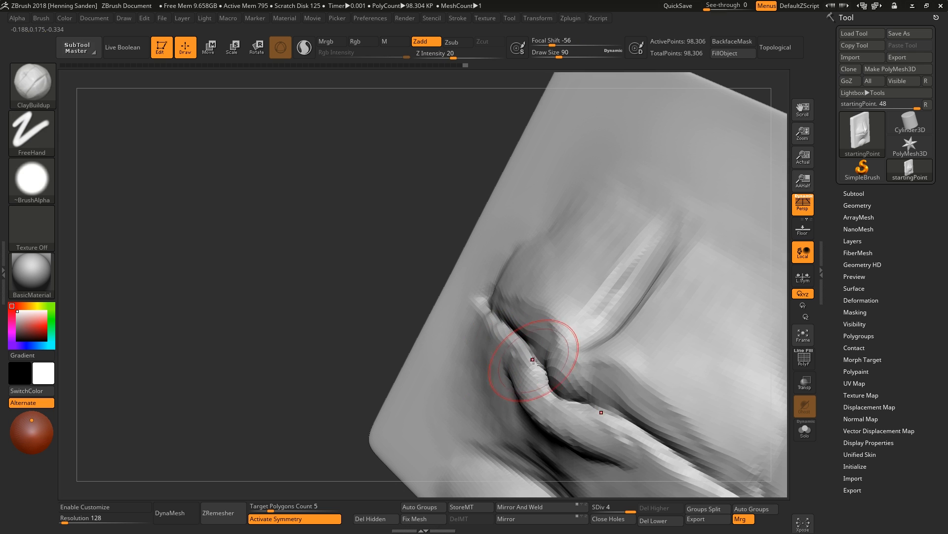
mouse_move(537, 358)
mouse_down()
mouse_move(514, 349)
mouse_move(543, 391)
mouse_up()
right_drag(553, 395, 544, 398)
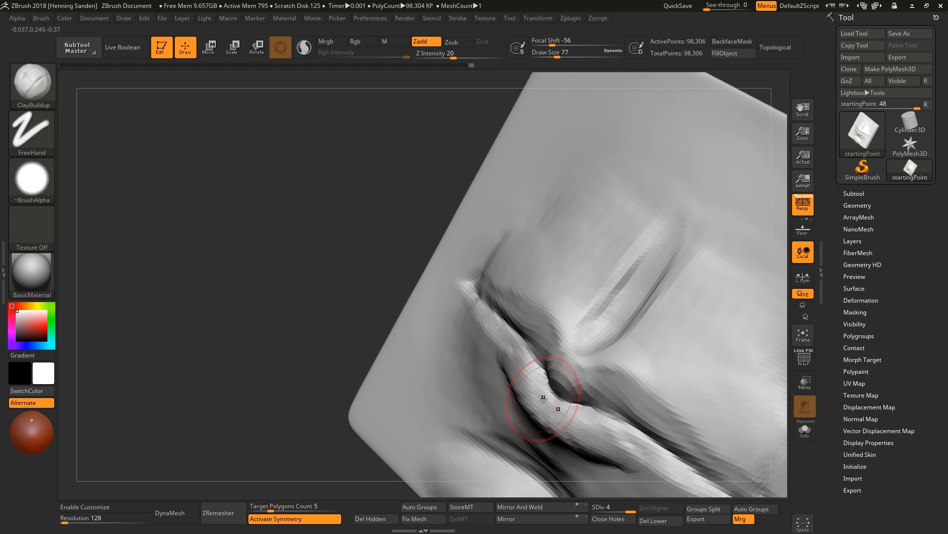
Build up clay along the upper lip with the ClayBuildup brush.
mouse_move(516, 366)
right_down()
mouse_move(466, 380)
mouse_move(455, 339)
right_up()
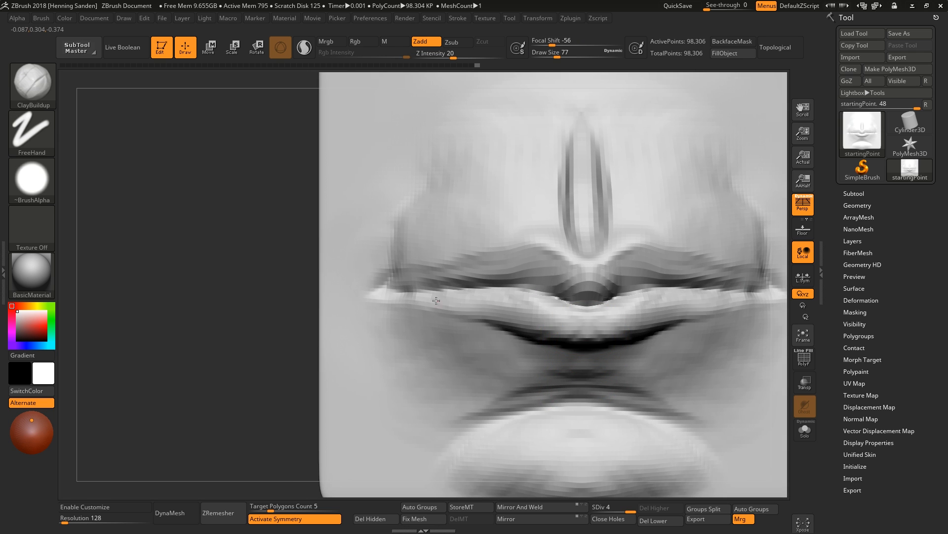
right_drag(553, 324, 487, 311)
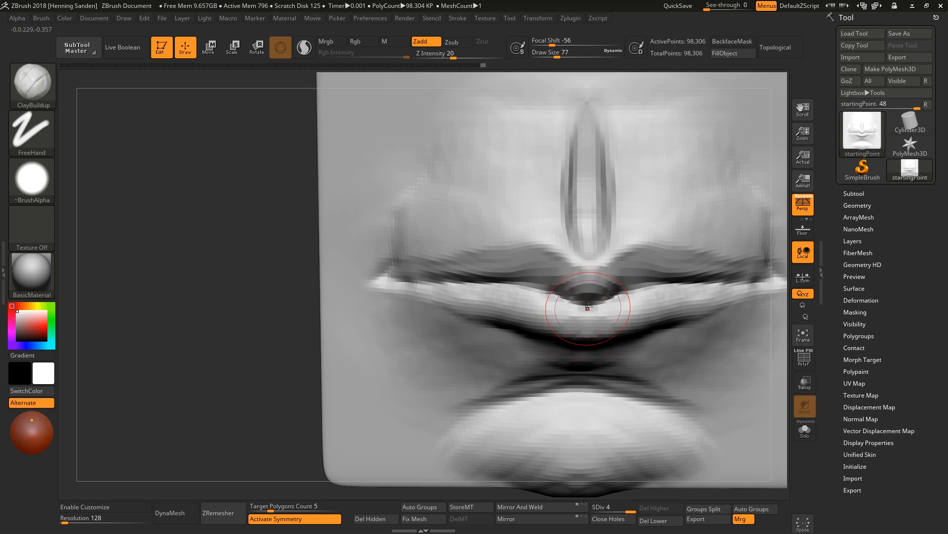
right_drag(588, 307, 547, 287)
right_drag(610, 277, 565, 264)
Push the lips' silhouette in side view with the Move brush and smooth the result.
key(b)
key(m)
key(v)
key(s)
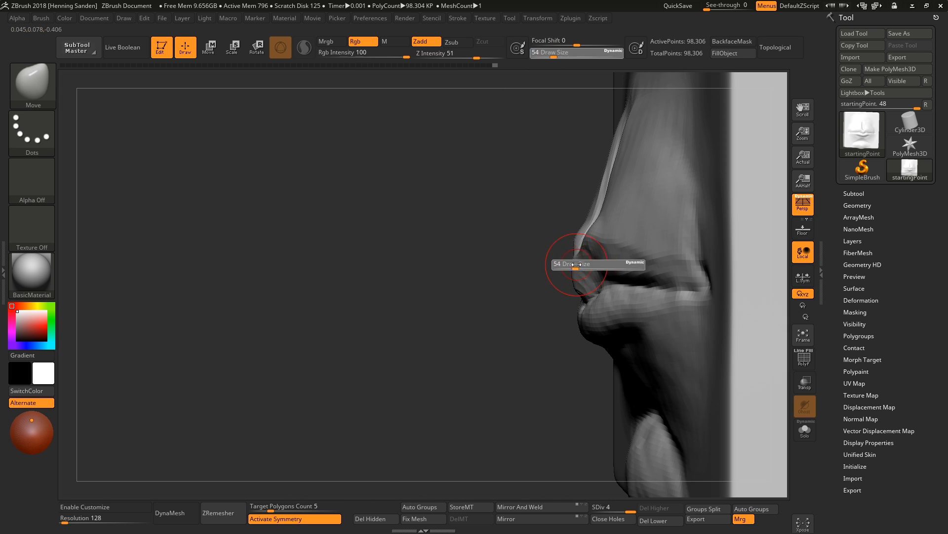
drag(569, 261, 573, 260)
mouse_move(572, 260)
right_down()
mouse_move(561, 313)
mouse_move(599, 322)
right_up()
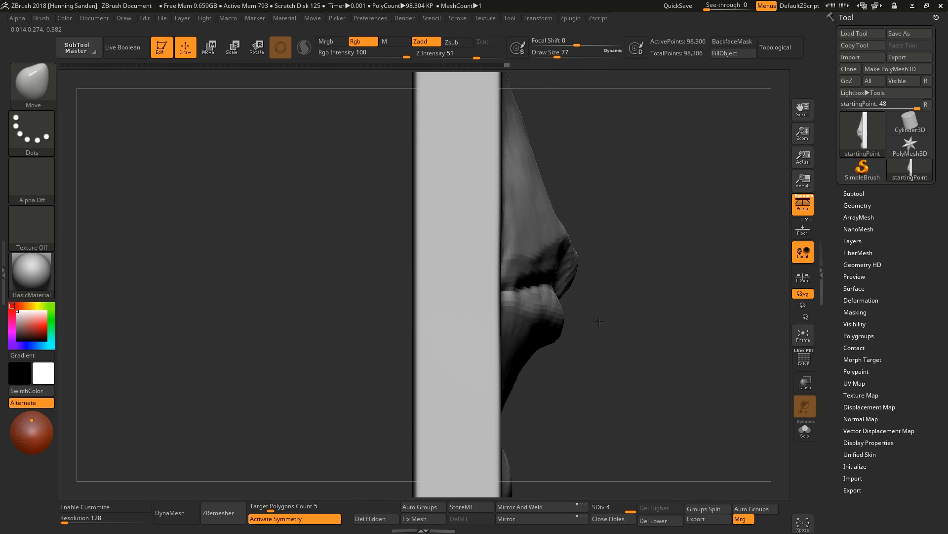
right_drag(553, 341, 541, 339)
shift+drag(539, 346, 529, 356)
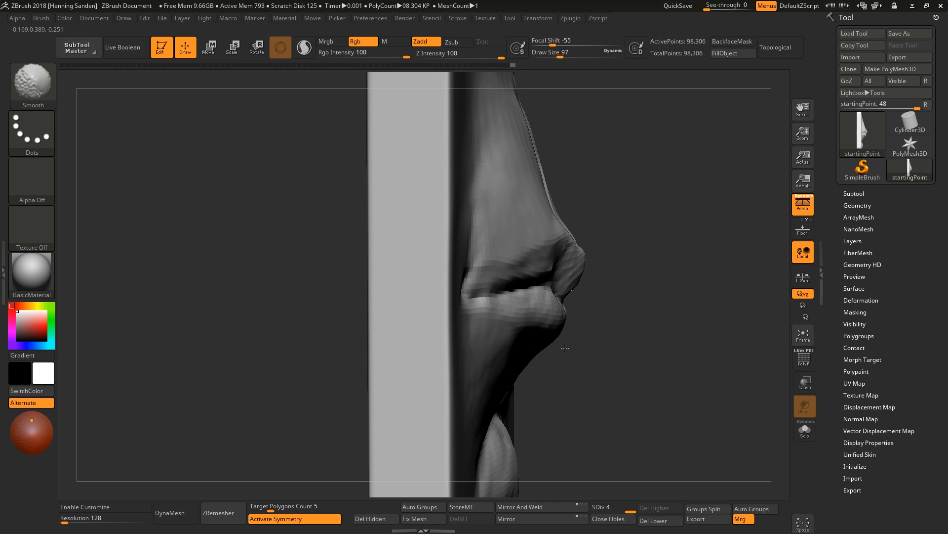
mouse_move(568, 346)
right_down()
mouse_move(549, 328)
mouse_move(570, 298)
mouse_move(540, 303)
right_up()
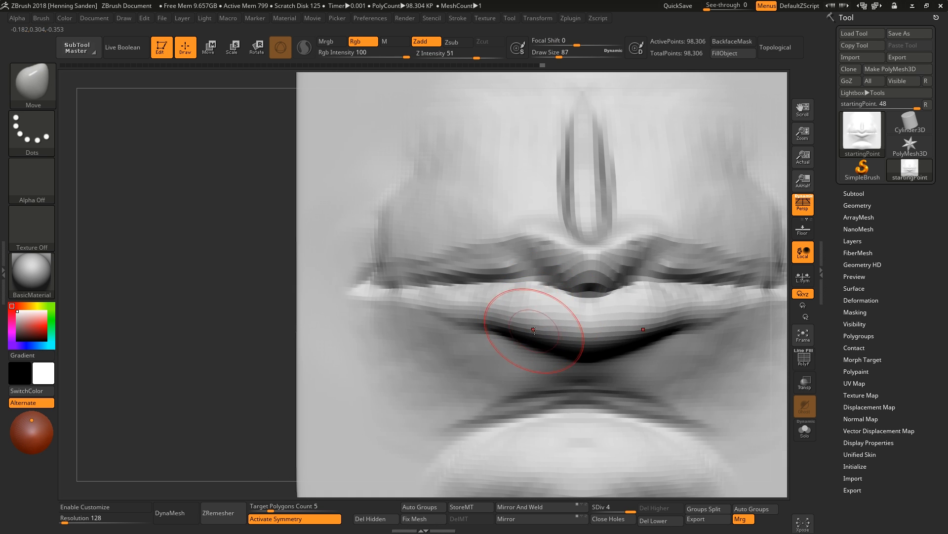
Shape the lower lip with the Move brush and add a ClayBuildup stroke along it.
drag(488, 318, 482, 324)
right_drag(467, 322, 477, 346)
drag(411, 286, 410, 276)
key(b)
key(c)
Pull the upper lip forward in profile with the Move brush.
key(b)
mouse_move(455, 326)
right_down()
mouse_move(464, 309)
mouse_move(504, 319)
right_up()
key(b)
key(m)
key(v)
mouse_move(508, 322)
mouse_down()
mouse_move(482, 320)
mouse_move(526, 327)
mouse_up()
mouse_move(523, 286)
right_down()
mouse_move(525, 296)
mouse_move(537, 262)
right_up()
drag(538, 252, 541, 244)
drag(537, 247, 537, 240)
right_drag(523, 242, 546, 237)
drag(546, 237, 550, 240)
right_drag(553, 247, 549, 257)
Resize the Move brush and refine the upper lip's edge in side view.
key(s)
drag(550, 259, 548, 254)
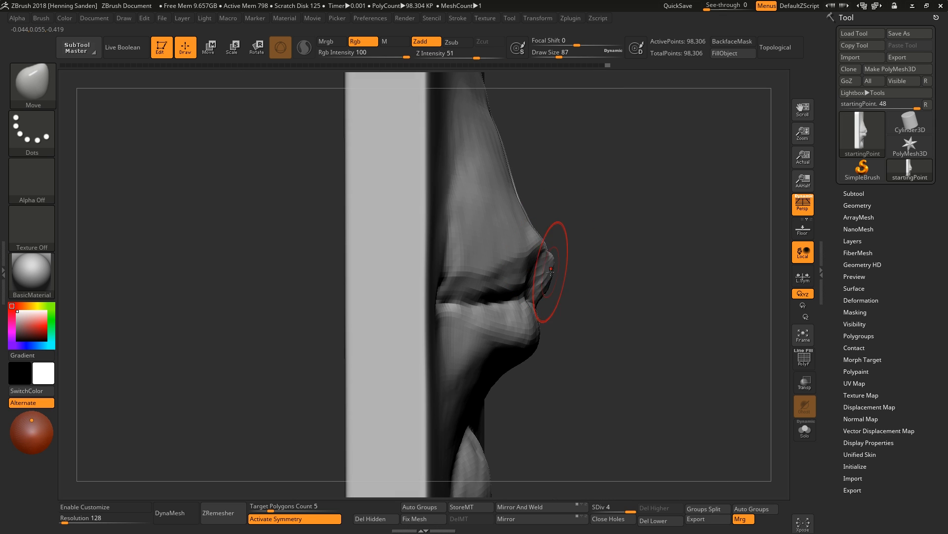
right_drag(563, 254, 554, 256)
key(s)
drag(554, 258, 549, 259)
shift+right_drag(547, 279, 543, 299)
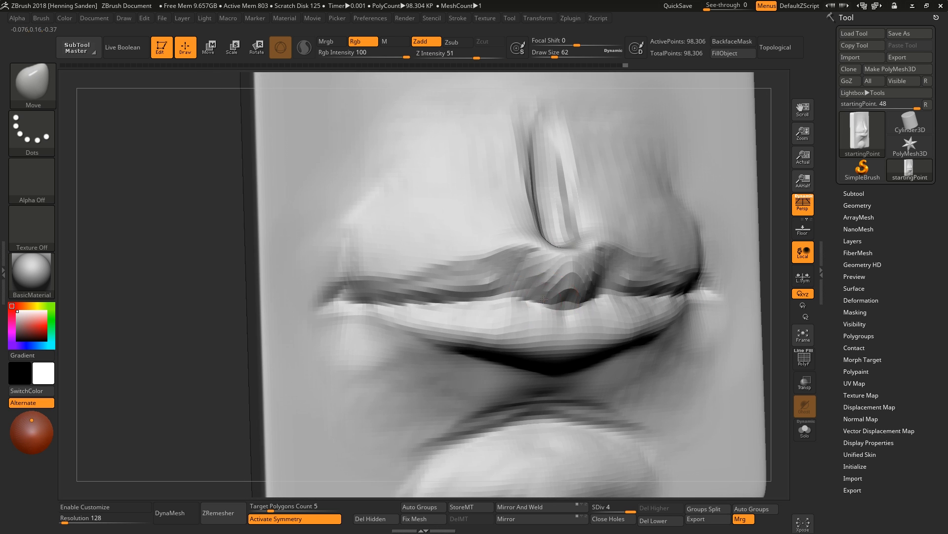
Frame the model and add a ClayBuildup stroke along the lower lip.
key(b)
key(d)
key(s)
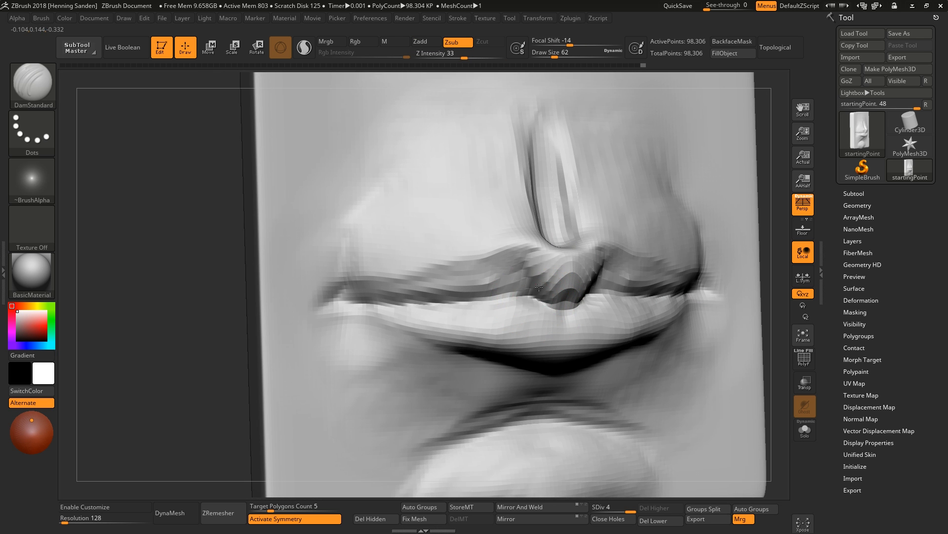
key(f)
key(b)
key(c)
Shape the mouth corners with the Move brush at a draw size of about 116.
key(b)
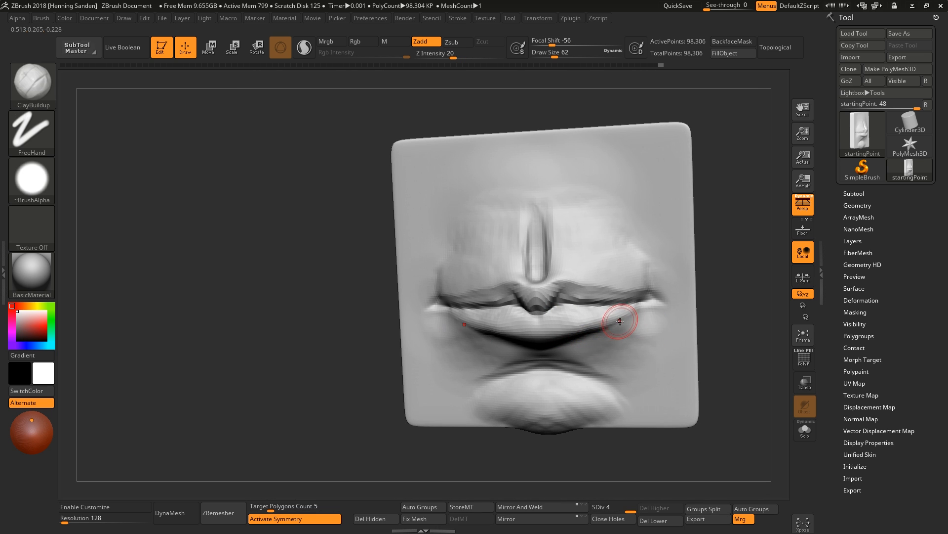
shift+right_drag(540, 335, 509, 328)
key(b)
key(m)
key(v)
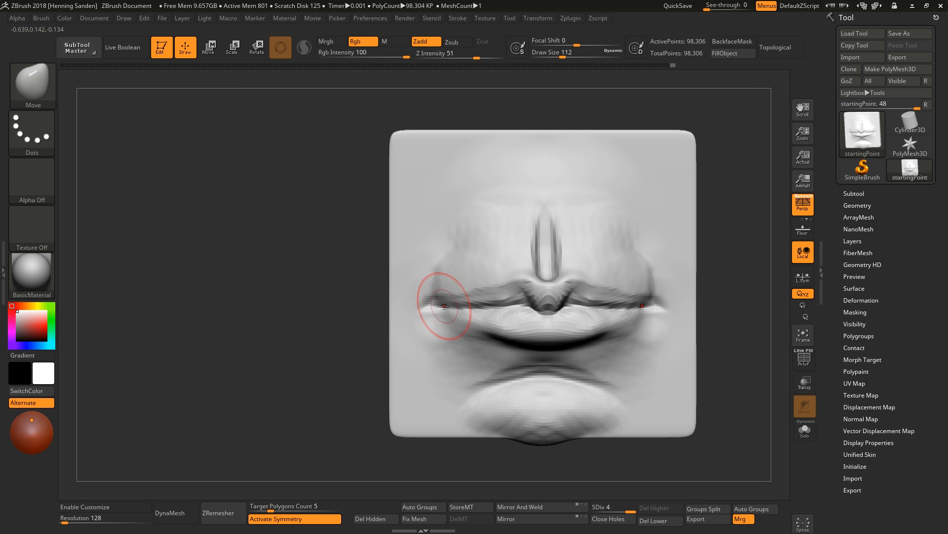
key(s)
Adjust the mouth corners from an angled view with the Move brush at size 59.
key(s)
drag(435, 300, 446, 298)
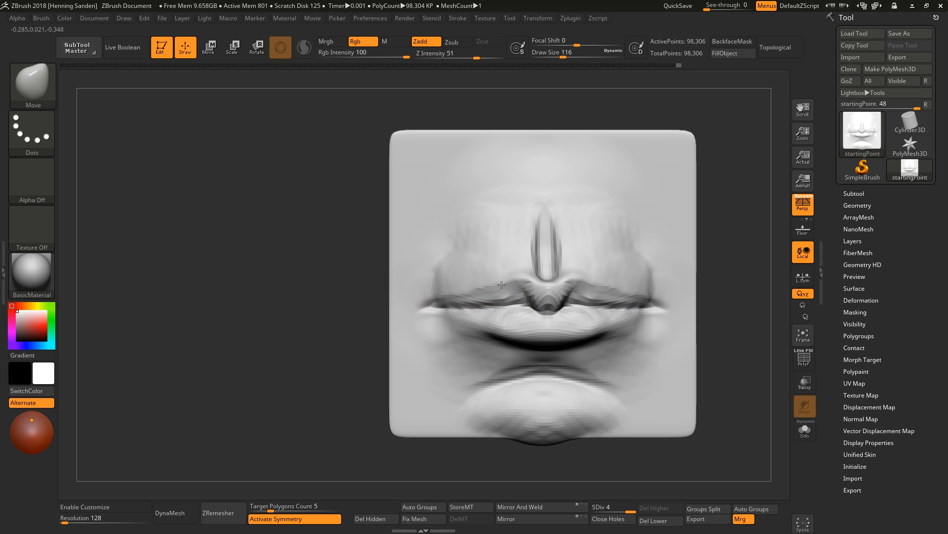
drag(501, 285, 502, 284)
right_drag(544, 311, 559, 317)
key(s)
drag(558, 316, 553, 317)
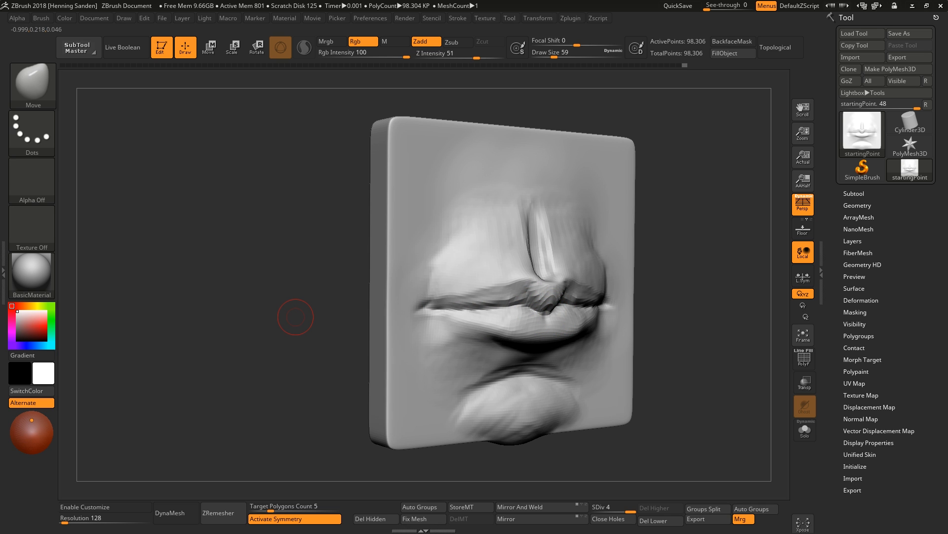
shift+drag(295, 317, 286, 316)
key(s)
drag(635, 323, 645, 324)
right_drag(668, 320, 660, 317)
Add clay around the mouth corners and lower lip with the ClayBuildup brush.
key(b)
key(c)
key(b)
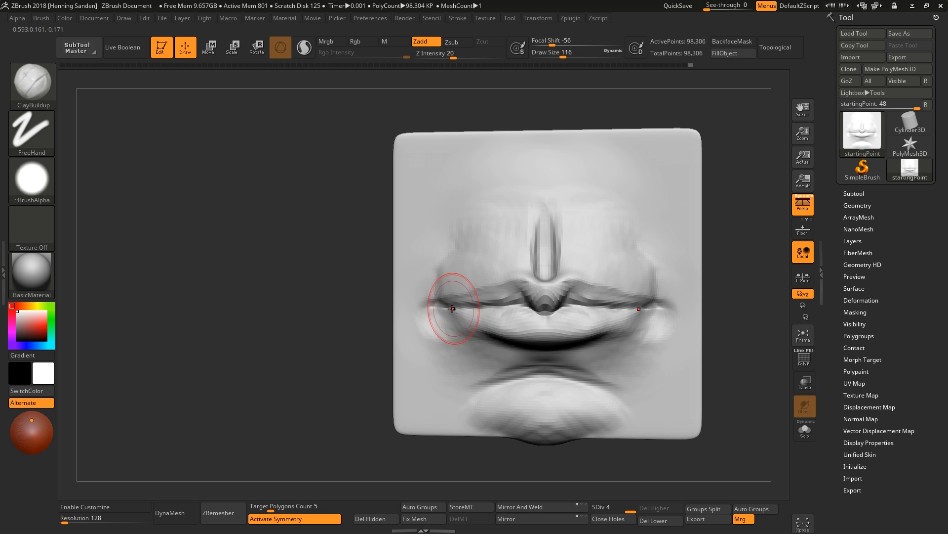
right_drag(449, 313, 430, 303)
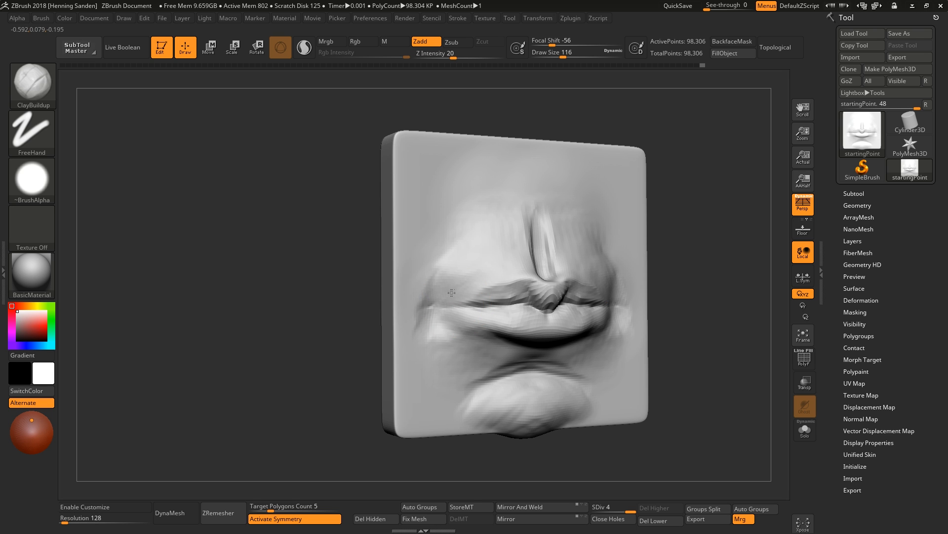
drag(433, 295, 423, 310)
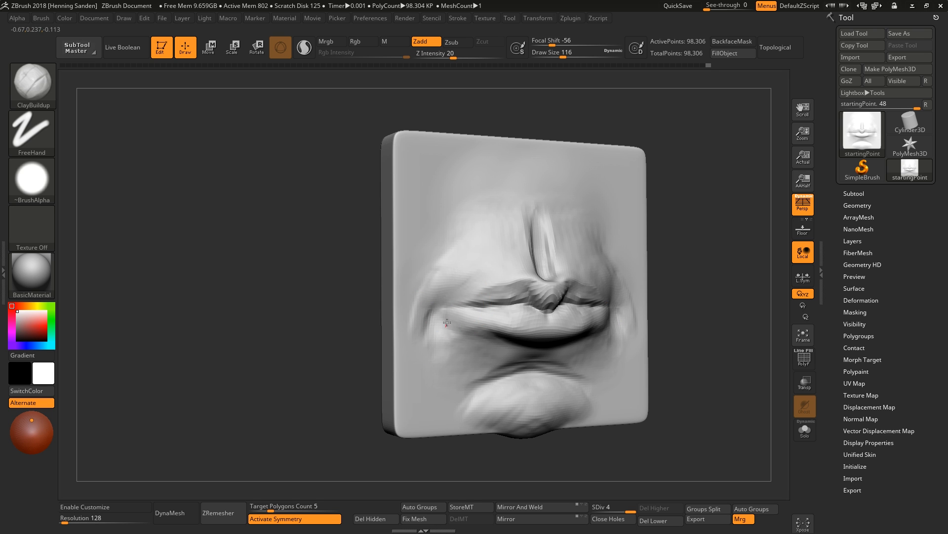
right_drag(484, 350, 528, 334)
drag(508, 337, 496, 334)
right_drag(498, 336, 514, 338)
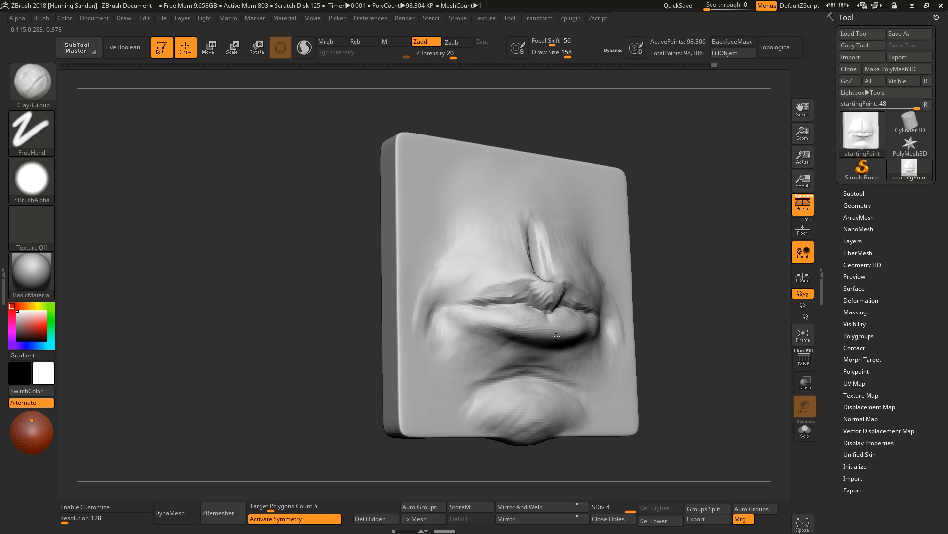
drag(546, 339, 509, 325)
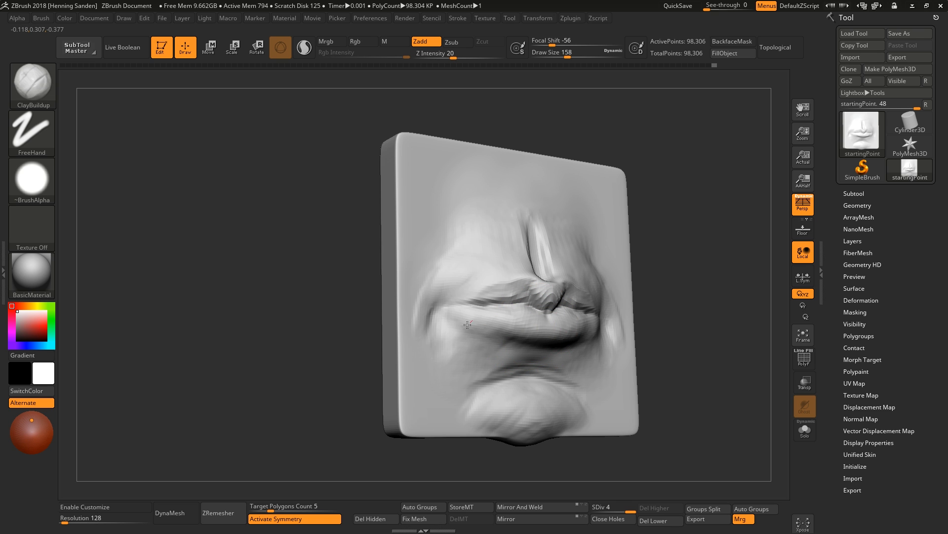
right_drag(472, 322, 519, 341)
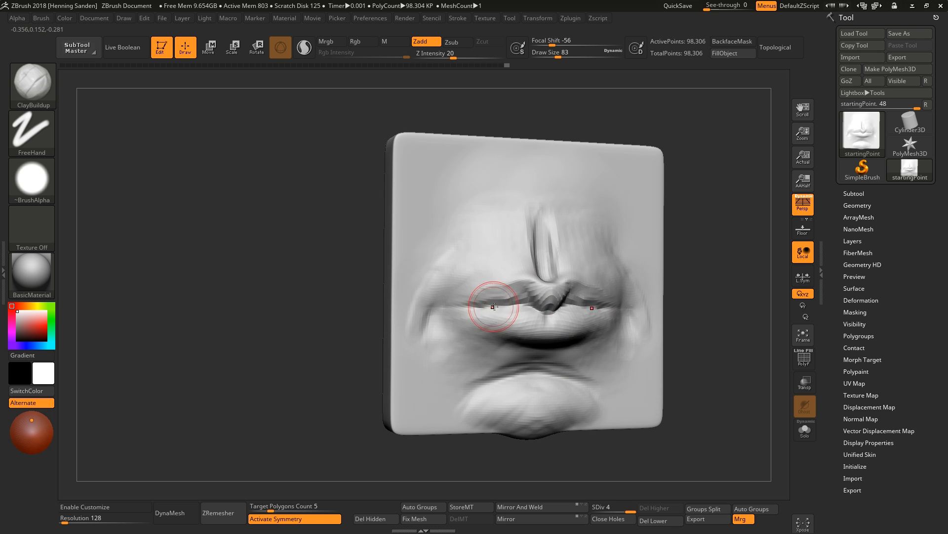
Carve the mouth corner with the DamStandard brush.
key(b)
key(d)
key(s)
mouse_move(455, 308)
mouse_down()
mouse_move(432, 306)
mouse_move(425, 330)
mouse_up()
shift+right_drag(435, 326, 474, 321)
Reshape the lips' side profile with a large Move brush of size 274.
key(b)
key(m)
key(v)
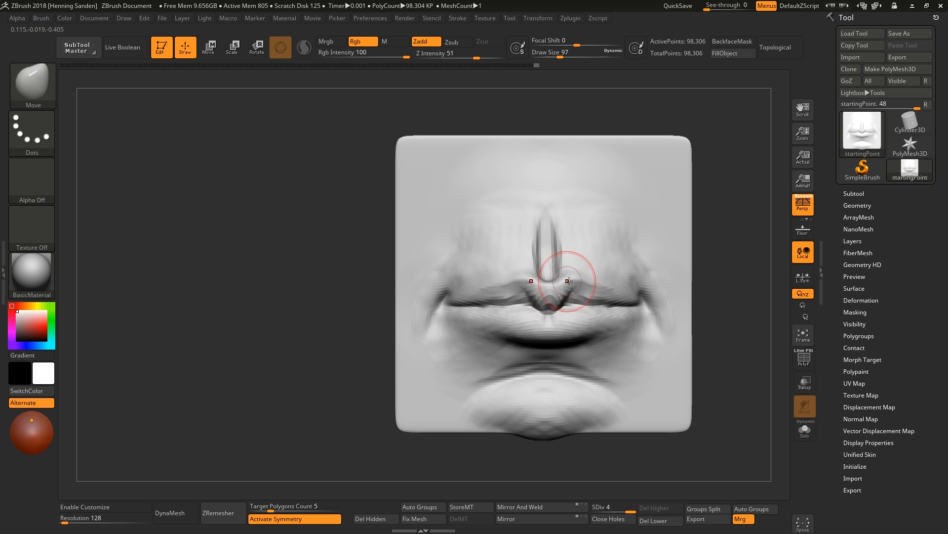
mouse_move(598, 307)
right_down()
mouse_move(558, 307)
mouse_move(582, 306)
mouse_move(574, 308)
mouse_move(588, 279)
right_up()
key(s)
drag(589, 276, 607, 276)
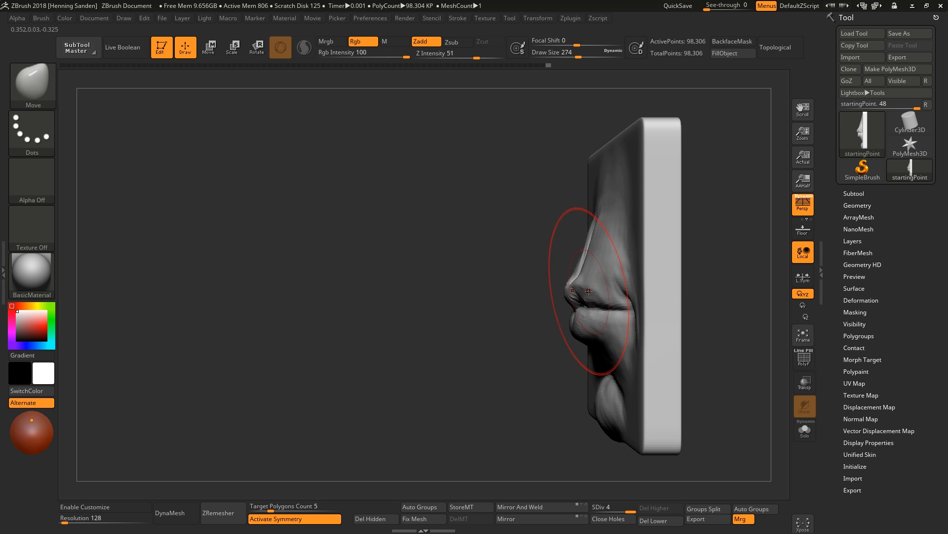
mouse_move(591, 291)
right_down()
mouse_move(578, 292)
mouse_move(599, 316)
right_up()
drag(607, 311, 606, 316)
right_drag(578, 311, 594, 299)
Resize the Move brush and push the lip volumes from the front view.
key(s)
drag(594, 299, 572, 298)
mouse_move(574, 246)
right_down()
mouse_move(587, 288)
mouse_move(587, 331)
mouse_move(576, 328)
mouse_move(597, 322)
mouse_move(534, 293)
right_up()
key(s)
drag(532, 291, 526, 292)
drag(516, 290, 513, 298)
shift+right_drag(544, 298, 618, 321)
mouse_move(617, 322)
ctrl+right_down()
mouse_move(650, 309)
mouse_move(598, 299)
ctrl+right_up()
ctrl+right_drag(598, 299, 618, 332)
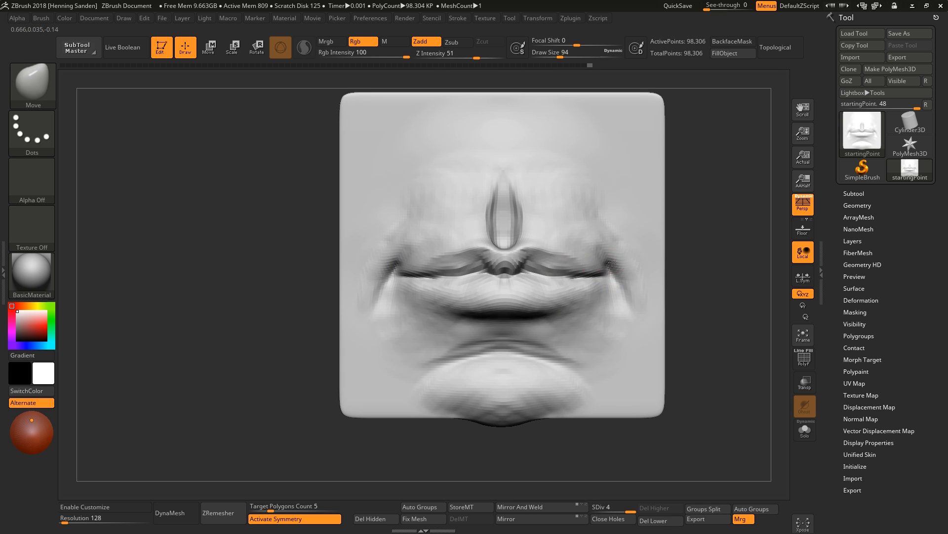
Build up the area above the upper lip with ClayBuildup and shrink the brush.
key(b)
key(c)
key(b)
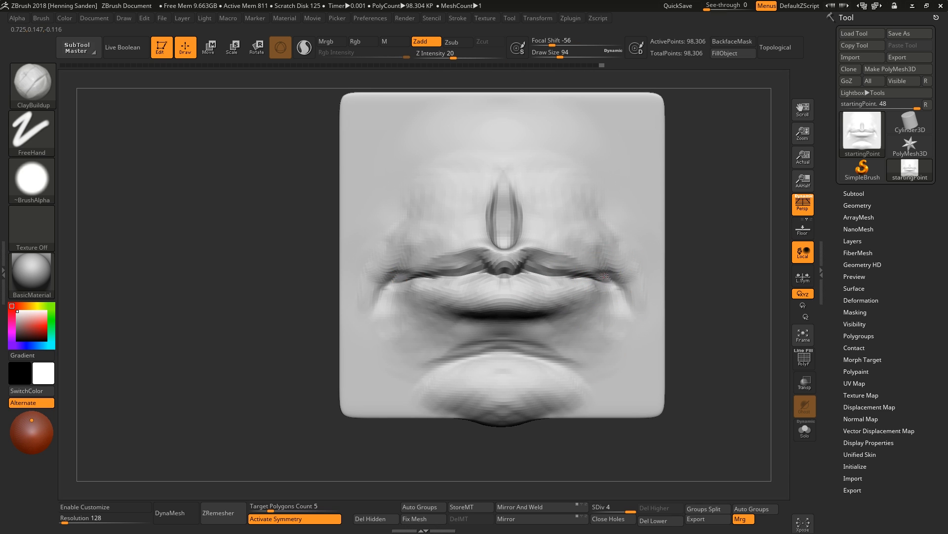
mouse_move(627, 278)
mouse_down()
mouse_move(595, 257)
mouse_move(615, 257)
mouse_move(600, 239)
mouse_up()
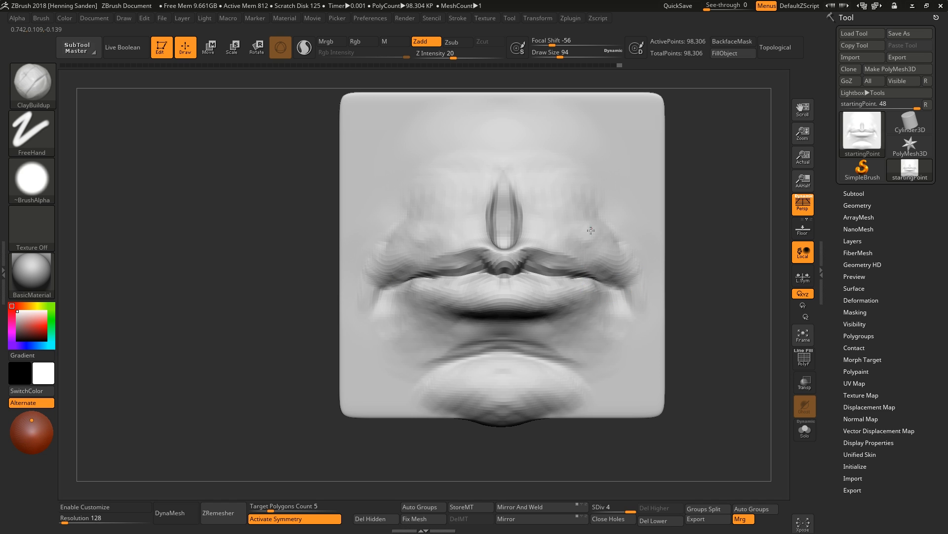
right_drag(591, 231, 596, 241)
drag(619, 273, 588, 242)
right_drag(543, 232, 547, 243)
key(bracketleft)
key(bracketleft)
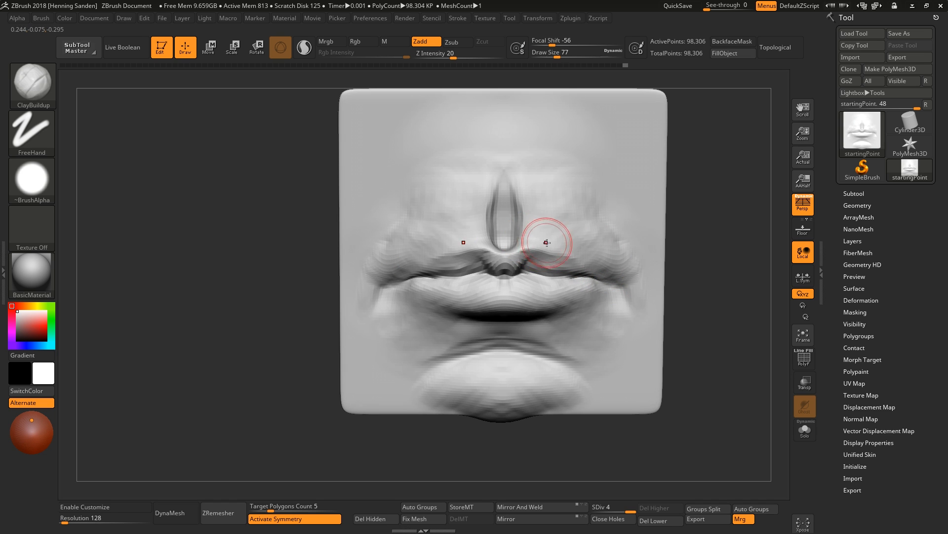
Add clay around the philtrum and upper lip centre with a smaller ClayBuildup brush.
drag(531, 235, 524, 216)
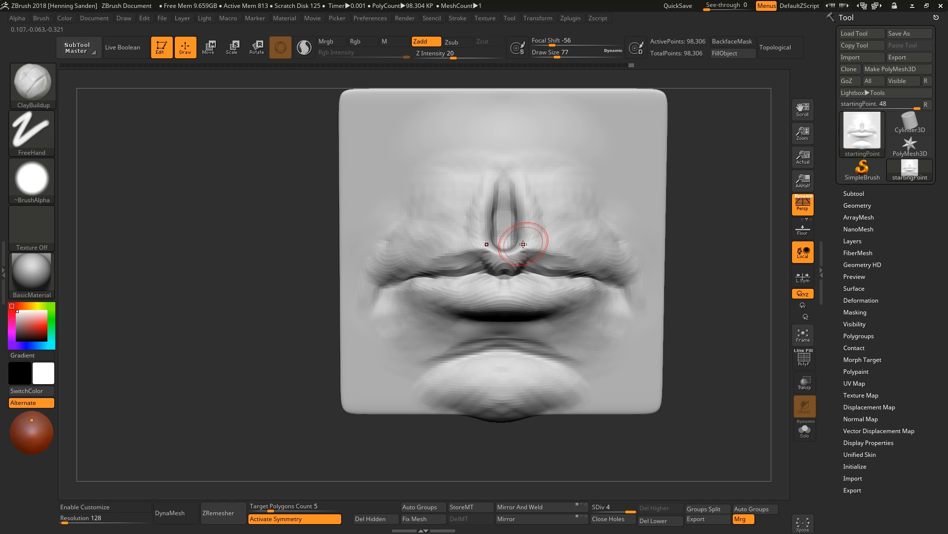
ctrl+right_drag(523, 244, 501, 250)
drag(501, 250, 491, 228)
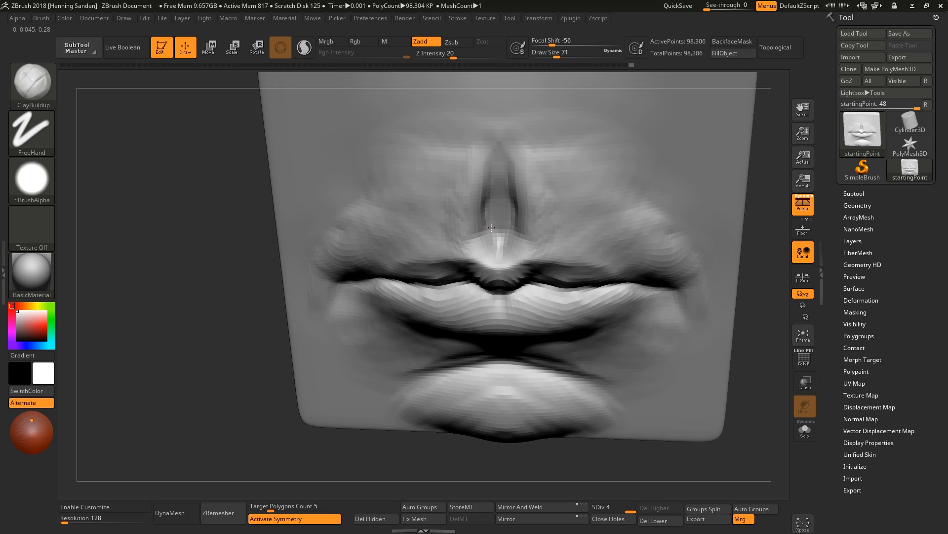
right_drag(493, 250, 488, 258)
key(bracketleft)
key(bracketleft)
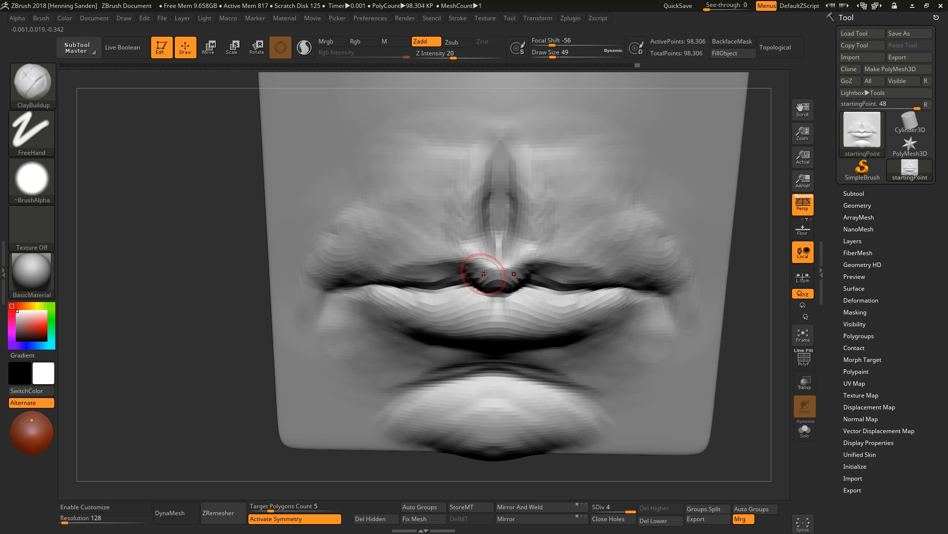
drag(447, 248, 428, 275)
mouse_move(465, 292)
right_down()
mouse_move(483, 275)
mouse_move(487, 290)
right_up()
Shape the upper lip's centre and edges with the Move brush.
key(b)
key(m)
key(v)
drag(487, 290, 482, 299)
mouse_move(482, 299)
right_down()
mouse_move(492, 297)
mouse_move(469, 298)
right_up()
key(s)
drag(470, 298, 473, 298)
mouse_move(473, 298)
right_down()
mouse_move(481, 309)
mouse_move(525, 290)
right_up()
key(s)
drag(519, 257, 495, 272)
mouse_move(495, 272)
right_down()
mouse_move(612, 308)
mouse_move(531, 276)
right_up()
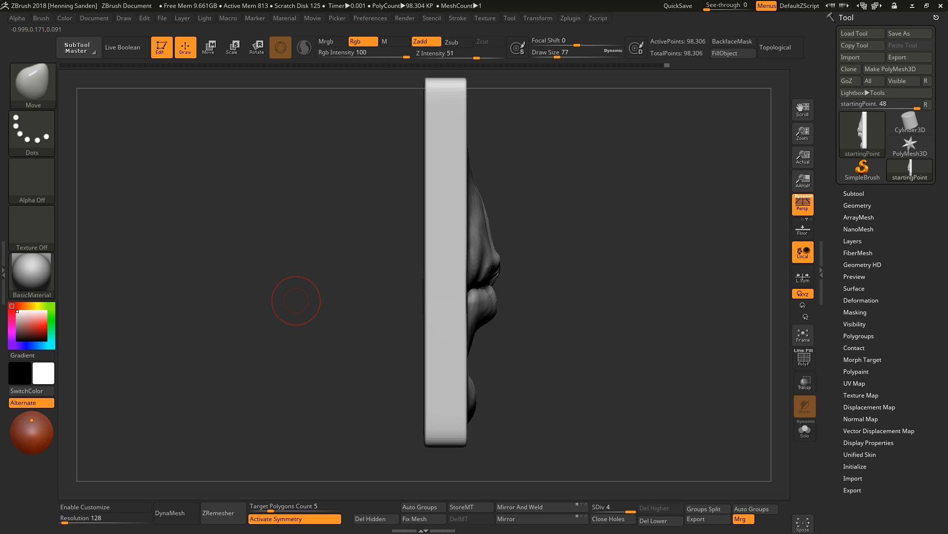
Refine the lips' profile in side view with the Move brush at larger sizes.
right_drag(297, 301, 568, 262)
ctrl+right_drag(568, 262, 576, 302)
key(s)
drag(489, 253, 499, 253)
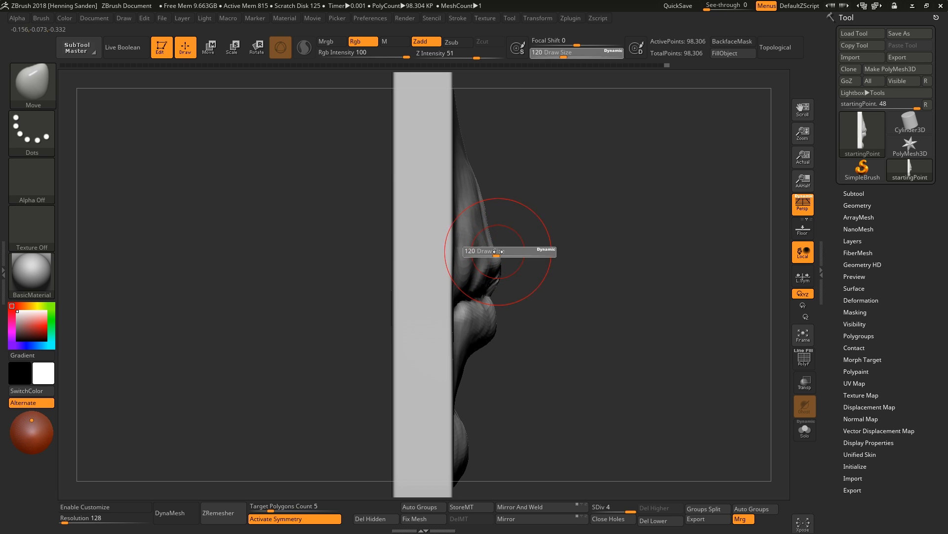
right_drag(476, 194, 482, 193)
key(s)
drag(482, 193, 490, 193)
drag(474, 168, 476, 167)
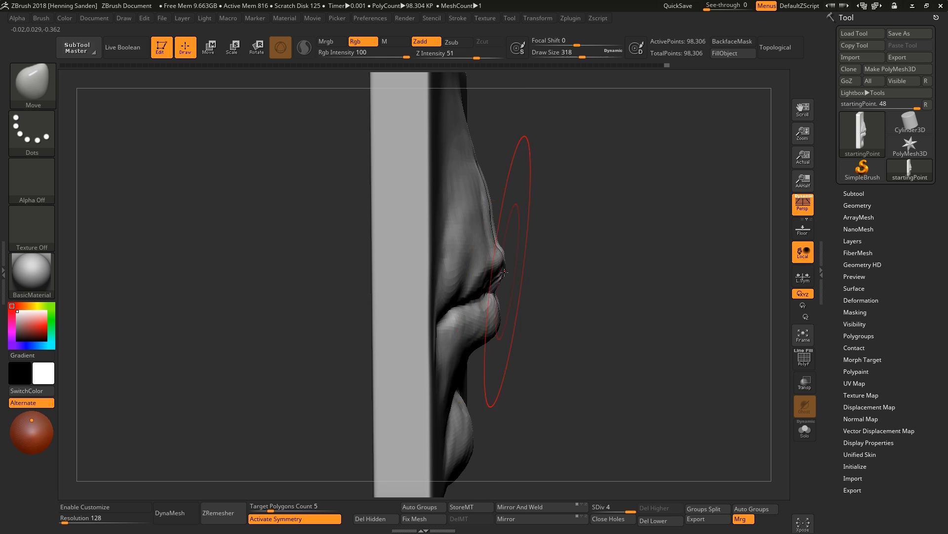
shift+right_drag(498, 274, 511, 322)
key(s)
drag(512, 321, 503, 321)
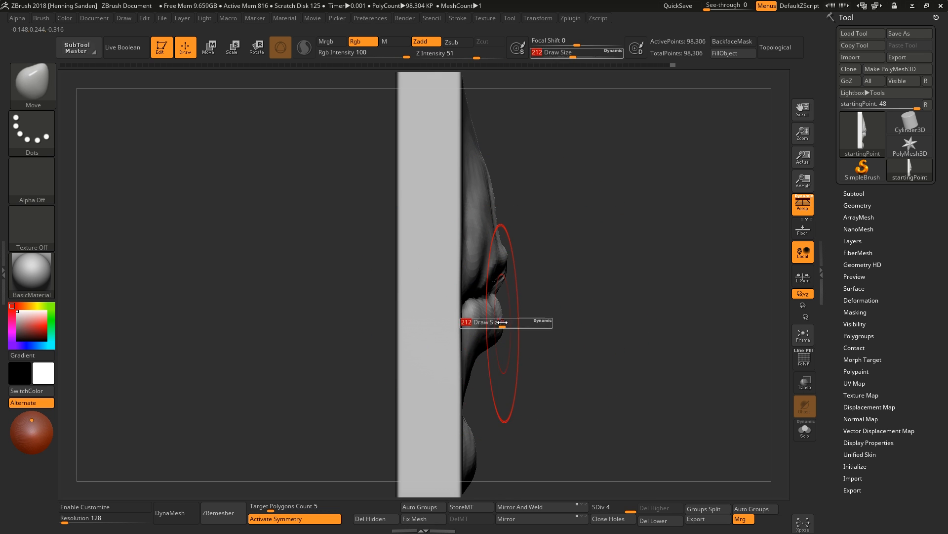
Push the lips' side profile further with the Move brush, varying its draw size between strokes.
right_drag(511, 271, 509, 263)
key(s)
drag(509, 263, 504, 263)
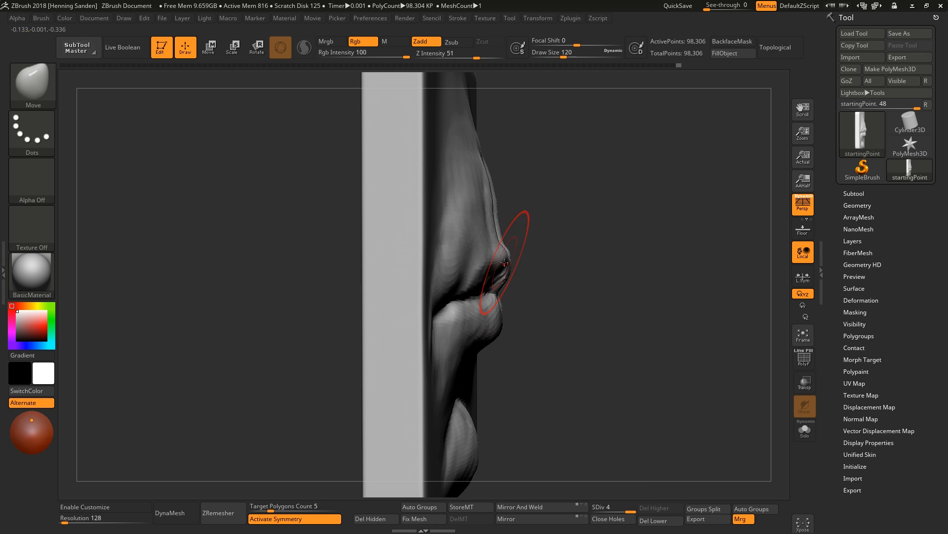
mouse_move(509, 262)
right_down()
mouse_move(495, 277)
mouse_move(496, 247)
mouse_move(484, 361)
right_up()
drag(483, 361, 478, 361)
mouse_move(499, 353)
shift+right_down()
mouse_move(510, 276)
mouse_move(489, 314)
mouse_move(488, 299)
shift+right_up()
key(s)
drag(474, 312, 477, 311)
key(s)
mouse_move(478, 311)
right_down()
mouse_move(457, 328)
mouse_move(482, 351)
mouse_move(461, 359)
mouse_move(478, 289)
right_up()
key(s)
drag(478, 286, 481, 287)
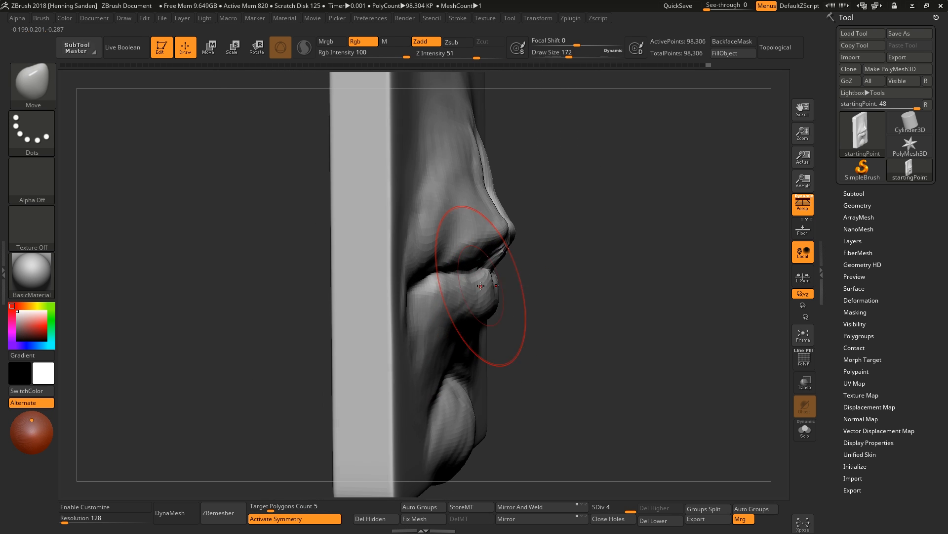
mouse_move(481, 290)
shift+right_down()
mouse_move(516, 232)
mouse_move(476, 240)
shift+right_up()
drag(524, 258, 526, 263)
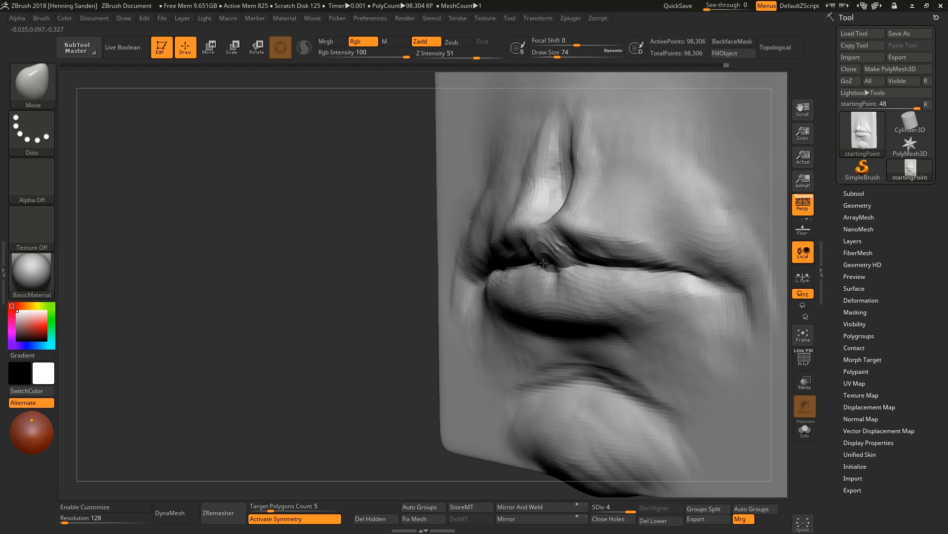
right_drag(516, 261, 555, 251)
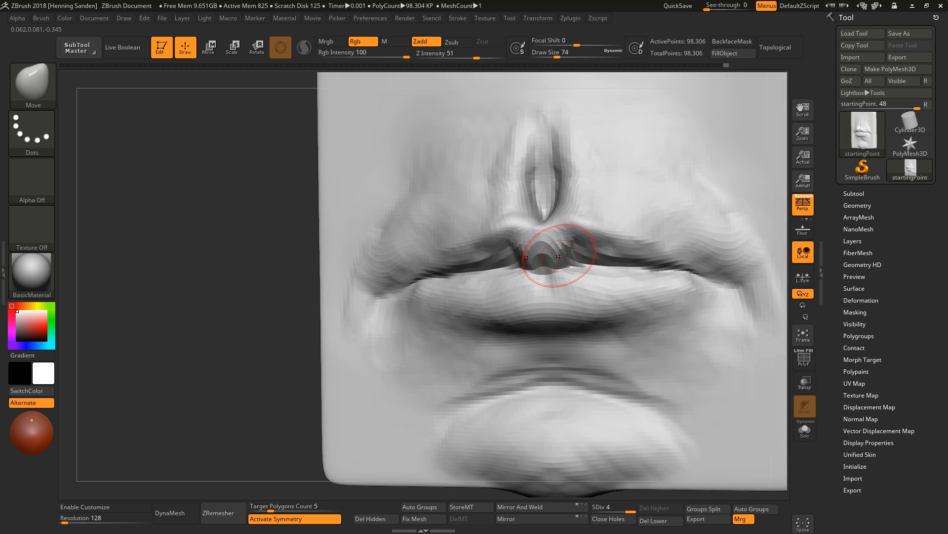
click(225, 507)
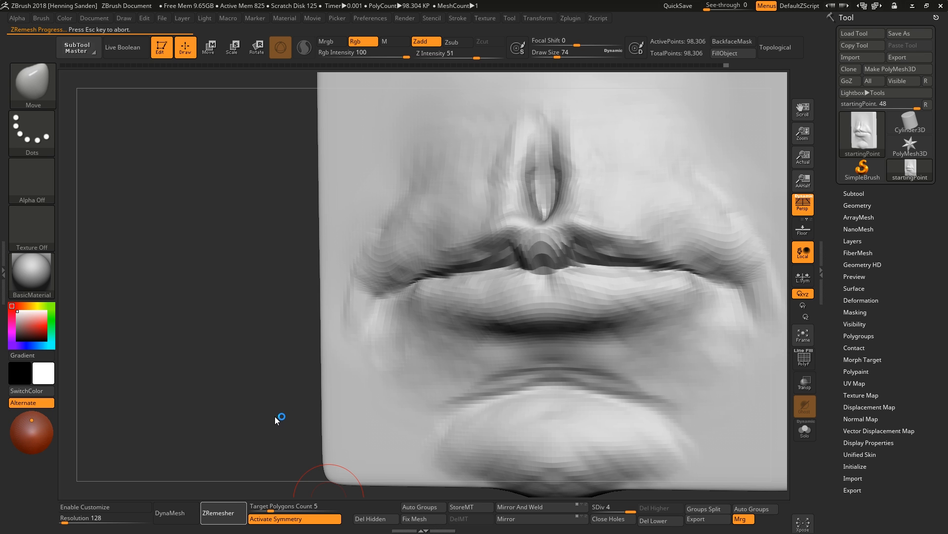
key(Escape)
click(182, 516)
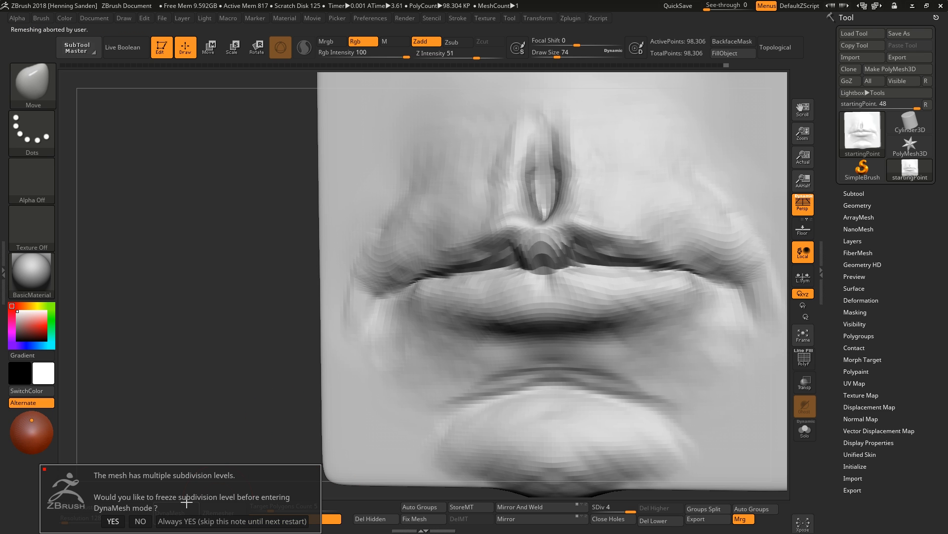
click(141, 518)
key(ctrl+z)
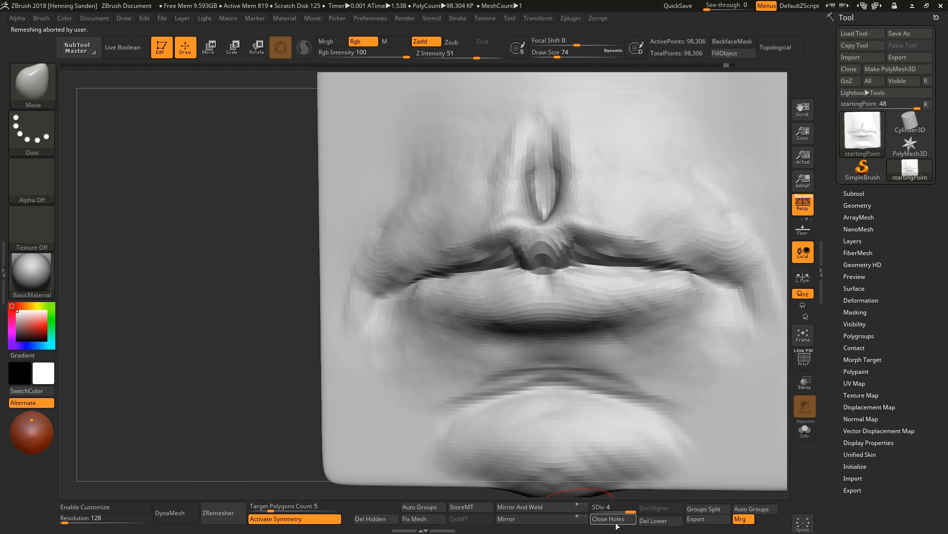
click(678, 525)
click(176, 513)
right_drag(543, 292, 568, 294)
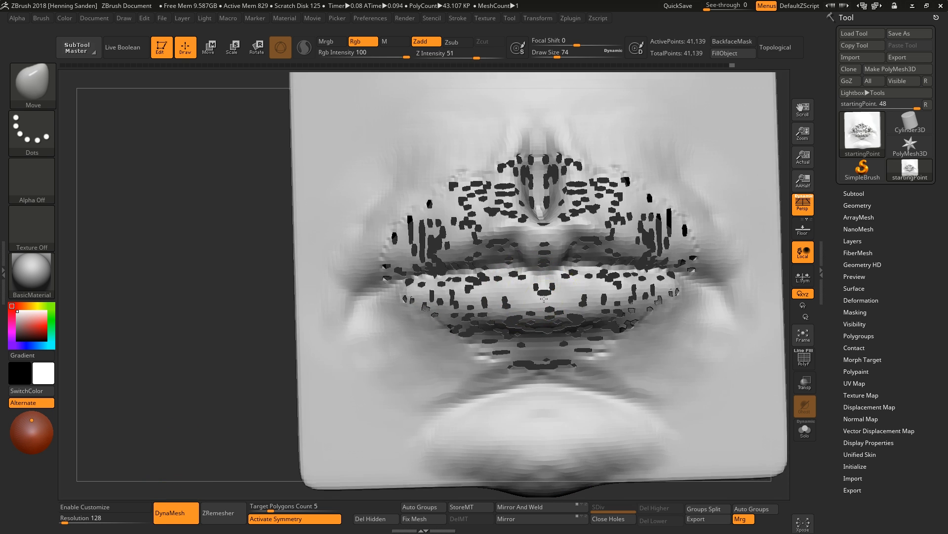
key(ctrl+z)
Subdivide the lip plane twice and add a small ClayBuildup stroke at the upper lip centre.
mouse_move(459, 299)
right_down()
mouse_move(600, 304)
mouse_move(771, 291)
right_up()
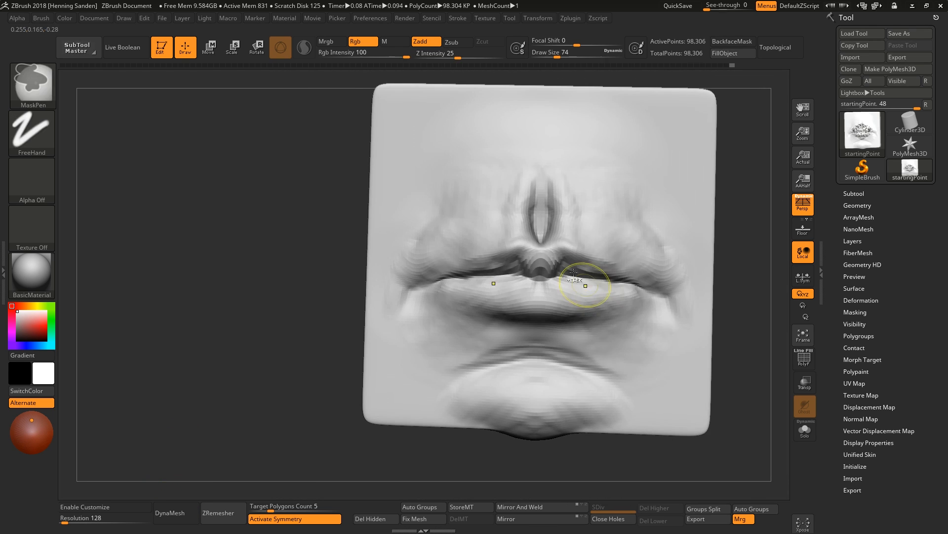
key(ctrl+d)
ctrl+right_drag(560, 282, 535, 273)
key(ctrl+d)
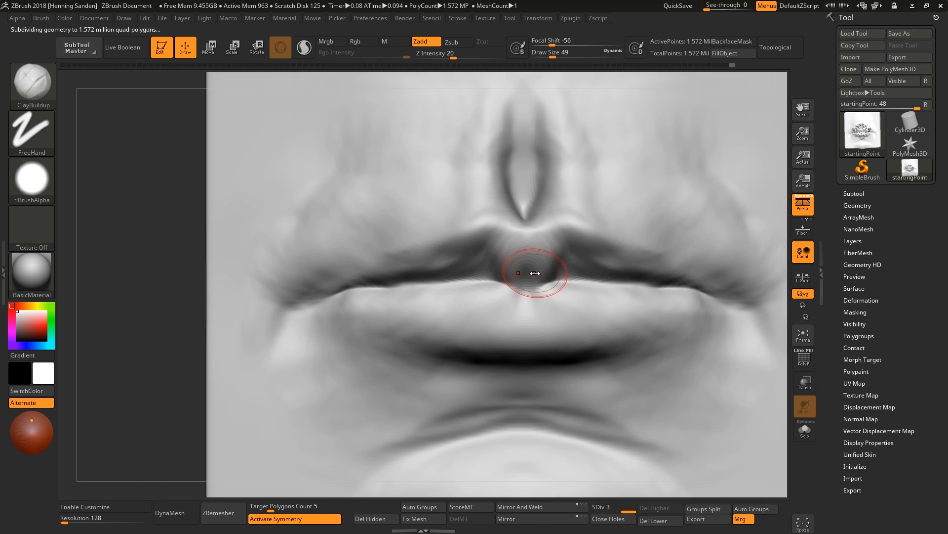
drag(512, 271, 509, 272)
key(s)
mouse_move(489, 251)
mouse_down()
mouse_move(483, 267)
mouse_move(447, 265)
mouse_up()
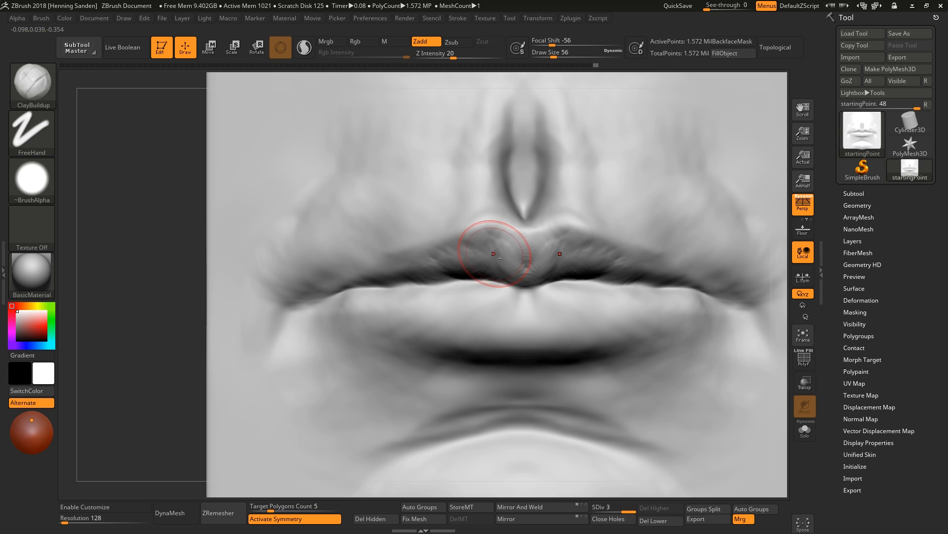
key(f)
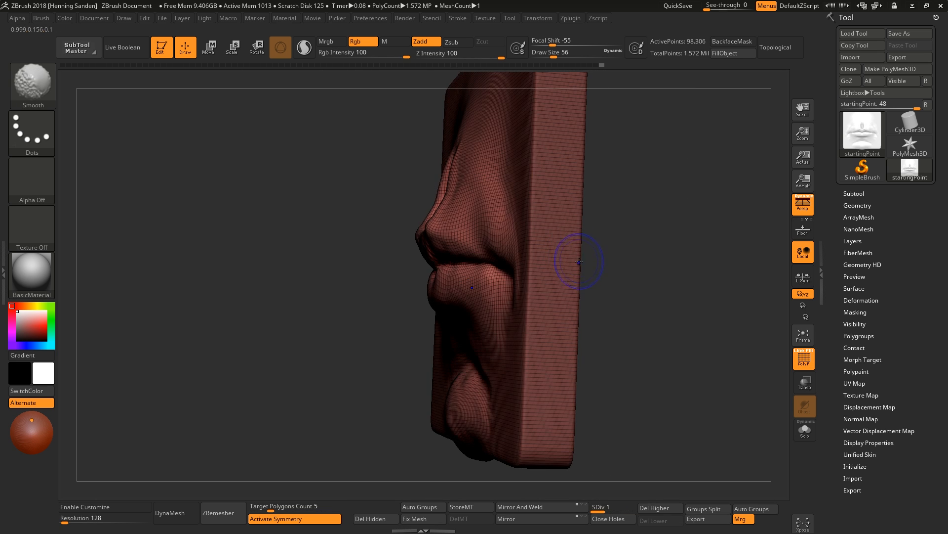
key(y)
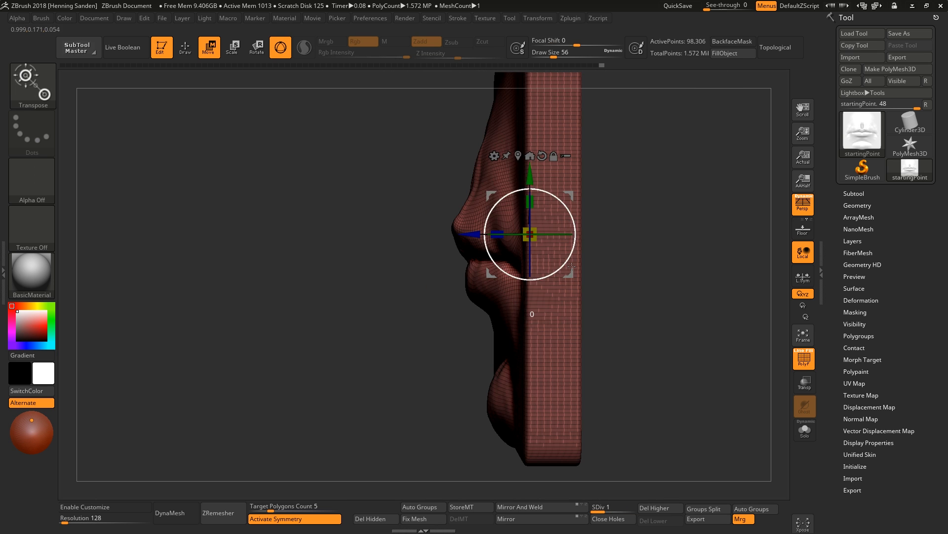
Reshape the lips' side profile at the lowest subdivision level using Transpose moves.
alt+drag(553, 306, 574, 305)
right_drag(573, 306, 525, 314)
drag(524, 313, 529, 313)
mouse_move(529, 313)
right_down()
mouse_move(680, 261)
mouse_move(646, 247)
right_up()
key(q)
key(s)
drag(646, 247, 660, 247)
key(s)
mouse_move(595, 220)
shift+mouse_down()
mouse_move(558, 233)
mouse_move(567, 228)
shift+mouse_up()
mouse_move(567, 229)
shift+mouse_down()
mouse_move(561, 214)
mouse_move(571, 226)
shift+mouse_up()
shift+drag(538, 267, 578, 247)
mouse_move(657, 257)
right_down()
mouse_move(603, 252)
mouse_move(669, 244)
mouse_move(622, 329)
mouse_move(572, 207)
mouse_move(557, 134)
mouse_move(435, 200)
right_up()
Smooth the lip profile at the lowest subdivision level in side view with the Smooth brush.
key(shift+f)
key(w)
drag(421, 204, 352, 204)
ctrl+drag(555, 233, 541, 242)
key(q)
key(s)
drag(440, 233, 425, 232)
key(s)
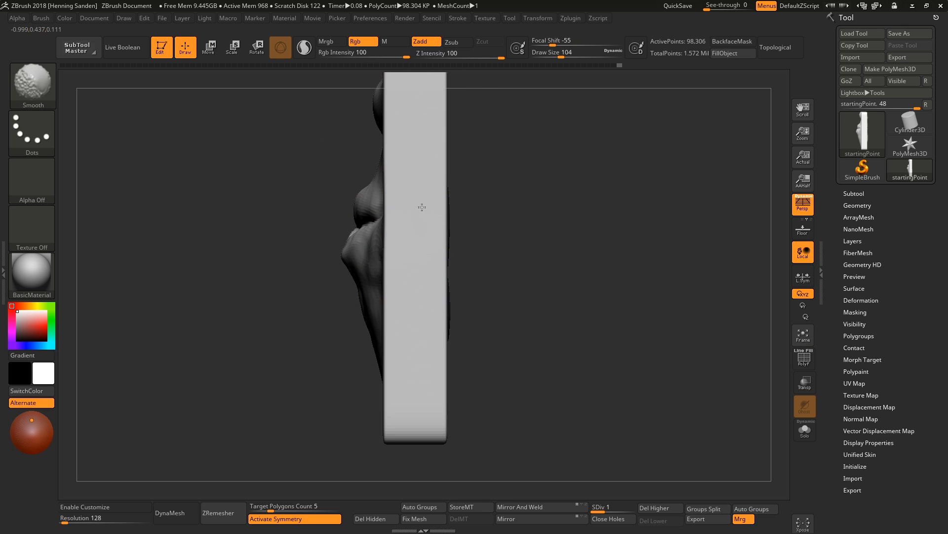
key(shift+f)
key(shift+f)
mouse_move(430, 244)
right_down()
mouse_move(493, 247)
mouse_move(542, 286)
mouse_move(522, 358)
mouse_move(610, 365)
mouse_move(588, 213)
right_up()
Delete the higher subdivision levels and convert the lip plane to DynaMesh.
click(184, 515)
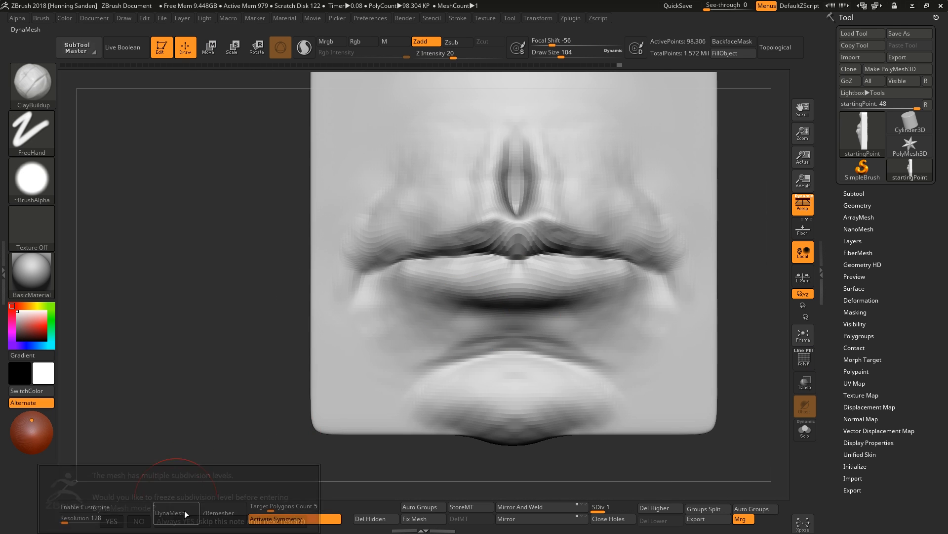
click(642, 468)
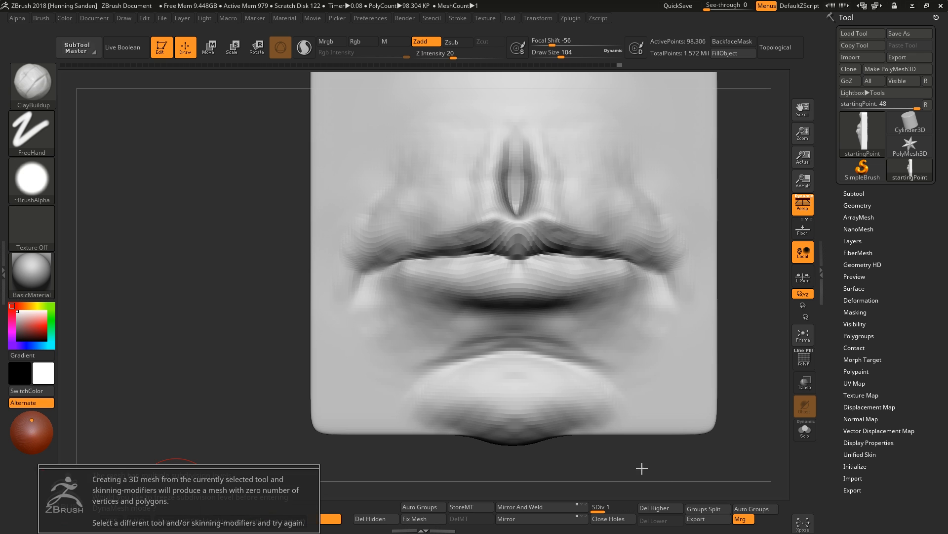
click(653, 507)
click(176, 512)
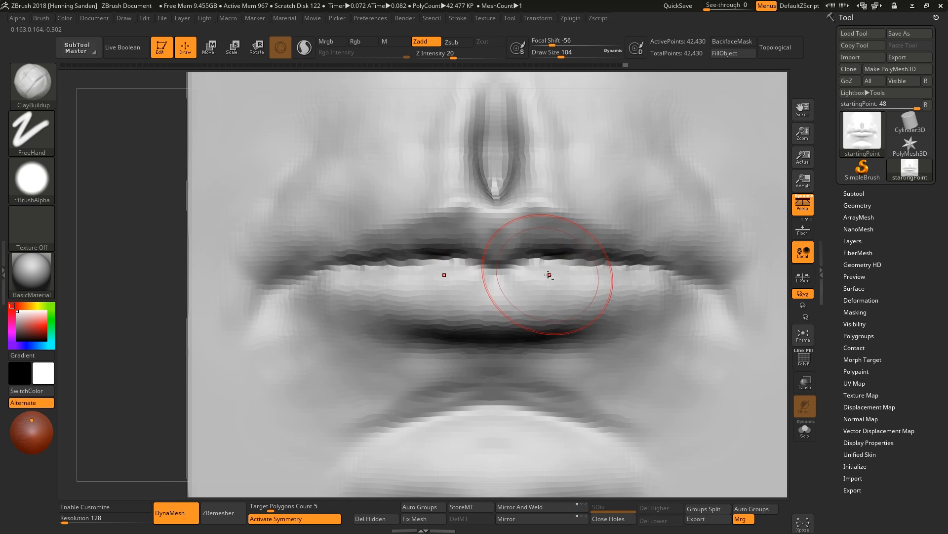
Raise the DynaMesh resolution to 288 and remesh the lip plane.
key(f)
key(b)
key(m)
key(v)
key(s)
drag(524, 269, 512, 269)
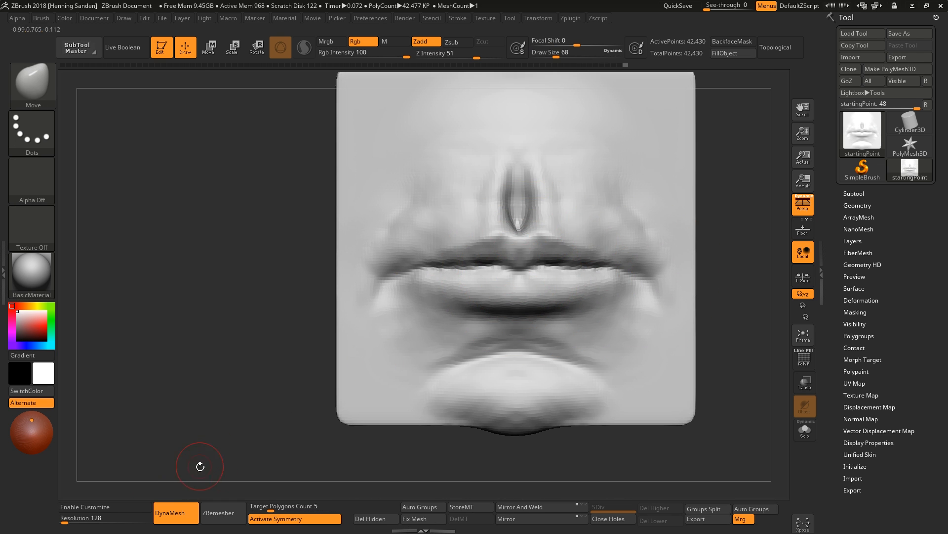
drag(64, 521, 68, 521)
ctrl+drag(250, 396, 280, 421)
drag(281, 410, 233, 405)
mouse_move(544, 254)
shift+mouse_down()
mouse_move(627, 291)
mouse_move(605, 284)
shift+mouse_up()
mouse_move(561, 271)
right_down()
mouse_move(559, 259)
mouse_move(526, 270)
right_up()
Add clay along the upper lip with ClayBuildup, enlarging the brush between strokes.
key(b)
key(c)
key(b)
key(s)
drag(525, 271, 518, 272)
mouse_move(516, 271)
mouse_down()
mouse_move(492, 259)
mouse_move(517, 261)
mouse_move(465, 260)
mouse_move(471, 240)
mouse_up()
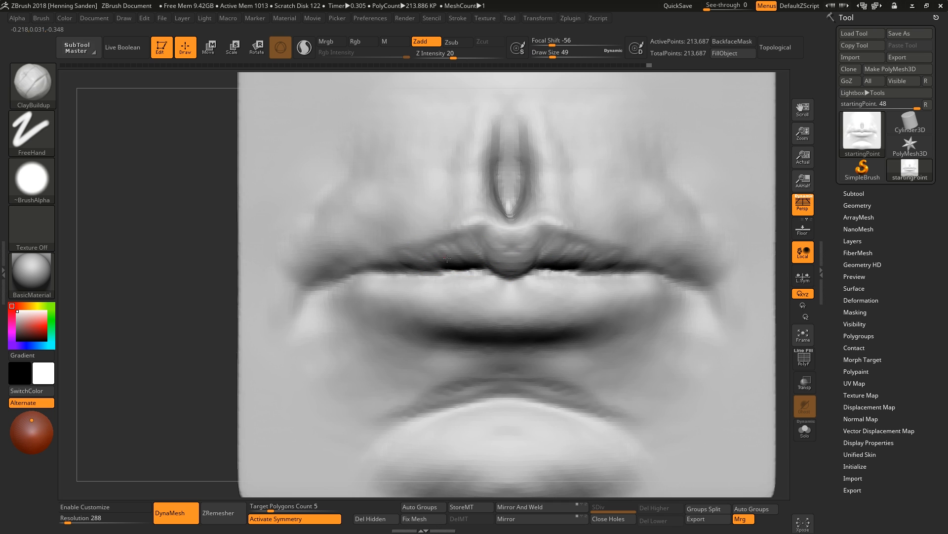
drag(430, 265, 420, 248)
drag(409, 265, 399, 247)
key(])
key(])
key(])
right_drag(509, 305, 503, 302)
mouse_move(502, 298)
mouse_down()
mouse_move(465, 314)
mouse_move(452, 298)
mouse_up()
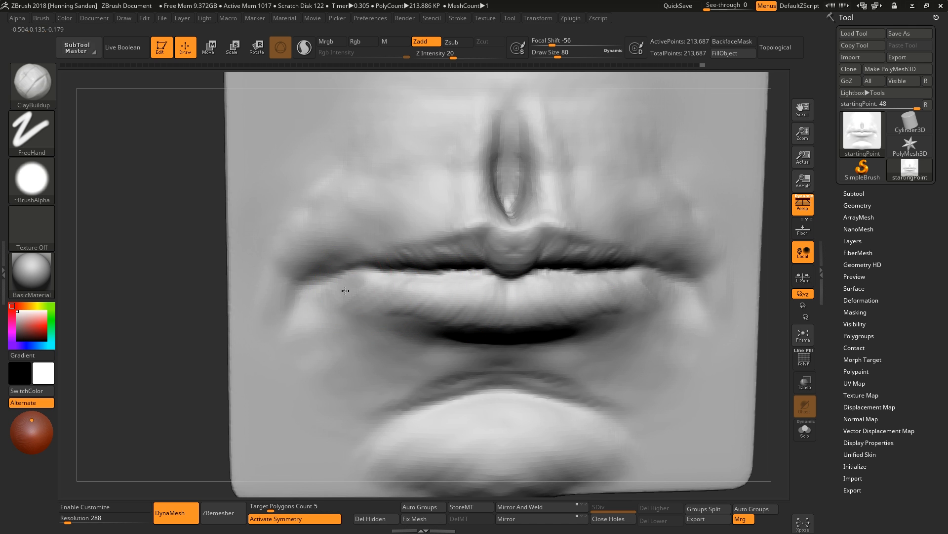
Build up the lower lip's volume with ClayBuildup strokes across its surface.
alt+drag(354, 290, 350, 323)
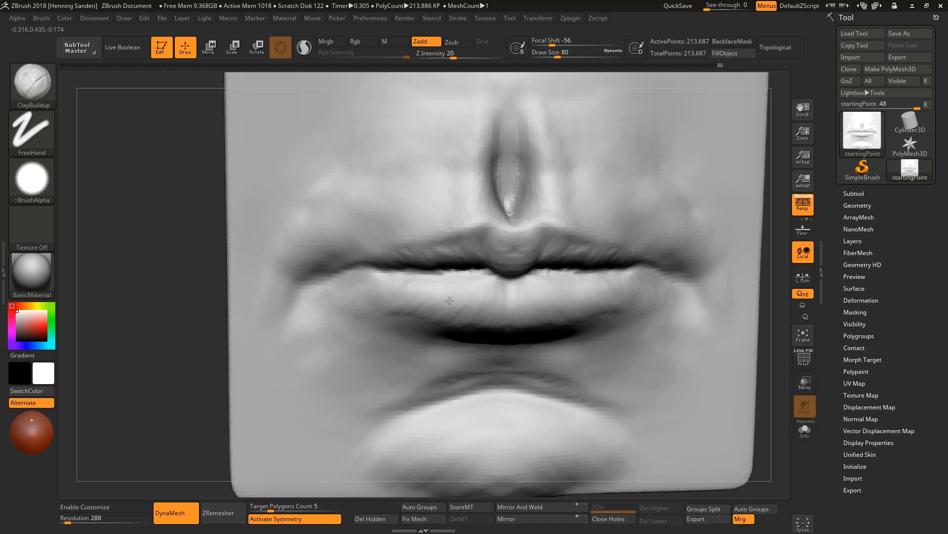
alt+right_drag(450, 300, 489, 237)
mouse_move(450, 334)
mouse_down()
mouse_move(350, 309)
mouse_move(431, 345)
mouse_move(431, 325)
mouse_move(392, 316)
mouse_up()
right_drag(400, 320, 473, 322)
mouse_move(471, 337)
mouse_down()
mouse_move(410, 332)
mouse_move(365, 283)
mouse_move(394, 326)
mouse_up()
drag(523, 347, 458, 349)
drag(497, 323, 438, 319)
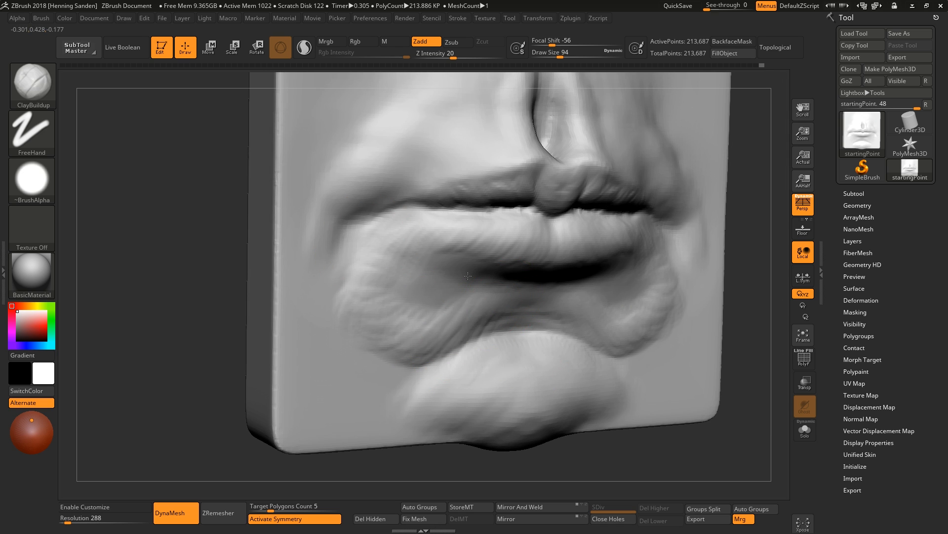
right_drag(435, 317, 484, 296)
mouse_move(433, 243)
right_down()
mouse_move(554, 239)
mouse_move(434, 238)
right_up()
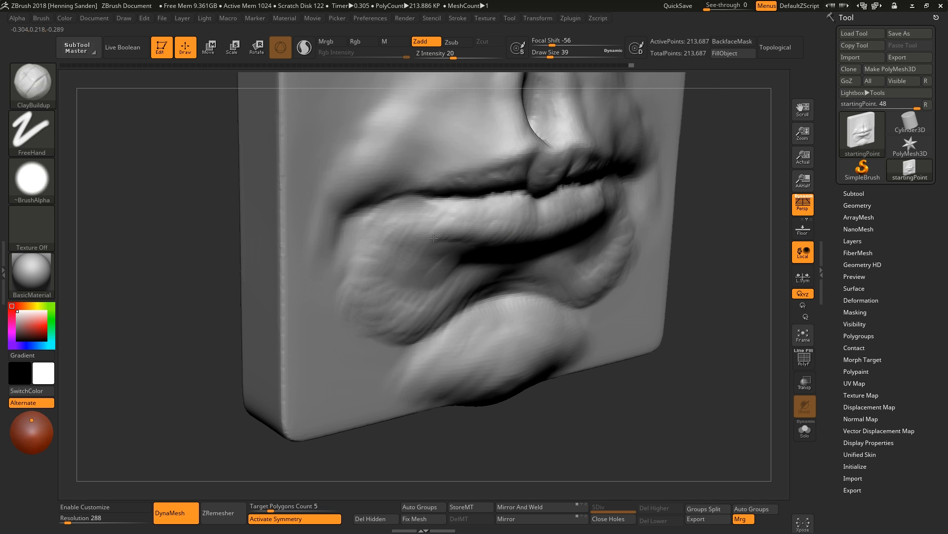
Build up the lip corners with ClayBuildup at varying brush sizes.
drag(406, 232, 405, 203)
right_drag(543, 218, 469, 220)
drag(484, 222, 461, 202)
mouse_move(460, 203)
right_down()
mouse_move(440, 231)
mouse_move(444, 188)
mouse_move(500, 156)
mouse_move(485, 148)
right_up()
mouse_move(484, 148)
shift+right_down()
mouse_move(445, 190)
mouse_move(547, 242)
shift+right_up()
key(s)
drag(549, 242, 561, 242)
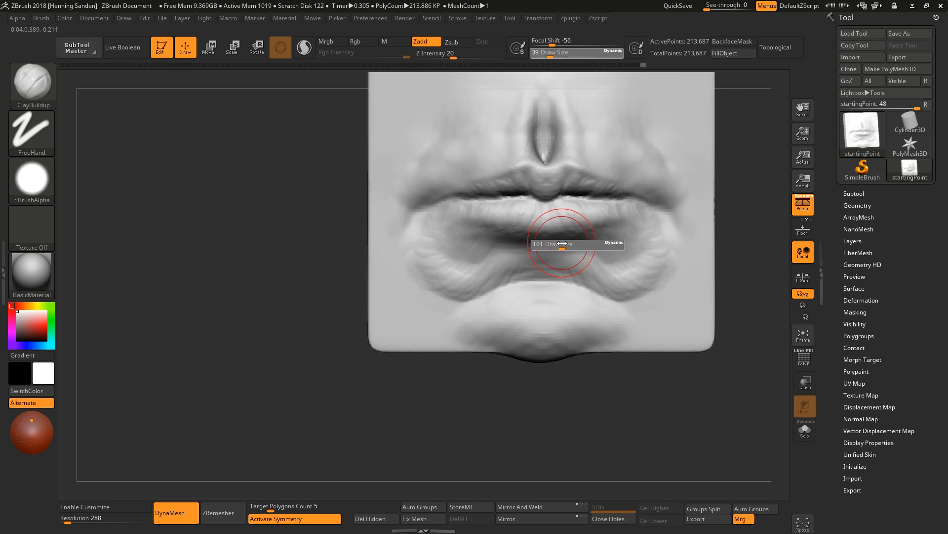
alt+right_drag(625, 187, 606, 229)
key(s)
drag(600, 206, 615, 212)
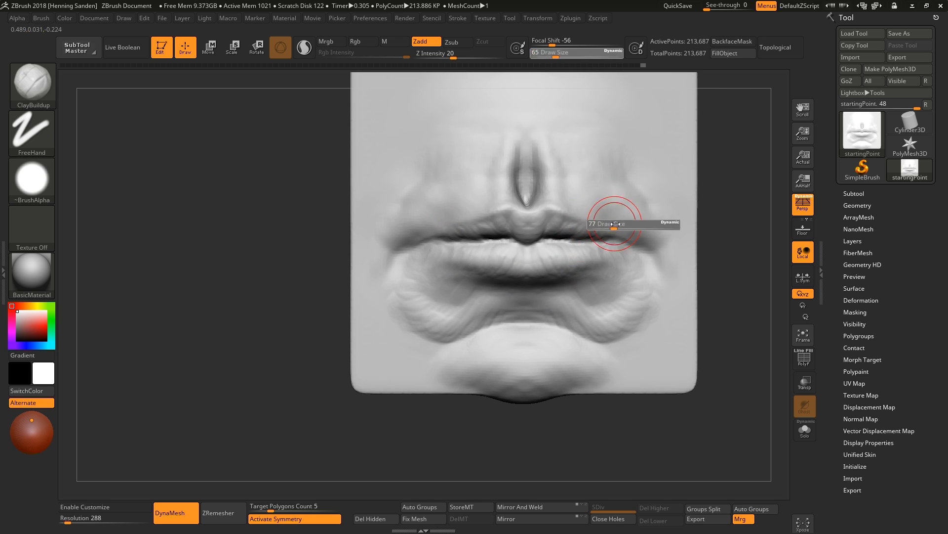
ctrl+right_drag(615, 211, 629, 247)
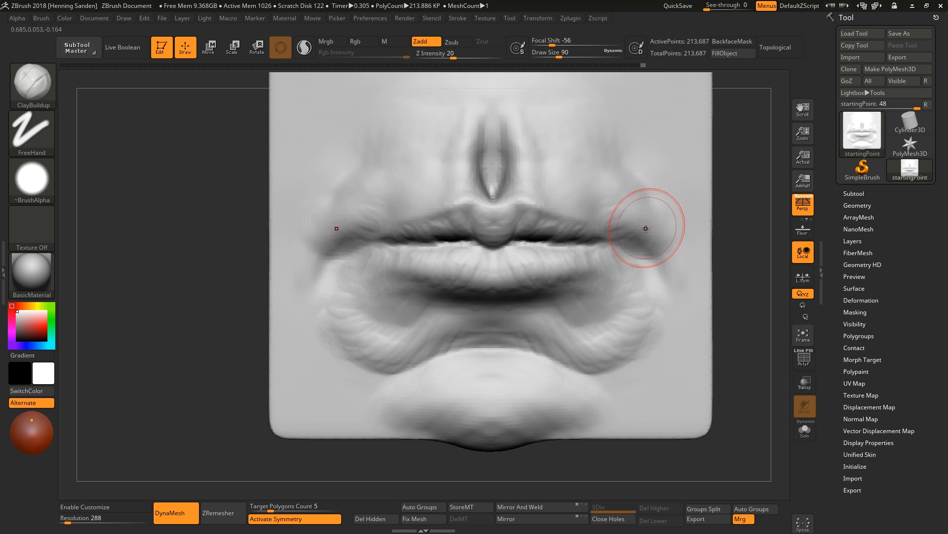
right_drag(573, 196, 579, 198)
mouse_move(580, 199)
mouse_down()
mouse_move(580, 186)
mouse_move(544, 150)
mouse_up()
right_drag(508, 198, 496, 220)
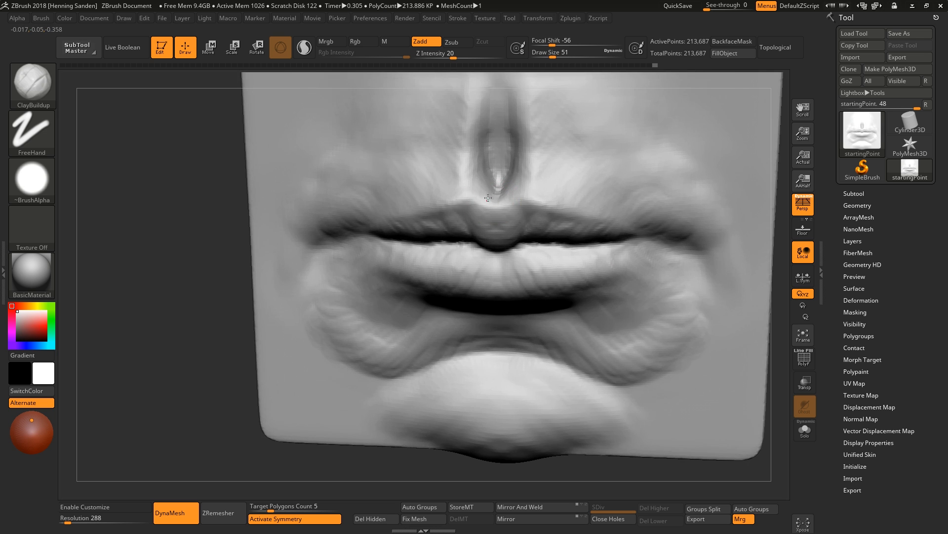
Sculpt the philtrum and upper lip centre with ClayBuildup strokes.
drag(475, 178, 474, 192)
alt+right_drag(473, 189, 470, 243)
mouse_move(479, 246)
mouse_down()
mouse_move(487, 225)
mouse_move(499, 228)
mouse_up()
shift+drag(502, 197, 504, 168)
mouse_move(500, 233)
mouse_down()
mouse_move(496, 171)
mouse_move(488, 205)
mouse_up()
right_drag(469, 244, 485, 253)
mouse_move(578, 269)
right_down()
mouse_move(515, 278)
mouse_move(528, 283)
mouse_move(526, 261)
right_up()
Adjust the lower lip's projection in side view with the Move brush.
key(b)
key(m)
key(v)
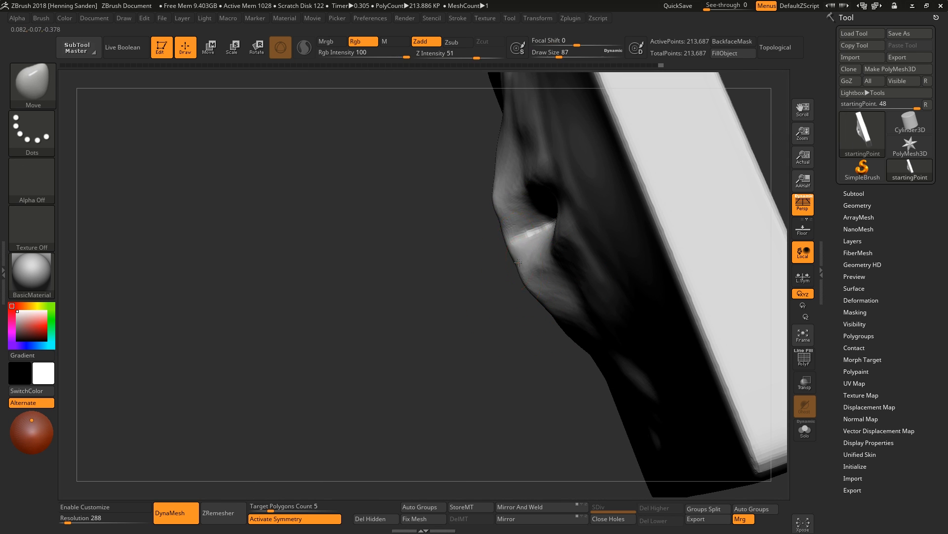
drag(518, 263, 513, 261)
mouse_move(504, 213)
right_down()
mouse_move(487, 212)
mouse_move(523, 234)
right_up()
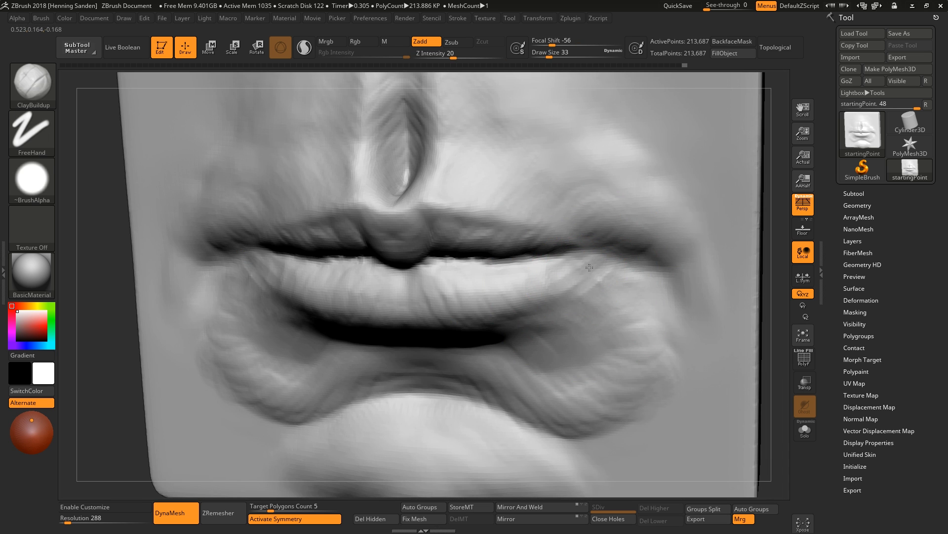
drag(589, 268, 576, 266)
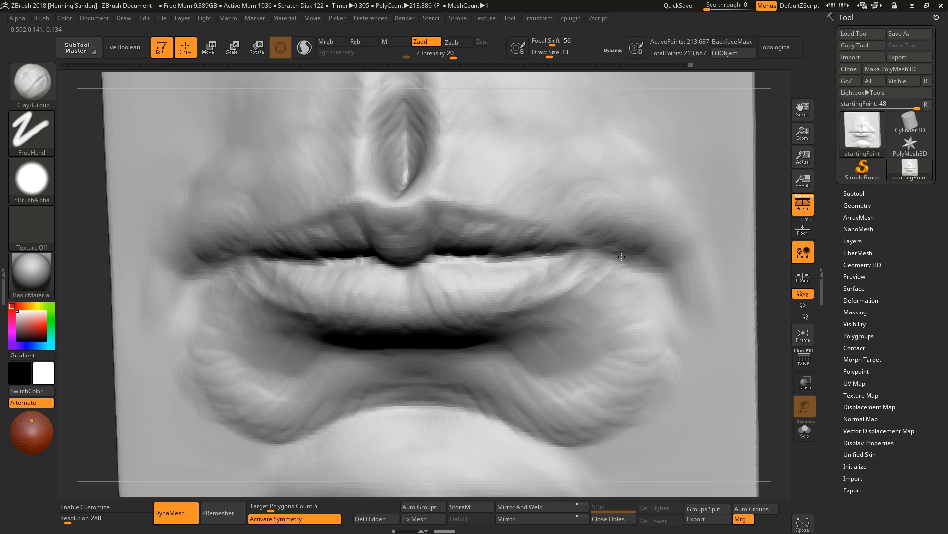
Nudge the mouth line and lower lip centre with the Move brush.
key(b)
key(d)
key(s)
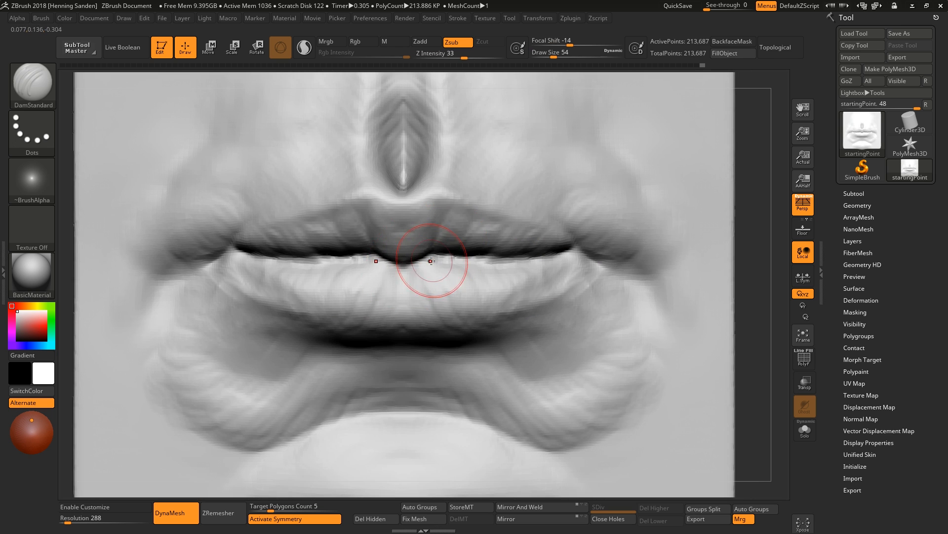
key(b)
key(m)
key(v)
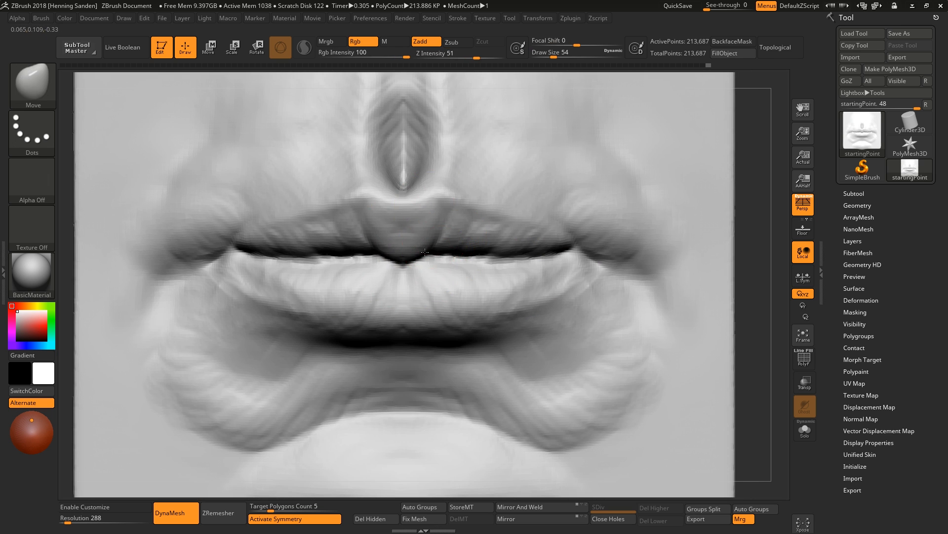
drag(424, 252, 429, 263)
mouse_move(534, 270)
right_down()
mouse_move(424, 245)
mouse_move(413, 275)
right_up()
Add clay to the lower lip and mouth corners with ClayBuildup.
key(b)
key(c)
Refine the lips' side silhouette with the Move brush at larger sizes, then return to ClayBuildup.
key(b)
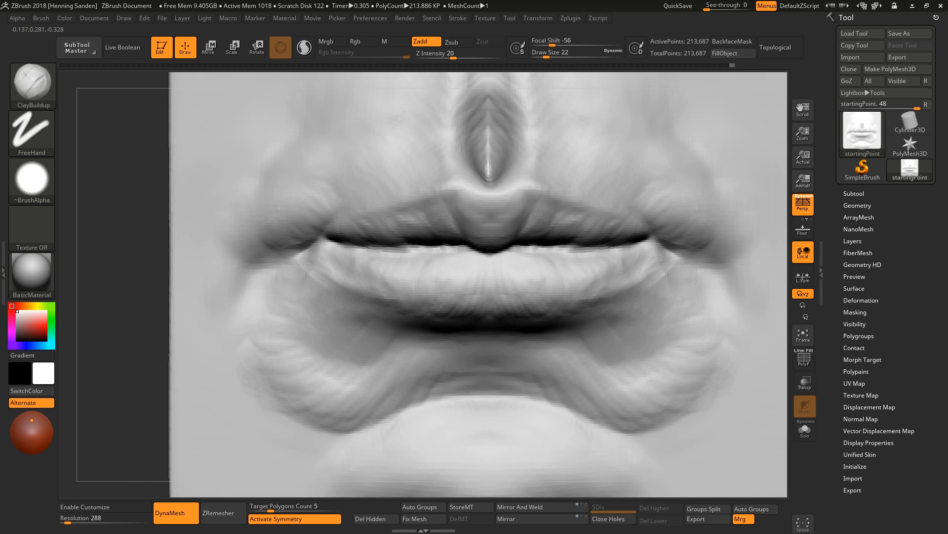
drag(435, 304, 352, 267)
mouse_move(353, 267)
alt+right_down()
mouse_move(470, 294)
mouse_move(460, 280)
mouse_move(681, 256)
mouse_move(677, 204)
alt+right_up()
ctrl+right_drag(588, 169, 539, 249)
mouse_move(538, 249)
right_down()
mouse_move(494, 232)
mouse_move(429, 227)
mouse_move(455, 212)
mouse_move(651, 218)
right_up()
mouse_move(557, 191)
right_down()
mouse_move(534, 208)
mouse_move(497, 210)
right_up()
key(b)
key(m)
key(v)
key(s)
drag(497, 214, 506, 214)
mouse_move(443, 231)
right_down()
mouse_move(546, 231)
mouse_move(507, 212)
right_up()
drag(505, 217, 500, 212)
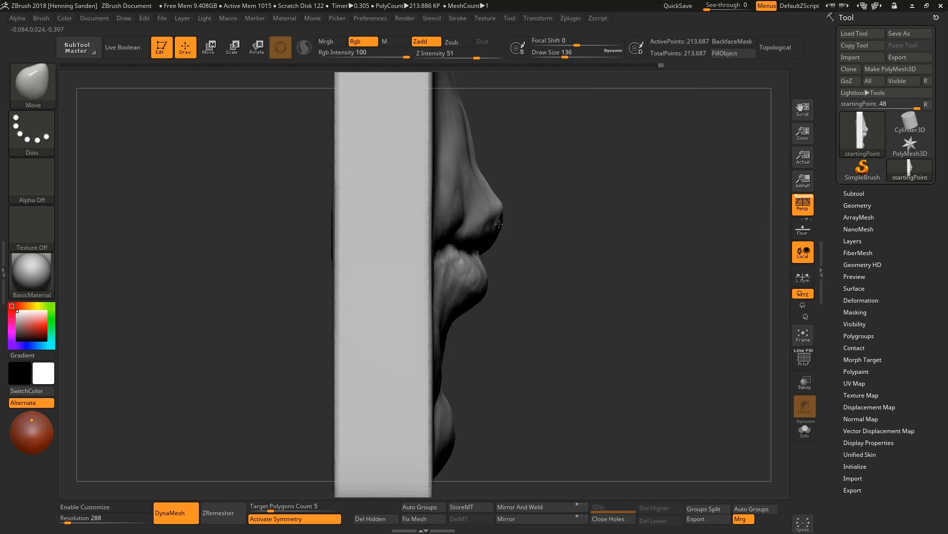
right_drag(499, 232, 486, 247)
right_drag(486, 280, 420, 183)
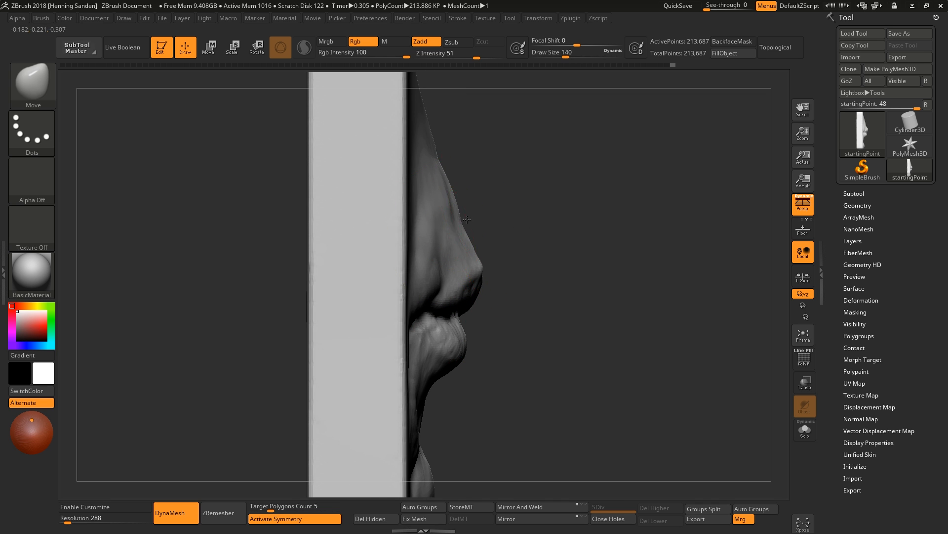
drag(441, 165, 446, 167)
key(s)
drag(475, 243, 471, 244)
right_drag(518, 247, 447, 197)
key(b)
key(c)
key(b)
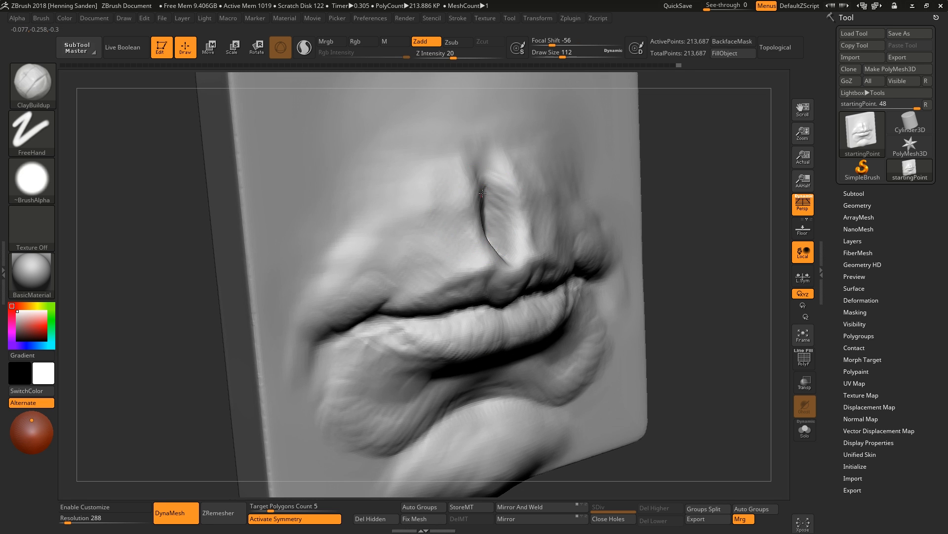
Add clay around the philtrum and upper lip centre with ClayBuildup at a smaller brush size.
right_drag(458, 255, 499, 258)
key(s)
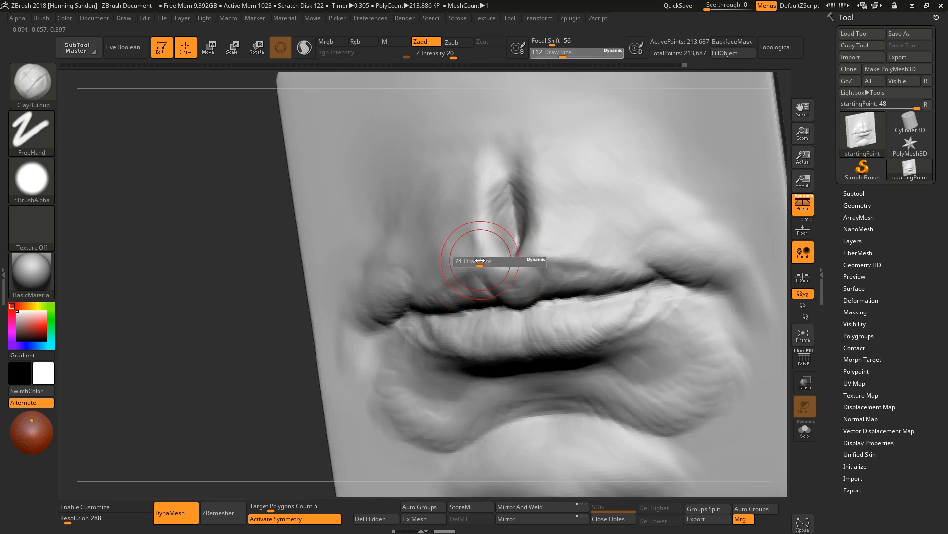
drag(483, 261, 475, 261)
right_drag(499, 256, 509, 227)
drag(512, 198, 511, 235)
right_drag(504, 232, 470, 250)
key(s)
drag(457, 257, 452, 257)
right_drag(417, 274, 426, 258)
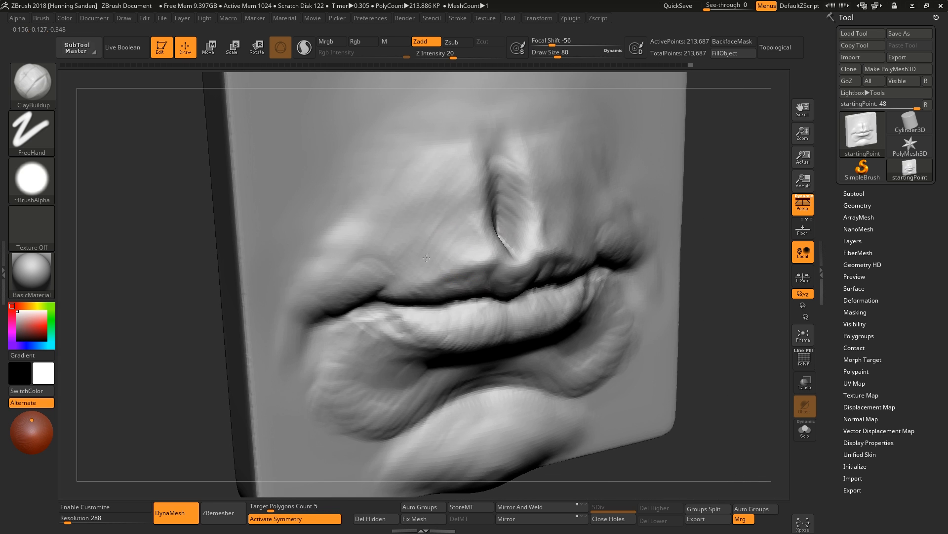
Reshape the philtrum ridges and upper lip centre with the Move brush at a larger size.
right_drag(394, 194, 601, 286)
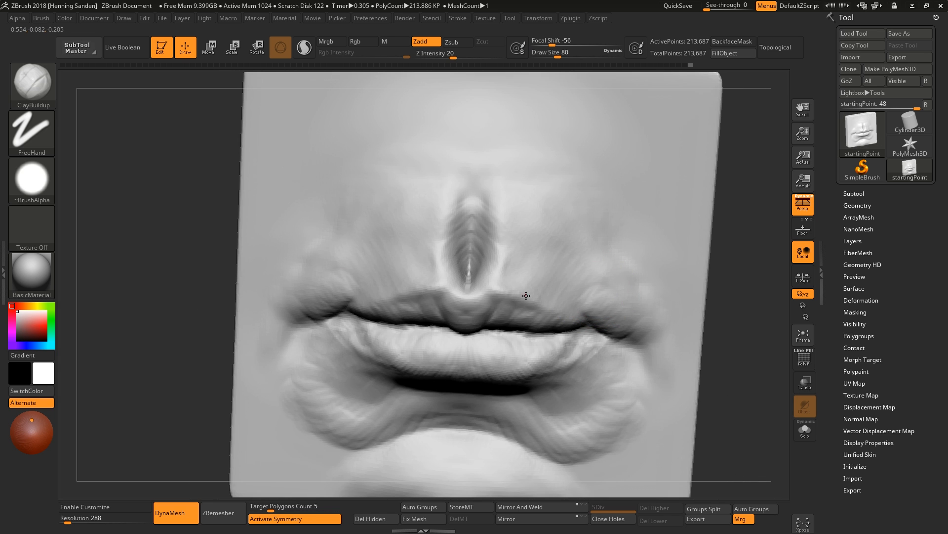
right_drag(527, 275, 555, 415)
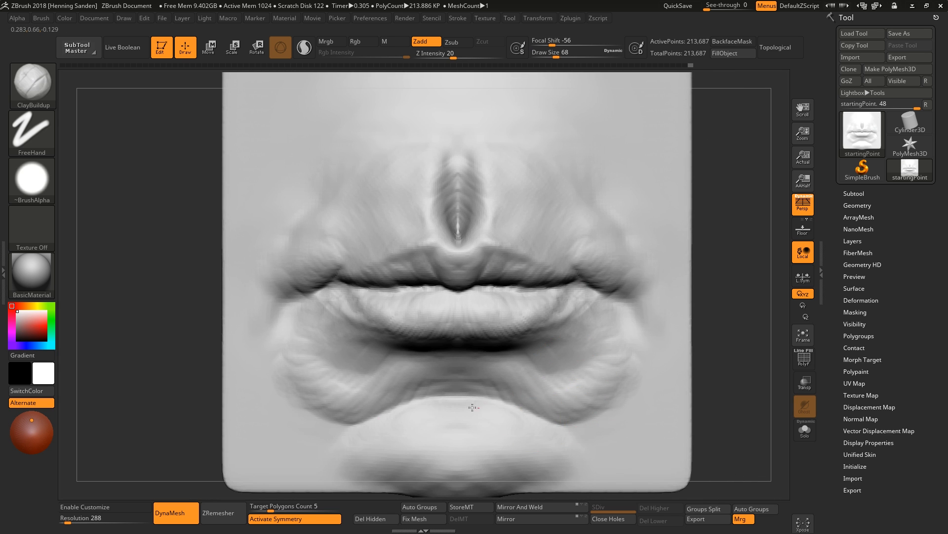
drag(430, 424, 431, 454)
mouse_move(435, 390)
ctrl+right_down()
mouse_move(553, 333)
mouse_move(603, 334)
mouse_move(479, 332)
ctrl+right_up()
key(b)
key(m)
key(v)
mouse_move(479, 332)
ctrl+right_down()
mouse_move(518, 238)
mouse_move(504, 336)
ctrl+right_up()
key(s)
drag(477, 229, 483, 227)
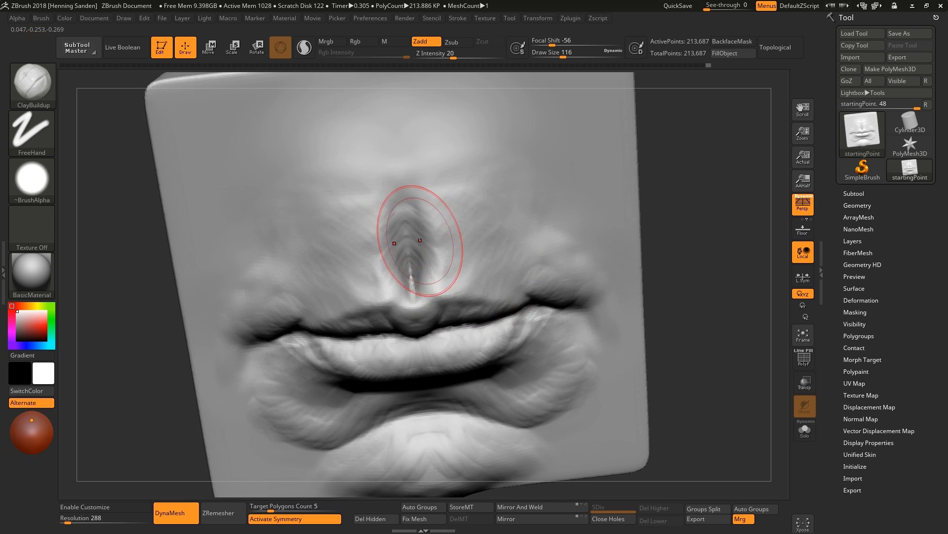
mouse_move(419, 241)
right_down()
mouse_move(414, 175)
mouse_move(415, 193)
right_up()
mouse_move(415, 193)
ctrl+right_down()
mouse_move(464, 239)
mouse_move(482, 199)
ctrl+right_up()
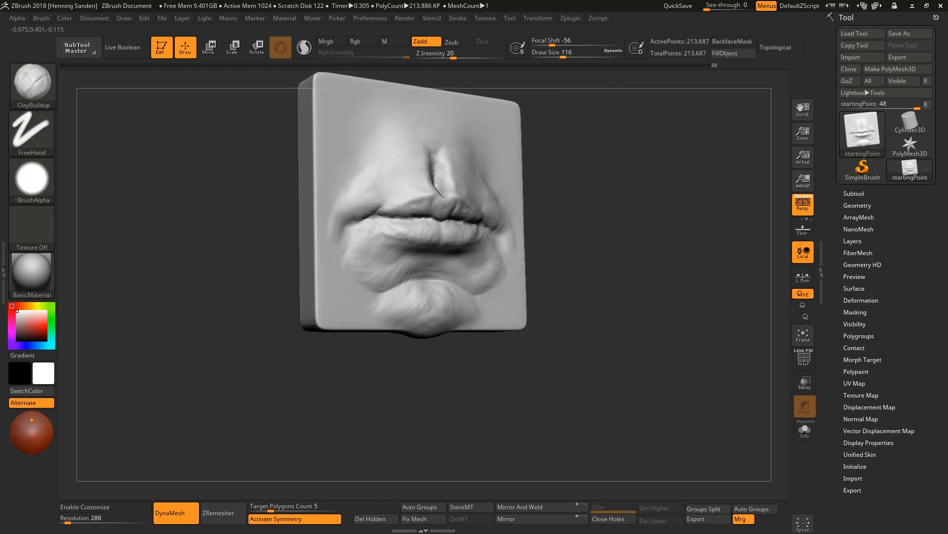
Push the upper lip and the lower lip centre into shape with the Move brush.
mouse_move(465, 237)
shift+right_down()
mouse_move(476, 244)
mouse_move(474, 234)
mouse_move(509, 222)
shift+right_up()
key(s)
drag(476, 251, 477, 251)
mouse_move(513, 237)
right_down()
mouse_move(461, 250)
mouse_move(477, 223)
right_up()
drag(402, 233, 415, 225)
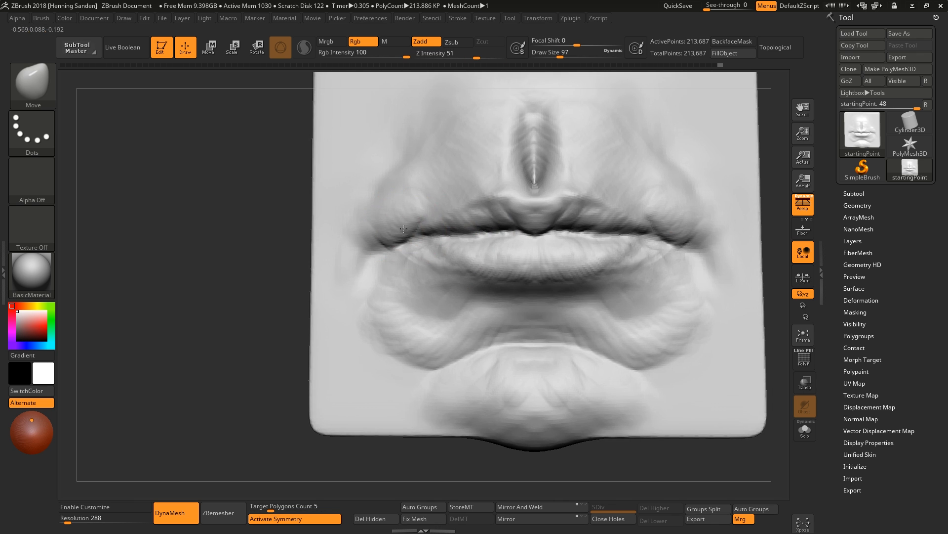
right_drag(514, 223, 520, 202)
key(s)
drag(520, 202, 518, 202)
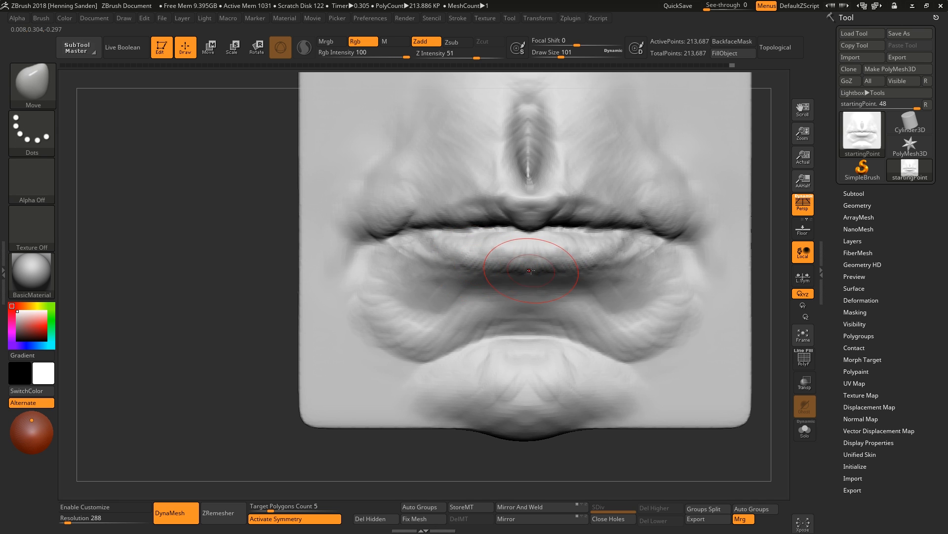
mouse_move(530, 271)
right_down()
mouse_move(613, 268)
mouse_move(600, 267)
right_up()
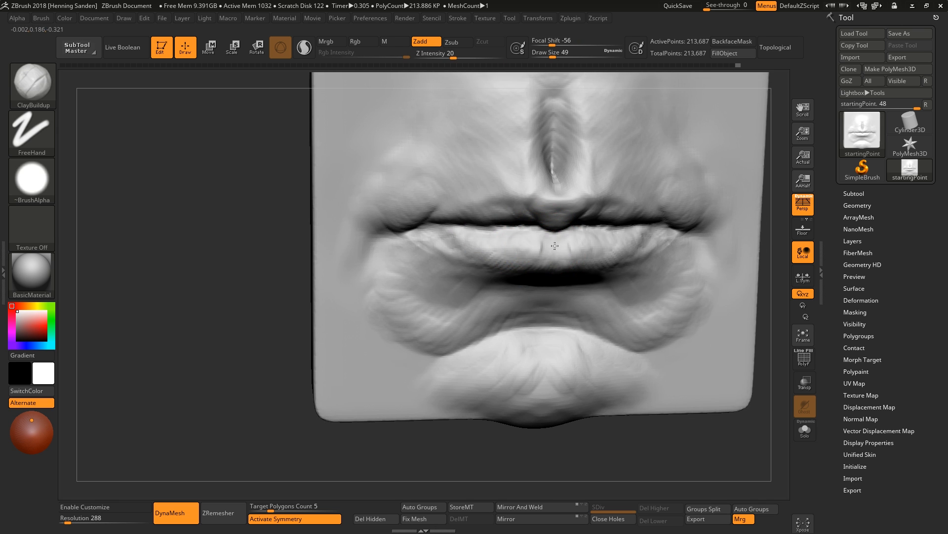
Add clay along the lower lip and the mouth line with ClayBuildup.
right_drag(490, 238, 548, 244)
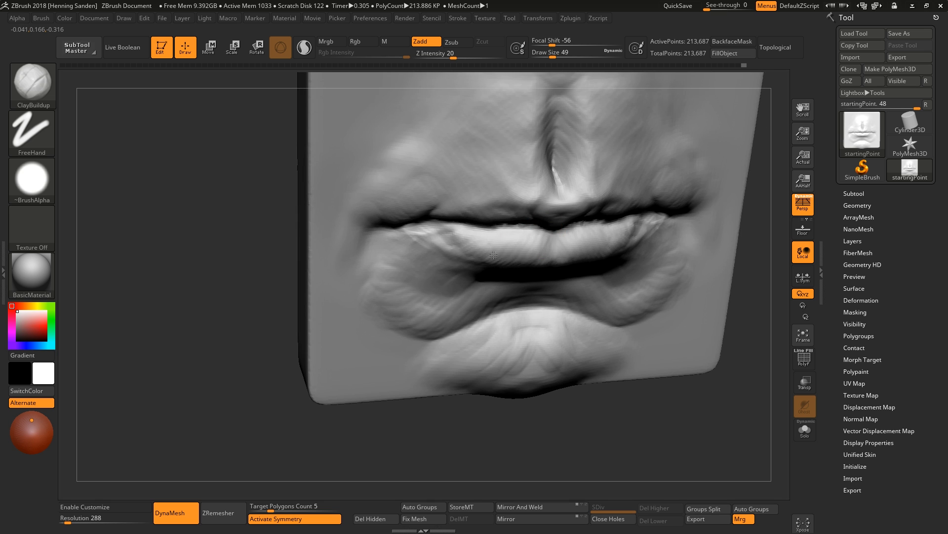
right_drag(494, 255, 537, 254)
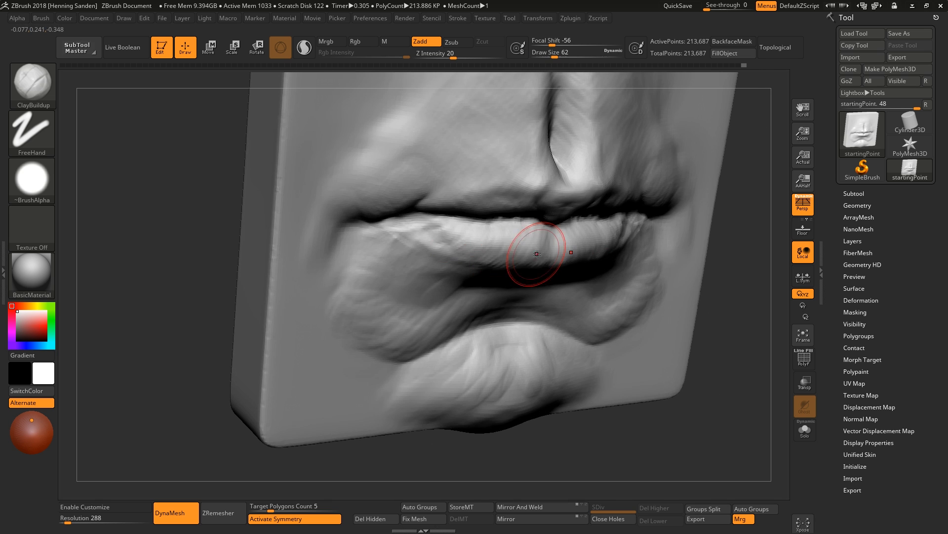
mouse_move(427, 237)
right_down()
mouse_move(446, 215)
mouse_move(499, 227)
mouse_move(573, 186)
mouse_move(559, 170)
mouse_move(566, 210)
mouse_move(551, 200)
right_up()
ctrl+right_drag(551, 200, 523, 173)
mouse_move(498, 212)
ctrl+right_down()
mouse_move(521, 239)
mouse_move(529, 223)
mouse_move(542, 233)
ctrl+right_up()
drag(525, 235, 515, 236)
right_drag(515, 236, 489, 253)
Adjust the lips' form around the mouth line with the Move brush at a larger size.
key(b)
key(m)
key(v)
mouse_move(638, 256)
right_down()
mouse_move(613, 267)
mouse_move(625, 272)
right_up()
drag(541, 236, 528, 240)
key(])
right_drag(512, 238, 509, 227)
drag(503, 230, 455, 231)
mouse_move(475, 242)
ctrl+right_down()
mouse_move(523, 278)
mouse_move(514, 274)
mouse_move(527, 271)
mouse_move(525, 289)
mouse_move(513, 277)
ctrl+right_up()
Build up the lower lip centre and upper lip with ClayBuildup, shrinking then enlarging the brush.
key(b)
key(c)
key(b)
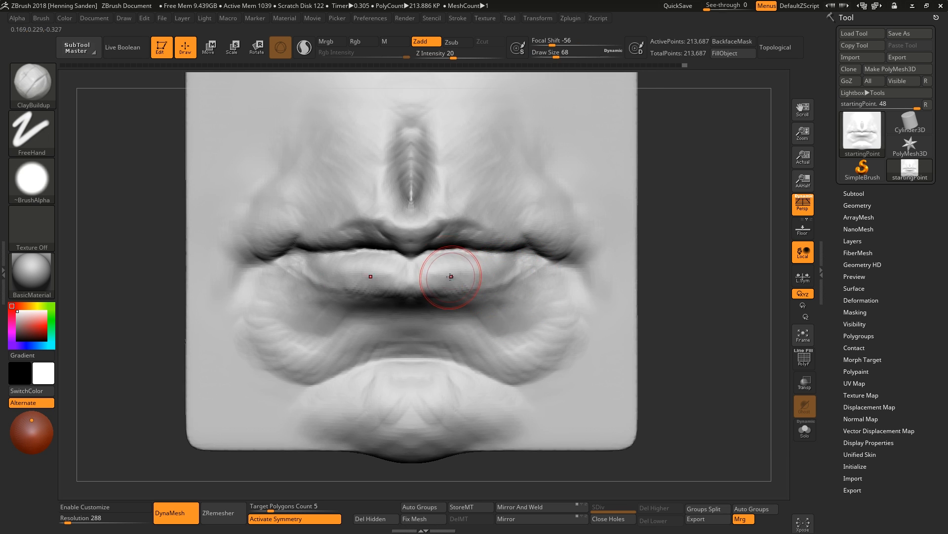
alt+right_drag(432, 283, 525, 278)
mouse_move(481, 278)
mouse_down()
mouse_move(446, 272)
mouse_move(468, 257)
mouse_up()
key(bracketleft)
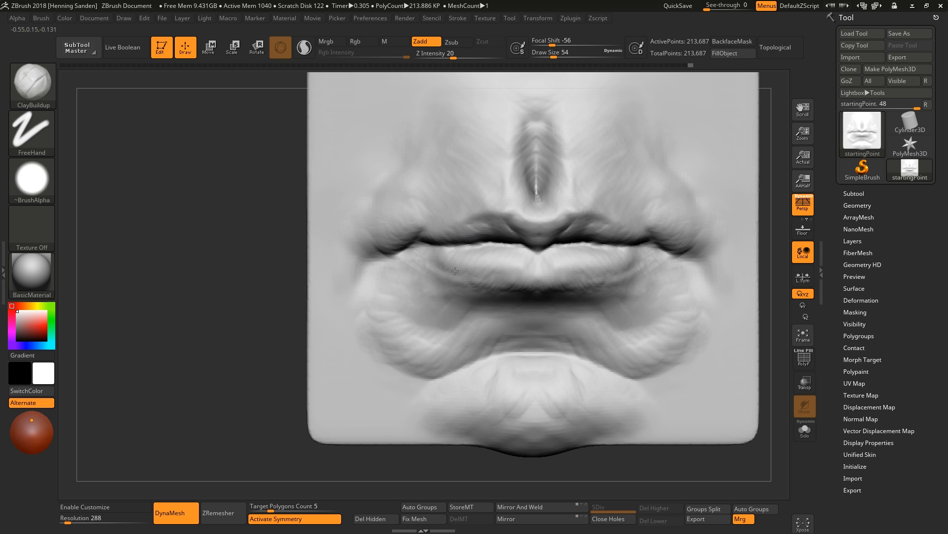
key(bracketleft)
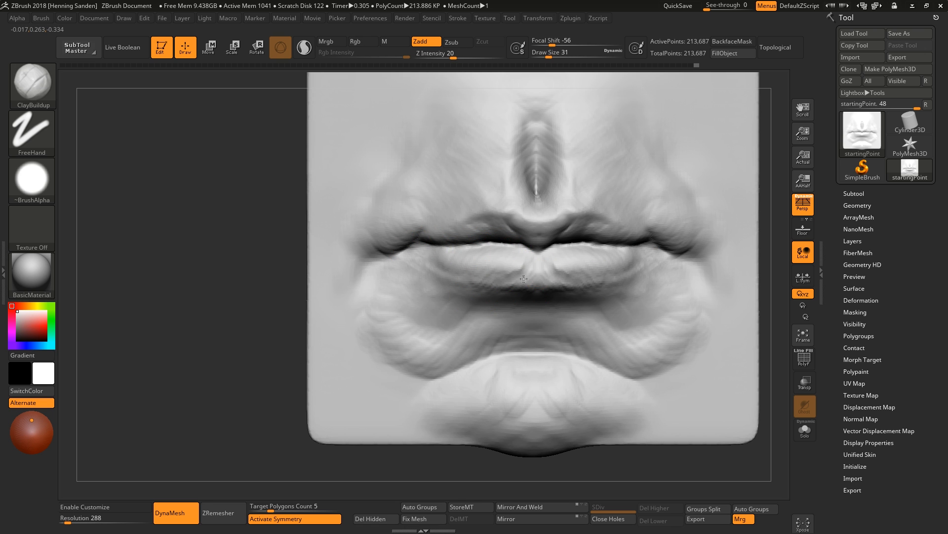
right_drag(535, 262, 503, 270)
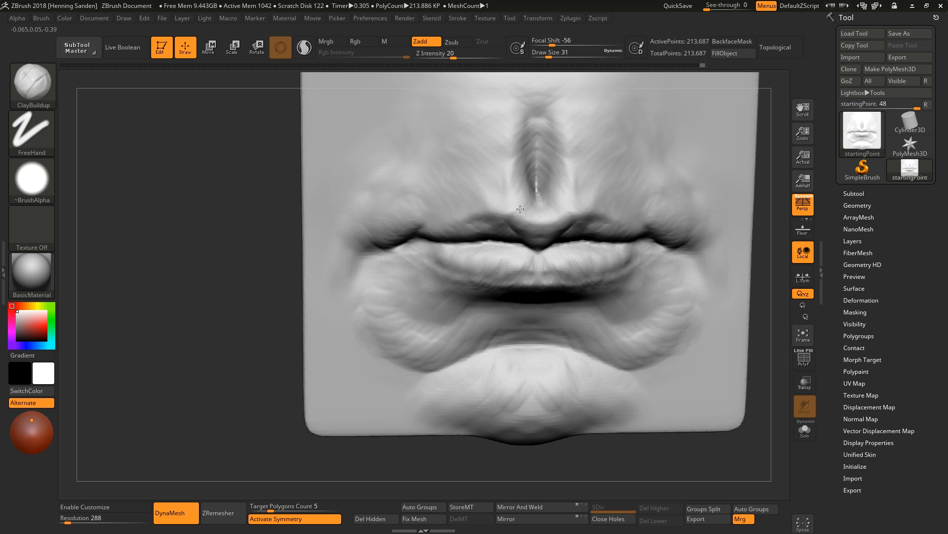
key(bracketright)
key(bracketright)
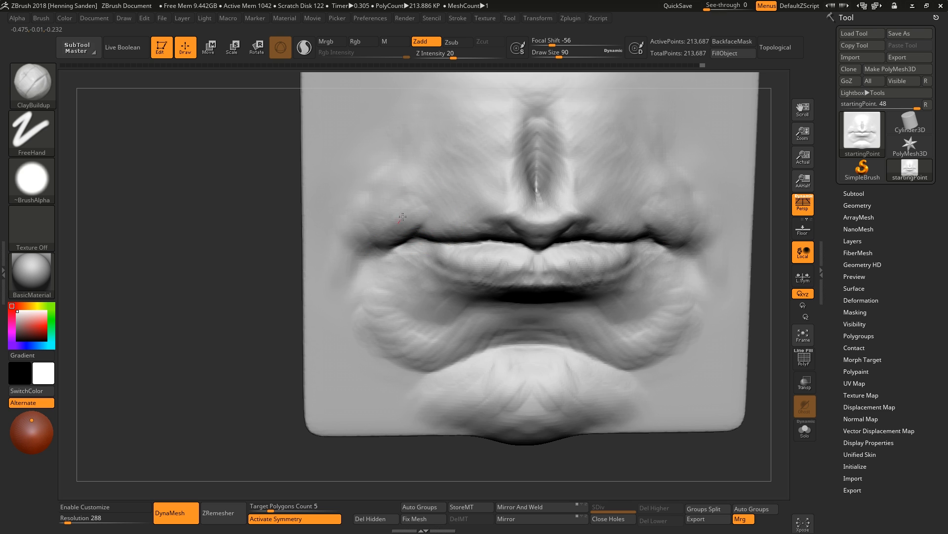
Add clay at the mouth corners with ClayBuildup.
key(b)
key(m)
key(v)
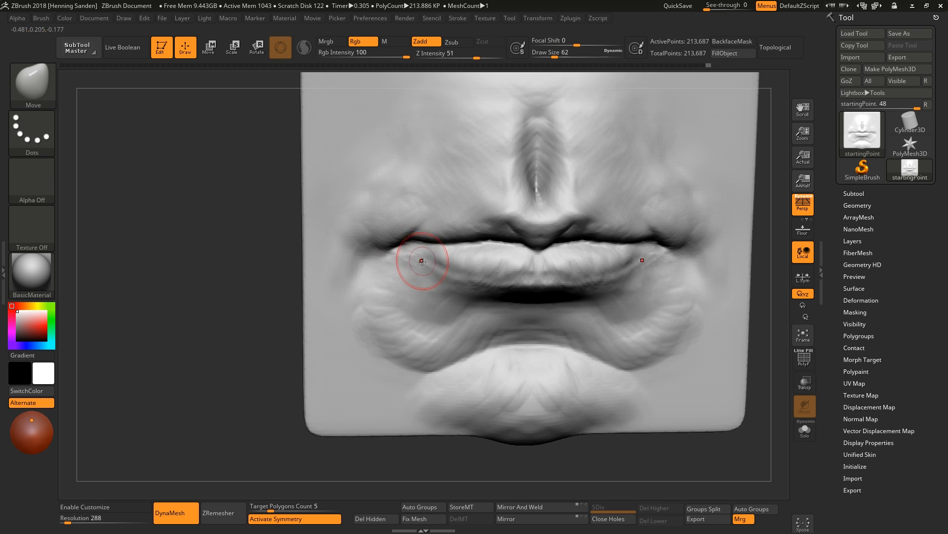
key(b)
key(c)
key(b)
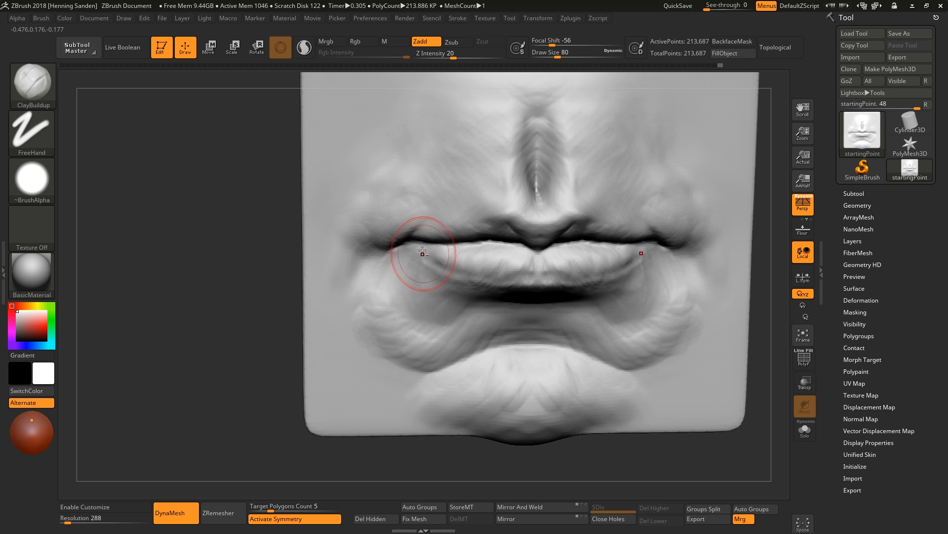
mouse_move(422, 253)
mouse_down()
mouse_move(412, 263)
mouse_move(364, 256)
mouse_move(350, 266)
mouse_move(350, 297)
mouse_up()
alt+right_drag(397, 232, 400, 270)
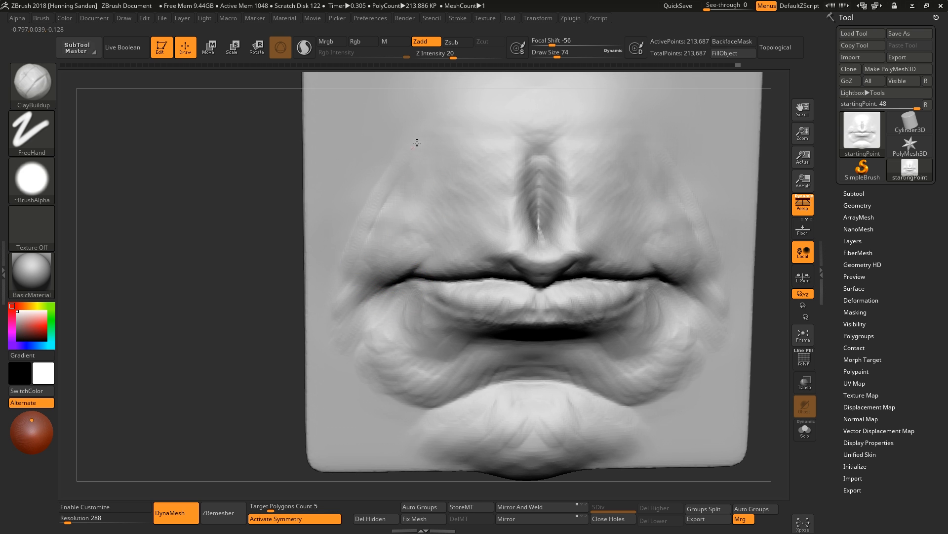
Build up the cheek areas beside the mouth with a large ClayBuildup brush.
drag(420, 146, 466, 112)
key(s)
mouse_move(371, 183)
mouse_down()
mouse_move(383, 183)
mouse_move(371, 209)
mouse_move(408, 154)
mouse_up()
key(s)
ctrl+right_drag(352, 222, 395, 198)
mouse_move(514, 277)
right_down()
mouse_move(484, 285)
mouse_move(562, 318)
right_up()
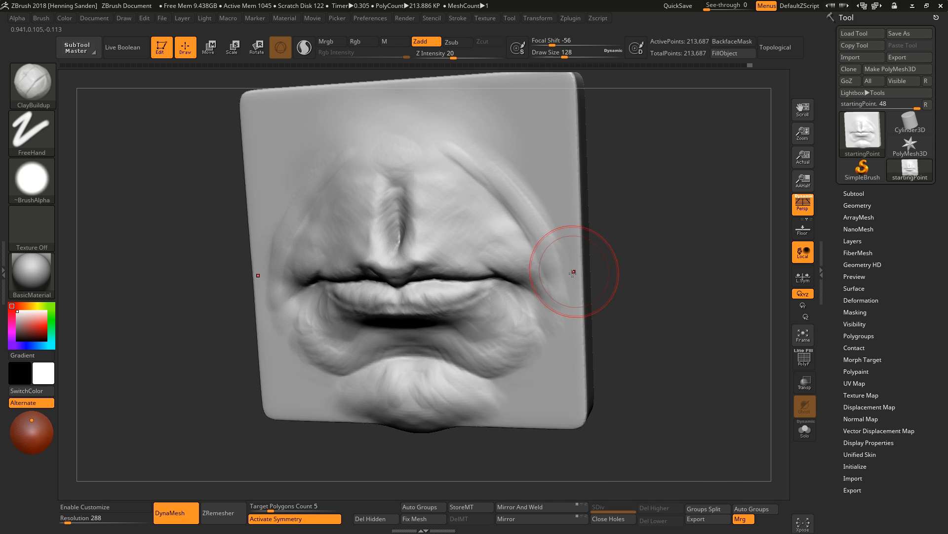
mouse_move(569, 272)
mouse_down()
mouse_move(545, 217)
mouse_move(470, 154)
mouse_up()
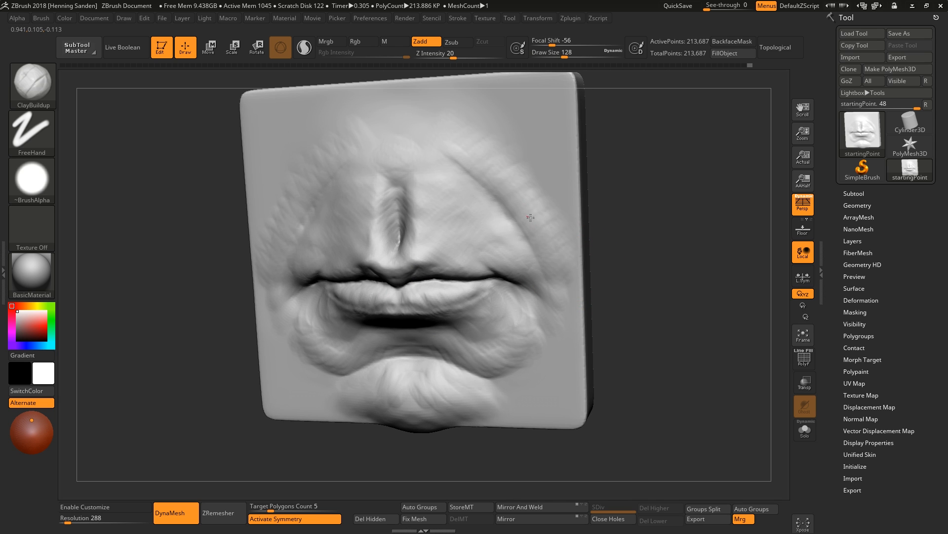
shift+right_drag(530, 218, 534, 279)
shift+right_drag(464, 154, 494, 182)
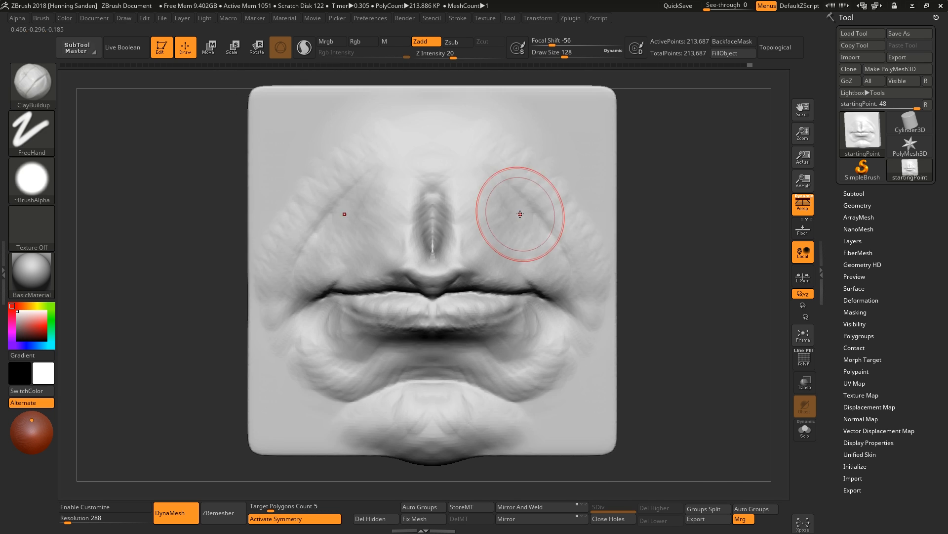
Add clay along the nasolabial folds and down the chin sides with ClayBuildup.
drag(529, 215, 572, 298)
drag(547, 190, 584, 280)
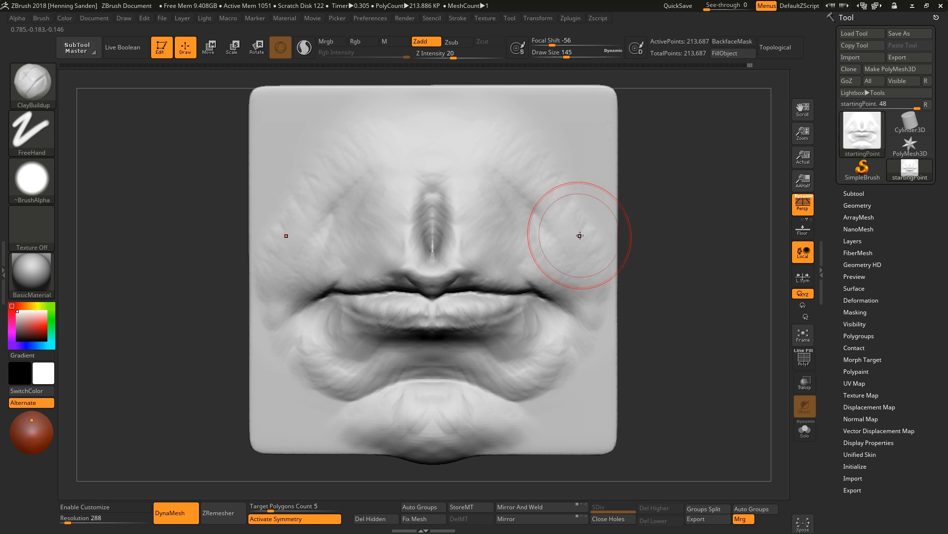
key(bracketleft)
key(bracketleft)
key(bracketleft)
key(bracketleft)
key(bracketleft)
key(bracketleft)
key(bracketleft)
mouse_move(573, 227)
mouse_down()
mouse_move(587, 354)
mouse_move(568, 374)
mouse_up()
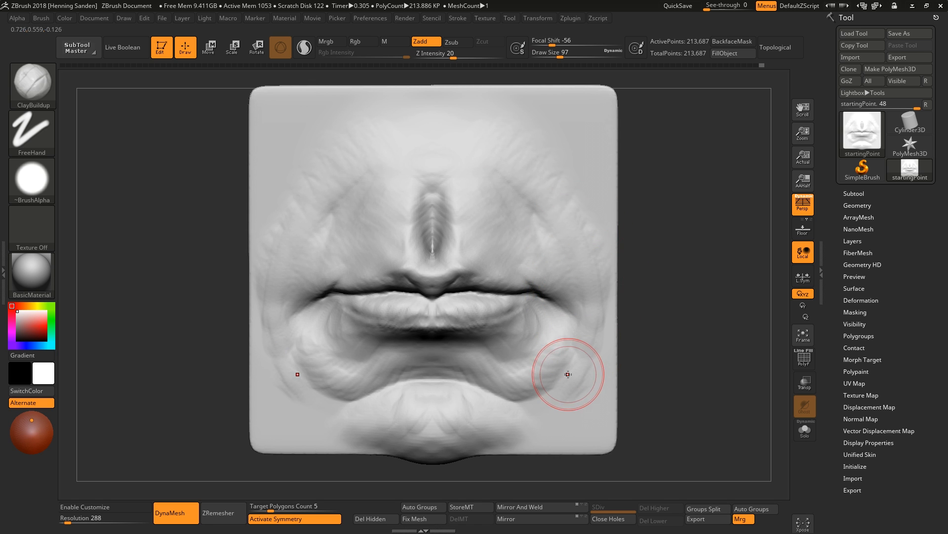
Add clay around the chin pad and mouth corners with ClayBuildup at a smaller size.
alt+right_drag(303, 330, 380, 337)
drag(364, 285, 367, 291)
drag(360, 342, 352, 368)
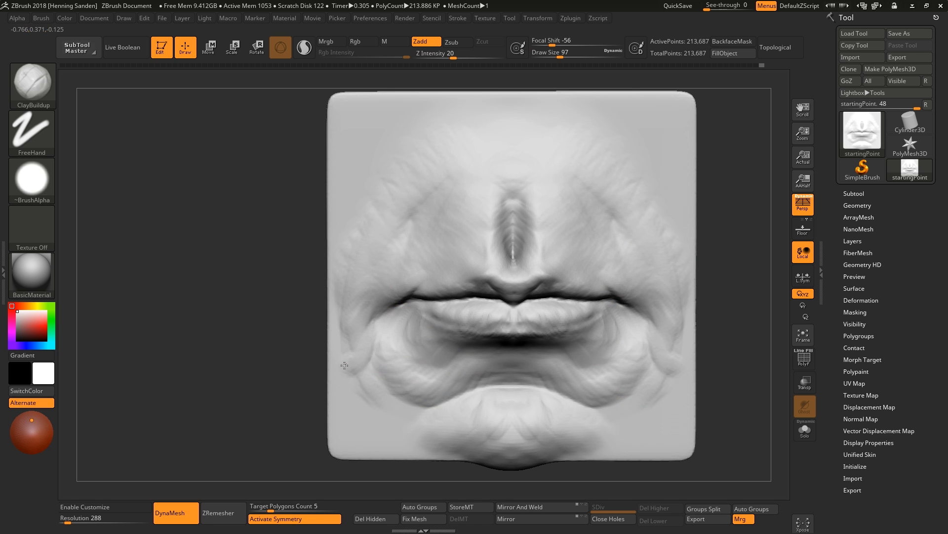
right_drag(351, 368, 378, 372)
drag(366, 352, 347, 365)
key(bracketleft)
key(bracketleft)
key(bracketleft)
shift+right_drag(385, 302, 389, 300)
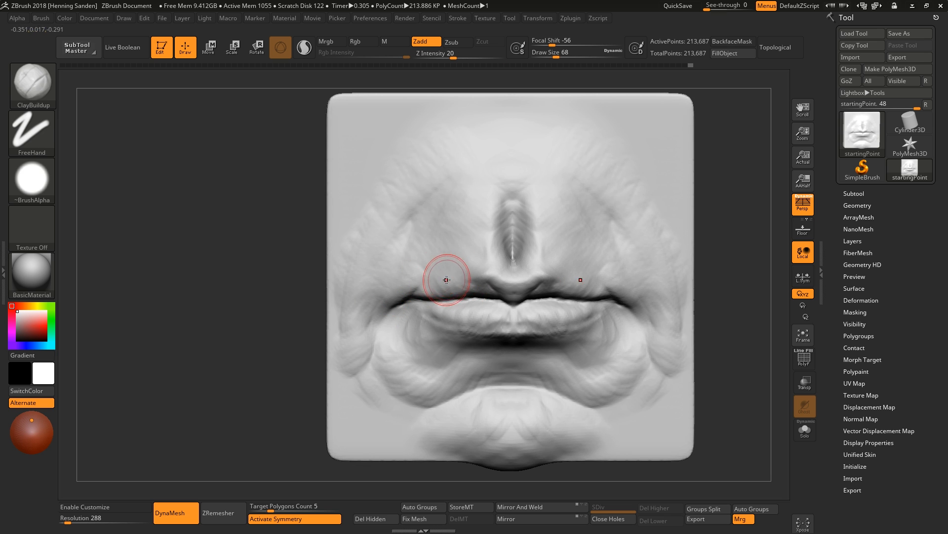
Carve the nasolabial crease beside the mouth with the DamStandard brush.
key(b)
key(d)
key(s)
drag(411, 229, 418, 228)
drag(411, 223, 382, 292)
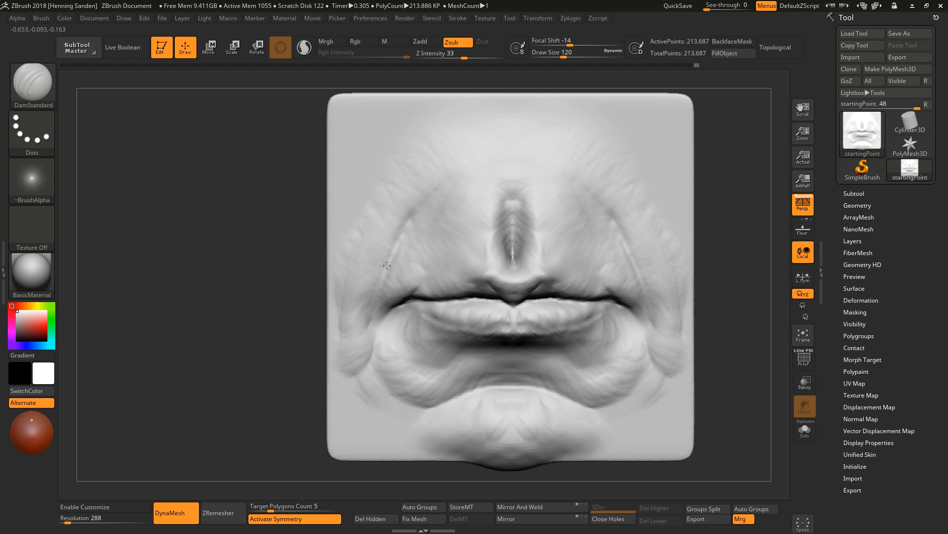
Return to ClayBuildup and subdivide the mesh one level.
key(b)
key(c)
key(b)
ctrl+right_drag(507, 311, 495, 314)
key(ctrl+d)
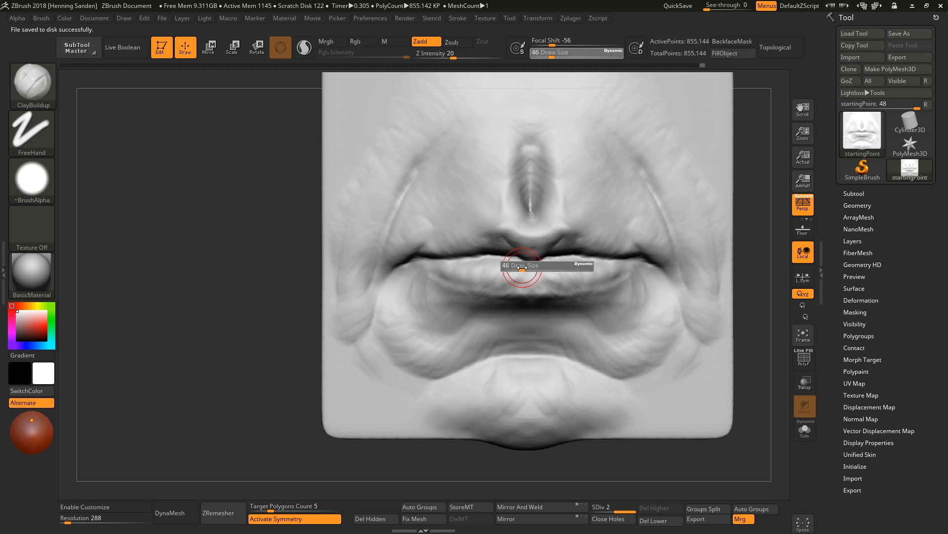
Add clay to the lower and upper lips with ClayBuildup at the higher subdivision level.
mouse_move(518, 271)
ctrl+right_down()
mouse_move(529, 265)
mouse_move(520, 258)
ctrl+right_up()
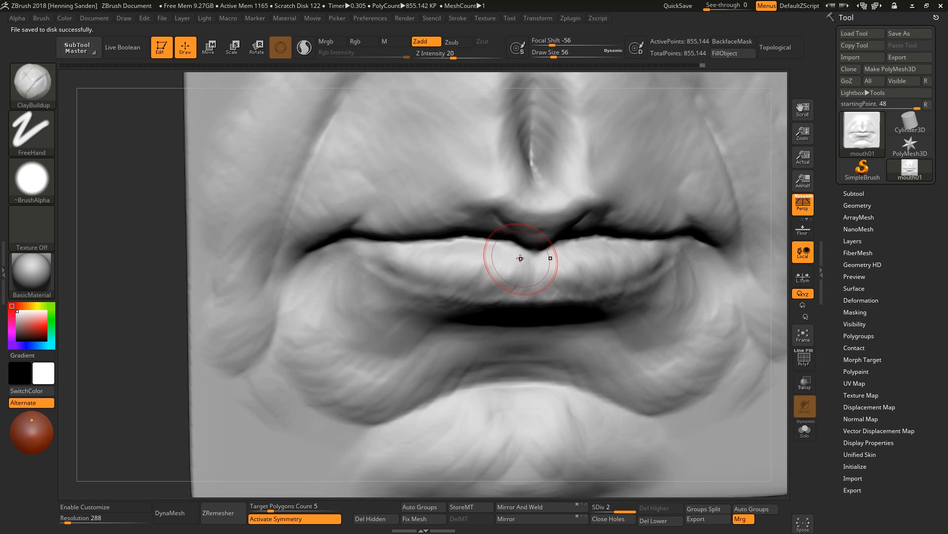
drag(521, 257, 517, 289)
drag(479, 250, 478, 284)
drag(445, 248, 443, 270)
right_drag(408, 242, 494, 225)
key(s)
drag(543, 218, 540, 218)
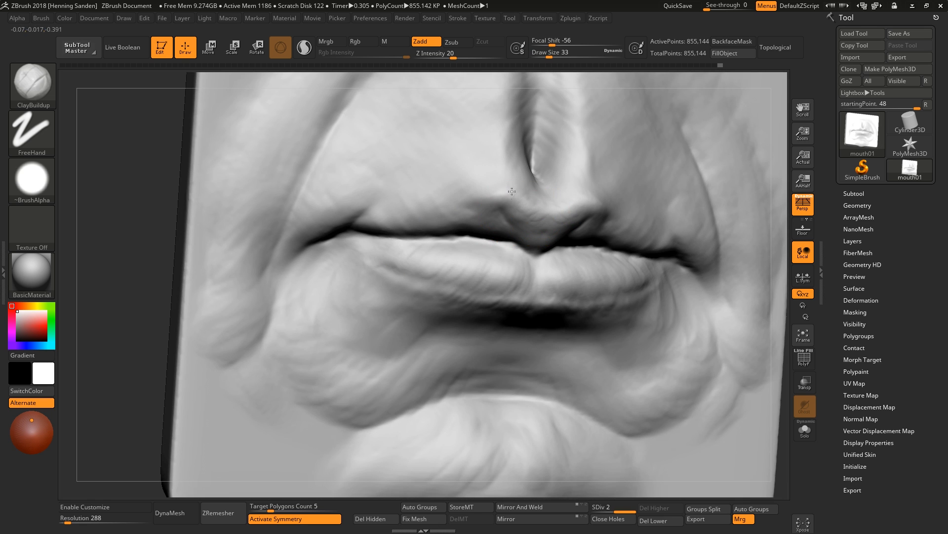
Refine the upper lip edge and mouth line with ClayBuildup at a slightly larger size.
mouse_move(460, 207)
right_down()
mouse_move(635, 223)
mouse_move(626, 239)
right_up()
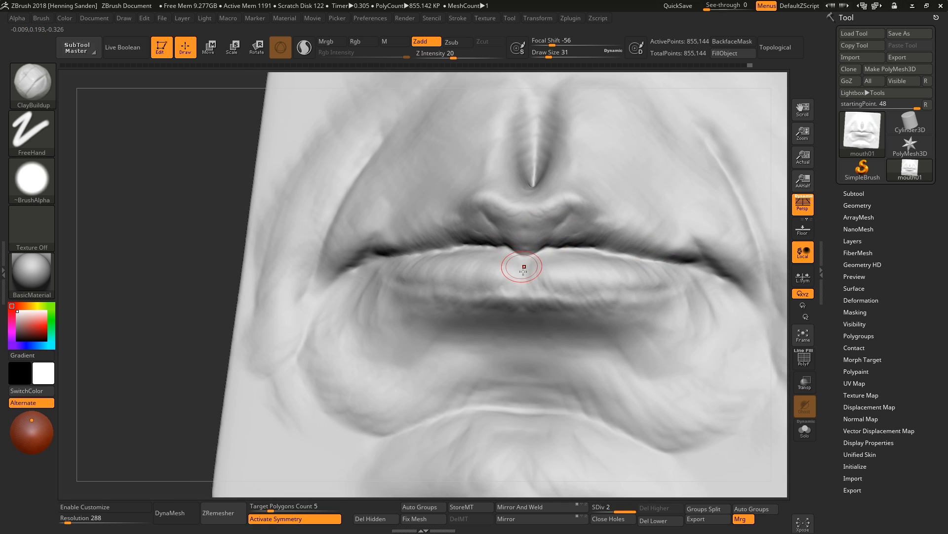
right_drag(524, 271, 513, 279)
mouse_move(494, 271)
mouse_down()
mouse_move(483, 257)
mouse_move(429, 259)
mouse_up()
right_drag(422, 258, 401, 260)
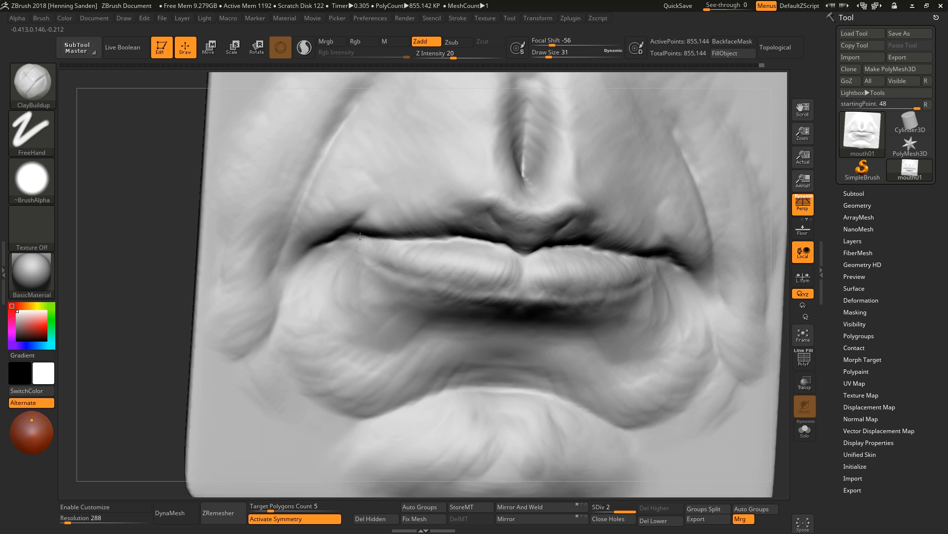
right_drag(360, 237, 435, 240)
key(])
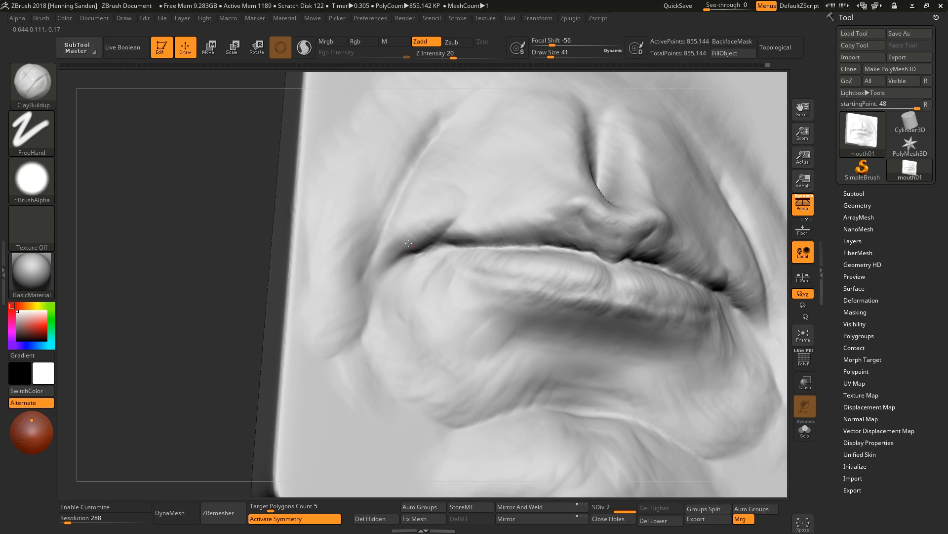
mouse_move(395, 239)
mouse_down()
mouse_move(424, 236)
mouse_move(436, 201)
mouse_up()
drag(452, 179, 455, 167)
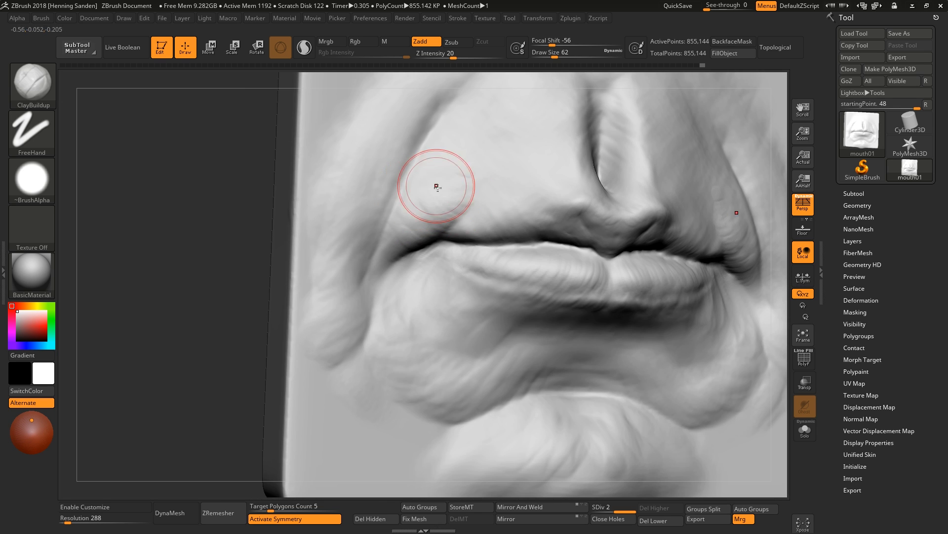
Add clay above the upper lip with a smaller ClayBuildup brush.
key([)
key([)
key([)
mouse_move(436, 187)
right_down()
mouse_move(525, 218)
mouse_move(556, 211)
right_up()
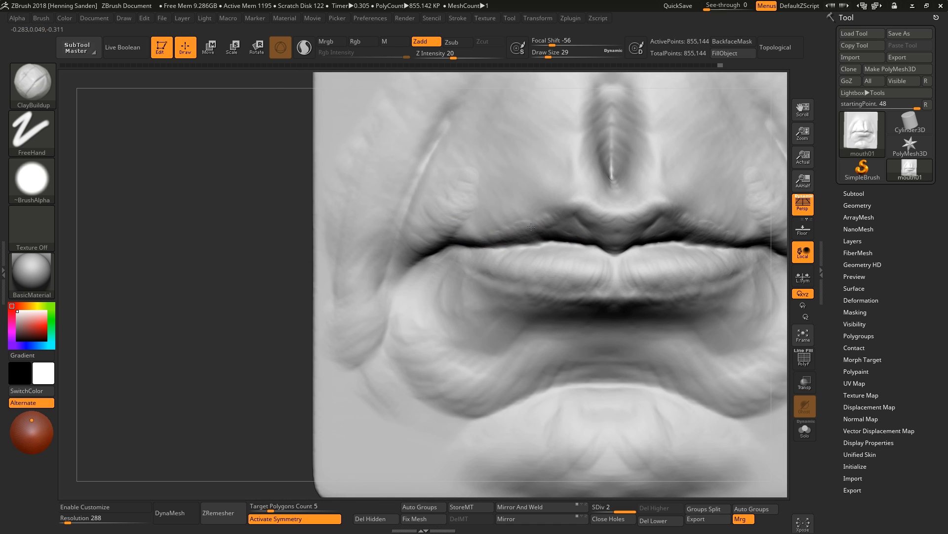
Deepen the mouth line between the lips with ClayBuildup strokes, adjusting the brush size as you go.
drag(531, 227, 548, 227)
key(s)
mouse_move(549, 228)
mouse_down()
mouse_move(559, 236)
mouse_move(599, 220)
mouse_up()
key(s)
key(])
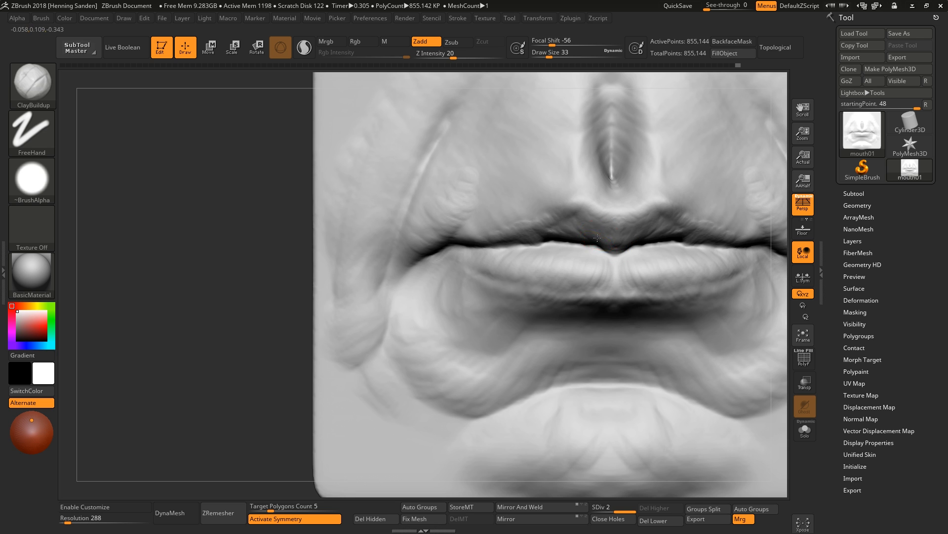
right_drag(570, 233, 579, 227)
drag(553, 239, 496, 244)
mouse_move(458, 200)
ctrl+right_down()
mouse_move(587, 223)
mouse_move(516, 255)
ctrl+right_up()
shift+drag(524, 234, 447, 242)
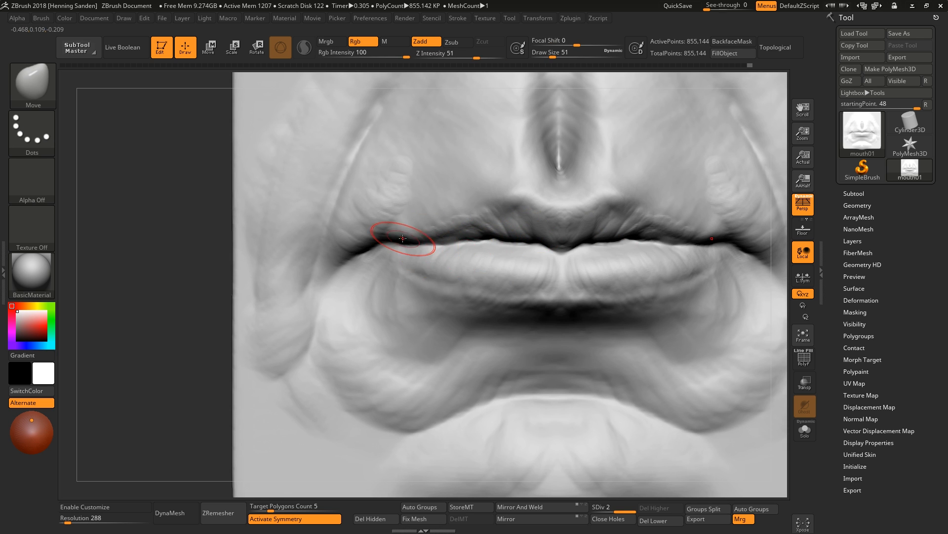
Reshape the left mouth corner with the Move brush.
right_drag(413, 237, 425, 235)
key(s)
drag(426, 235, 428, 235)
drag(419, 243, 382, 239)
right_drag(381, 240, 401, 236)
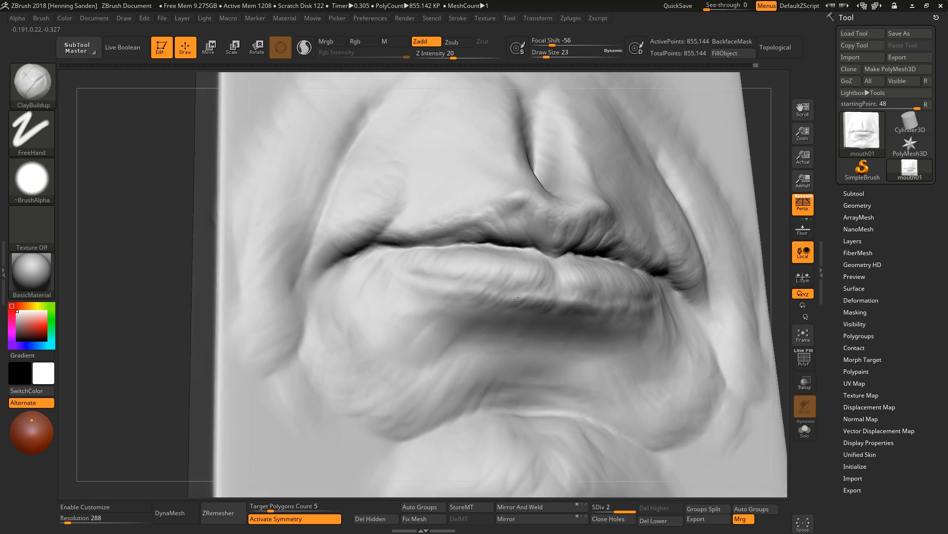
Add volume to the lower lip with ClayBuildup strokes from angled views.
right_drag(549, 238, 520, 256)
drag(525, 258, 458, 264)
right_drag(460, 265, 549, 254)
drag(548, 254, 517, 253)
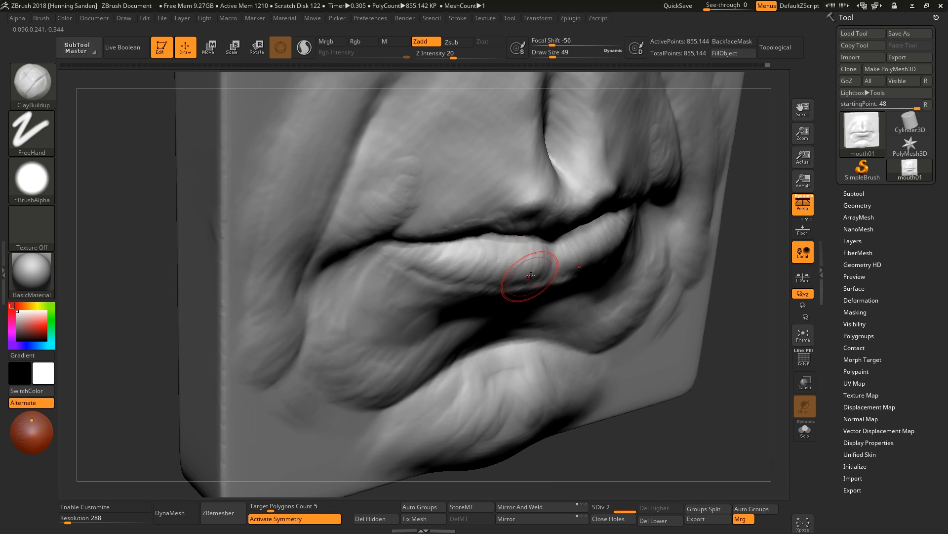
mouse_move(595, 278)
shift+right_down()
mouse_move(502, 272)
mouse_move(531, 269)
mouse_move(544, 252)
mouse_move(531, 236)
shift+right_up()
drag(532, 235, 538, 243)
right_drag(539, 243, 548, 242)
key(s)
drag(547, 241, 544, 241)
drag(546, 243, 534, 240)
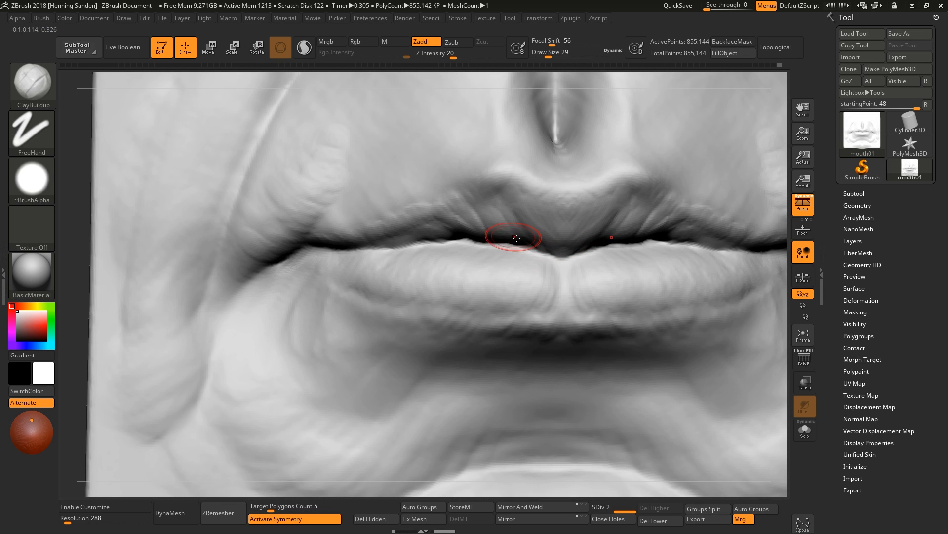
Sharpen the upper lip's edge along the mouth line with ClayBuildup.
drag(517, 238, 501, 218)
right_drag(499, 220, 452, 239)
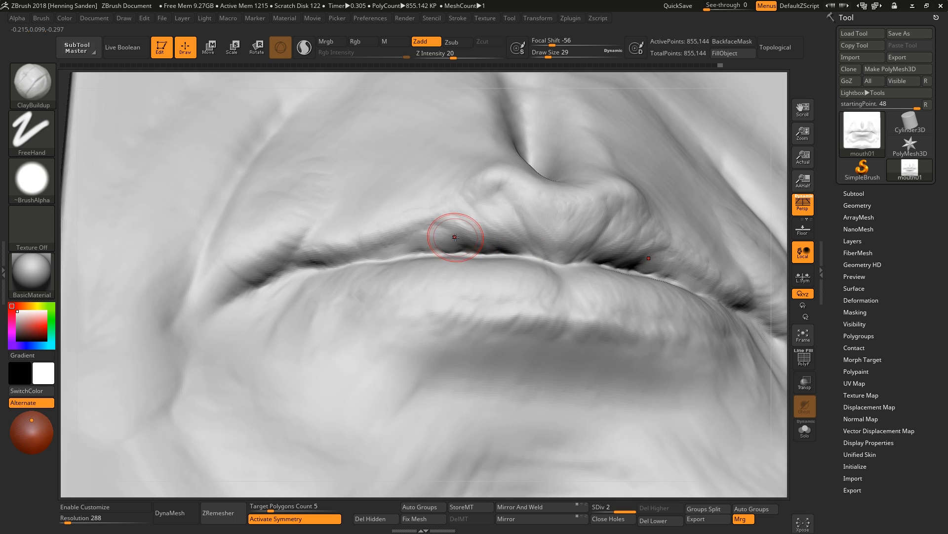
drag(437, 245, 398, 250)
mouse_move(547, 249)
right_down()
mouse_move(498, 274)
mouse_move(518, 281)
right_up()
right_drag(296, 306, 317, 341)
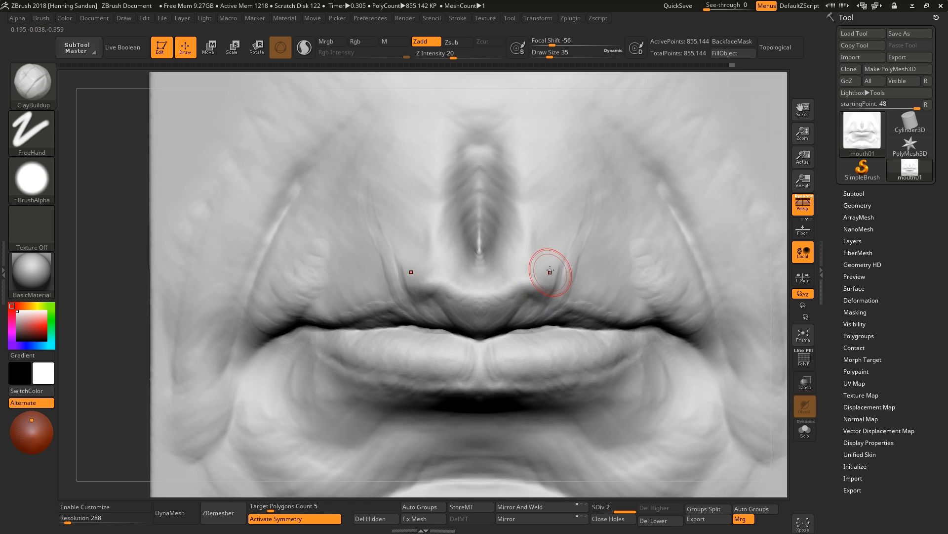
mouse_move(564, 233)
mouse_down()
mouse_move(523, 291)
mouse_move(526, 282)
mouse_move(553, 307)
mouse_move(519, 277)
mouse_move(509, 289)
mouse_move(531, 283)
mouse_move(523, 291)
mouse_up()
Add small clay strokes above the upper lip and beneath the lower lip with a smaller ClayBuildup brush.
key(bracketleft)
key(bracketleft)
mouse_move(618, 318)
mouse_down()
mouse_move(595, 318)
mouse_move(621, 244)
mouse_move(577, 296)
mouse_up()
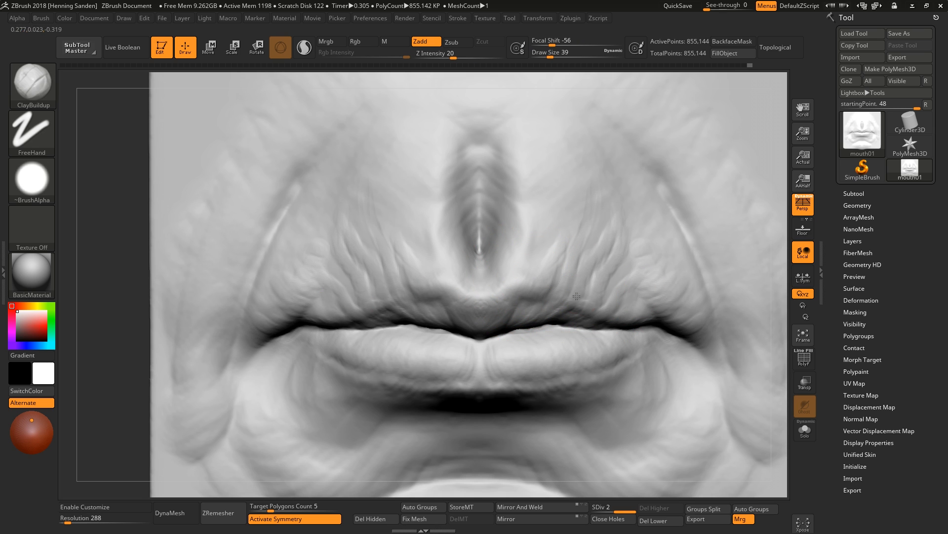
alt+right_drag(538, 382, 537, 343)
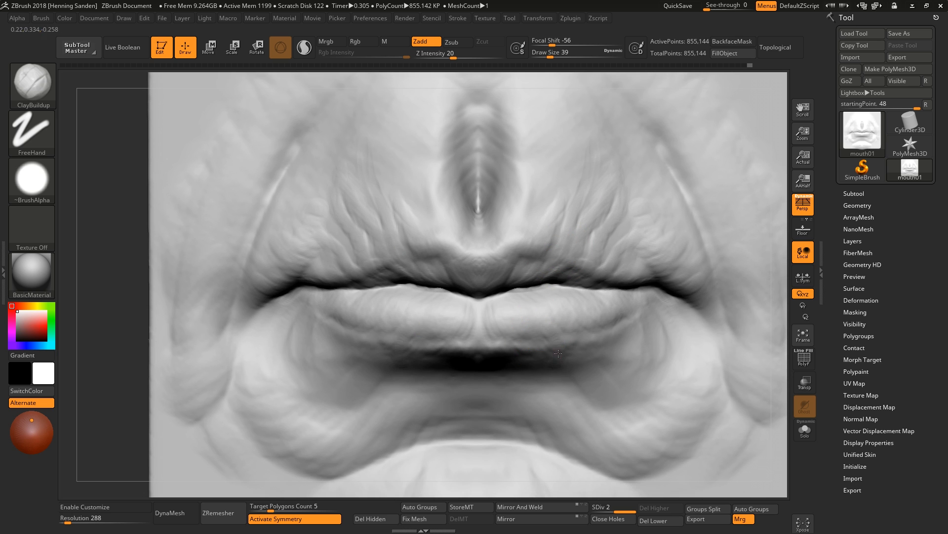
drag(558, 354, 588, 398)
alt+right_drag(604, 330, 587, 284)
Add clay near the lower right of the mouth area with an enlarged ClayBuildup brush, reducing its size afterwards.
key(bracketright)
key(bracketright)
mouse_move(704, 407)
mouse_down()
mouse_move(642, 447)
mouse_move(673, 436)
mouse_move(734, 385)
mouse_up()
key(bracketleft)
key(bracketleft)
key(bracketleft)
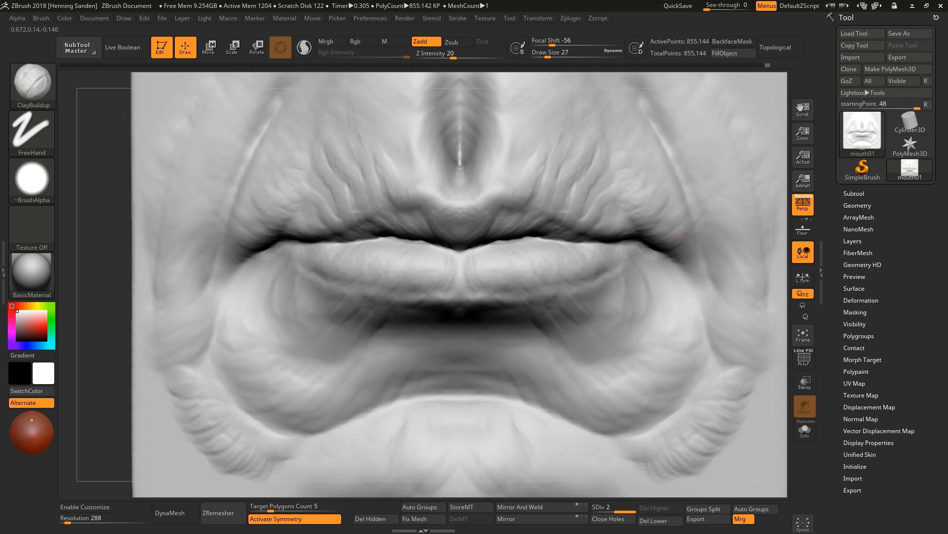
Refine the mouth corners and the upper lip's edge with a small ClayBuildup brush at draw size 23.
right_drag(689, 278, 684, 254)
drag(658, 228, 625, 214)
right_drag(625, 214, 562, 255)
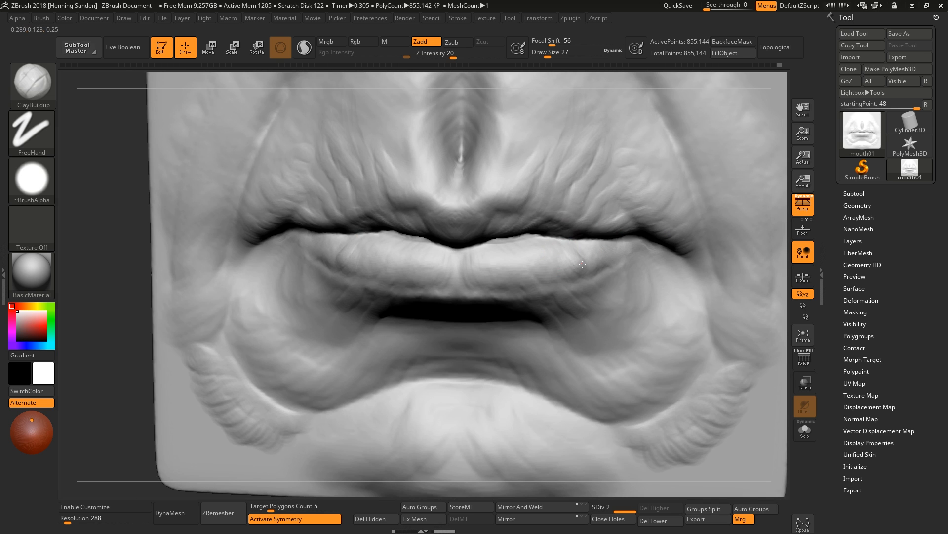
drag(418, 266, 411, 274)
key(bracketleft)
right_drag(419, 257, 454, 244)
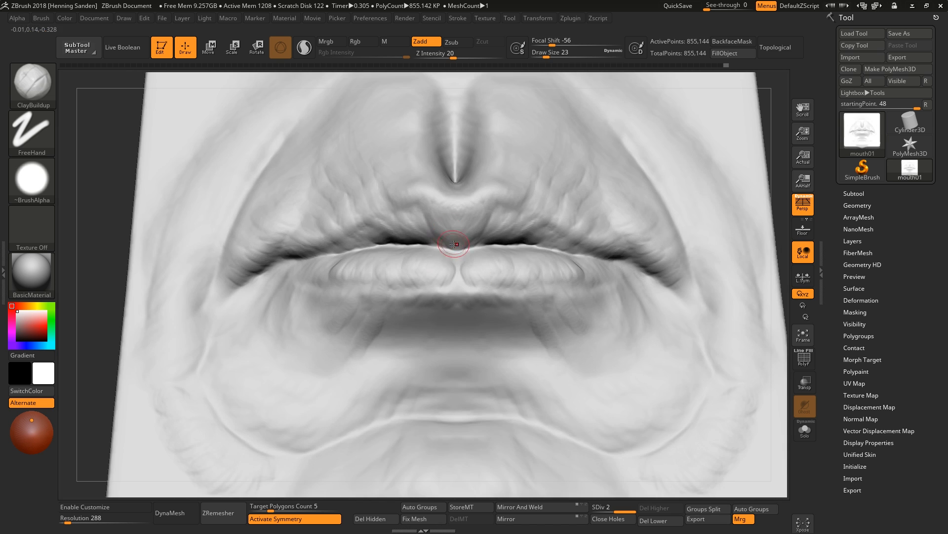
mouse_move(434, 206)
right_down()
mouse_move(411, 237)
mouse_move(380, 240)
right_up()
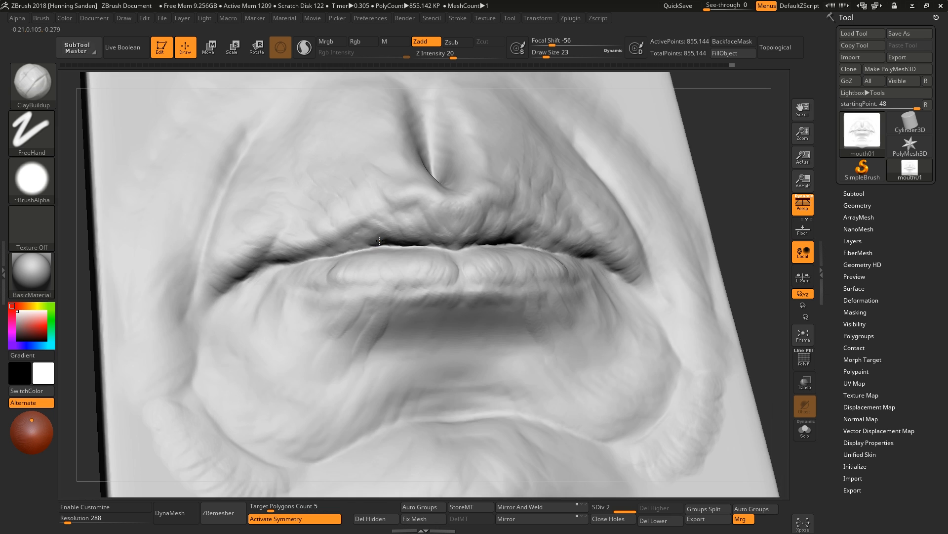
Reshape the right mouth corner with the Move brush.
key(f)
right_drag(471, 254, 489, 310)
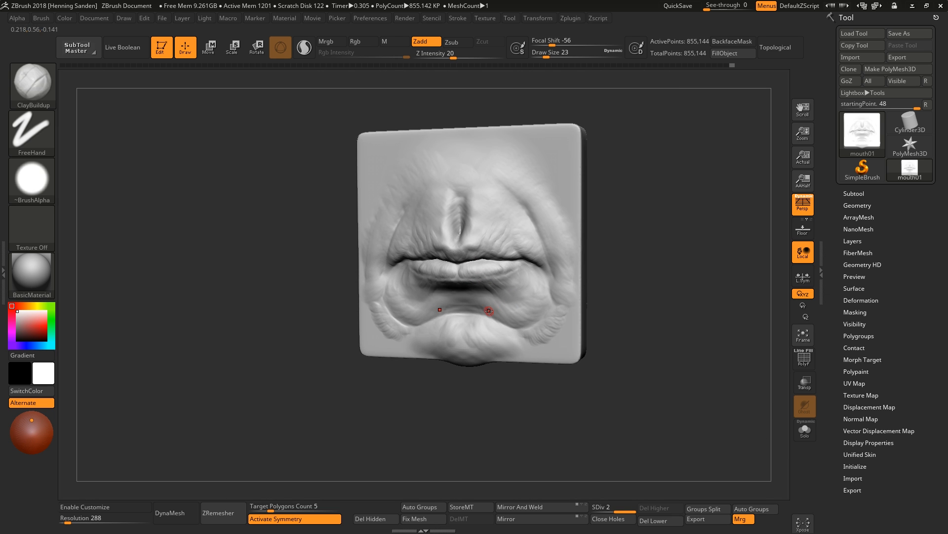
right_drag(557, 269, 583, 257)
mouse_move(582, 257)
ctrl+right_down()
mouse_move(537, 272)
mouse_move(502, 237)
ctrl+right_up()
key(b)
key(m)
key(v)
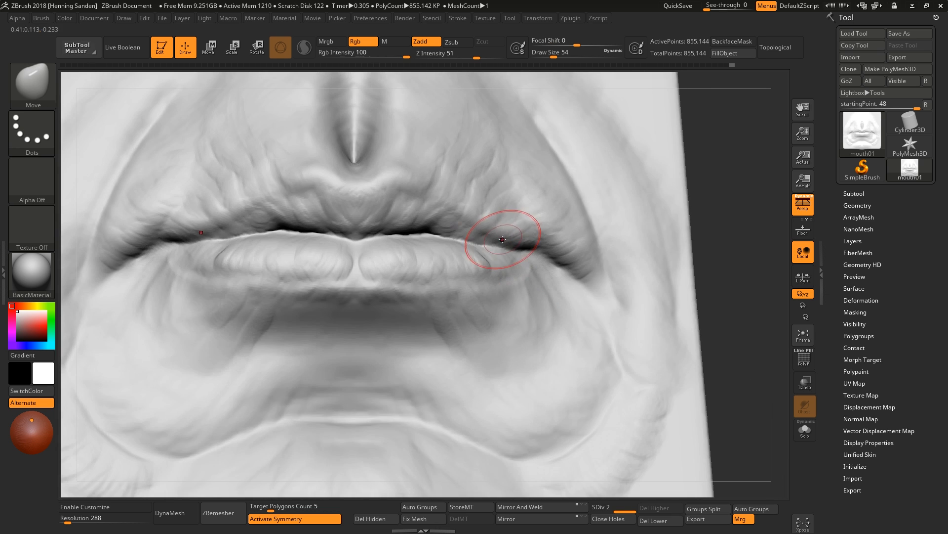
drag(516, 244, 528, 270)
right_drag(528, 270, 475, 277)
Switch back to ClayBuildup and build up the lower lip and chin area with strokes at varying sizes.
key(b)
key(c)
key(b)
drag(496, 282, 466, 272)
right_drag(449, 267, 470, 262)
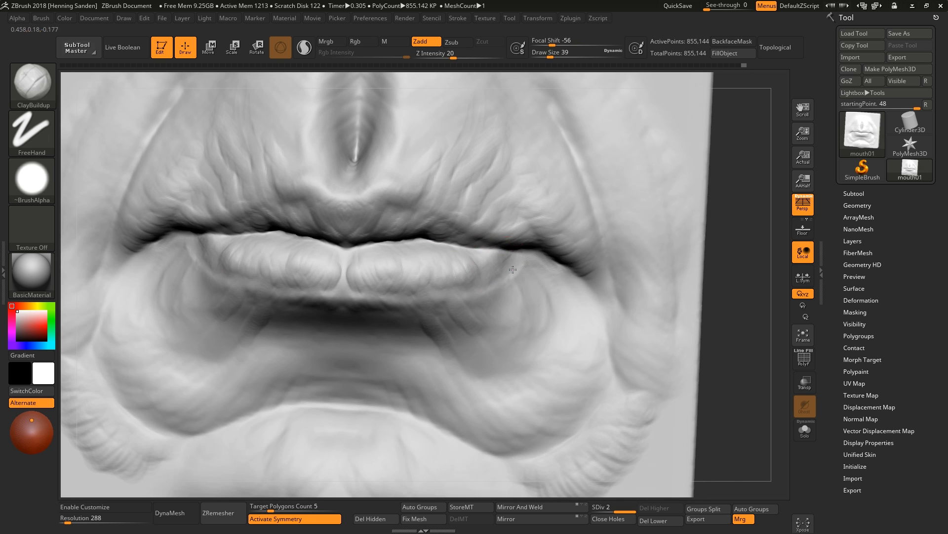
key([)
drag(504, 253, 472, 254)
mouse_move(473, 254)
right_down()
mouse_move(519, 276)
mouse_move(508, 227)
right_up()
key(])
key(])
drag(524, 237, 495, 226)
right_drag(537, 247, 552, 286)
alt+right_drag(533, 431, 551, 366)
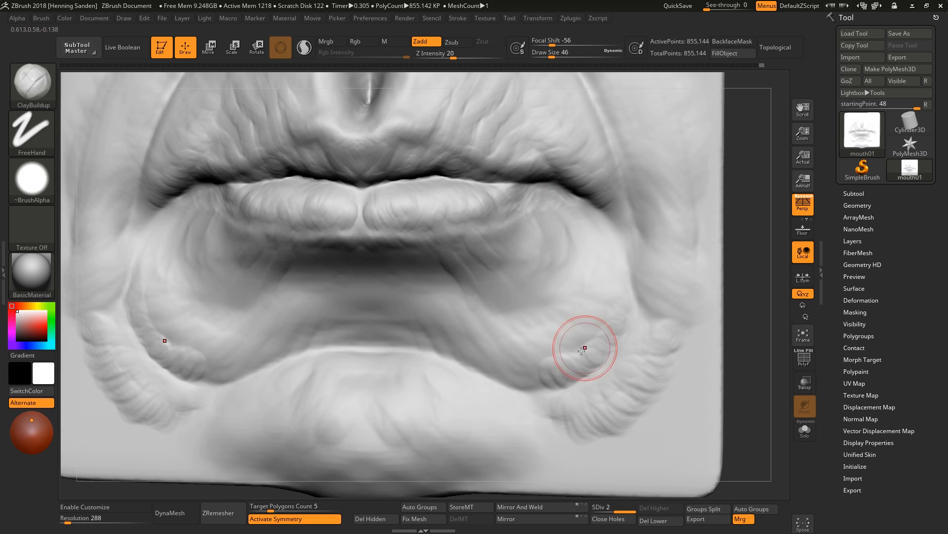
Add clay around the lower lip and the centre of the upper lip, reducing the brush to draw size 16.
mouse_move(574, 371)
mouse_down()
mouse_move(497, 368)
mouse_move(431, 317)
mouse_up()
mouse_move(500, 360)
alt+right_down()
mouse_move(522, 297)
mouse_move(416, 256)
alt+right_up()
drag(407, 249, 430, 253)
right_drag(429, 256, 456, 263)
drag(399, 235, 440, 231)
right_drag(443, 241, 434, 232)
key([)
drag(403, 230, 417, 229)
shift+right_drag(416, 229, 415, 247)
key(s)
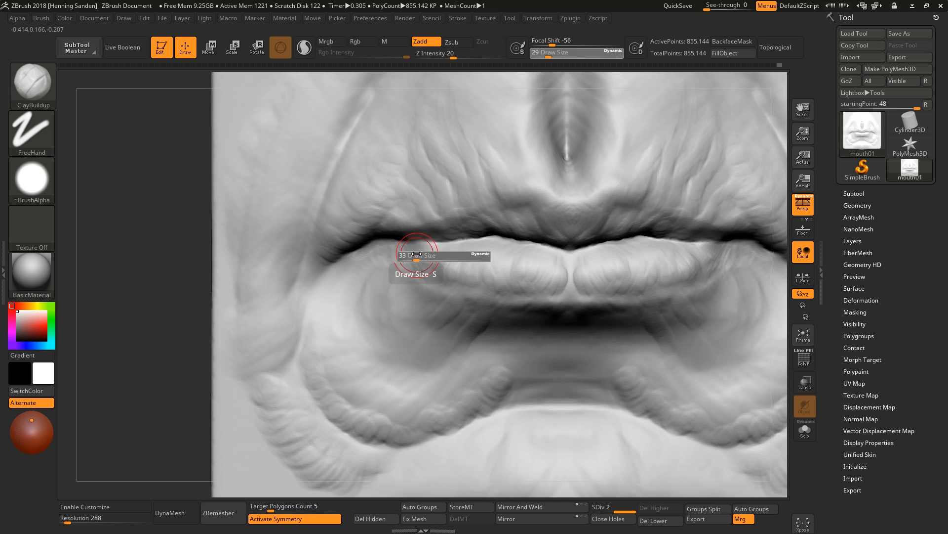
drag(415, 248, 413, 246)
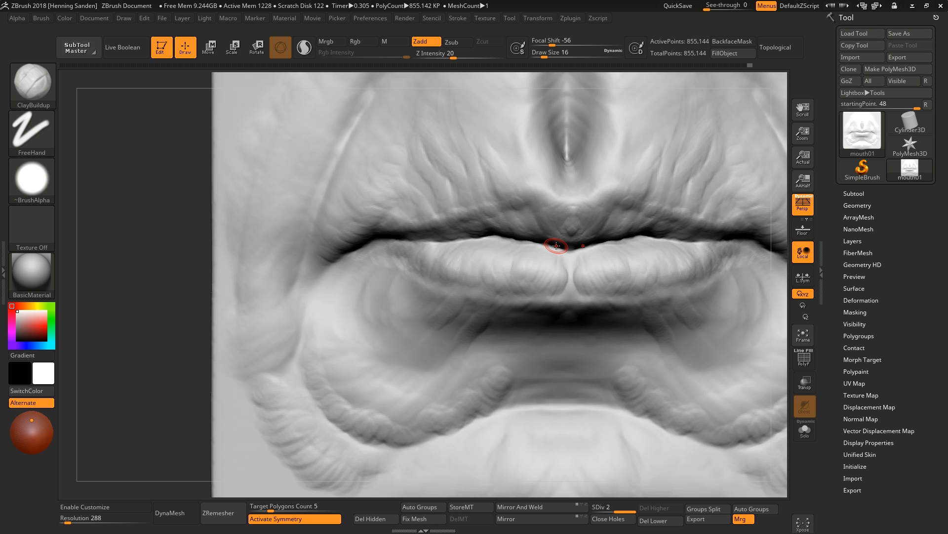
Refine the centre of the mouth line and the folds below the lower lip with ClayBuildup.
right_drag(556, 245, 593, 238)
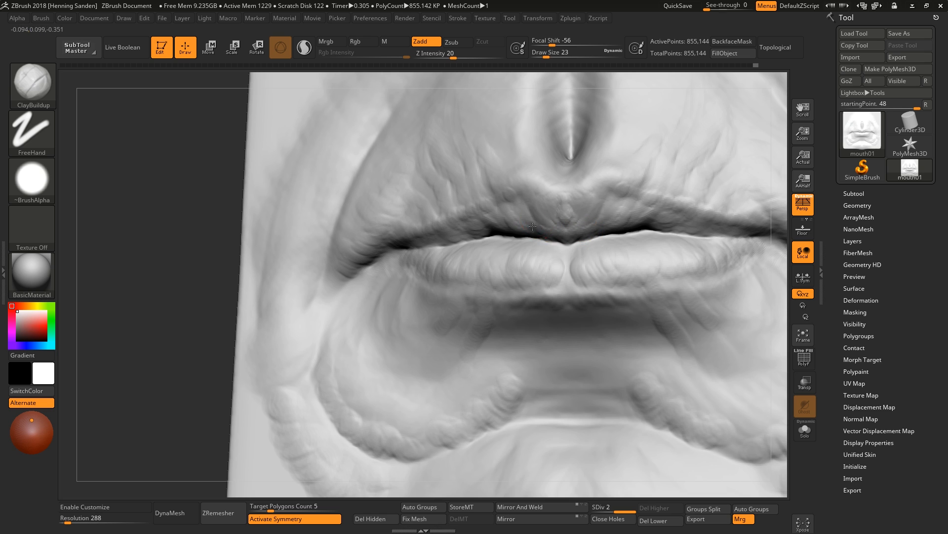
mouse_move(532, 227)
right_down()
mouse_move(500, 237)
mouse_move(448, 229)
mouse_move(579, 231)
right_up()
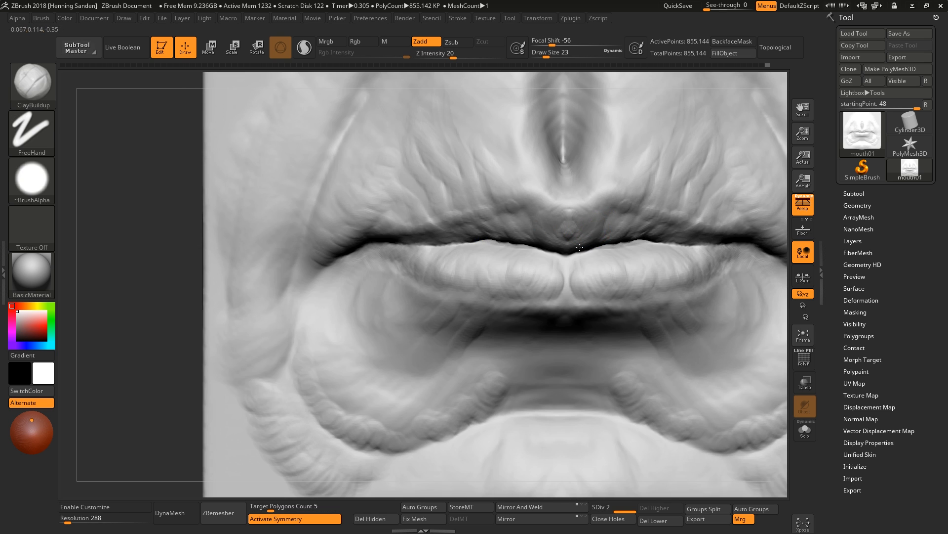
key(s)
drag(548, 269, 552, 269)
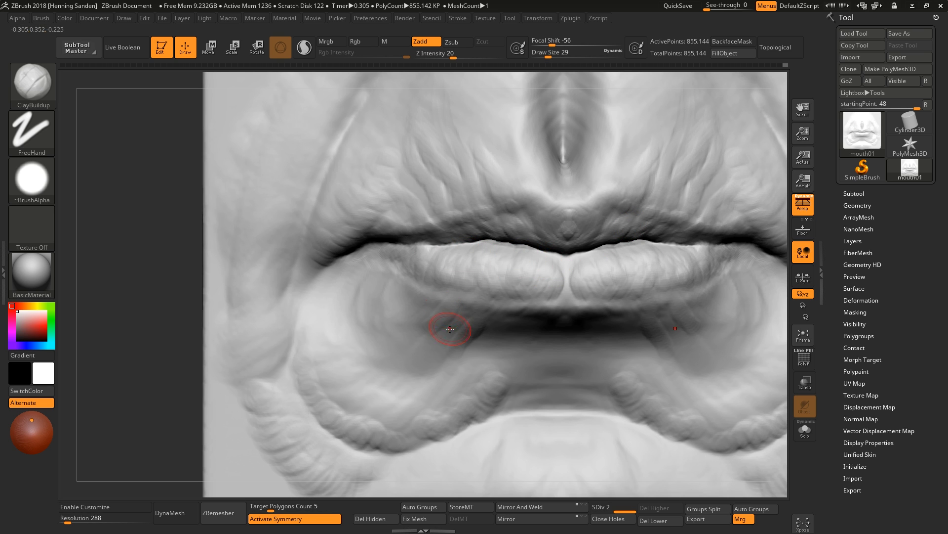
alt+right_drag(450, 328, 492, 302)
key(s)
drag(403, 377, 408, 377)
mouse_move(392, 389)
mouse_down()
mouse_move(366, 370)
mouse_move(353, 316)
mouse_move(429, 386)
mouse_up()
mouse_move(553, 374)
mouse_down()
mouse_move(566, 379)
mouse_move(569, 361)
mouse_move(545, 378)
mouse_up()
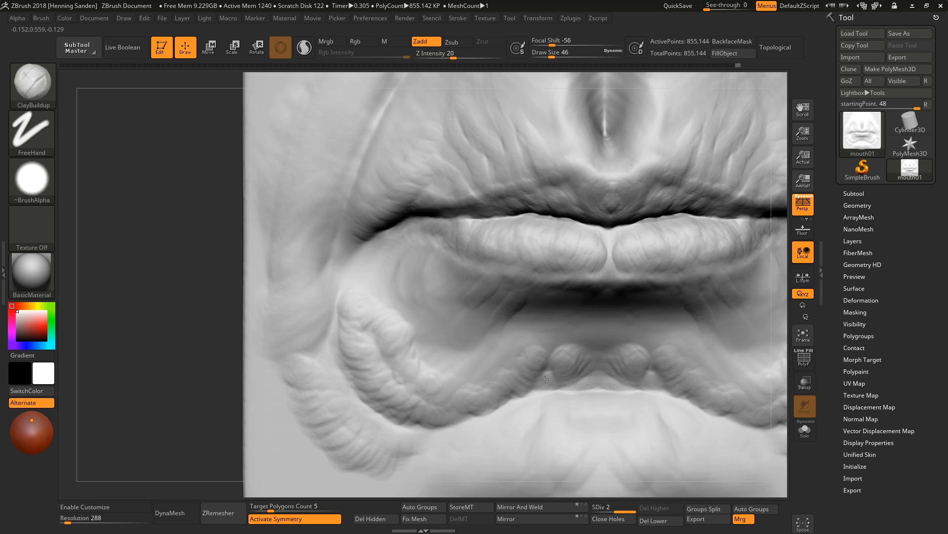
Add clay to the lower lip, the mouth line and the left mouth corner with ClayBuildup.
right_drag(591, 343, 568, 296)
mouse_move(551, 288)
mouse_down()
mouse_move(513, 327)
mouse_move(467, 327)
mouse_move(446, 310)
mouse_move(447, 279)
mouse_up()
right_drag(489, 309, 486, 323)
drag(468, 322, 461, 316)
key(s)
drag(429, 356, 435, 356)
key(s)
drag(360, 268, 354, 268)
right_drag(360, 268, 363, 289)
mouse_move(365, 262)
mouse_down()
mouse_move(356, 294)
mouse_move(380, 298)
mouse_up()
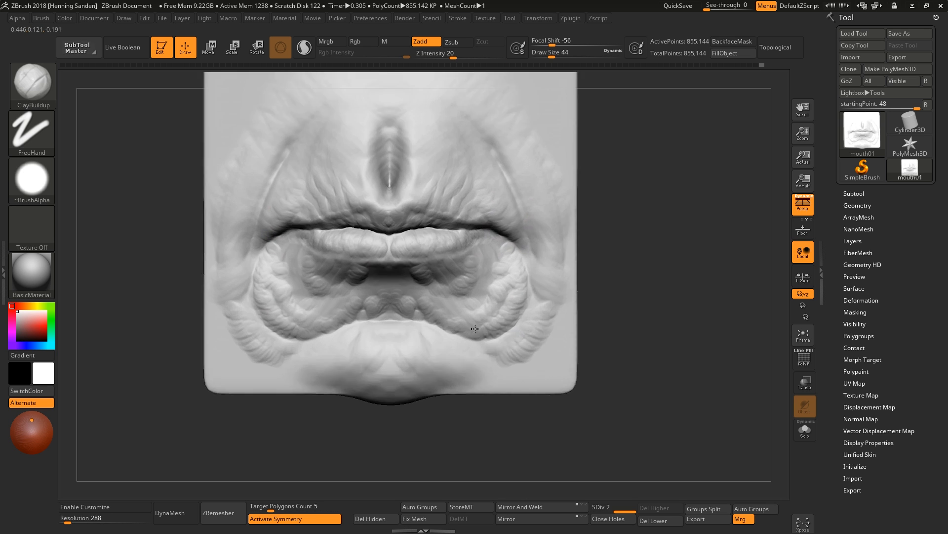
Adjust the shape of the lips with a large Move brush.
key(b)
key(m)
key(v)
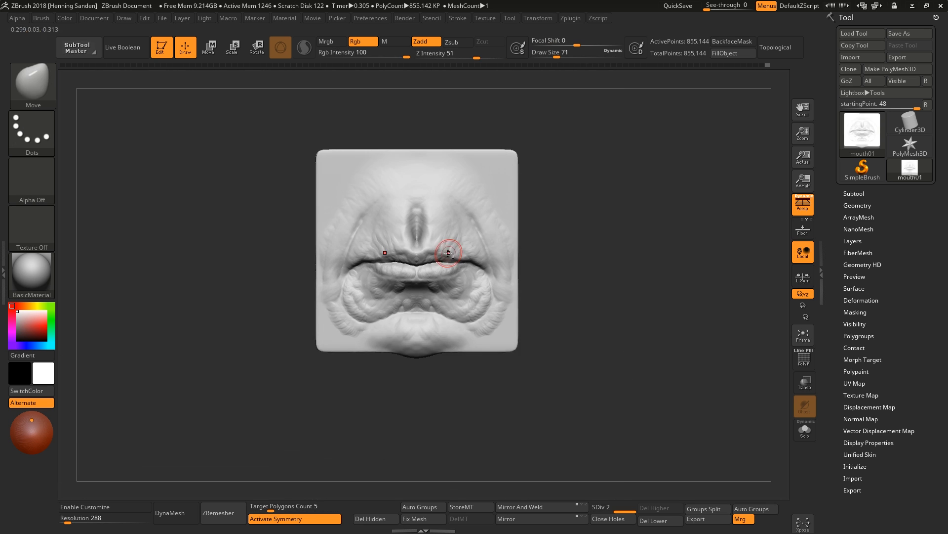
mouse_move(449, 253)
ctrl+right_down()
mouse_move(465, 307)
mouse_move(421, 312)
ctrl+right_up()
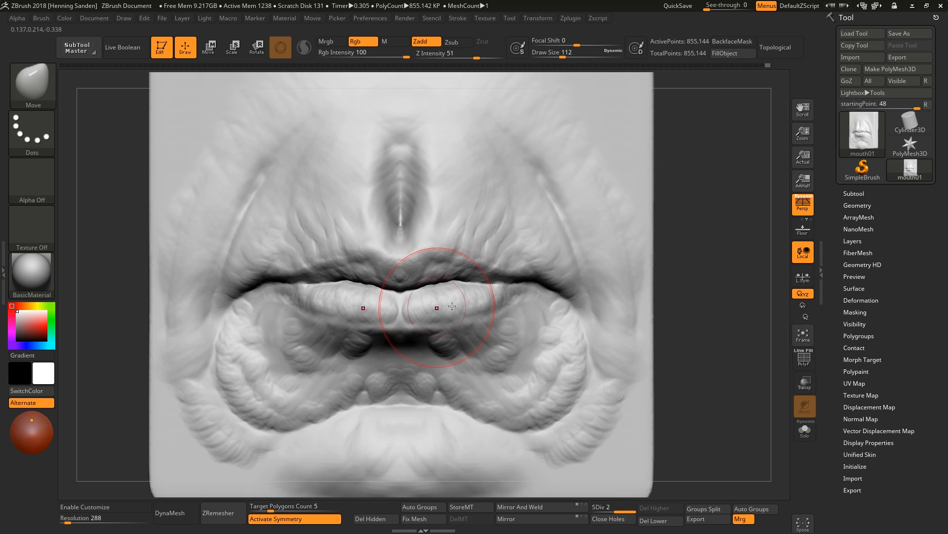
ctrl+right_drag(402, 307, 362, 248)
right_drag(512, 224, 497, 217)
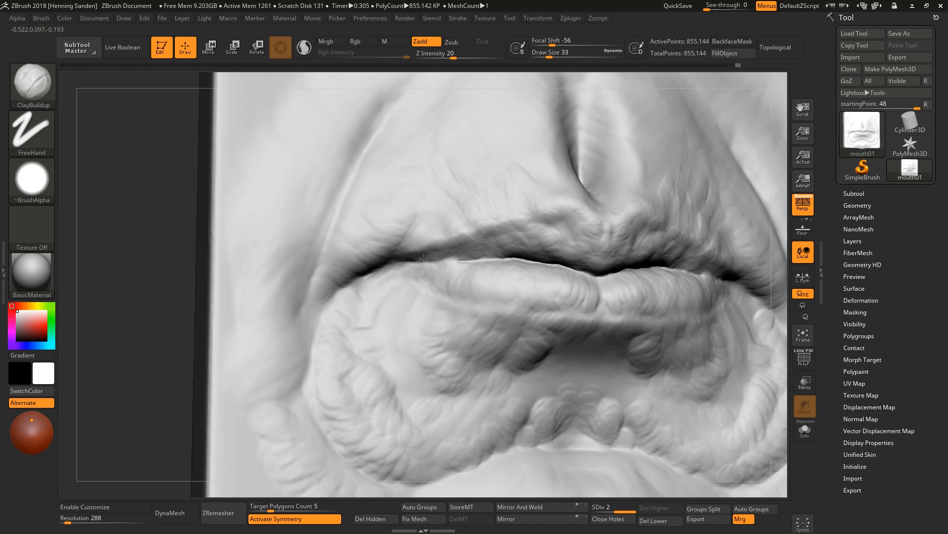
Refine the upper lip's left side and the mouth corner with ClayBuildup at draw size 23.
alt+right_drag(424, 258, 465, 268)
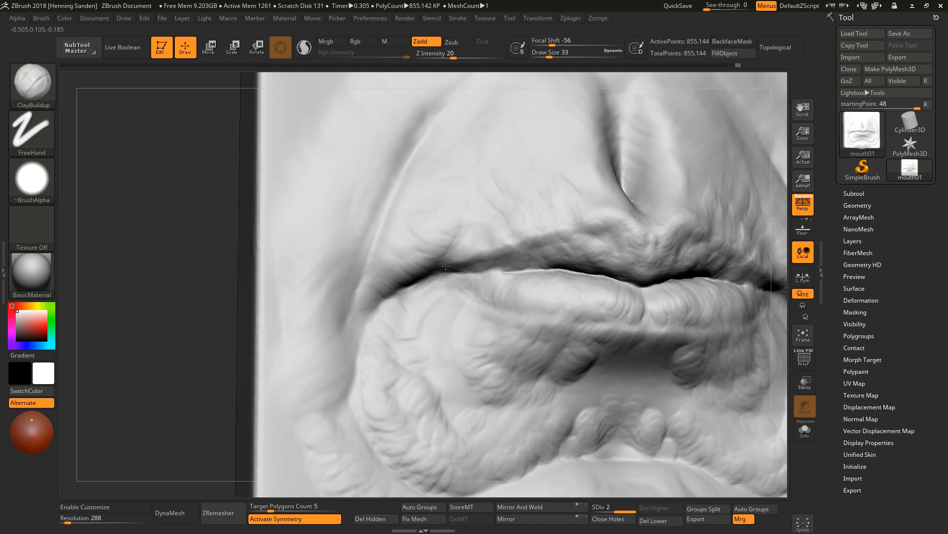
mouse_move(434, 257)
mouse_down()
mouse_move(466, 252)
mouse_move(425, 287)
mouse_move(462, 297)
mouse_up()
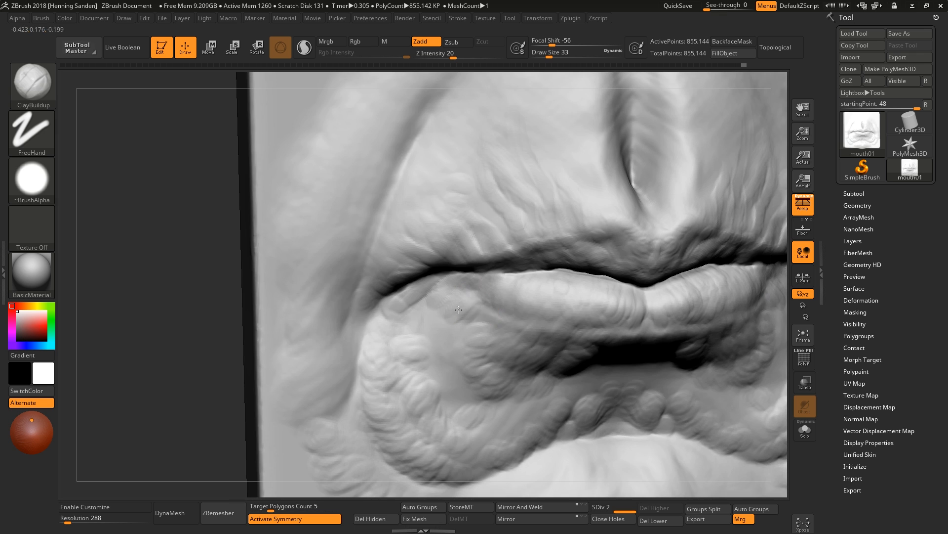
mouse_move(470, 289)
mouse_down()
mouse_move(491, 307)
mouse_move(472, 285)
mouse_up()
key(f)
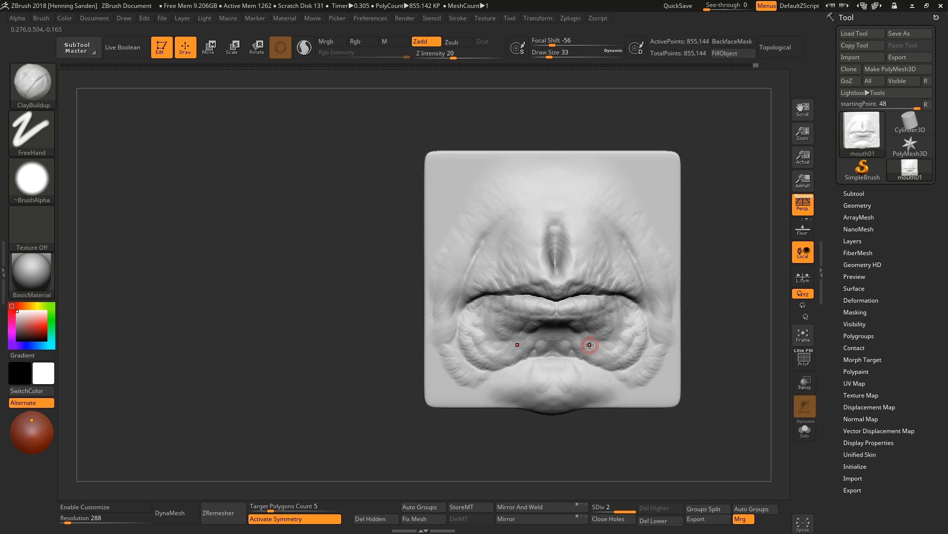
mouse_move(631, 298)
ctrl+right_down()
mouse_move(635, 277)
mouse_move(609, 272)
ctrl+right_up()
key(bracketleft)
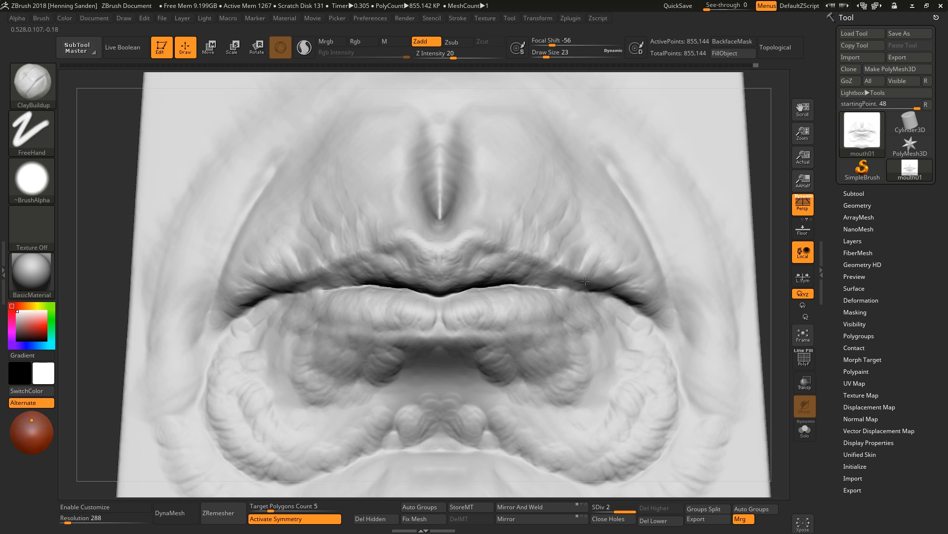
mouse_move(667, 265)
alt+right_down()
mouse_move(786, 251)
mouse_move(525, 257)
alt+right_up()
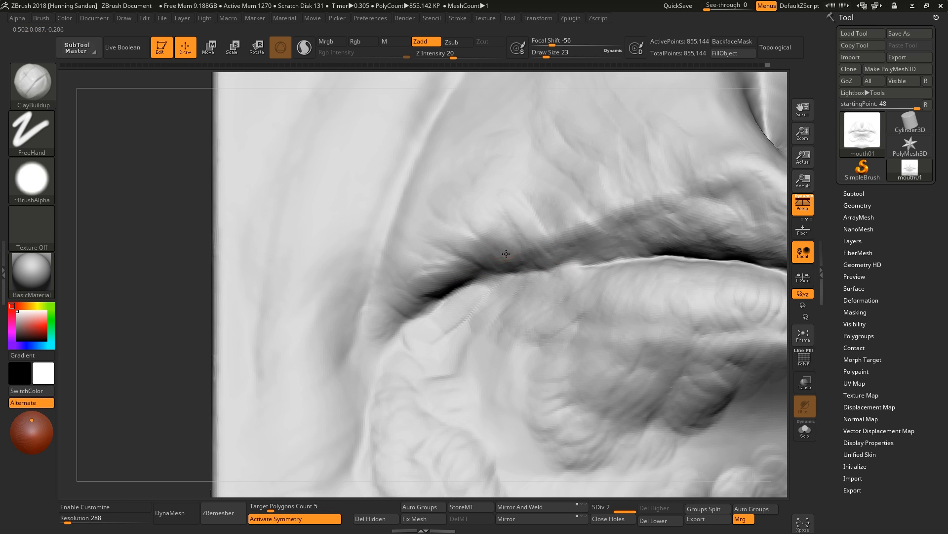
mouse_move(513, 234)
right_down()
mouse_move(471, 246)
mouse_move(462, 268)
right_up()
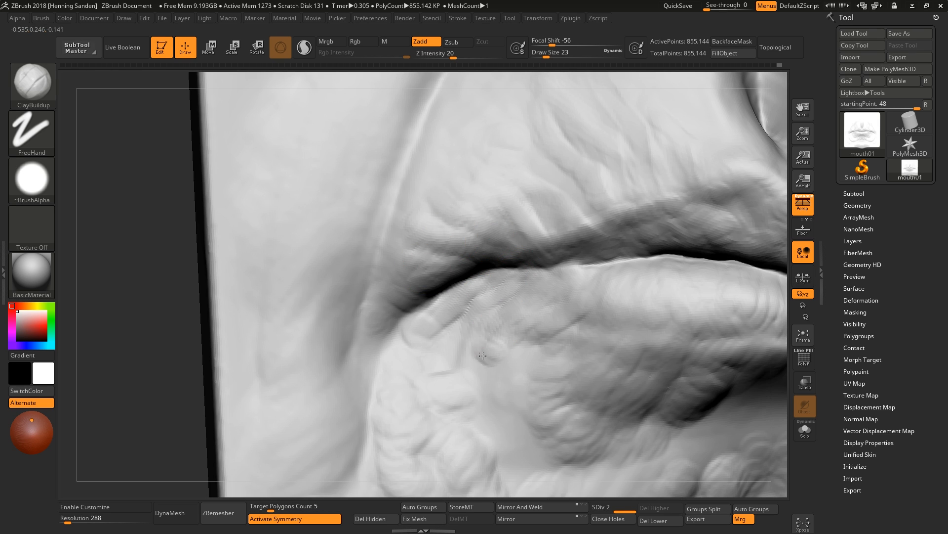
Build up the folds below the lower lip and on the chin with ClayBuildup, enlarging the brush.
mouse_move(480, 363)
ctrl+right_down()
mouse_move(603, 341)
mouse_move(576, 350)
mouse_move(588, 356)
ctrl+right_up()
drag(550, 369, 587, 359)
mouse_move(579, 414)
right_down()
mouse_move(599, 421)
mouse_move(614, 349)
right_up()
mouse_move(600, 362)
mouse_down()
mouse_move(489, 407)
mouse_move(493, 396)
mouse_up()
drag(490, 439, 455, 413)
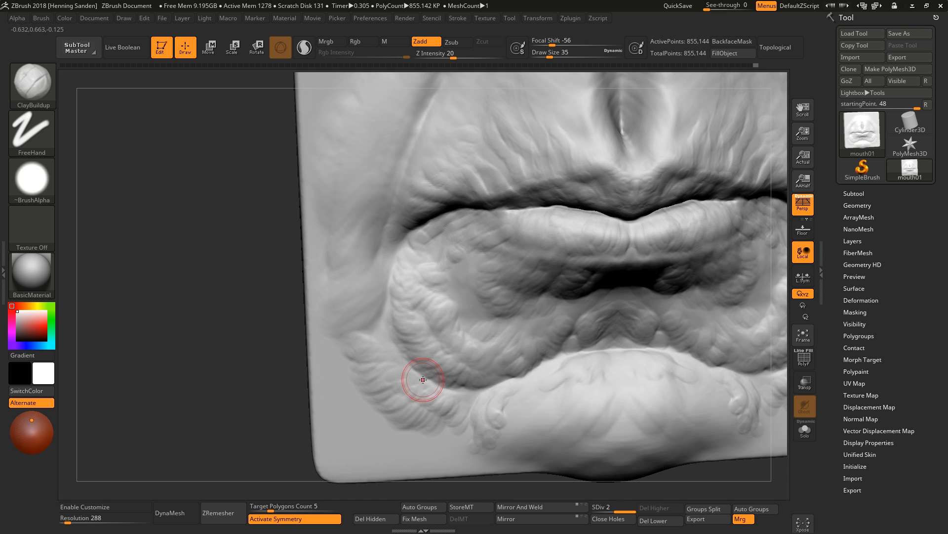
mouse_move(595, 354)
mouse_down()
mouse_move(550, 364)
mouse_move(605, 396)
mouse_move(573, 411)
mouse_move(514, 418)
mouse_move(578, 418)
mouse_up()
key(bracketright)
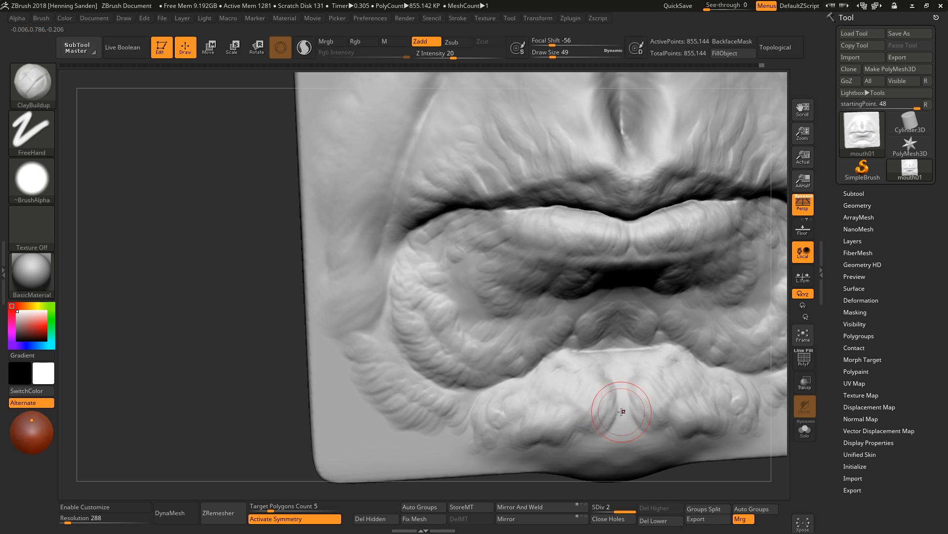
right_drag(588, 375, 581, 311)
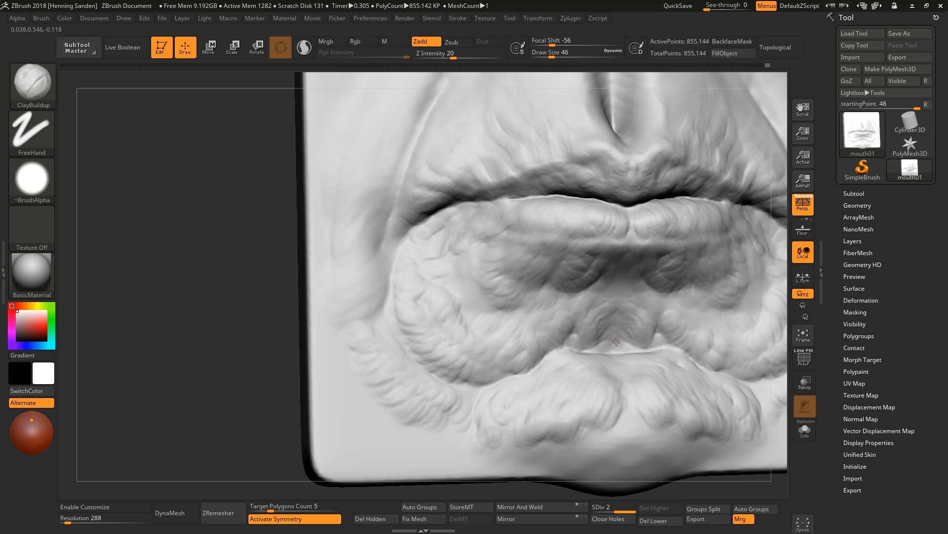
Build up more clay around the lip line and upper lip with a ClayBuildup brush enlarged to draw size 56.
key(f)
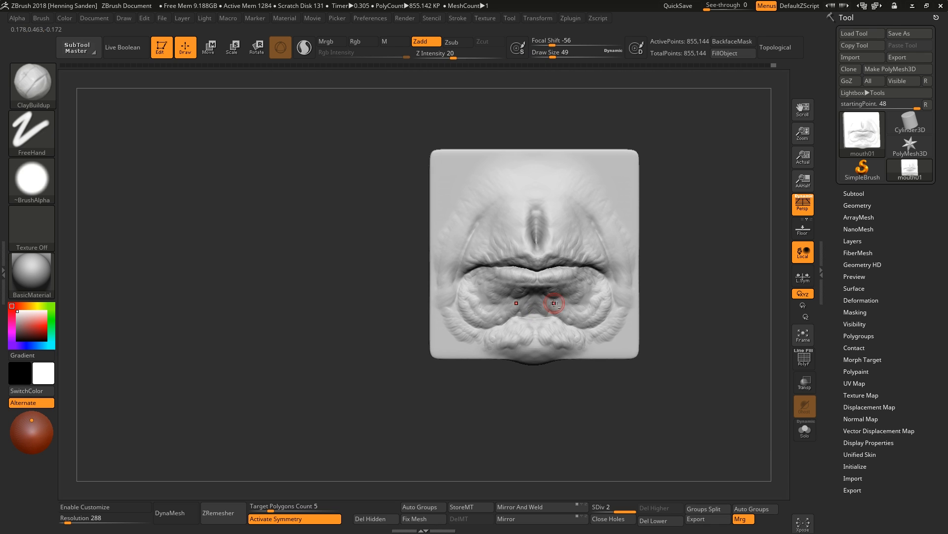
alt+right_drag(171, 242, 168, 326)
drag(618, 259, 602, 275)
drag(594, 256, 587, 273)
mouse_move(544, 239)
right_down()
mouse_move(496, 266)
mouse_move(493, 242)
right_up()
key(bracketright)
key(bracketright)
key(bracketright)
key(bracketright)
key(bracketright)
key(bracketright)
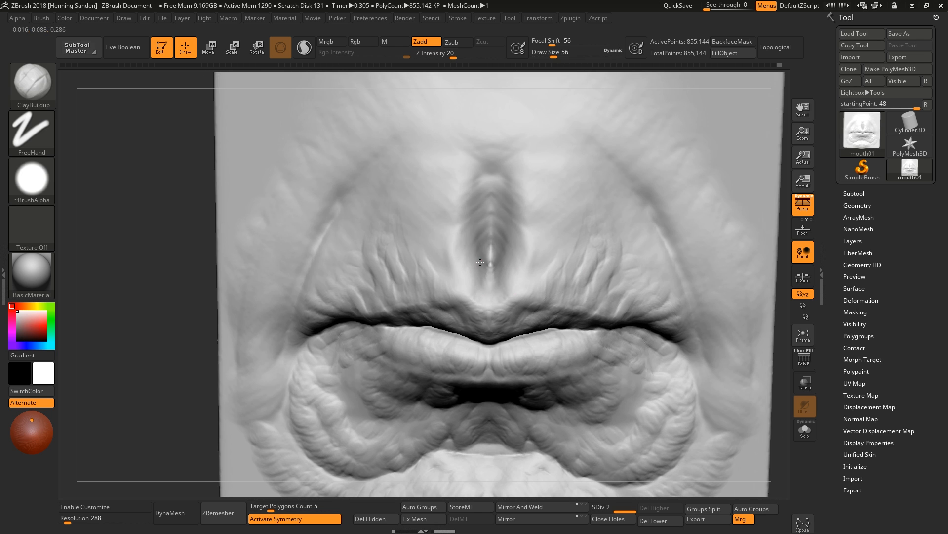
mouse_move(492, 251)
mouse_down()
mouse_move(486, 203)
mouse_move(477, 278)
mouse_up()
key(s)
mouse_move(475, 275)
right_down()
mouse_move(467, 291)
mouse_move(459, 238)
right_up()
right_drag(513, 318, 376, 296)
alt+right_drag(514, 232, 518, 261)
Switch to the Move brush at subdivision level 1 and reshape the lips' profile from the side.
key(b)
key(m)
key(v)
key(s)
drag(525, 251, 533, 251)
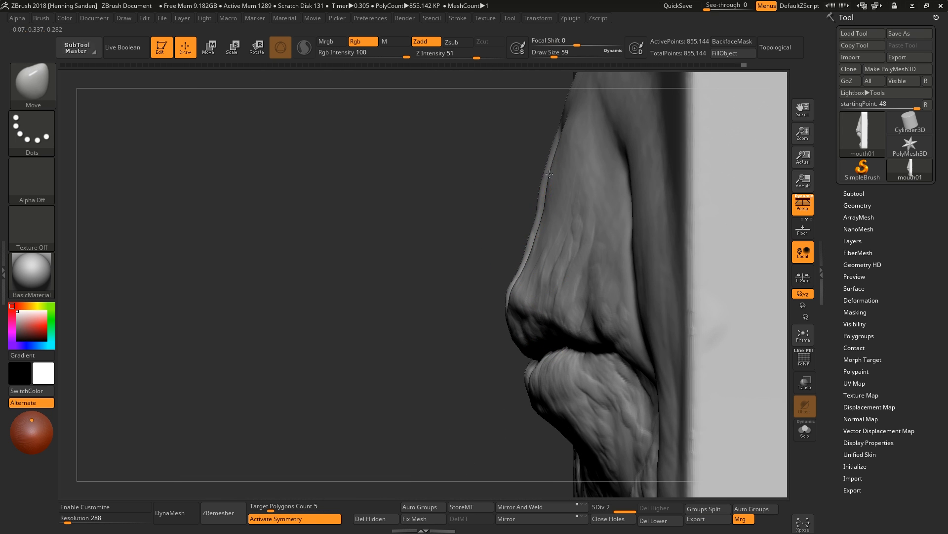
mouse_move(541, 265)
right_down()
mouse_move(489, 323)
mouse_move(514, 335)
mouse_move(529, 315)
mouse_move(568, 351)
right_up()
key(shift+d)
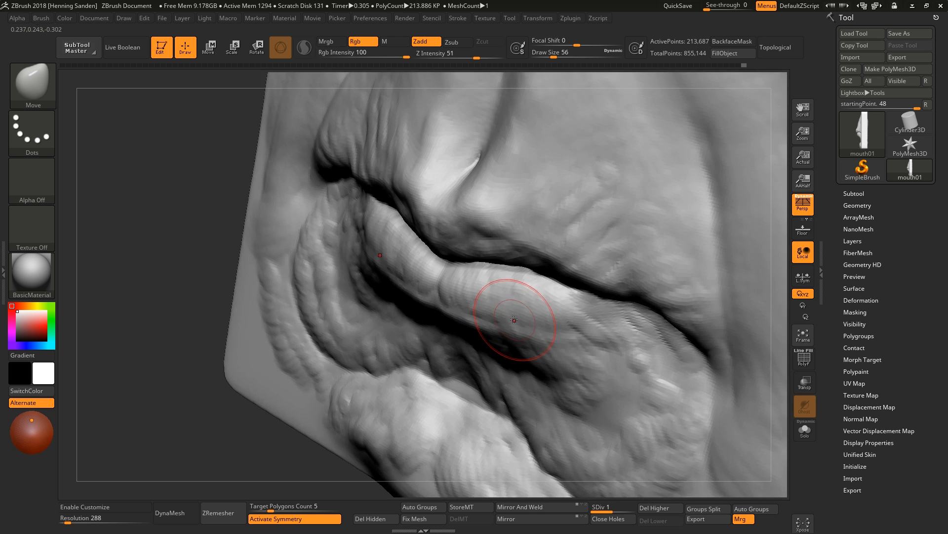
mouse_move(514, 322)
right_down()
mouse_move(504, 341)
mouse_move(486, 331)
right_up()
drag(469, 299, 488, 324)
shift+right_drag(488, 323, 524, 324)
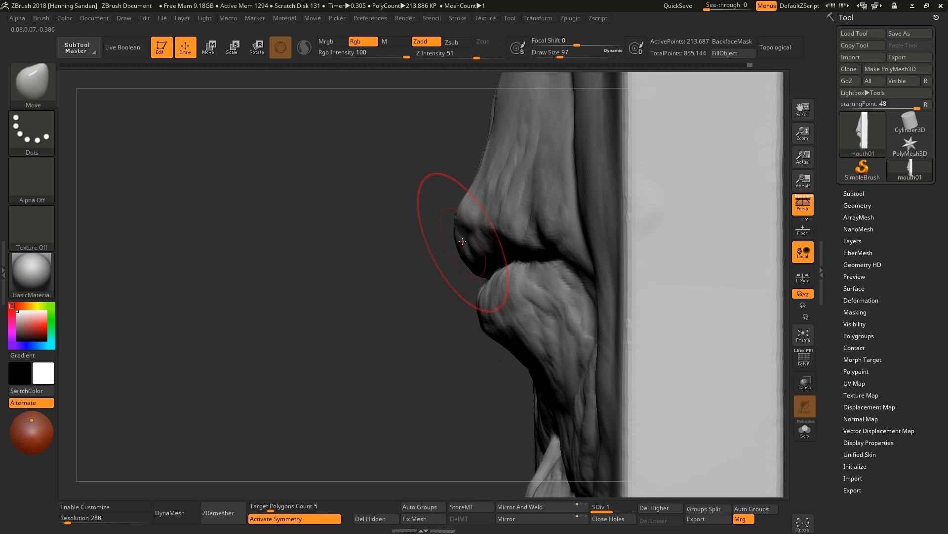
Push the upper lip's profile with a larger Move brush in side view.
alt+right_drag(462, 241, 478, 293)
key(s)
drag(478, 294, 470, 294)
mouse_move(470, 295)
right_down()
mouse_move(460, 291)
mouse_move(463, 311)
mouse_move(499, 345)
mouse_move(474, 317)
right_up()
Adjust the shape of the lower lip and the mouth corners from the front with the Move brush.
right_drag(197, 326, 306, 346)
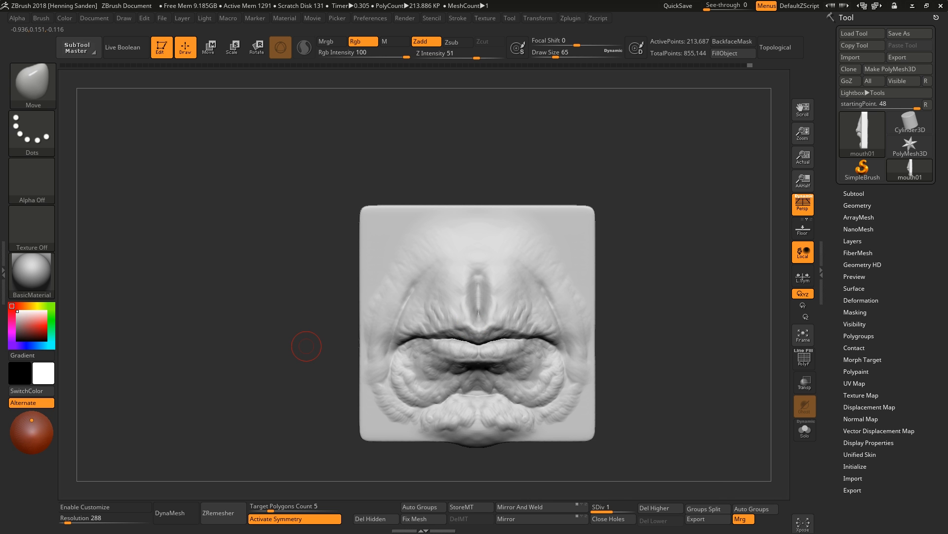
mouse_move(499, 321)
right_down()
mouse_move(515, 389)
mouse_move(536, 420)
mouse_move(541, 341)
mouse_move(526, 296)
mouse_move(485, 306)
right_up()
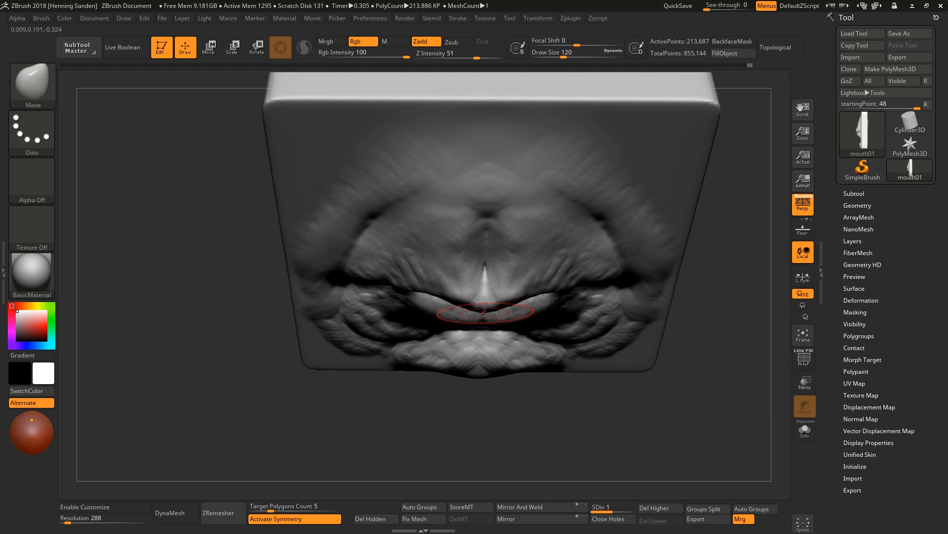
drag(485, 313, 485, 323)
mouse_move(485, 324)
right_down()
mouse_move(494, 299)
mouse_move(482, 287)
mouse_move(477, 326)
right_up()
key([)
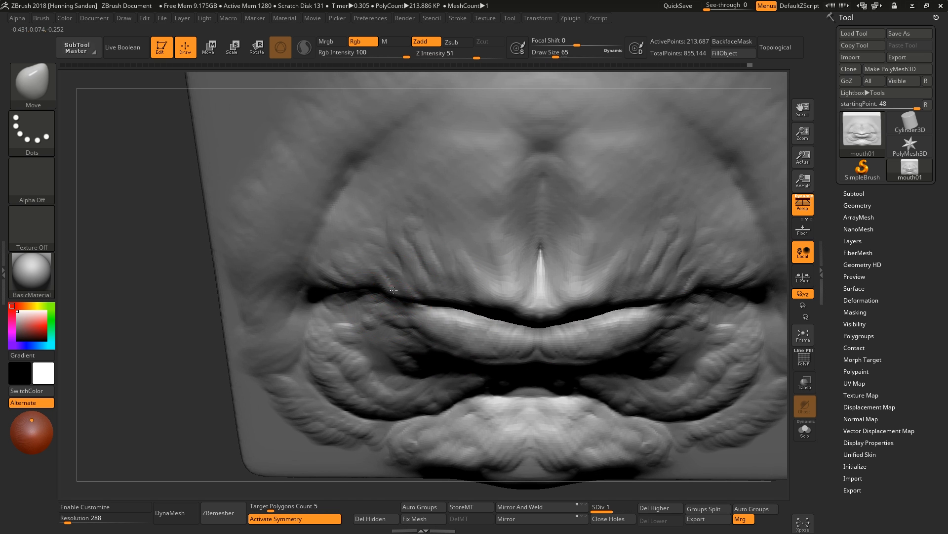
drag(394, 290, 389, 288)
mouse_move(390, 341)
right_down()
mouse_move(410, 247)
mouse_move(465, 291)
right_up()
ctrl+right_drag(465, 291, 508, 341)
mouse_move(512, 324)
mouse_down()
mouse_move(482, 316)
mouse_move(497, 317)
mouse_up()
right_drag(511, 318, 509, 297)
ctrl+right_drag(509, 297, 513, 310)
Add clay along the lower lip and both mouth corners with ClayBuildup at draw size 25.
key(s)
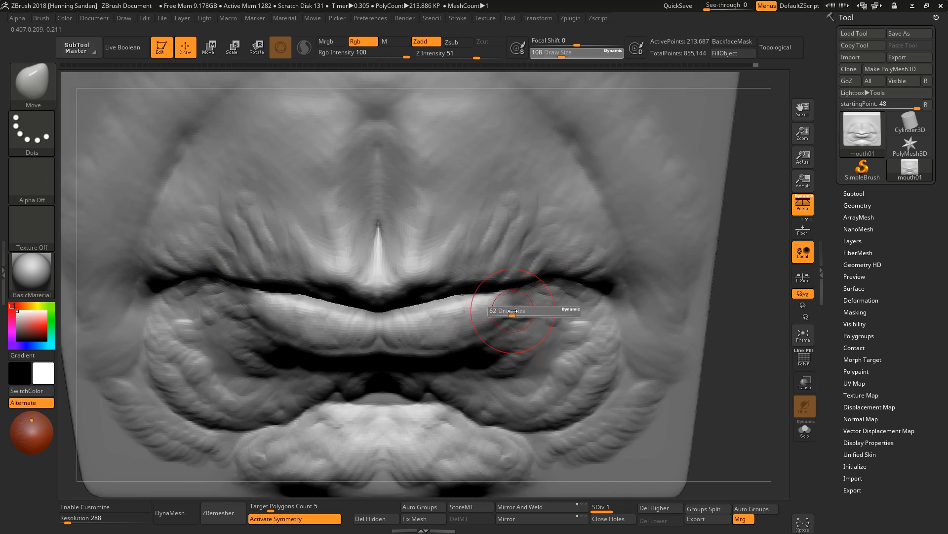
key(b)
key(d)
key(s)
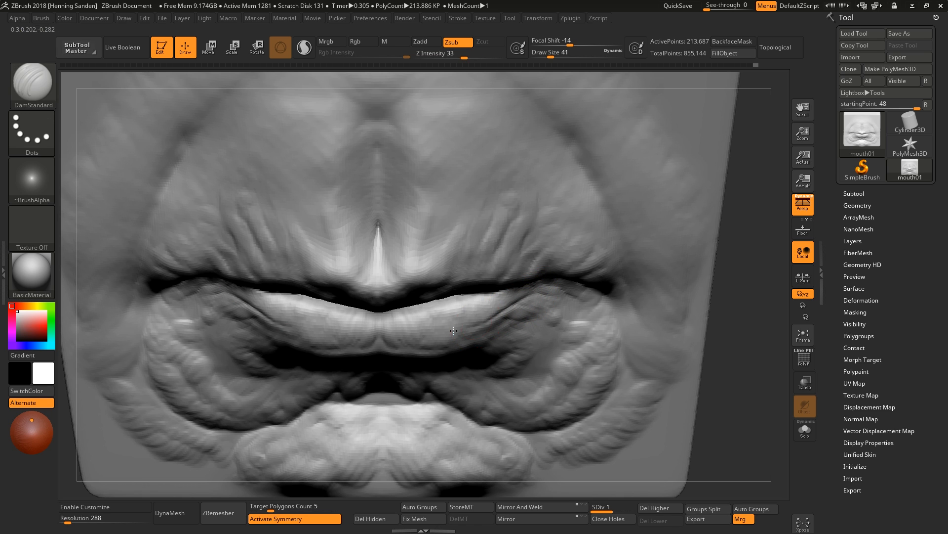
key(b)
key(c)
key(b)
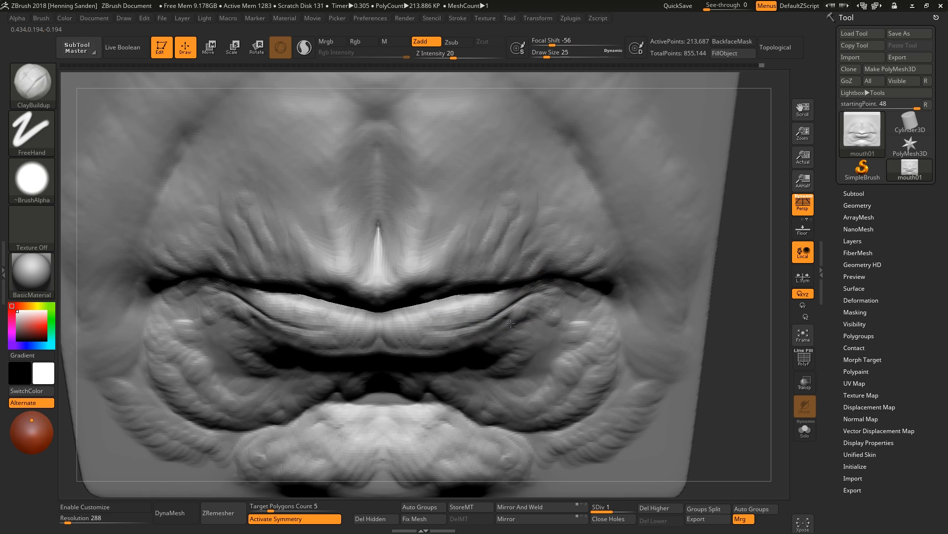
drag(493, 308, 514, 294)
right_drag(307, 330, 259, 324)
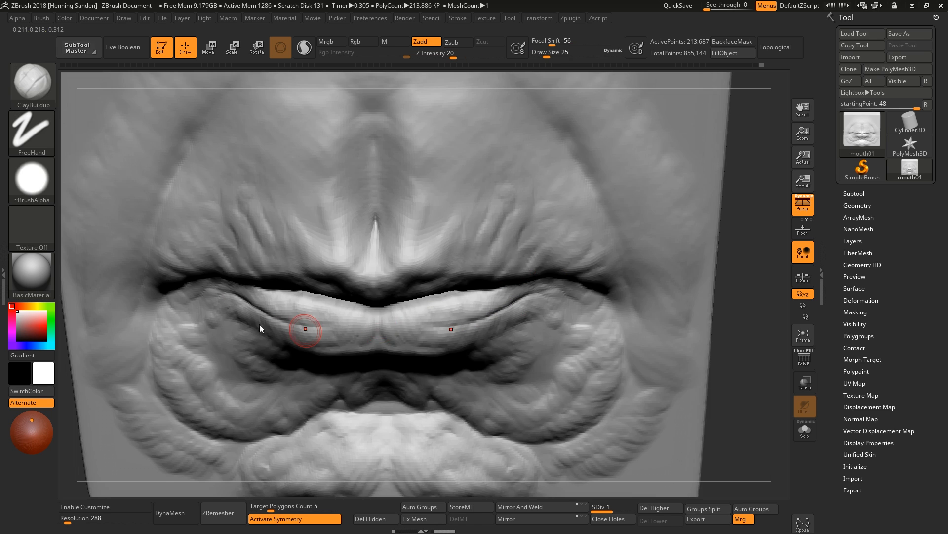
right_drag(547, 319, 546, 297)
mouse_move(512, 311)
mouse_down()
mouse_move(526, 295)
mouse_move(475, 308)
mouse_up()
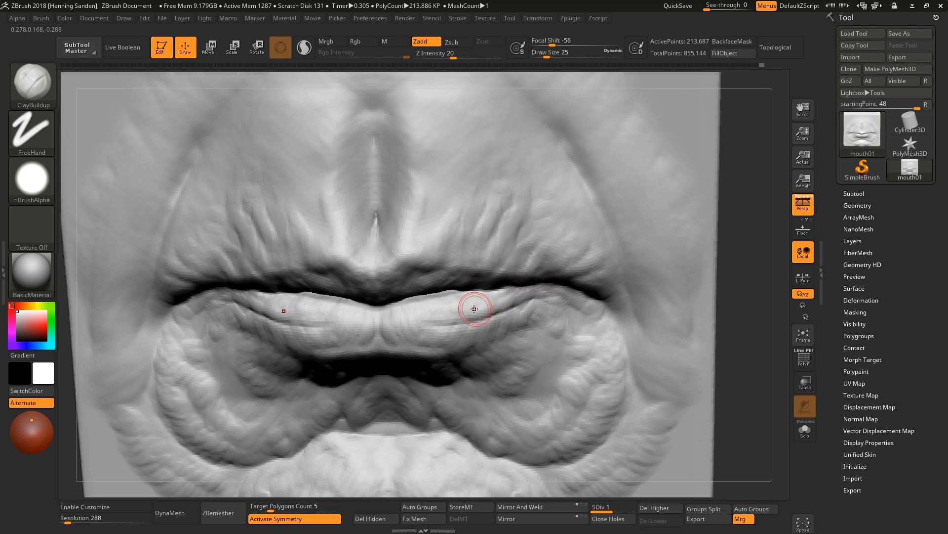
Carve the line between the lips with DamStandard at subdivision level 2.
key(b)
key(d)
key(s)
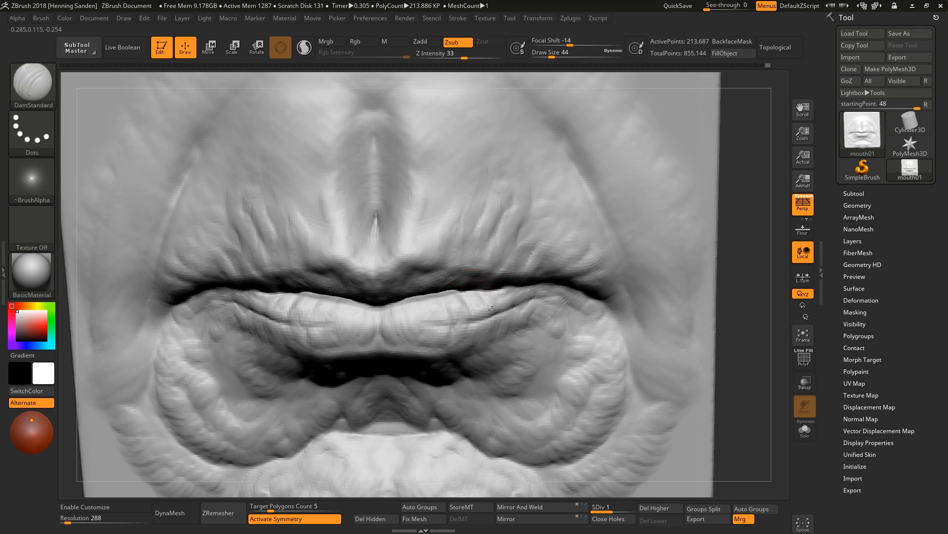
mouse_move(414, 327)
right_down()
mouse_move(509, 286)
mouse_move(514, 307)
right_up()
key(d)
key(s)
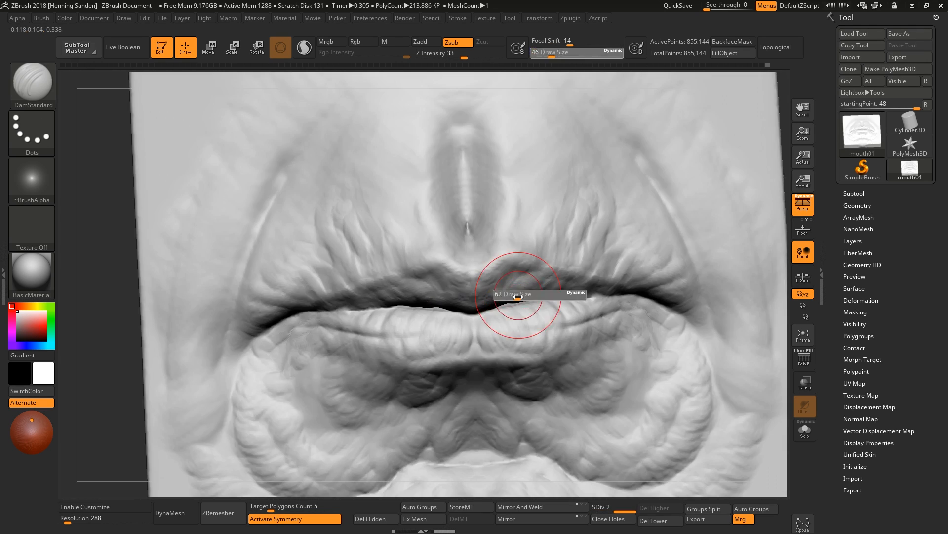
drag(505, 290, 502, 290)
drag(517, 268, 504, 306)
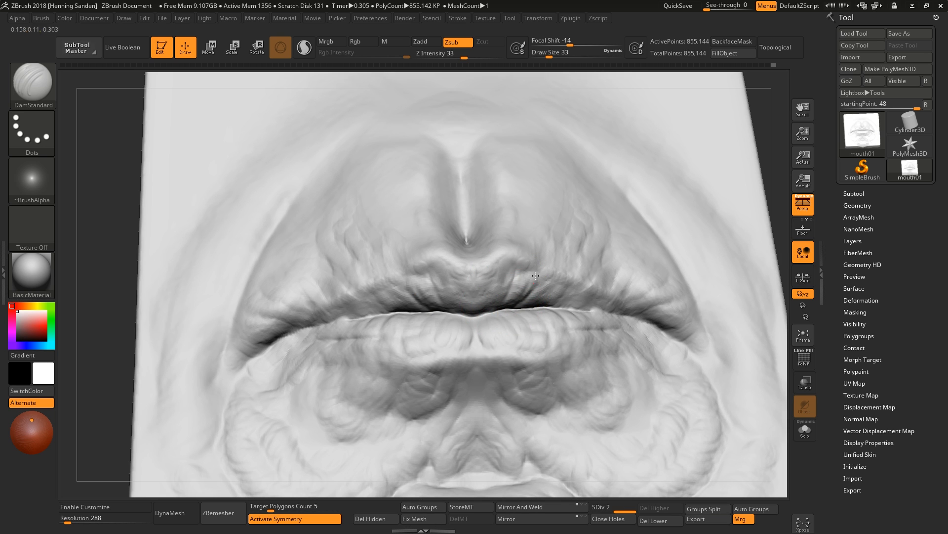
right_drag(572, 296, 584, 315)
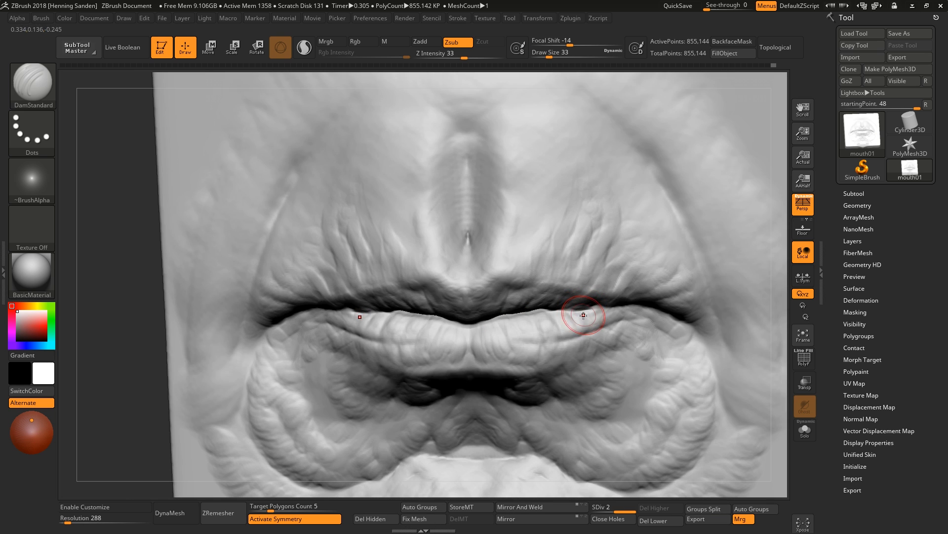
Deepen the mouth line and the crease beneath the lower lip with DamStandard.
key(shift+d)
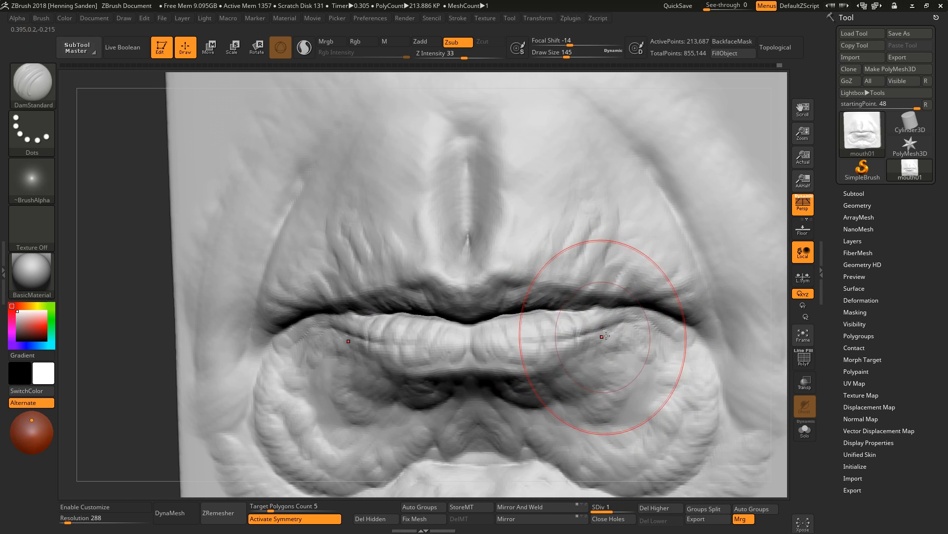
mouse_move(469, 317)
ctrl+right_down()
mouse_move(562, 328)
mouse_move(462, 311)
ctrl+right_up()
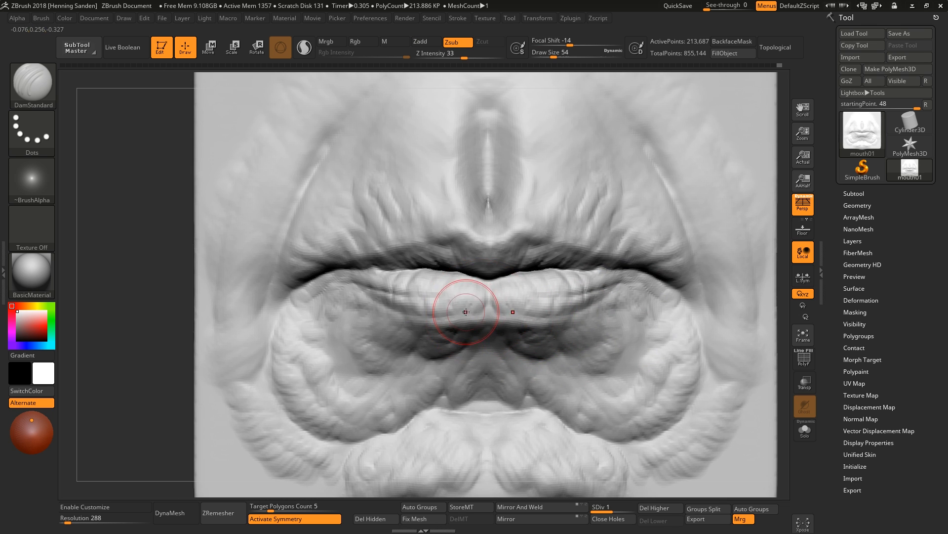
key(d)
mouse_move(374, 315)
right_down()
mouse_move(380, 286)
mouse_move(509, 282)
right_up()
drag(546, 257, 510, 310)
right_drag(510, 310, 465, 364)
Shift the lower lip's shape with the Move brush at draw size 83.
key(b)
key(m)
key(v)
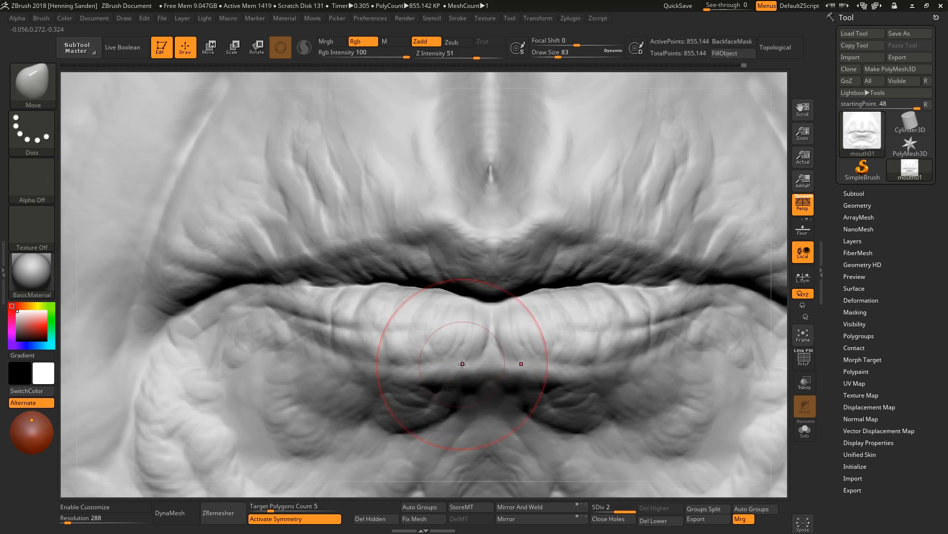
drag(466, 365, 444, 355)
mouse_move(444, 355)
ctrl+right_down()
mouse_move(515, 322)
mouse_move(527, 329)
ctrl+right_up()
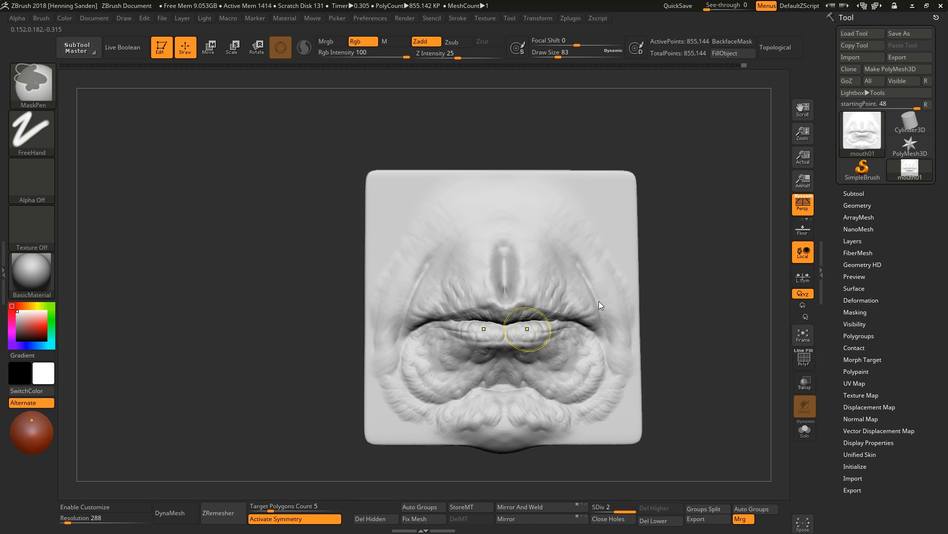
key(ctrl+s)
mouse_move(480, 281)
right_down()
mouse_move(578, 353)
mouse_move(582, 328)
right_up()
Nudge the right mouth corner with a small Move brush at draw size 23.
key(f)
mouse_move(579, 380)
right_down()
mouse_move(576, 330)
mouse_move(494, 281)
right_up()
key(s)
drag(494, 281, 491, 280)
right_drag(518, 292, 545, 352)
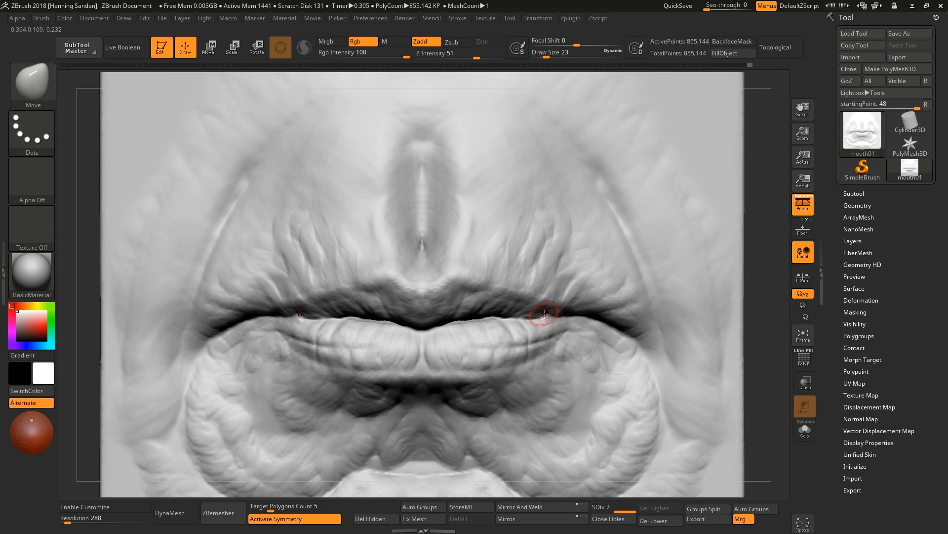
Smooth the upper lip line near the right mouth corner.
key(b)
key(d)
key(s)
key(b)
key(m)
key(v)
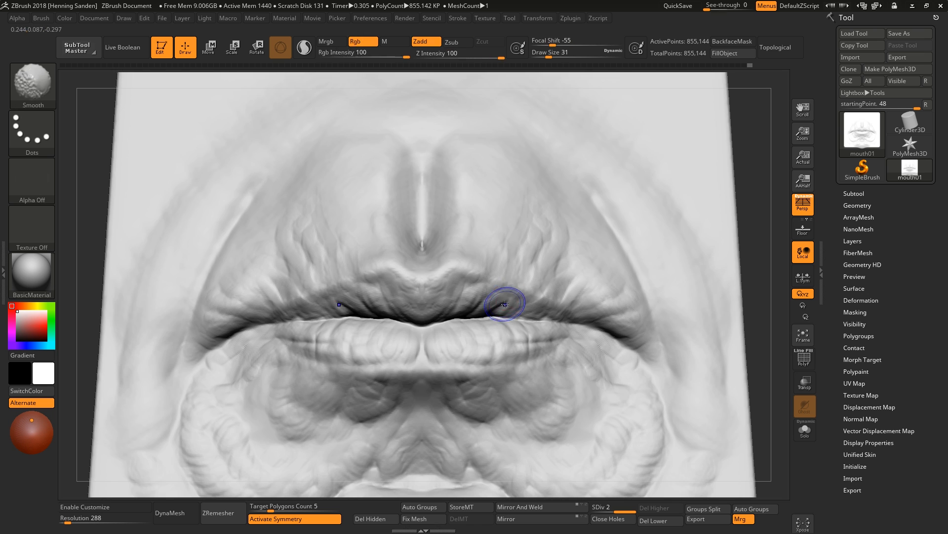
drag(490, 310, 515, 321)
key(s)
mouse_move(568, 336)
right_down()
mouse_move(583, 306)
mouse_move(572, 335)
right_up()
Carve the crease along the lower lip with DamStandard at draw size 37.
key(b)
key(d)
key(s)
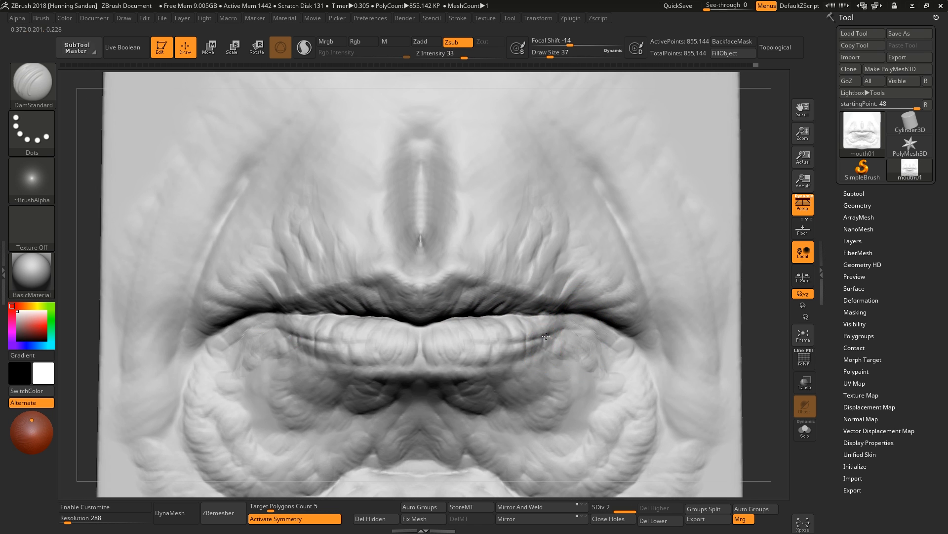
mouse_move(455, 350)
alt+right_down()
mouse_move(570, 339)
mouse_move(567, 324)
mouse_move(538, 336)
alt+right_up()
Build up clay on the lower lip and the upper lip's left side with a small ClayBuildup brush.
key(b)
key(c)
key(b)
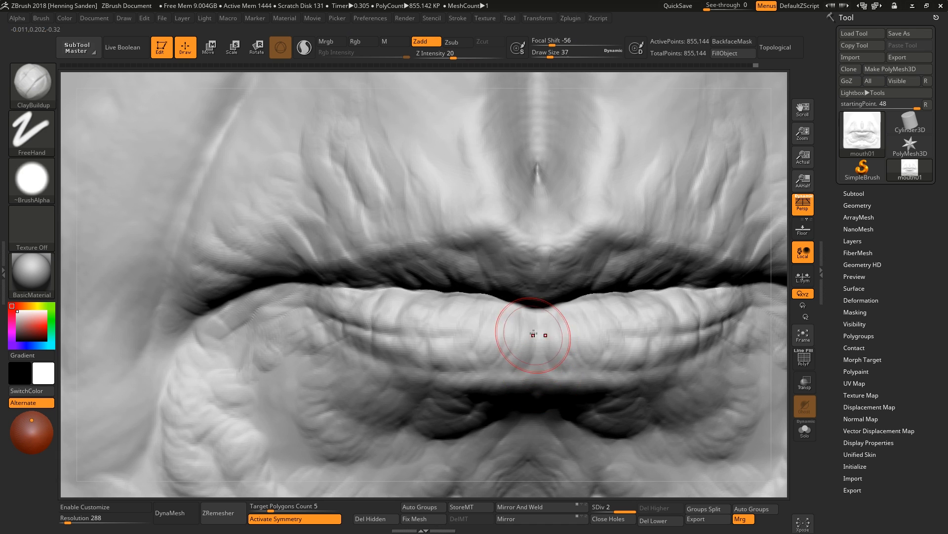
key(s)
drag(511, 340, 507, 340)
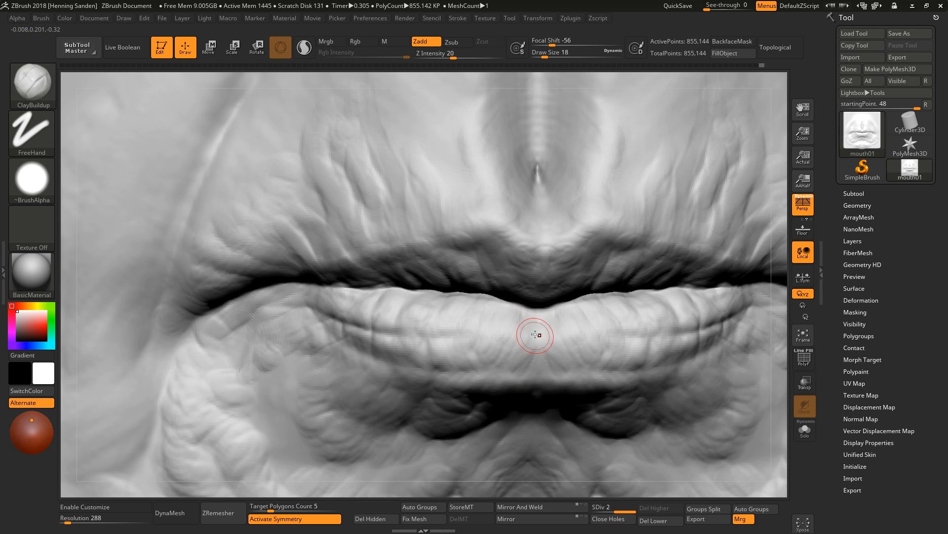
right_drag(522, 362, 441, 385)
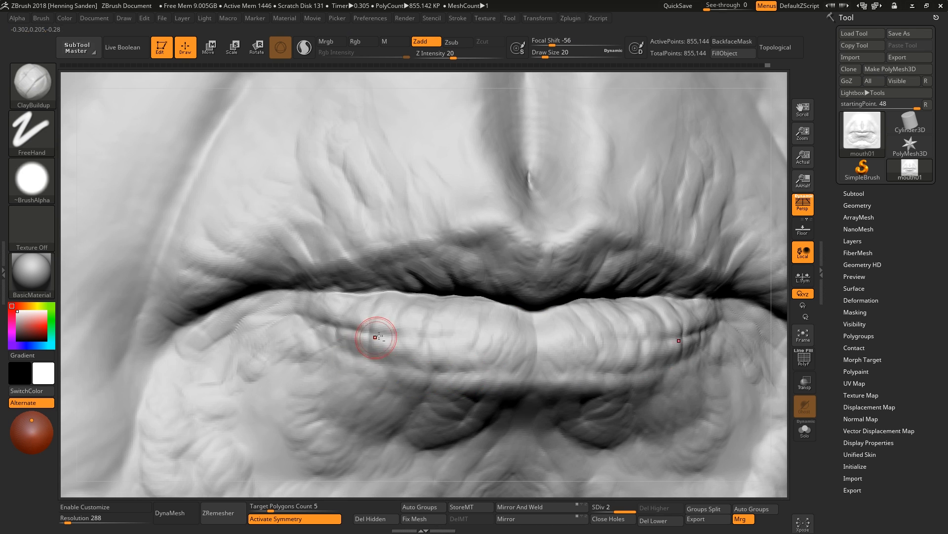
right_drag(377, 337, 563, 259)
drag(518, 279, 513, 283)
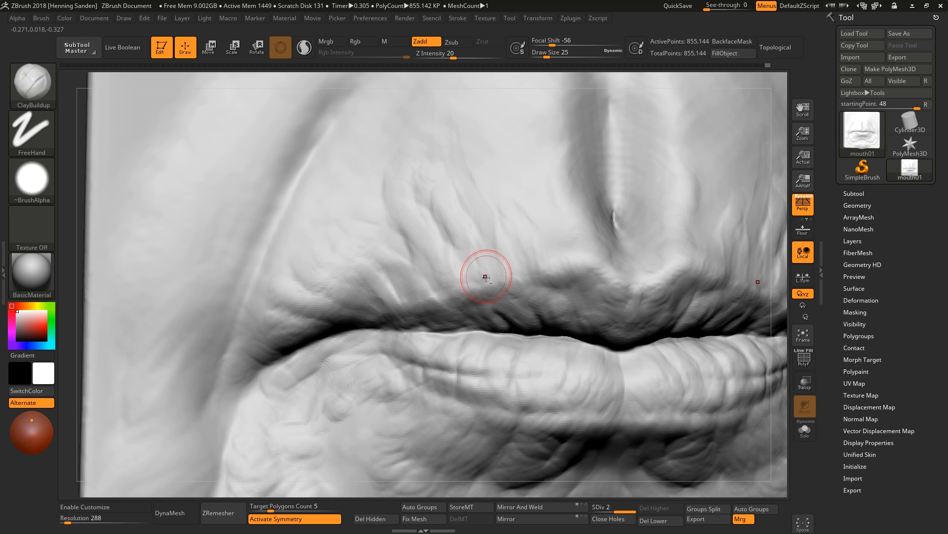
right_drag(484, 275, 430, 287)
mouse_move(445, 278)
mouse_down()
mouse_move(447, 294)
mouse_move(420, 296)
mouse_move(403, 323)
mouse_up()
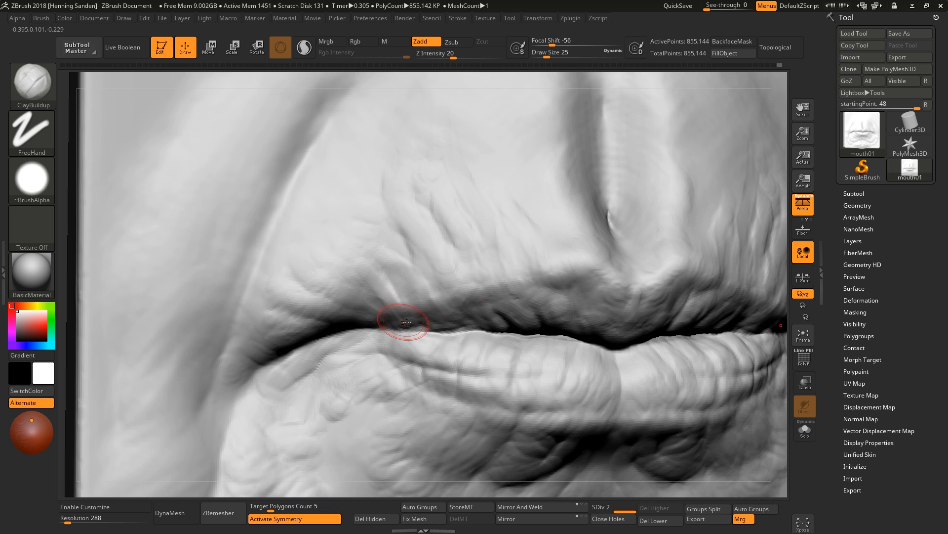
right_drag(404, 322, 424, 319)
Add clay to the lower lip and the folds below it with a smaller ClayBuildup brush.
key(bracketleft)
mouse_move(605, 291)
right_down()
mouse_move(627, 290)
mouse_move(599, 286)
mouse_move(607, 309)
mouse_move(583, 312)
right_up()
mouse_move(465, 337)
ctrl+right_down()
mouse_move(582, 305)
mouse_move(569, 335)
mouse_move(580, 358)
ctrl+right_up()
drag(589, 341, 524, 362)
ctrl+right_drag(518, 353, 524, 326)
mouse_move(524, 326)
shift+right_down()
mouse_move(523, 355)
mouse_move(530, 303)
shift+right_up()
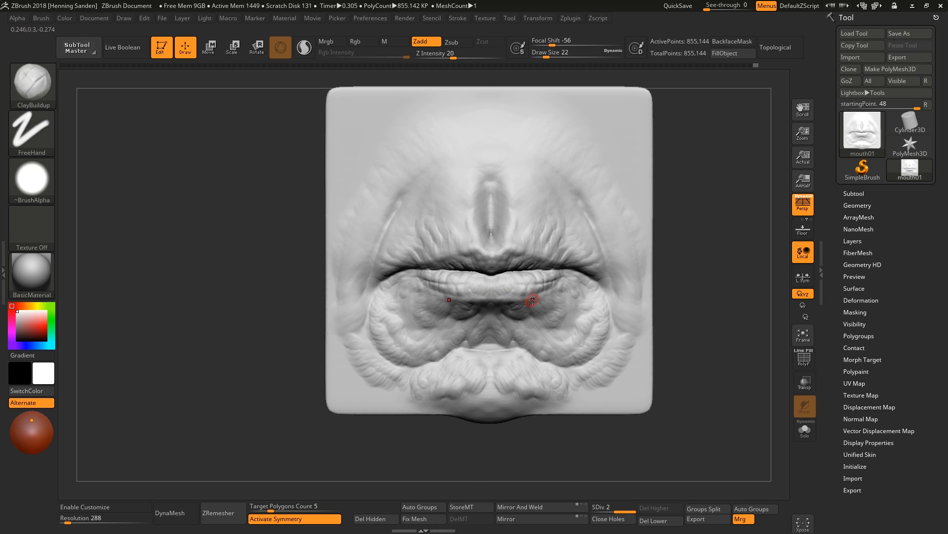
ctrl+right_drag(596, 308, 609, 333)
Lower ClayBuildup's Z intensity to 12 and add clay across the folds below the lower lip.
key(u)
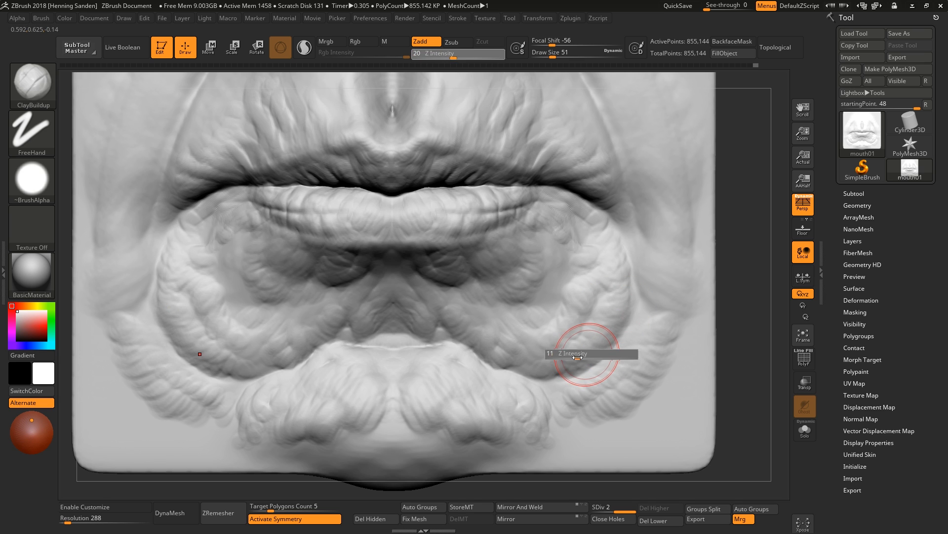
drag(591, 354, 585, 354)
drag(591, 345, 559, 377)
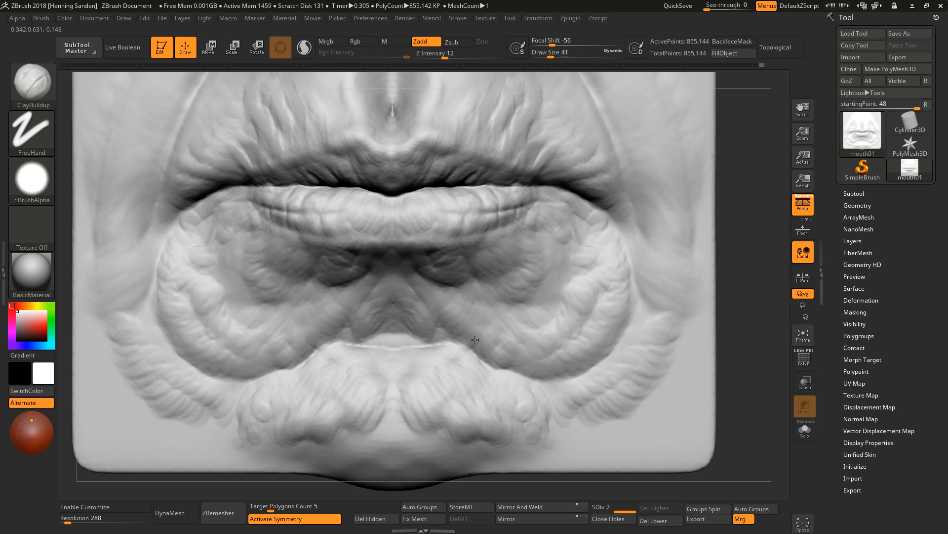
alt+right_drag(393, 320, 508, 322)
drag(508, 321, 464, 302)
alt+right_drag(379, 352, 580, 437)
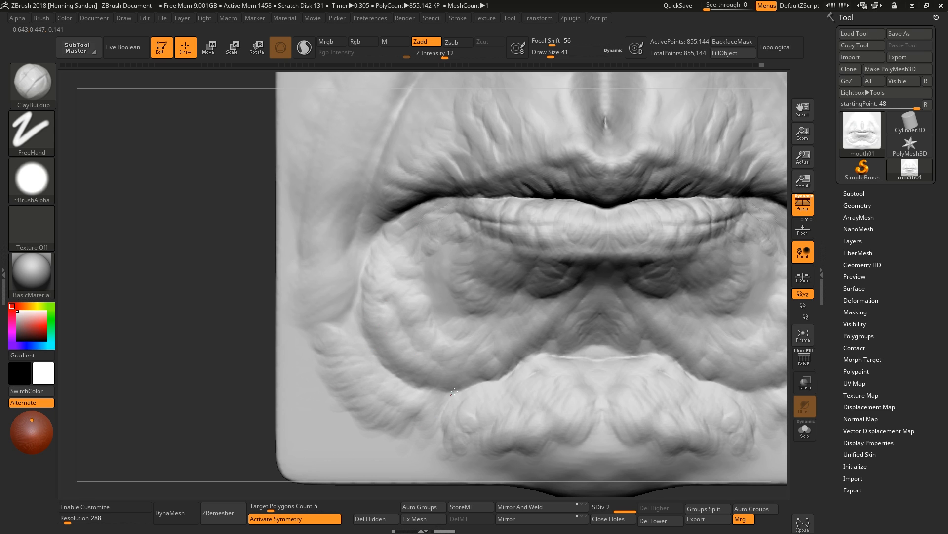
Build up the folds under the lower lip's left side with ClayBuildup.
drag(486, 362, 455, 291)
mouse_move(461, 324)
mouse_down()
mouse_move(441, 316)
mouse_move(465, 311)
mouse_move(455, 322)
mouse_up()
mouse_move(549, 321)
right_down()
mouse_move(592, 300)
mouse_move(567, 297)
mouse_move(548, 365)
right_up()
drag(546, 381, 457, 378)
right_drag(437, 331, 435, 322)
drag(436, 322, 450, 348)
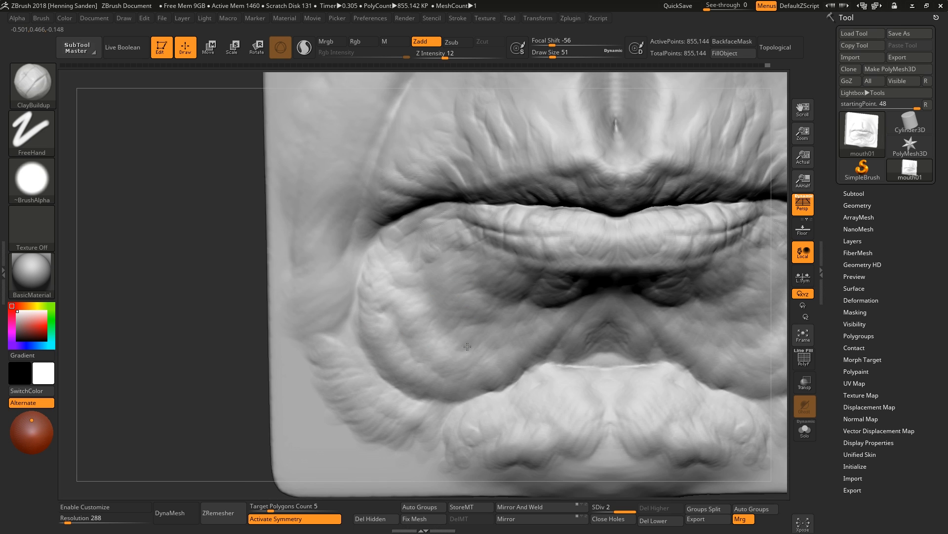
Refine the folds near the left mouth corner and the upper lip with ClayBuildup.
ctrl+right_drag(474, 346, 559, 298)
mouse_move(559, 299)
shift+right_down()
mouse_move(582, 301)
mouse_move(518, 252)
mouse_move(530, 306)
mouse_move(504, 324)
shift+right_up()
drag(500, 318, 474, 246)
right_drag(519, 308, 483, 330)
drag(481, 329, 437, 276)
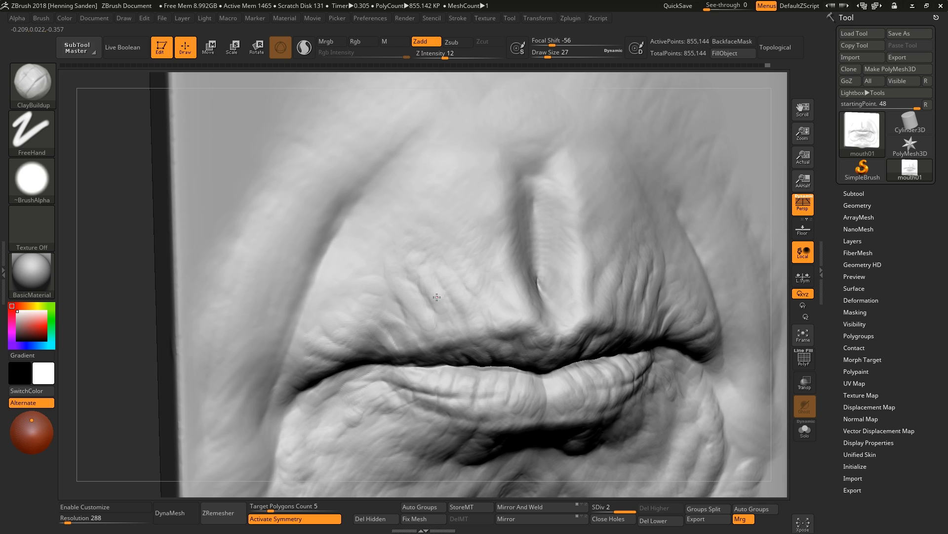
Add clay along the line between the lips and across the upper lip with ClayBuildup.
right_drag(413, 328, 408, 289)
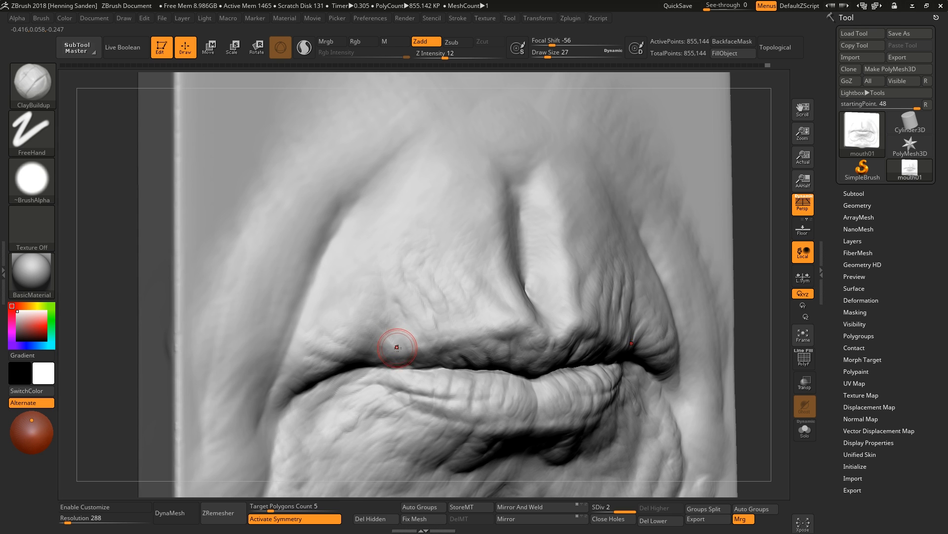
shift+right_drag(398, 338, 462, 333)
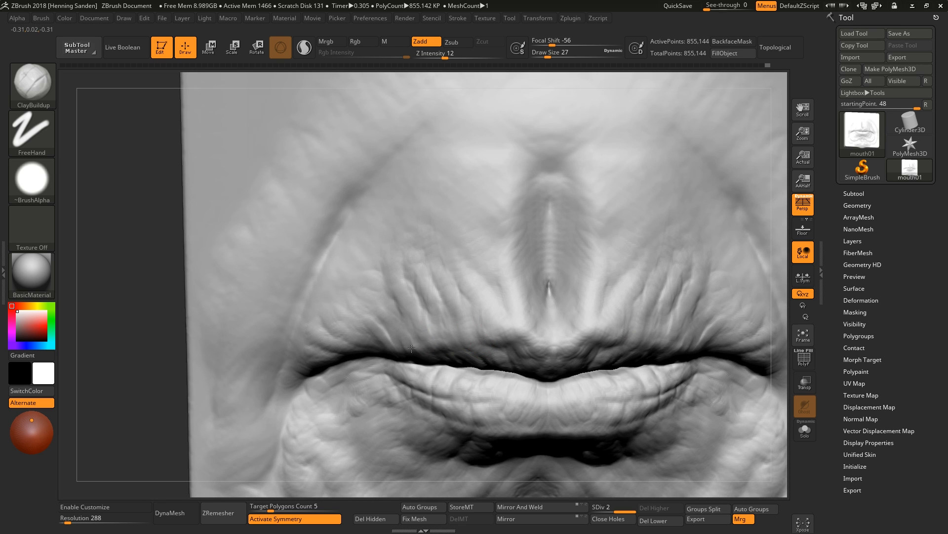
mouse_move(412, 349)
right_down()
mouse_move(666, 364)
mouse_move(649, 353)
mouse_move(675, 340)
right_up()
Reduce ClayBuildup's draw size to 20 and build up the folds on the upper lip's right side.
key(bracketleft)
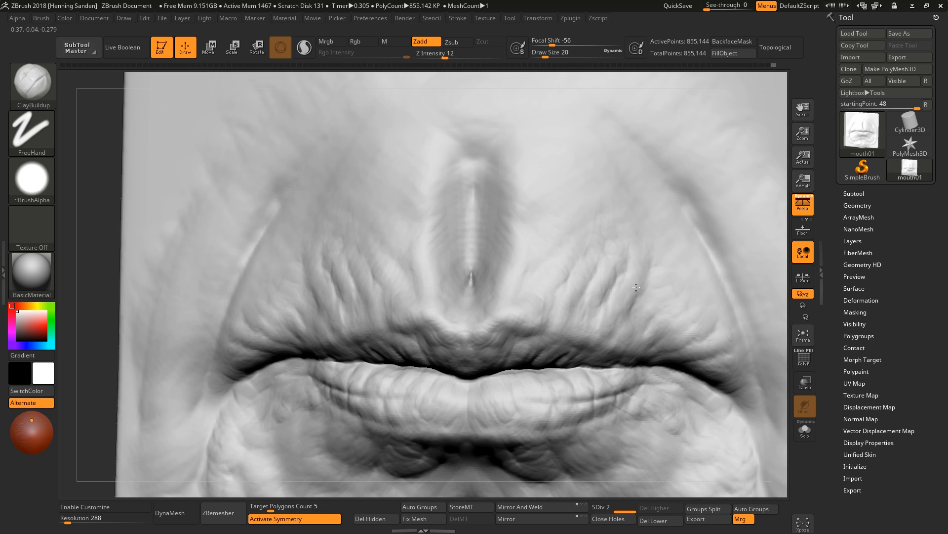
mouse_move(608, 275)
right_down()
mouse_move(587, 317)
mouse_move(597, 294)
mouse_move(605, 340)
right_up()
mouse_move(610, 278)
mouse_down()
mouse_move(614, 242)
mouse_move(616, 284)
mouse_move(579, 255)
mouse_move(588, 242)
mouse_up()
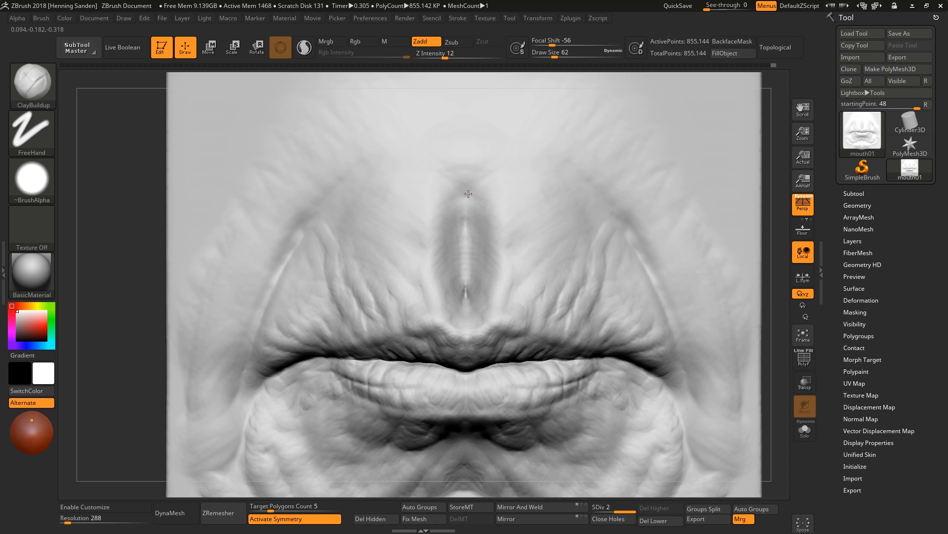
drag(431, 216, 455, 297)
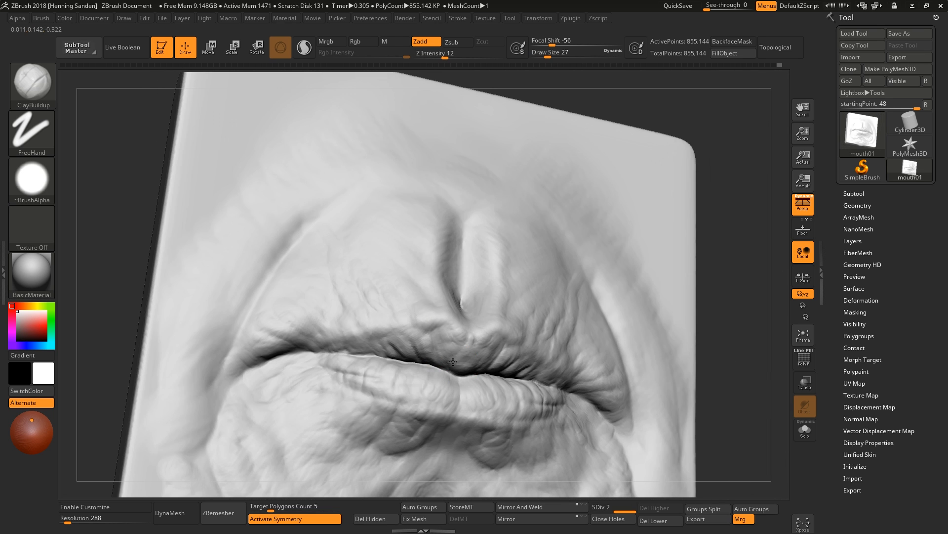
Subdivide the mesh to level 3 and add clay to the folds at the upper lip's center.
key(ctrl+d)
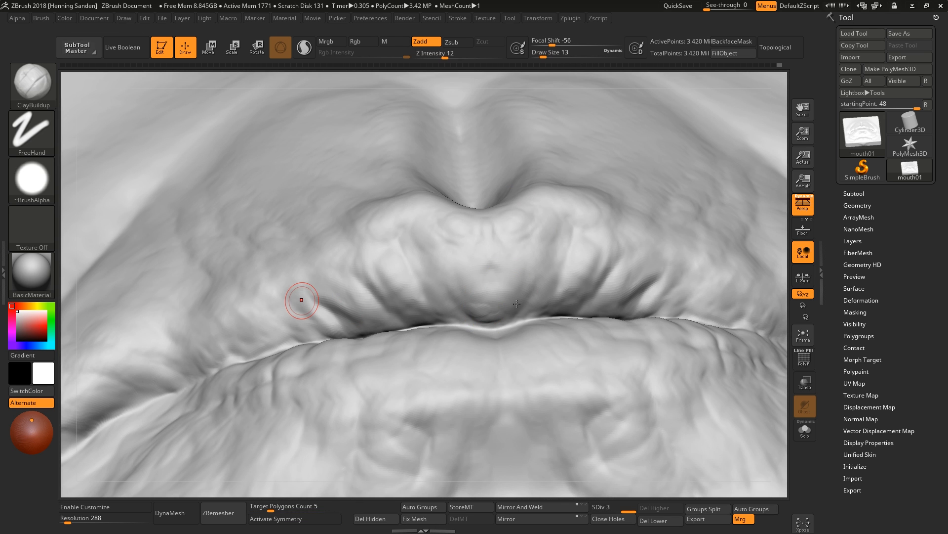
mouse_move(517, 303)
right_down()
mouse_move(501, 306)
mouse_move(501, 365)
mouse_move(502, 316)
right_up()
mouse_move(502, 316)
mouse_down()
mouse_move(530, 298)
mouse_move(459, 300)
mouse_move(427, 281)
mouse_up()
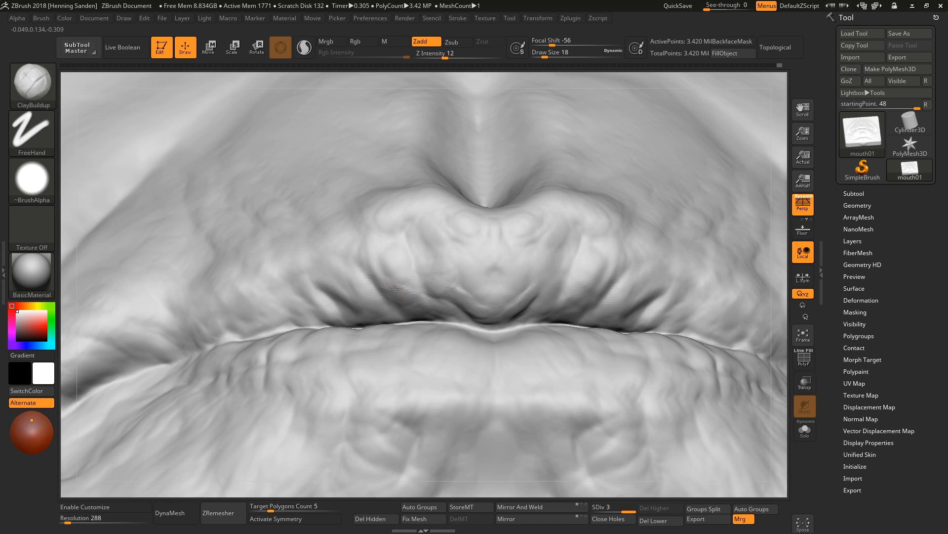
drag(524, 317, 576, 306)
mouse_move(495, 292)
mouse_down()
mouse_move(481, 263)
mouse_move(468, 276)
mouse_up()
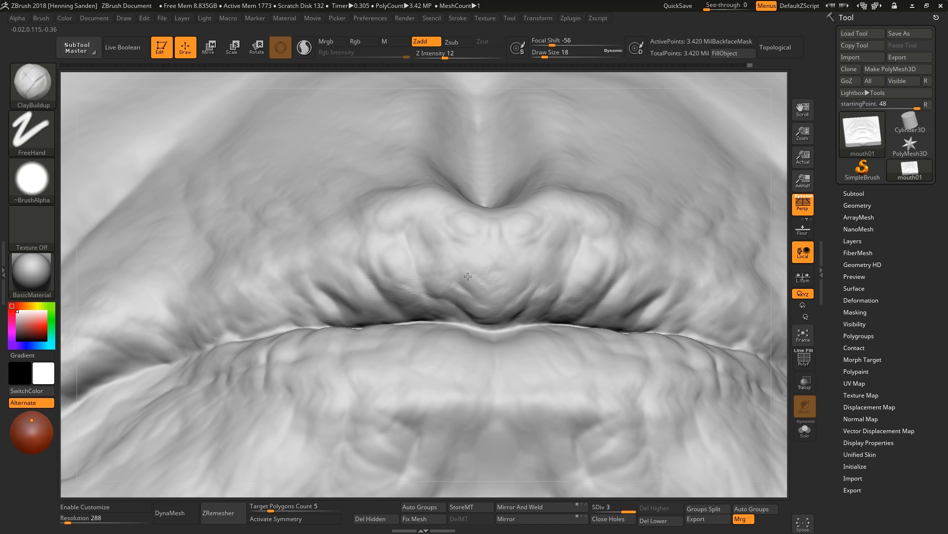
right_drag(478, 265, 474, 293)
drag(467, 256, 443, 220)
right_drag(458, 295, 487, 295)
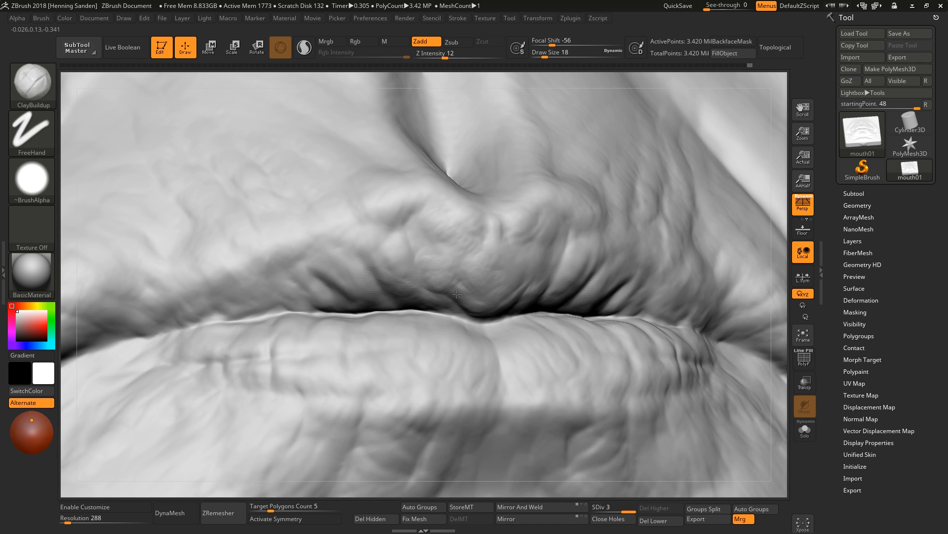
Build up the folds across the upper lip's left half with ClayBuildup.
drag(461, 312, 415, 234)
drag(460, 273, 436, 245)
right_drag(410, 300, 435, 285)
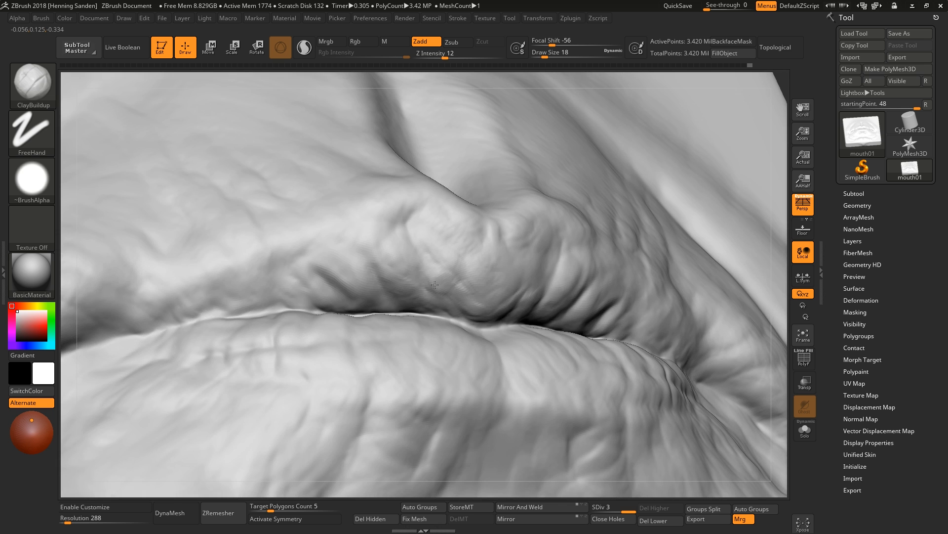
drag(436, 293, 406, 269)
right_drag(429, 302, 515, 302)
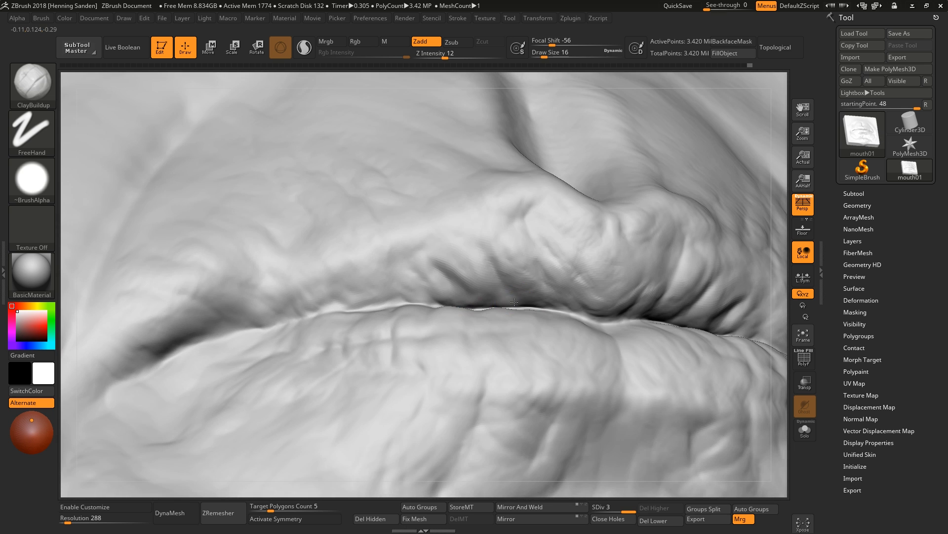
right_drag(481, 274, 482, 286)
Add clay to the upper lip's center and right side with ClayBuildup at smaller and larger brush sizes.
key(bracketleft)
drag(469, 307, 438, 296)
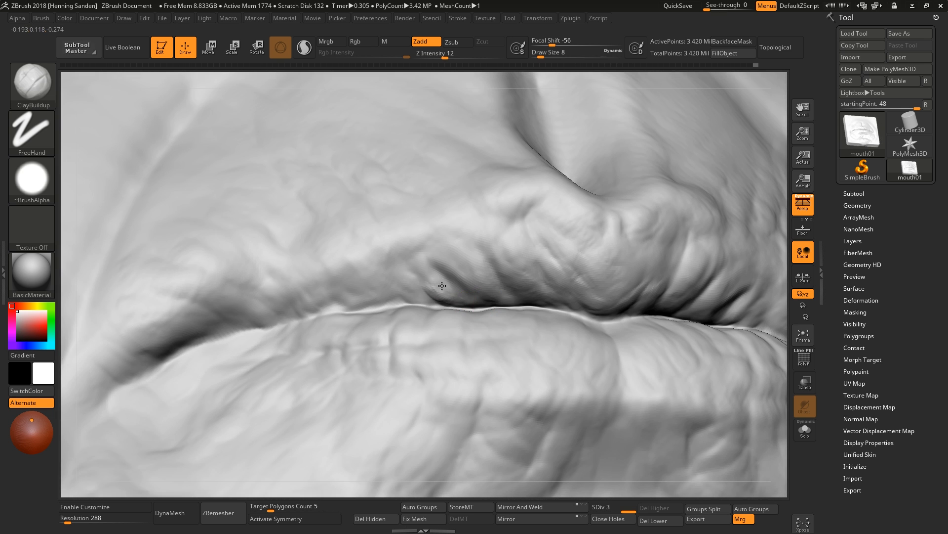
key(bracketright)
key(bracketright)
right_drag(452, 276, 467, 195)
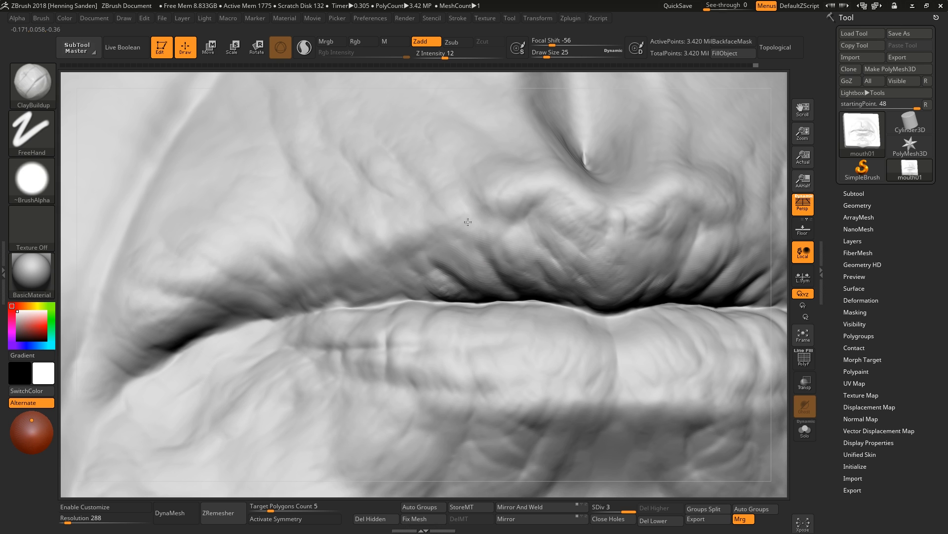
drag(491, 213, 475, 200)
key(bracketleft)
drag(607, 225, 566, 186)
mouse_move(566, 185)
right_down()
mouse_move(573, 267)
mouse_move(575, 237)
mouse_move(460, 252)
right_up()
ctrl+right_drag(460, 252, 503, 263)
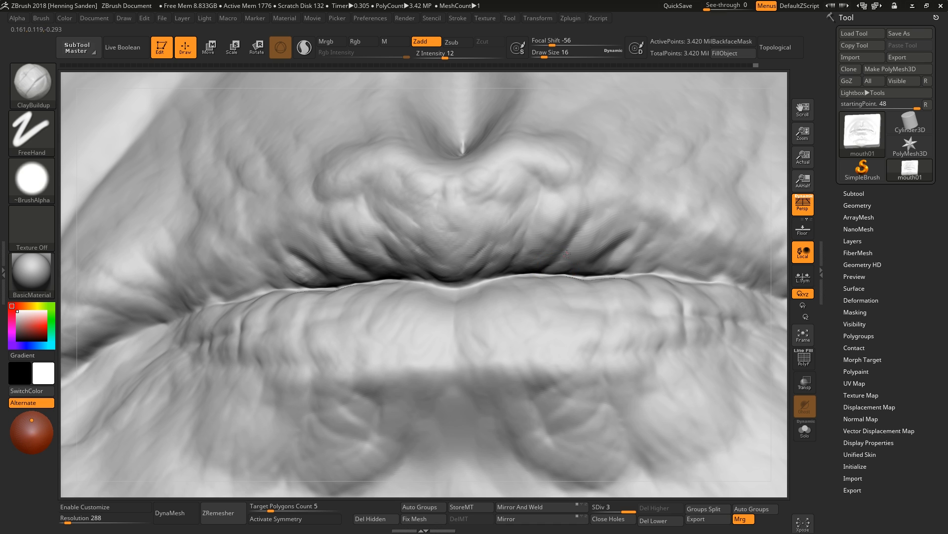
Build up the upper lip's right side and the lower lip's surface with ClayBuildup.
drag(594, 265, 614, 253)
mouse_move(659, 231)
alt+right_down()
mouse_move(627, 250)
mouse_move(630, 242)
alt+right_up()
drag(634, 237, 645, 220)
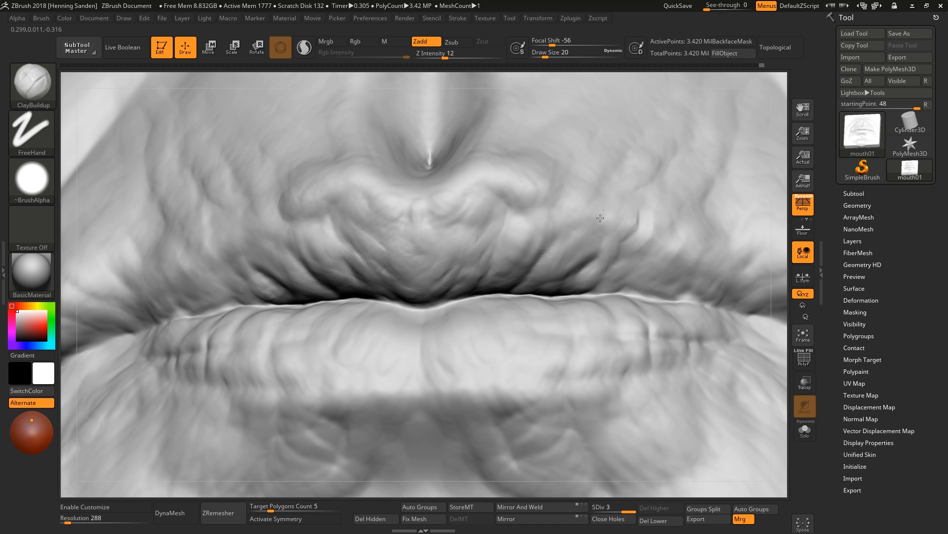
mouse_move(536, 197)
ctrl+right_down()
mouse_move(524, 237)
mouse_move(542, 246)
ctrl+right_up()
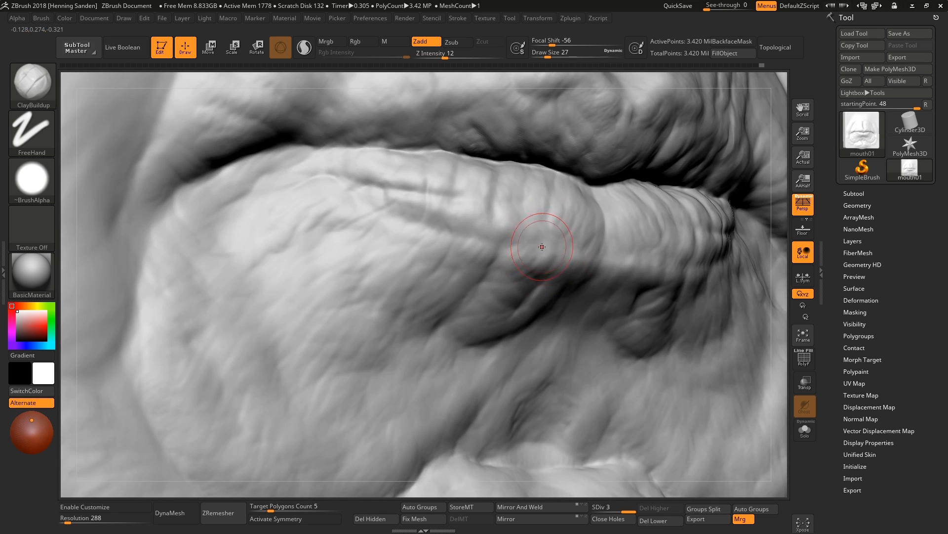
right_drag(484, 254, 487, 221)
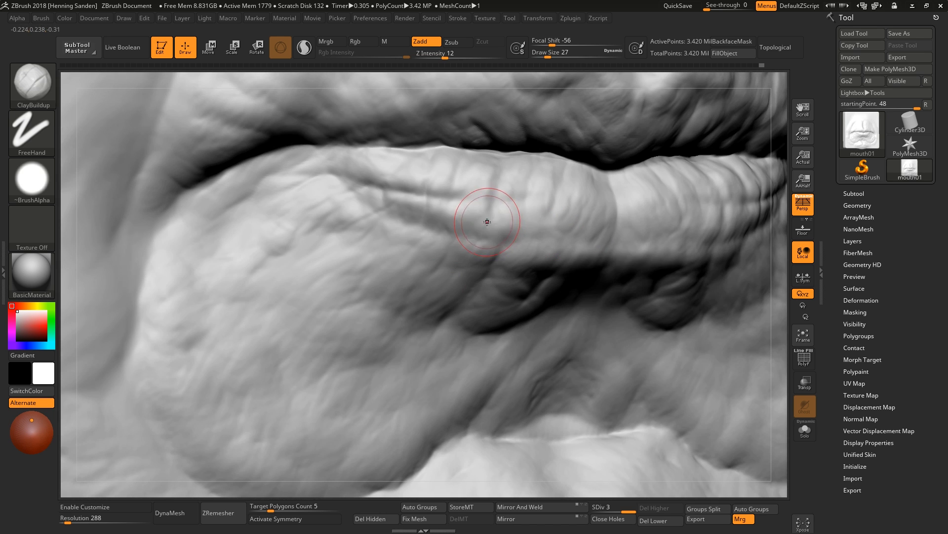
Switch to the DamStandard brush and carve vertical creases into the lower lip.
key(s)
mouse_move(450, 222)
mouse_down()
mouse_move(469, 237)
mouse_move(404, 170)
mouse_up()
key(b)
key(d)
key(s)
key(])
mouse_move(422, 216)
mouse_down()
mouse_move(402, 151)
mouse_move(377, 158)
mouse_move(378, 146)
mouse_up()
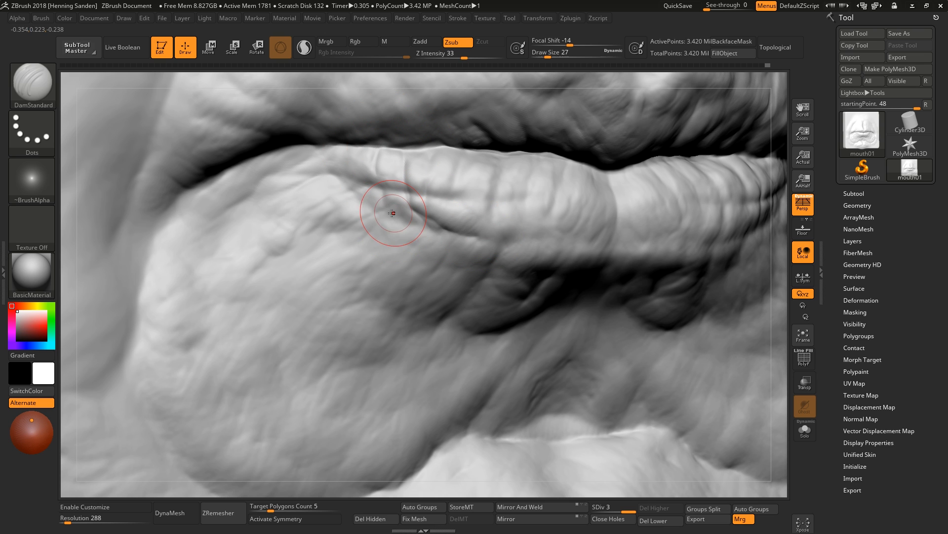
drag(397, 204, 329, 262)
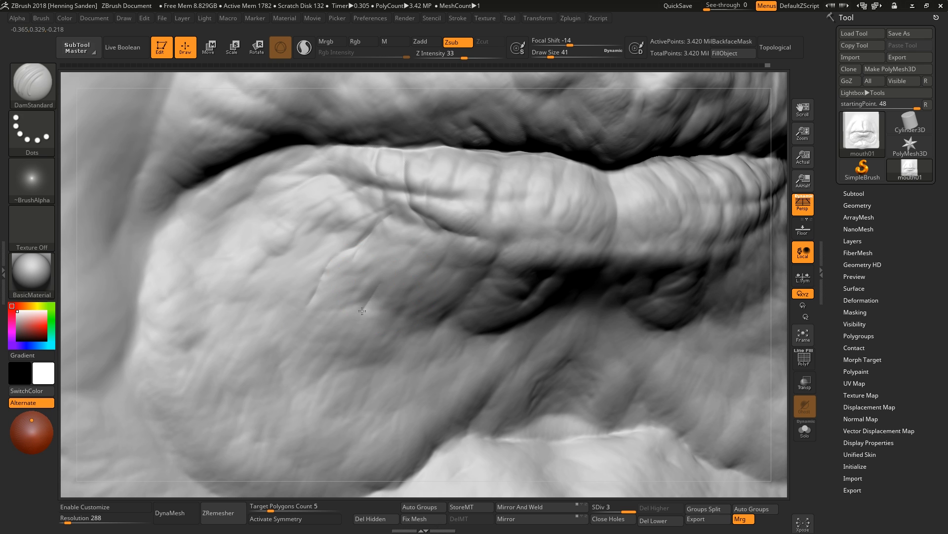
Carve more fine creases across the lower lip with DamStandard at a smaller draw size.
key(b)
key(c)
key(b)
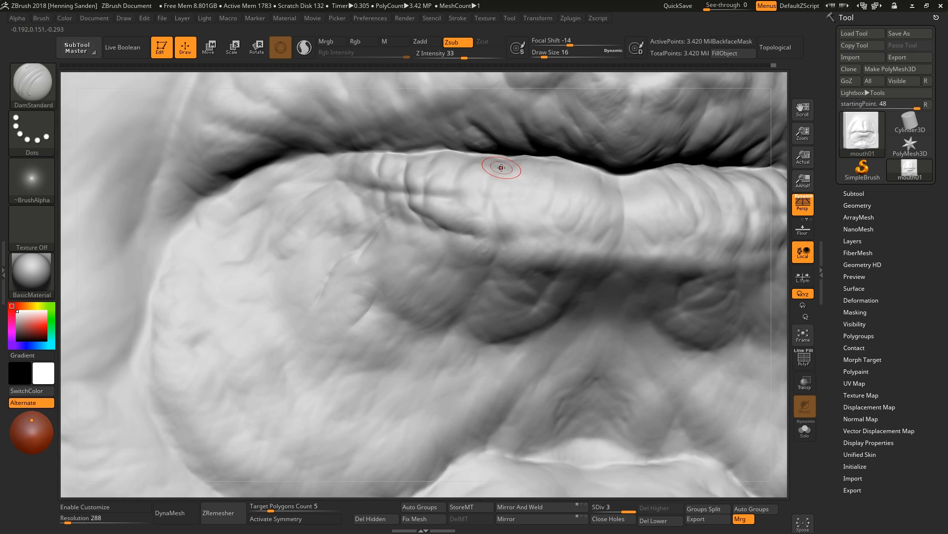
right_drag(497, 178, 498, 175)
key(s)
drag(496, 176, 493, 216)
right_drag(553, 216, 564, 208)
drag(614, 176, 625, 231)
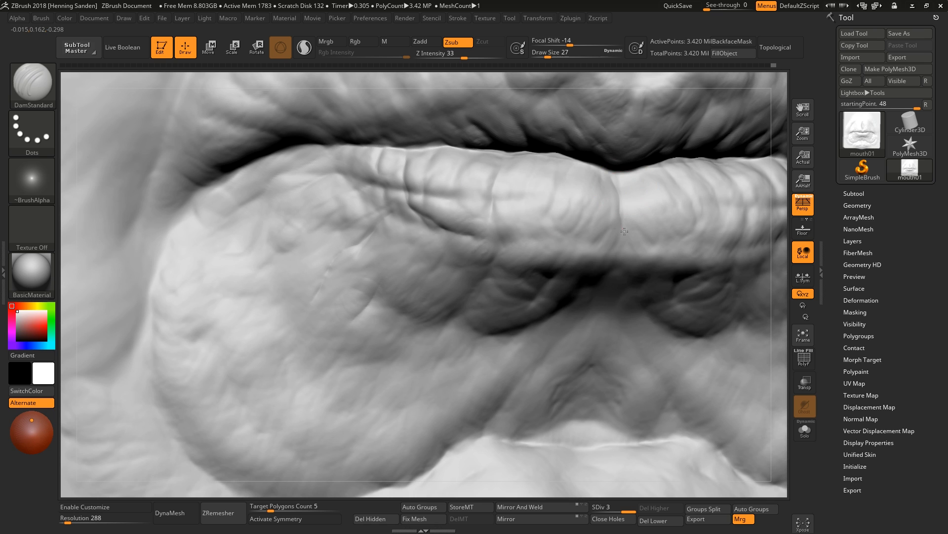
drag(561, 268, 560, 270)
shift+drag(578, 223, 493, 233)
Switch back to ClayBuildup and add clay across the lower lip.
key(s)
key(b)
key(c)
Return to DamStandard and carve vertical creases across the lower lip's center, reducing the draw size to 20.
key(b)
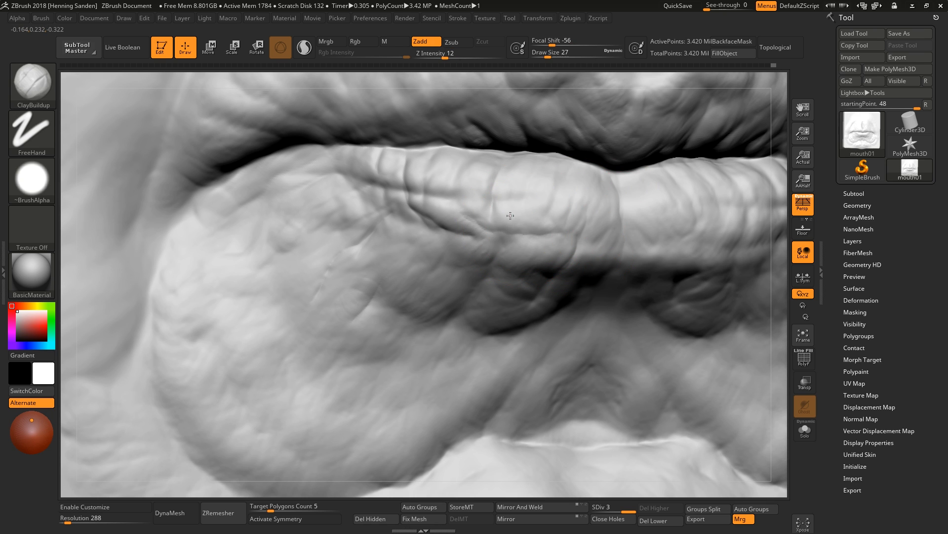
mouse_move(449, 162)
right_down()
mouse_move(513, 158)
mouse_move(636, 233)
mouse_move(540, 253)
mouse_move(540, 271)
right_up()
key(b)
key(d)
key(s)
drag(535, 231, 531, 322)
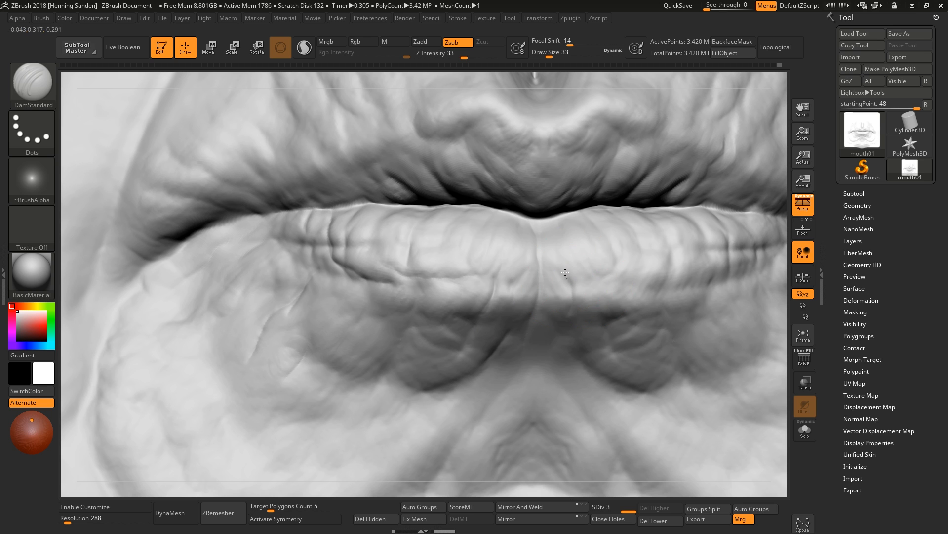
mouse_move(600, 278)
right_down()
mouse_move(633, 282)
mouse_move(579, 200)
mouse_move(536, 202)
right_up()
key([)
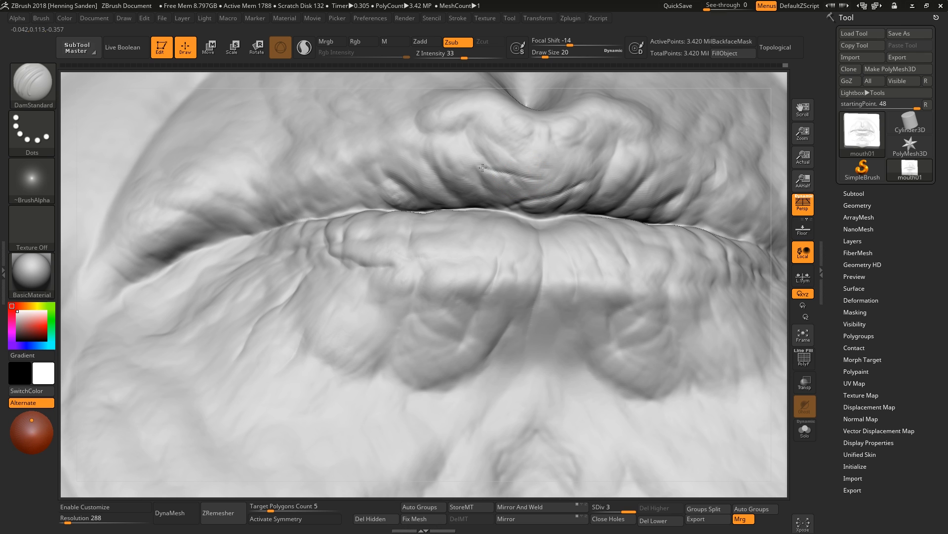
Carve wrinkles into the upper lip's center and right side with DamStandard.
drag(499, 164, 535, 179)
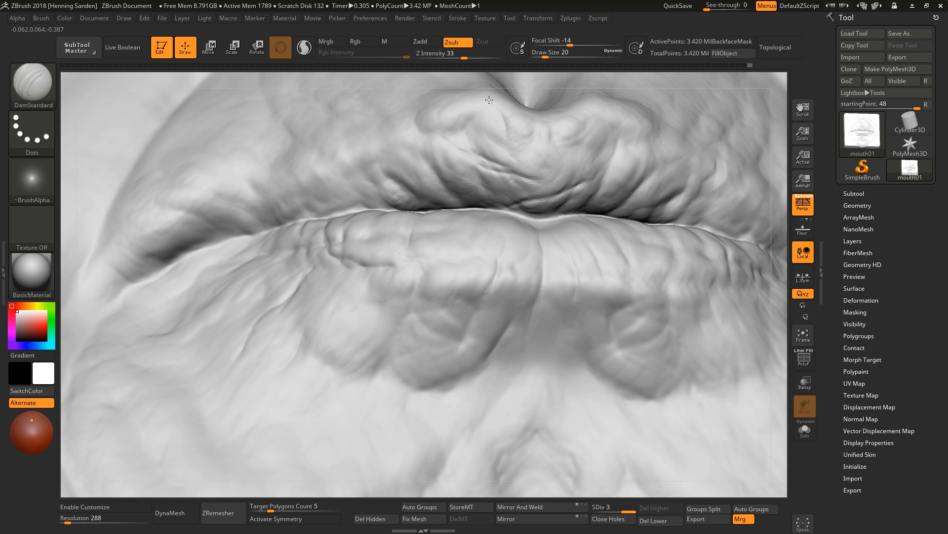
drag(607, 173, 581, 187)
right_drag(621, 185, 604, 183)
drag(648, 172, 600, 185)
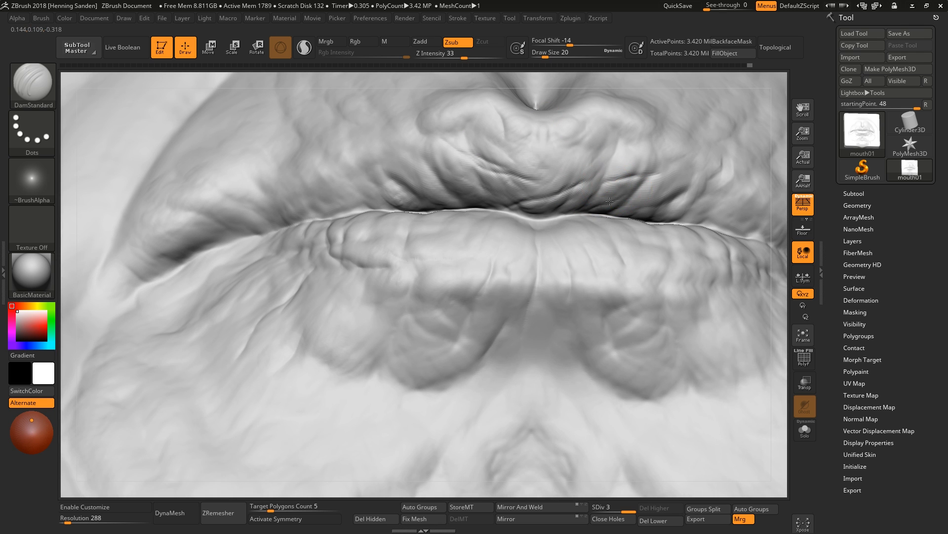
alt+right_drag(662, 202, 620, 217)
drag(612, 230, 651, 201)
drag(657, 147, 633, 177)
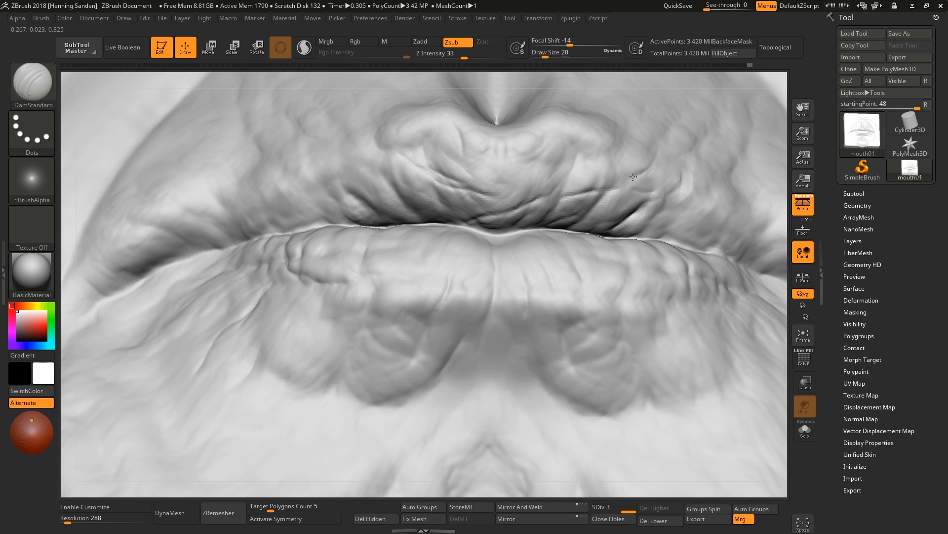
Carve wrinkles across the upper lip's center and left side with DamStandard.
ctrl+right_drag(612, 220, 550, 267)
drag(508, 208, 506, 192)
right_drag(501, 186, 565, 225)
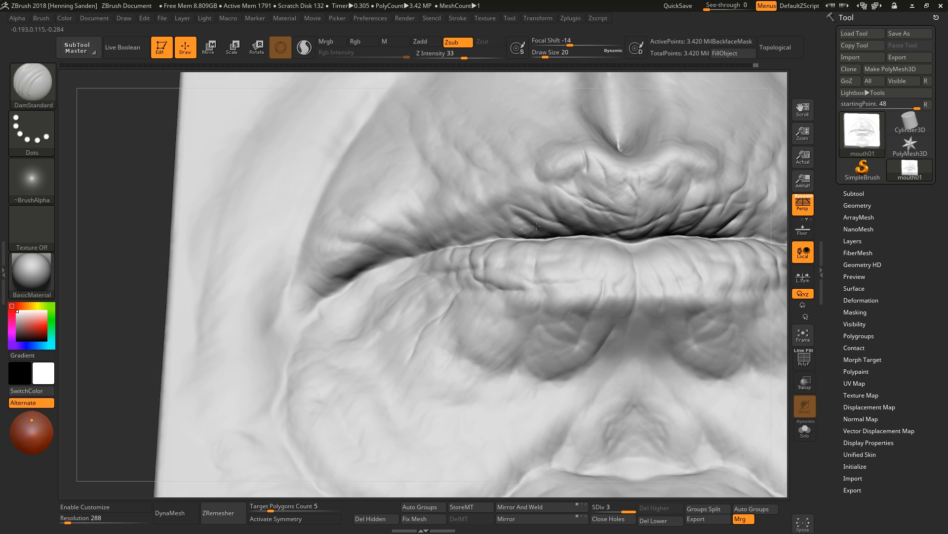
drag(460, 213, 500, 234)
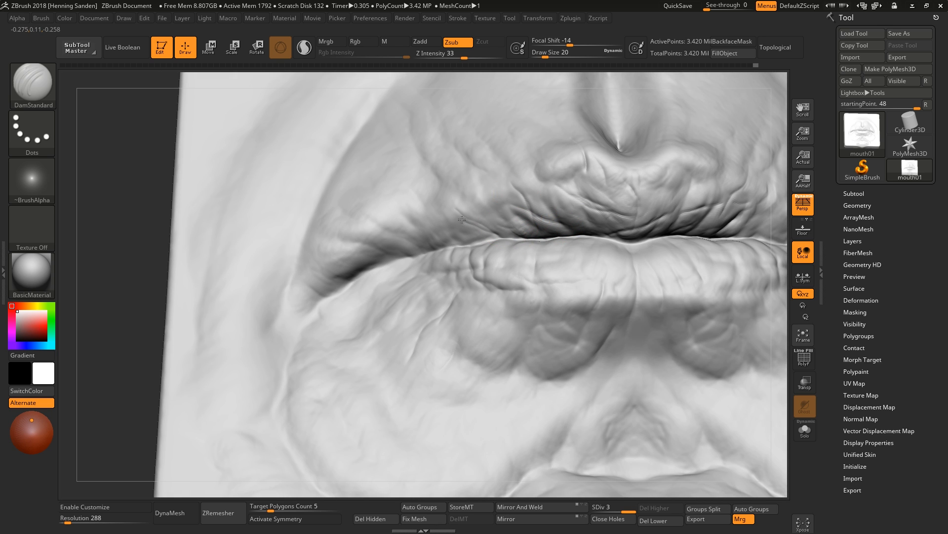
right_drag(473, 224, 410, 247)
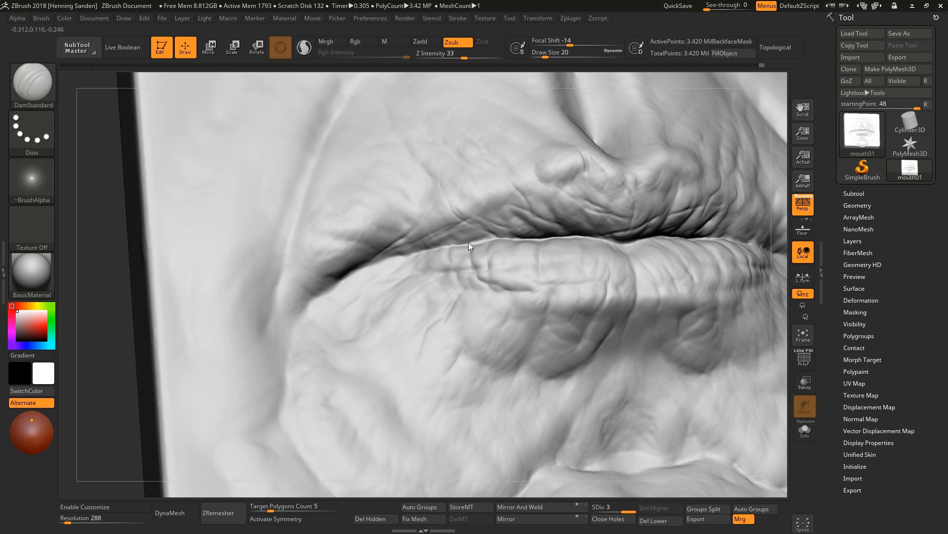
right_drag(512, 230, 498, 229)
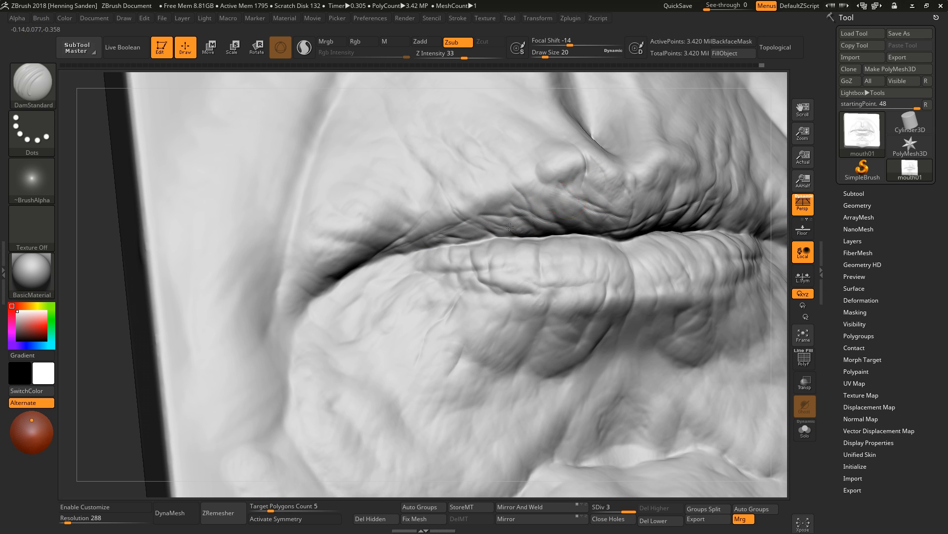
right_drag(510, 227, 613, 213)
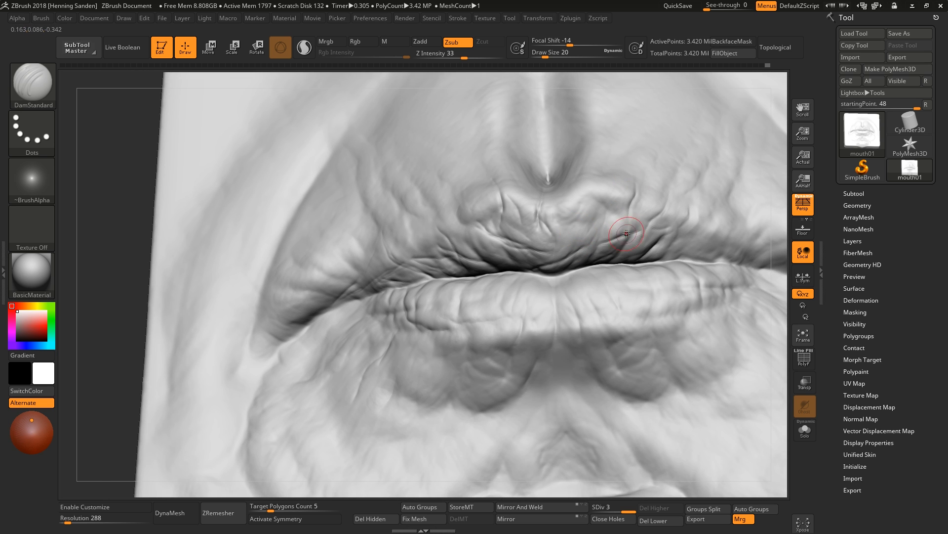
Carve wrinkles into the upper lip's right side and the right mouth corner with DamStandard.
drag(630, 216, 636, 163)
right_drag(637, 163, 624, 165)
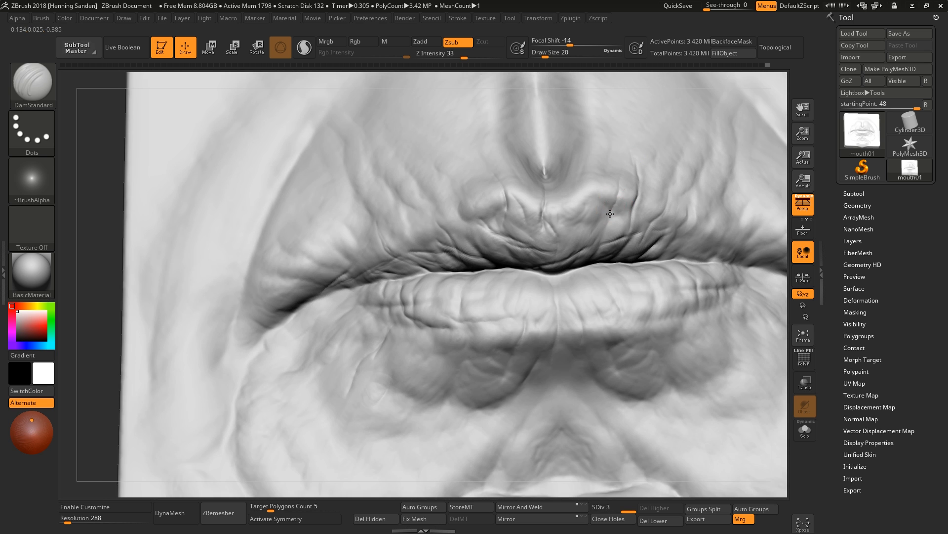
mouse_move(561, 228)
ctrl+right_down()
mouse_move(593, 239)
mouse_move(614, 229)
mouse_move(297, 317)
ctrl+right_up()
mouse_move(644, 226)
right_down()
mouse_move(643, 219)
mouse_move(666, 248)
right_up()
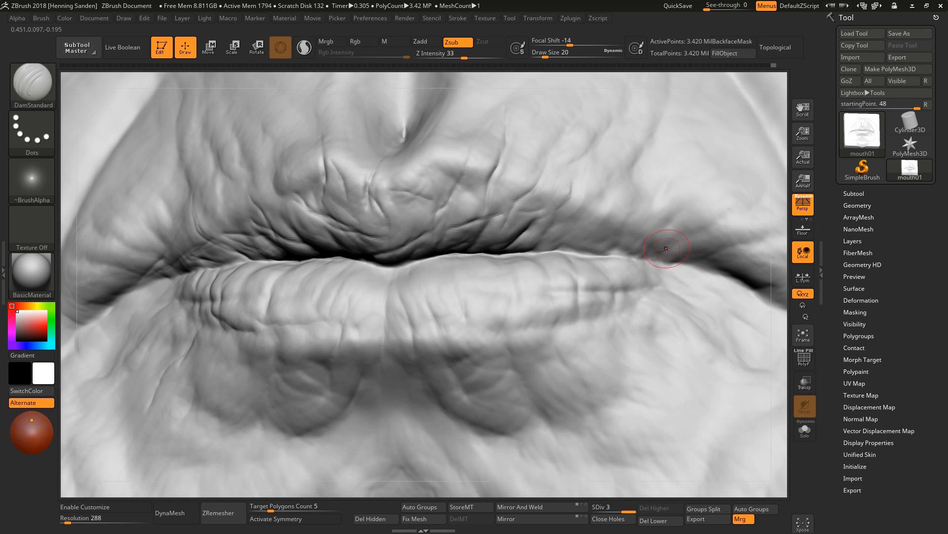
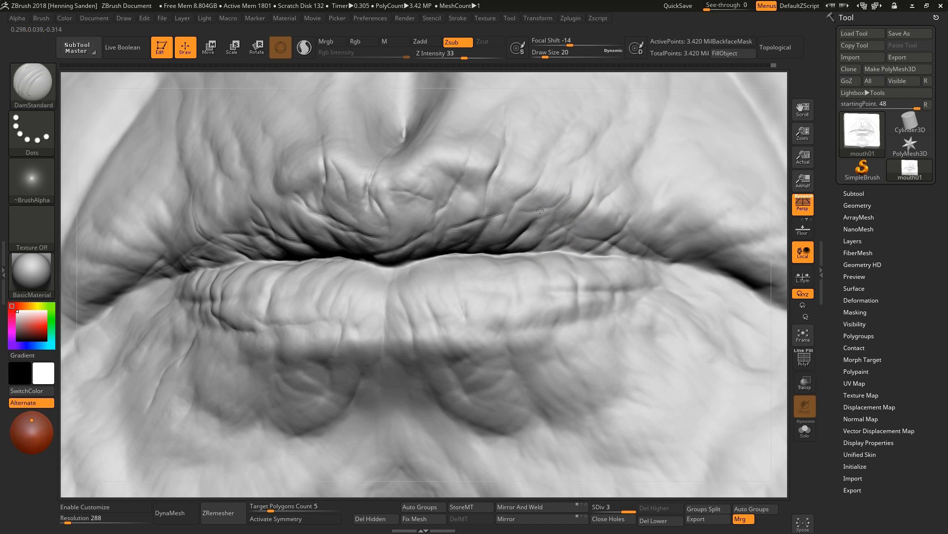
Carve more creases into the centers of the upper and lower lips with DamStandard.
right_drag(490, 241, 490, 251)
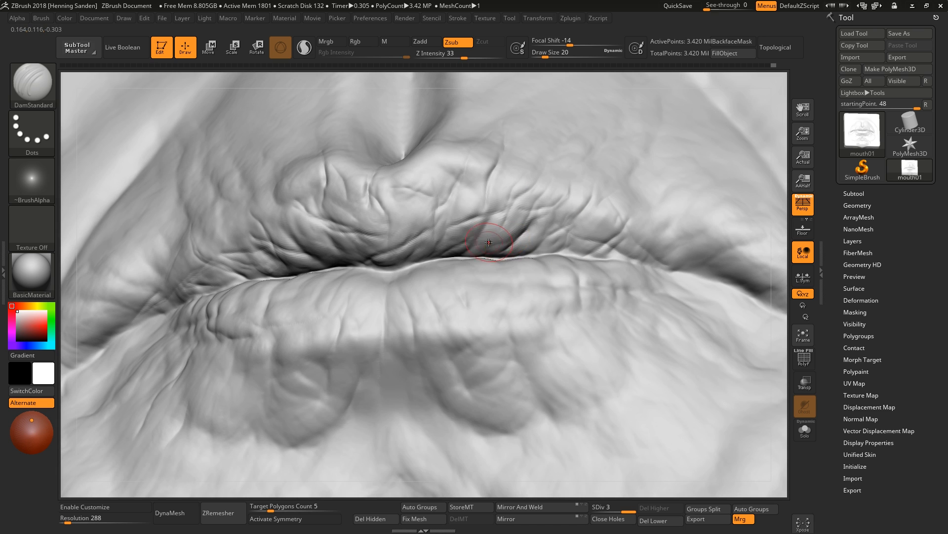
mouse_move(468, 176)
right_down()
mouse_move(464, 170)
mouse_move(445, 186)
right_up()
key(f)
mouse_move(492, 270)
alt+right_down()
mouse_move(469, 291)
mouse_move(463, 271)
mouse_move(438, 267)
mouse_move(443, 275)
mouse_move(388, 289)
alt+right_up()
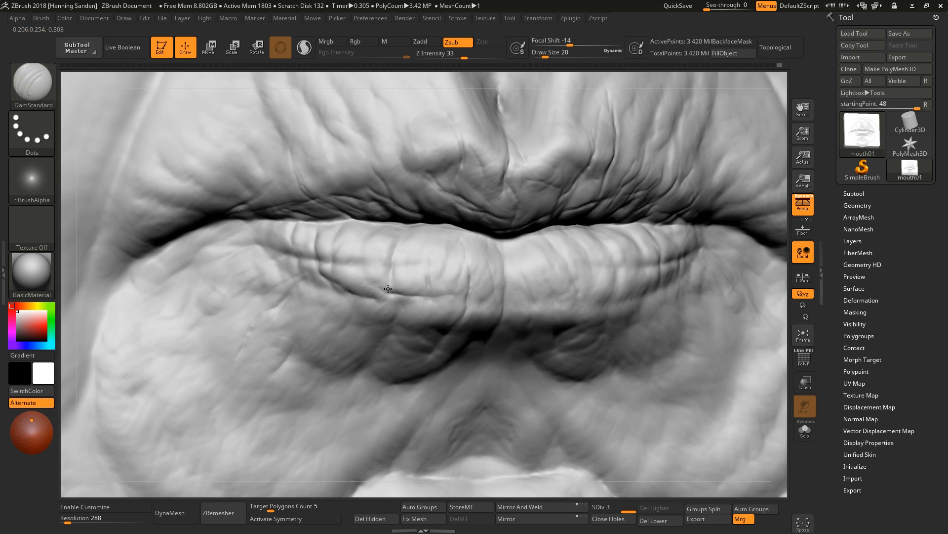
drag(385, 295, 374, 298)
right_drag(395, 291, 445, 285)
drag(610, 293, 520, 309)
right_drag(515, 269, 509, 242)
drag(449, 284, 438, 327)
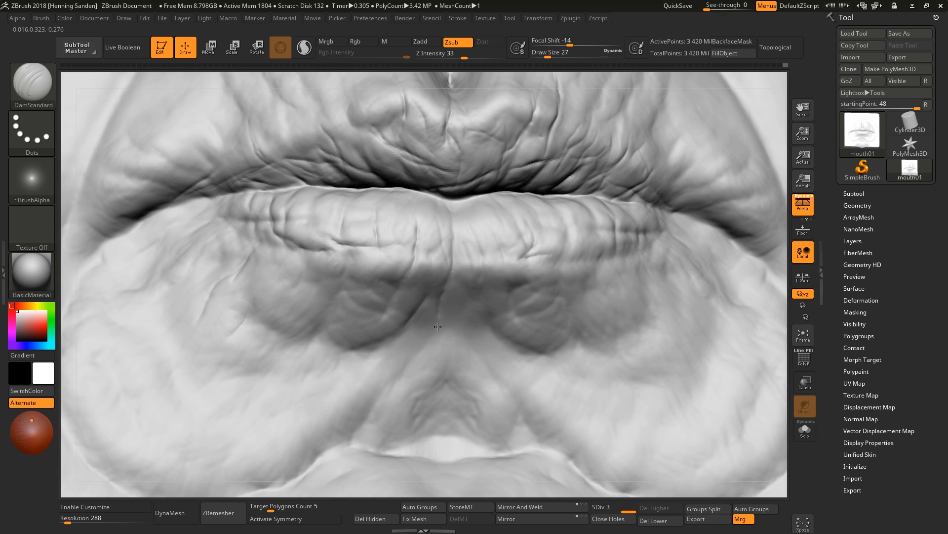
Carve creases along the chin fold below the lower lip with DamStandard at draw size 49, shrinking the brush while working upward.
drag(393, 405, 418, 379)
key(bracketleft)
drag(386, 404, 355, 432)
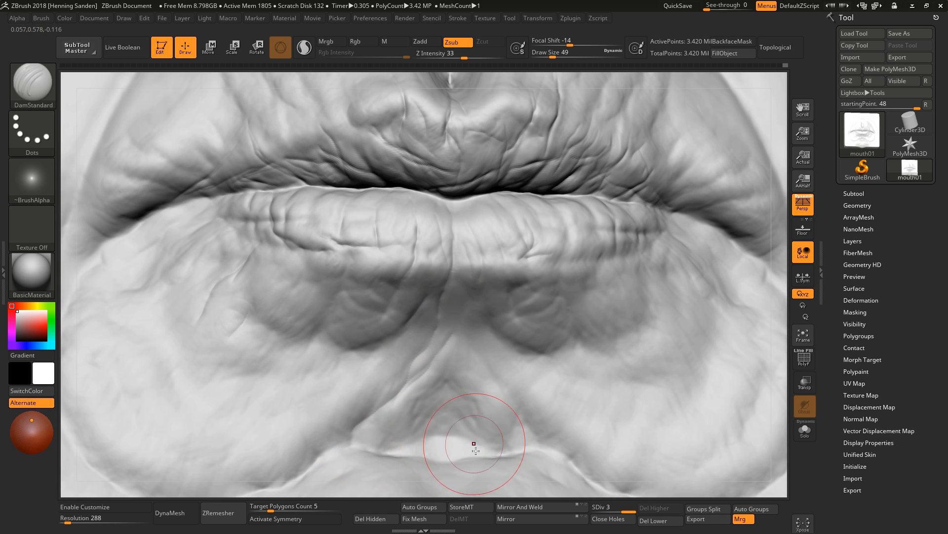
right_drag(472, 442, 479, 453)
drag(494, 429, 416, 456)
alt+right_drag(453, 474, 511, 339)
key(bracketleft)
drag(514, 365, 513, 315)
alt+right_drag(515, 296, 476, 363)
drag(533, 313, 503, 235)
key(bracketleft)
mouse_move(511, 172)
ctrl+right_down()
mouse_move(498, 267)
mouse_move(494, 143)
mouse_move(494, 205)
ctrl+right_up()
Switch to the Move brush and reshape the upper lip's center, stepping down two subdivision levels and back up.
key(b)
key(m)
key(v)
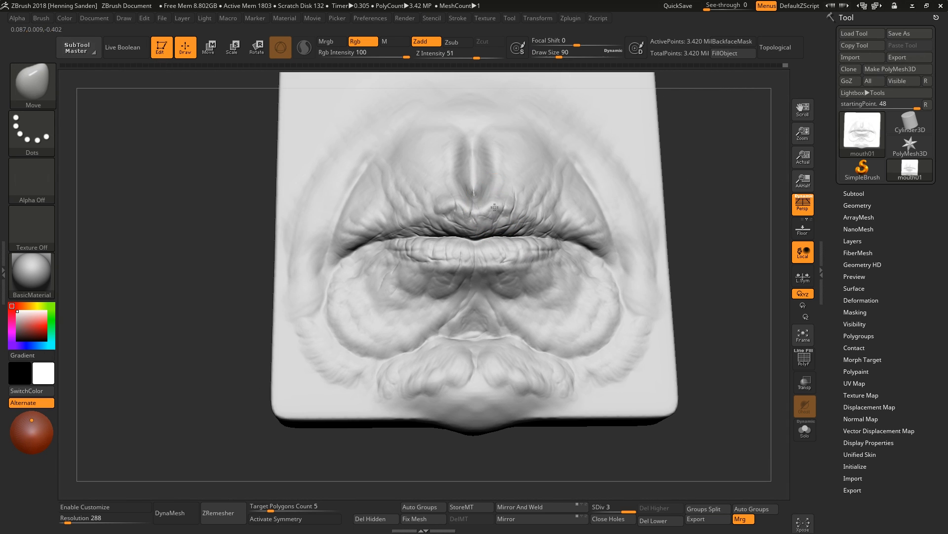
drag(496, 206, 500, 213)
mouse_move(468, 202)
right_down()
mouse_move(450, 220)
mouse_move(423, 212)
mouse_move(472, 207)
right_up()
key(s)
drag(474, 168, 477, 168)
mouse_move(477, 171)
right_down()
mouse_move(529, 185)
mouse_move(475, 217)
mouse_move(527, 296)
right_up()
key(shift+d)
key(shift+d)
key(s)
key(d)
key(d)
ctrl+right_drag(527, 296, 525, 267)
mouse_move(524, 267)
ctrl+right_down()
mouse_move(528, 306)
mouse_move(561, 296)
ctrl+right_up()
Switch to ClayBuildup at draw size 9 and build up small wrinkles near the upper lip's right corner.
key(b)
key(c)
key(b)
key(s)
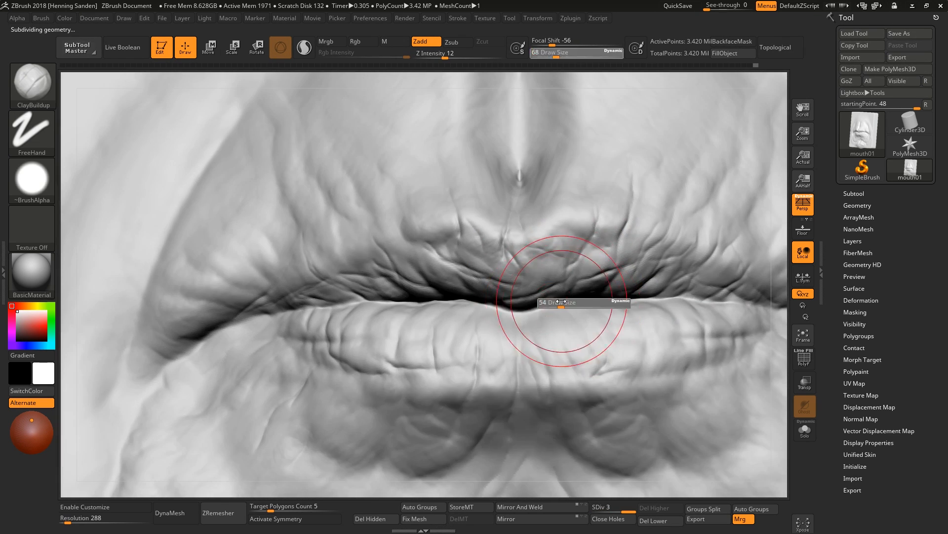
drag(562, 303, 546, 303)
right_drag(546, 267, 546, 297)
mouse_move(545, 283)
mouse_down()
mouse_move(559, 269)
mouse_move(587, 273)
mouse_up()
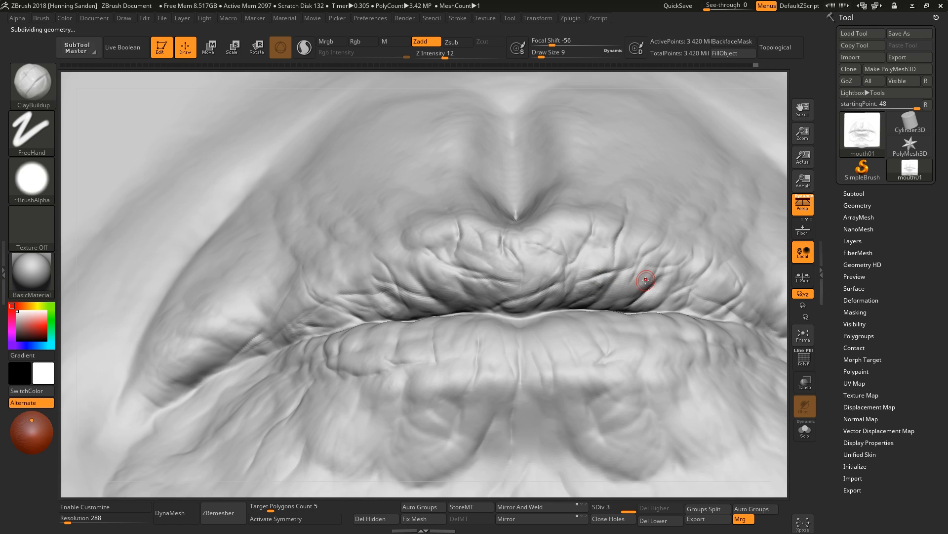
drag(697, 275, 711, 297)
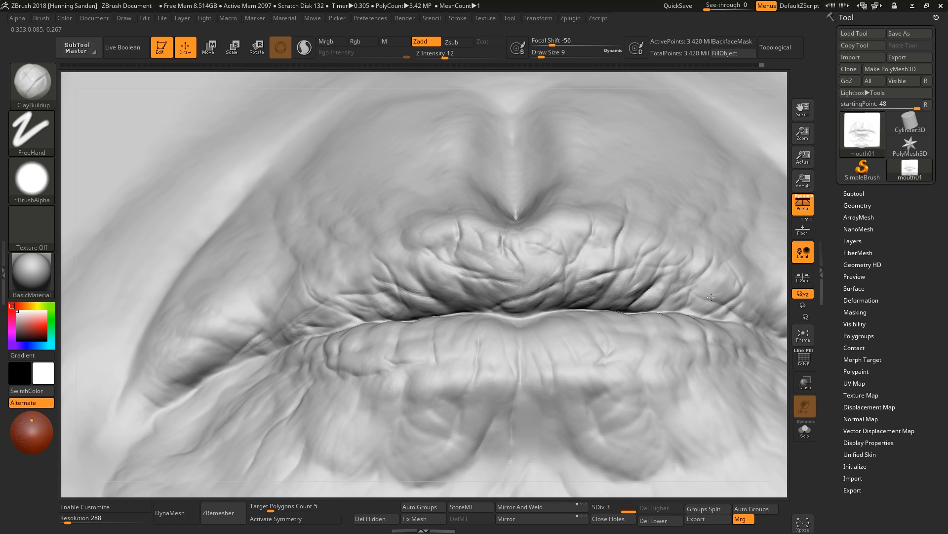
right_drag(694, 267, 686, 282)
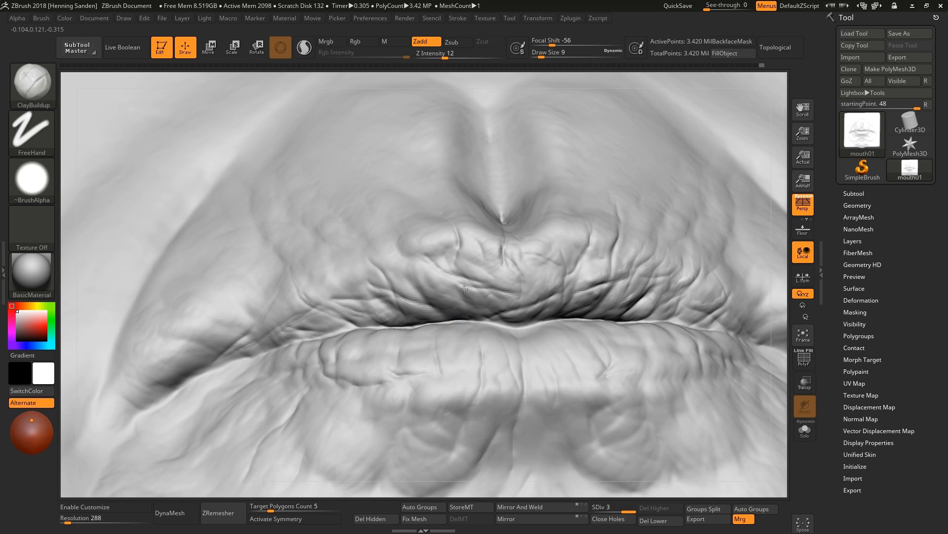
Build up small wrinkles with ClayBuildup along the upper lip's center and toward the left mouth corner.
right_drag(479, 316, 412, 269)
mouse_move(391, 277)
mouse_down()
mouse_move(403, 305)
mouse_move(413, 280)
mouse_up()
alt+right_drag(413, 280, 599, 241)
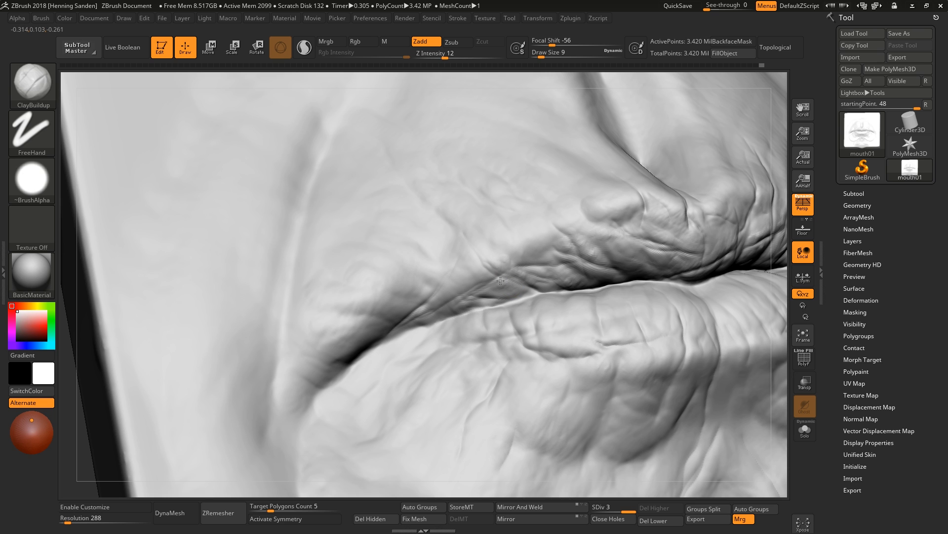
drag(464, 289, 397, 318)
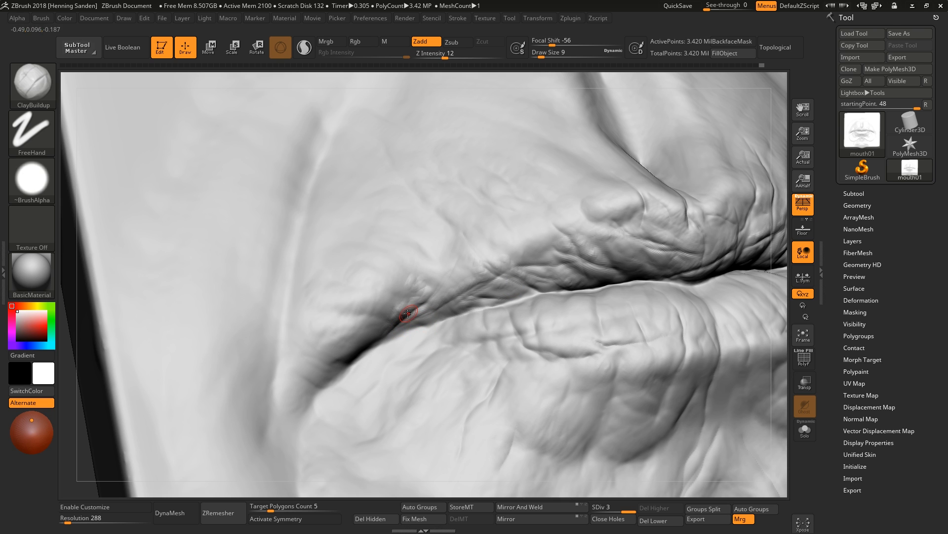
right_drag(407, 313, 417, 283)
mouse_move(436, 251)
right_down()
mouse_move(459, 251)
mouse_move(512, 281)
right_up()
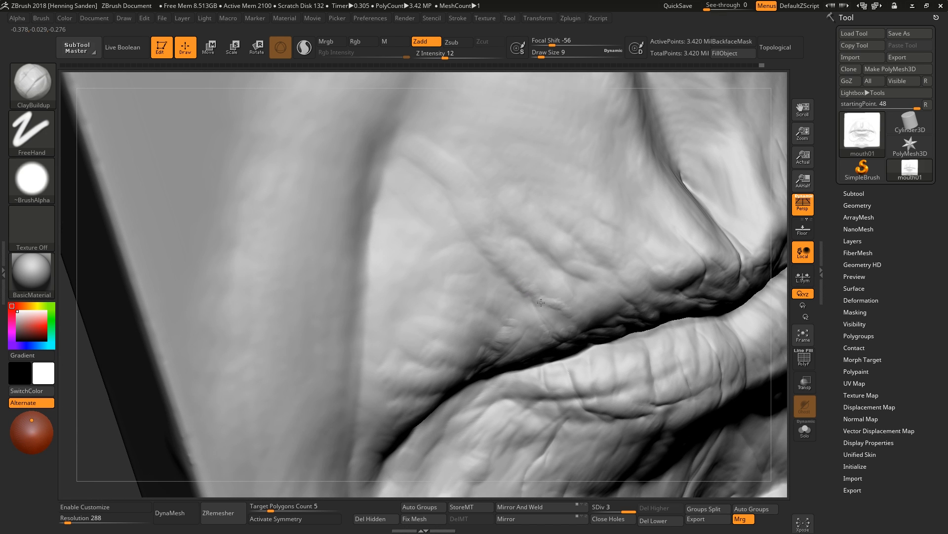
drag(541, 302, 564, 306)
mouse_move(565, 272)
right_down()
mouse_move(687, 299)
mouse_move(569, 280)
mouse_move(558, 260)
mouse_move(555, 281)
right_up()
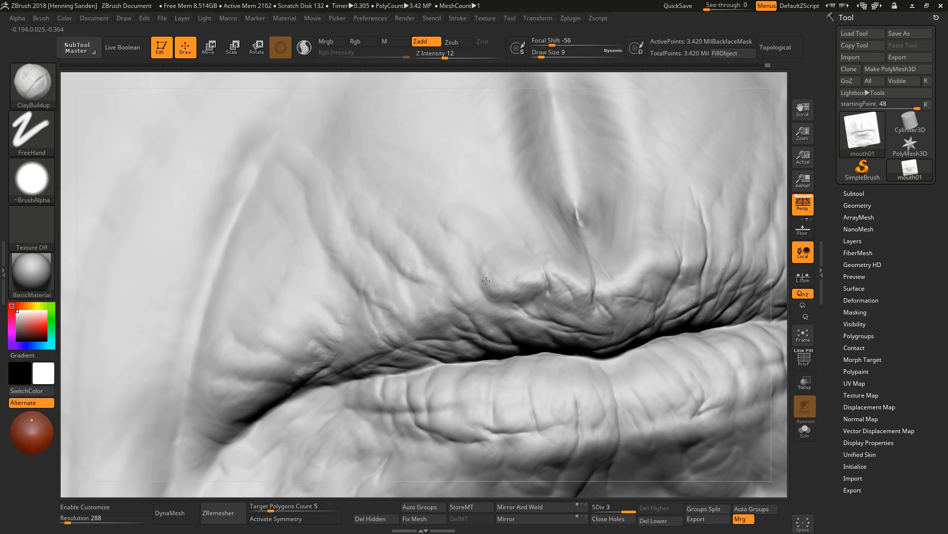
mouse_move(500, 312)
right_down()
mouse_move(612, 304)
mouse_move(579, 292)
mouse_move(568, 207)
mouse_move(567, 287)
mouse_move(586, 268)
mouse_move(565, 331)
mouse_move(553, 327)
right_up()
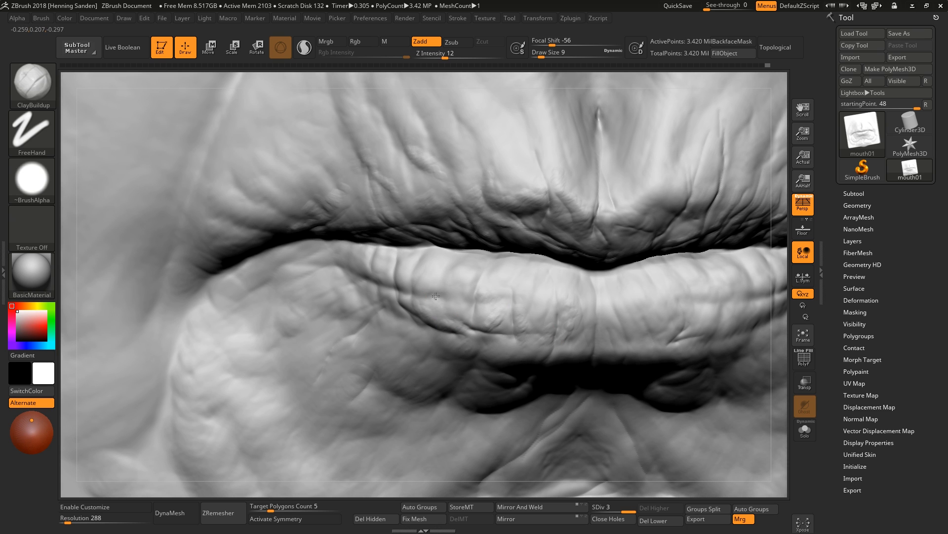
Add wrinkles to the lower lip's center and right side with ClayBuildup, reducing the draw size to 8.
right_drag(422, 269, 409, 296)
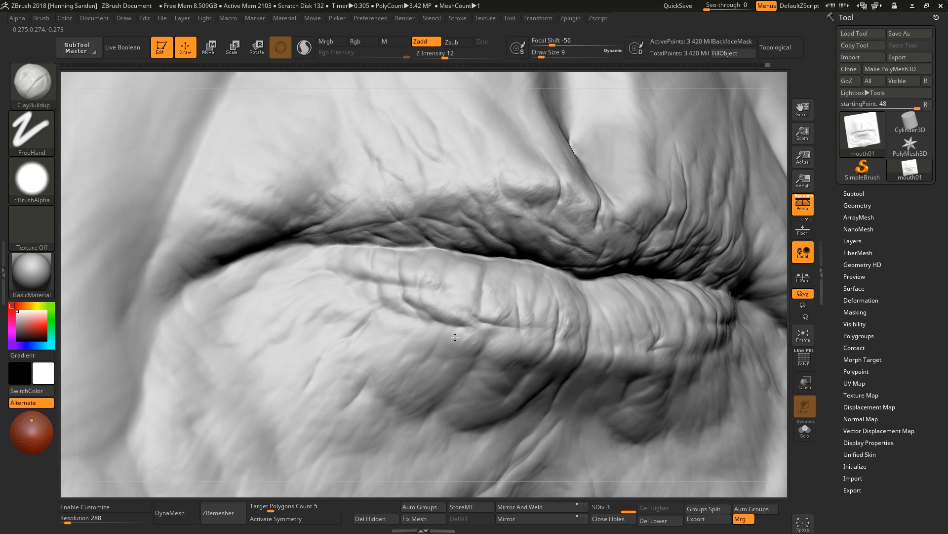
mouse_move(455, 337)
right_down()
mouse_move(456, 358)
mouse_move(498, 395)
mouse_move(559, 393)
right_up()
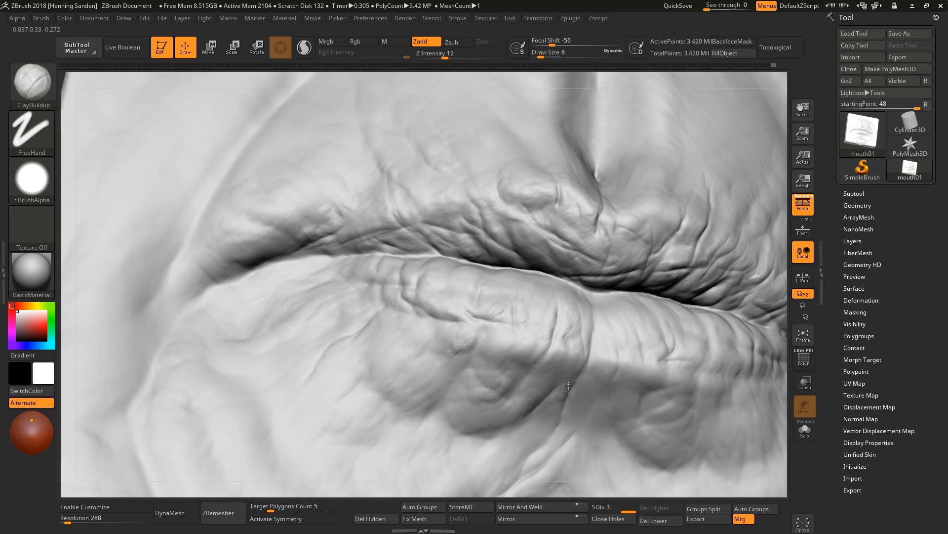
drag(536, 434, 555, 418)
right_drag(536, 442, 561, 432)
right_drag(617, 388, 613, 358)
drag(609, 342, 612, 348)
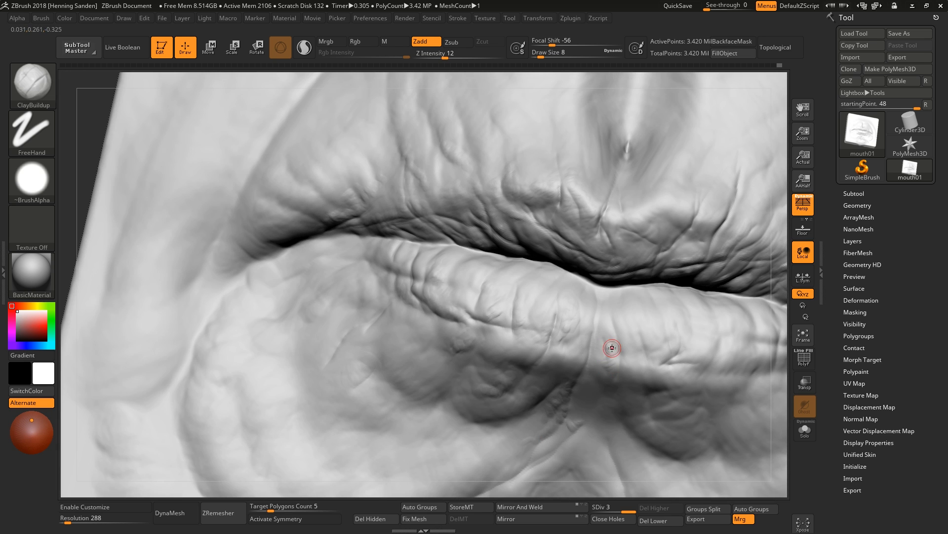
Add wrinkles to the upper lip's right side and the lower lip's center, returning the draw size to 9.
right_drag(612, 348, 662, 224)
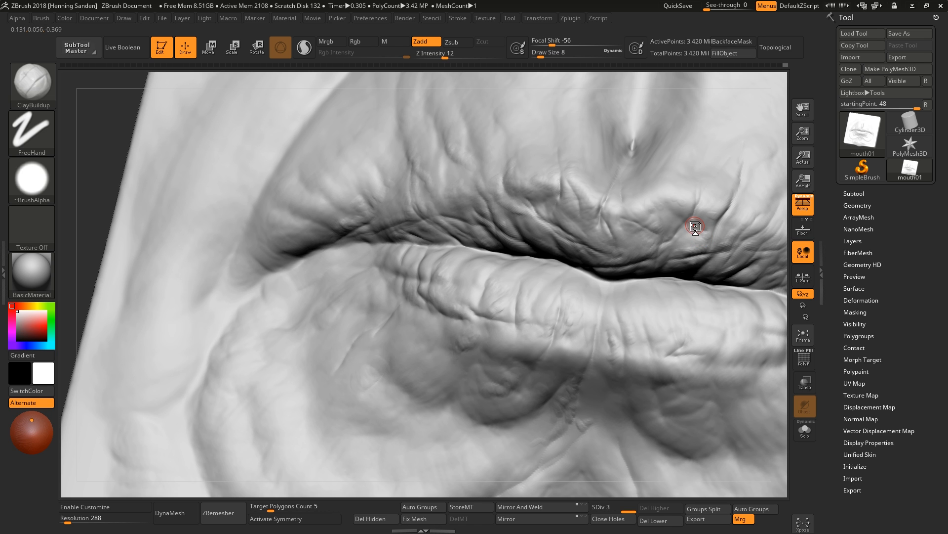
alt+right_drag(625, 316, 556, 291)
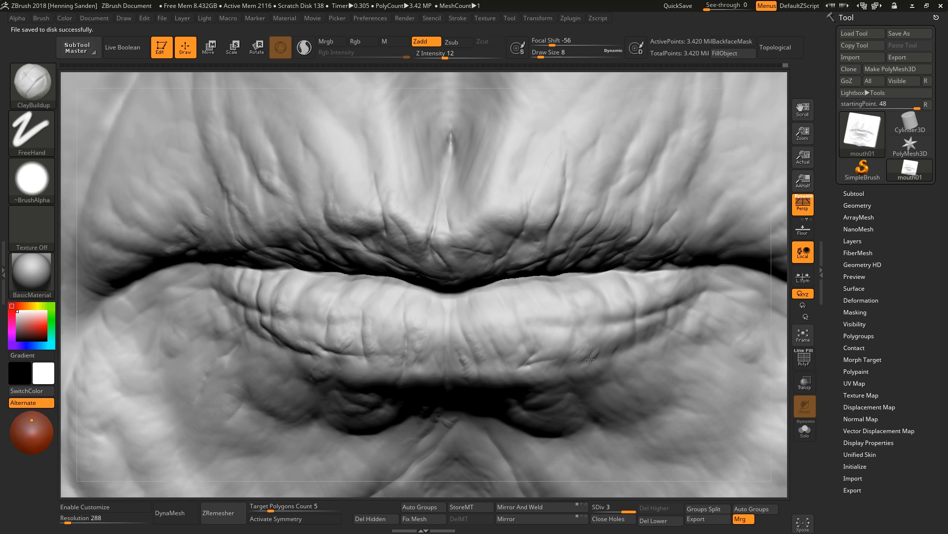
mouse_move(551, 376)
right_down()
mouse_move(561, 351)
mouse_move(554, 316)
right_up()
mouse_move(577, 300)
mouse_down()
mouse_move(539, 325)
mouse_move(519, 322)
mouse_up()
right_drag(501, 317, 495, 241)
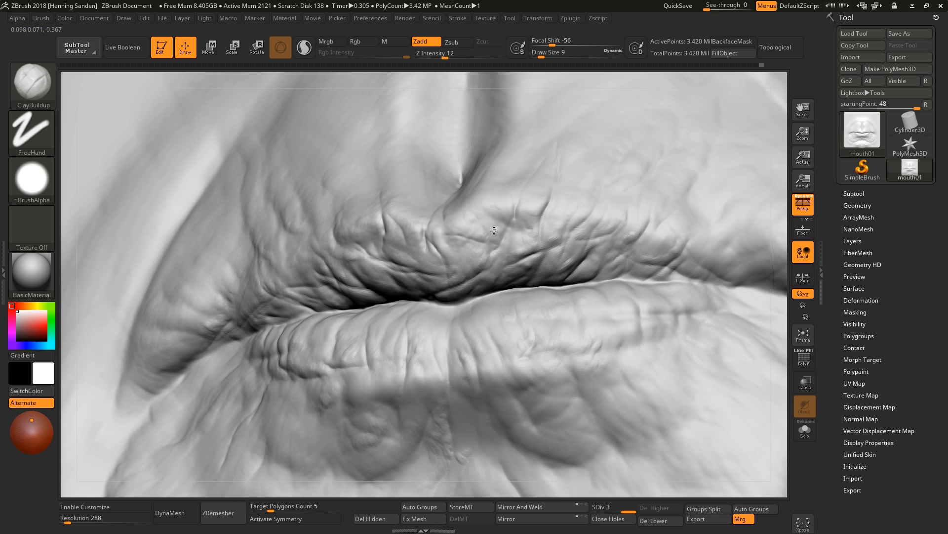
Add fine wrinkles across the upper lip's right side with ClayBuildup.
drag(497, 228, 499, 229)
right_drag(704, 277, 648, 314)
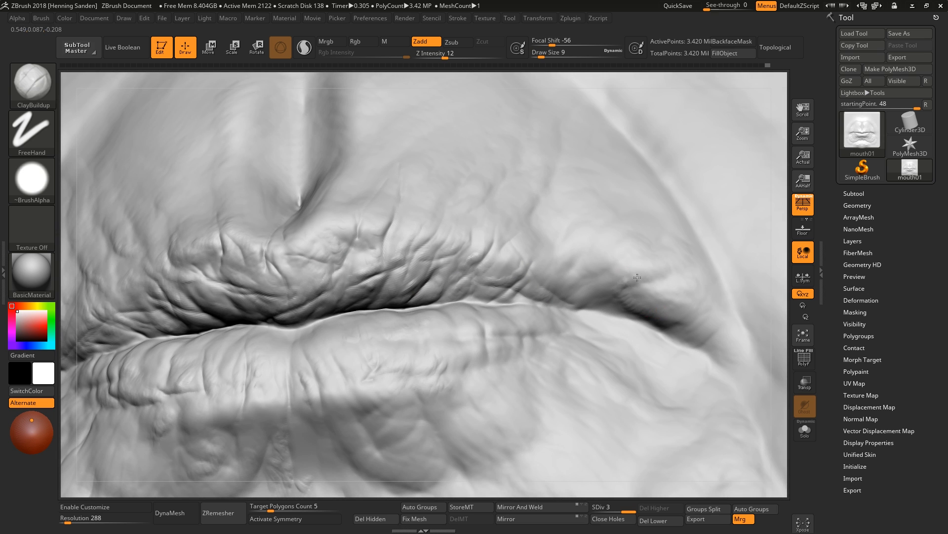
mouse_move(641, 277)
right_down()
mouse_move(608, 295)
mouse_move(598, 281)
mouse_move(615, 252)
mouse_move(577, 297)
right_up()
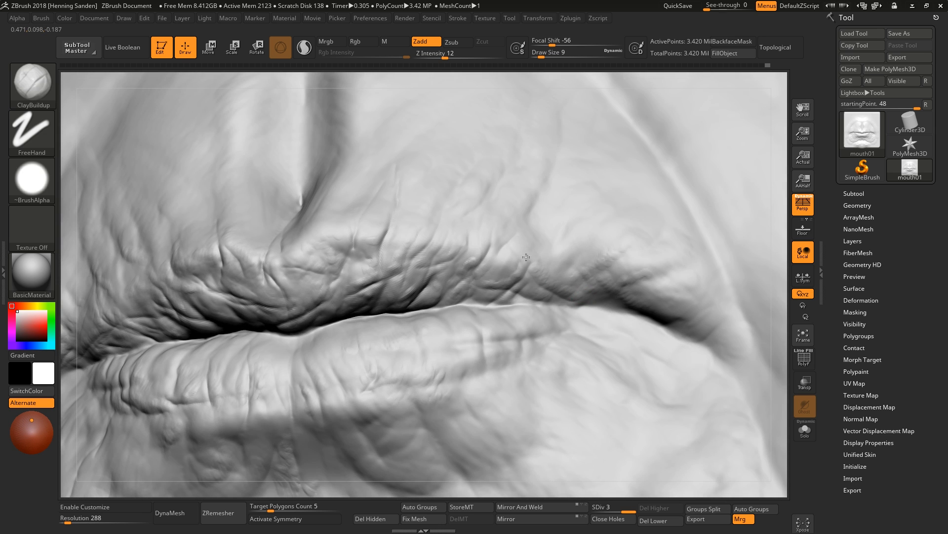
right_drag(526, 257, 504, 240)
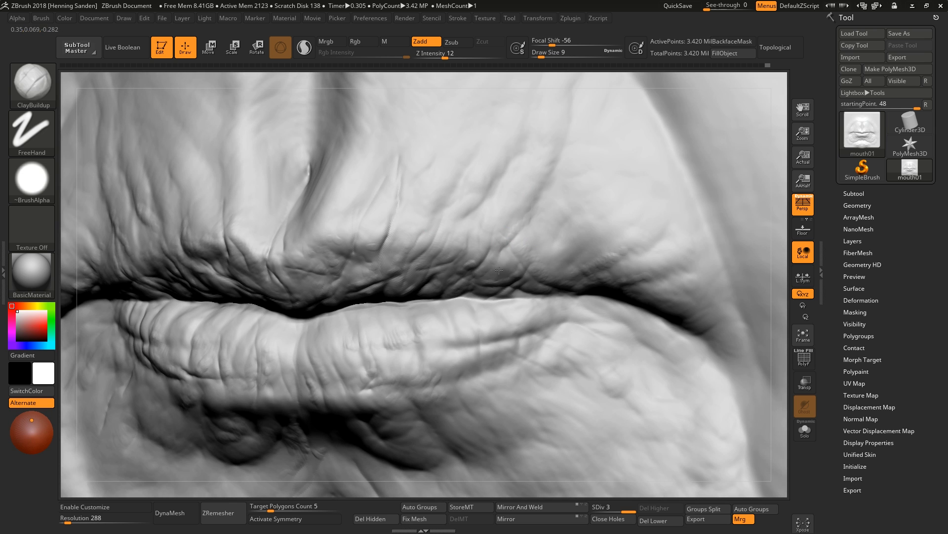
right_drag(514, 315, 502, 271)
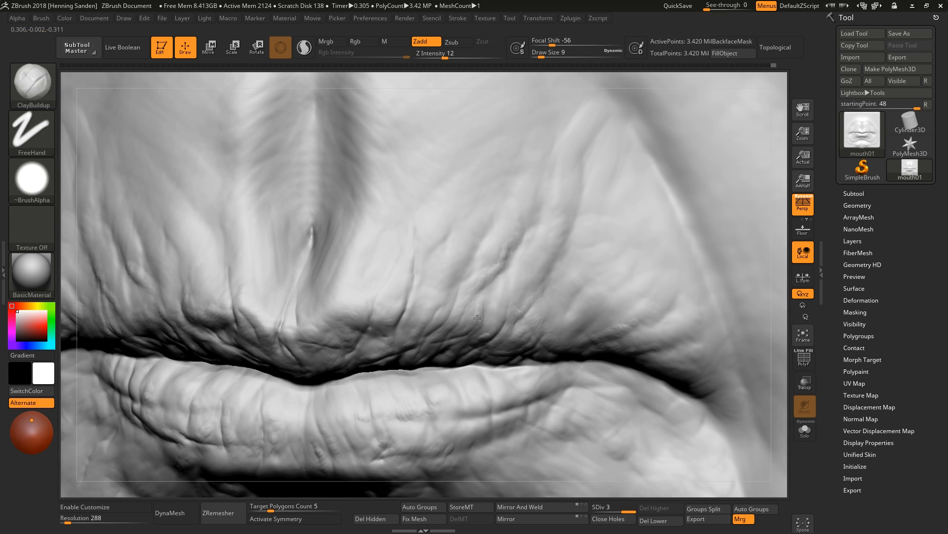
Build up wrinkles across the upper lip's center with ClayBuildup at draw size 7.
key(f)
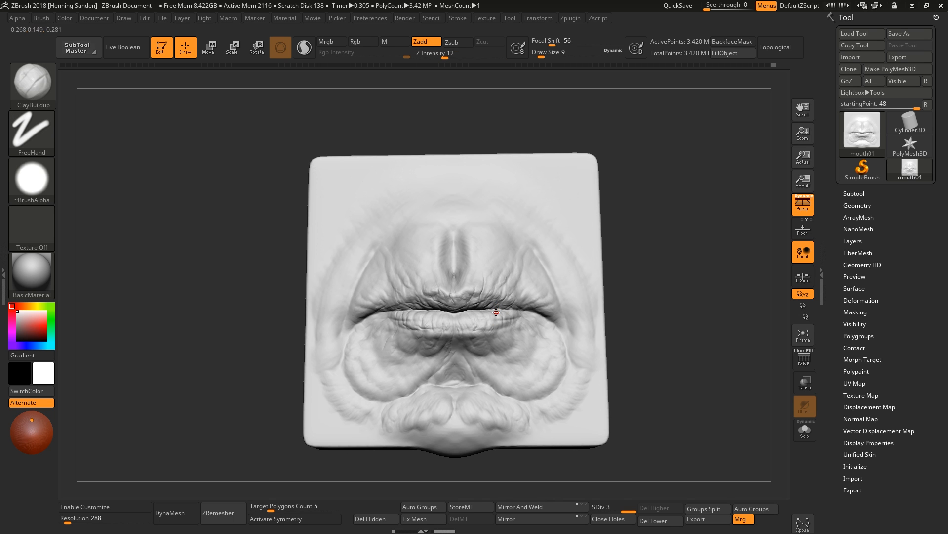
mouse_move(496, 313)
right_down()
mouse_move(467, 311)
mouse_move(455, 280)
mouse_move(432, 328)
mouse_move(424, 314)
mouse_move(434, 281)
right_up()
drag(434, 301, 433, 276)
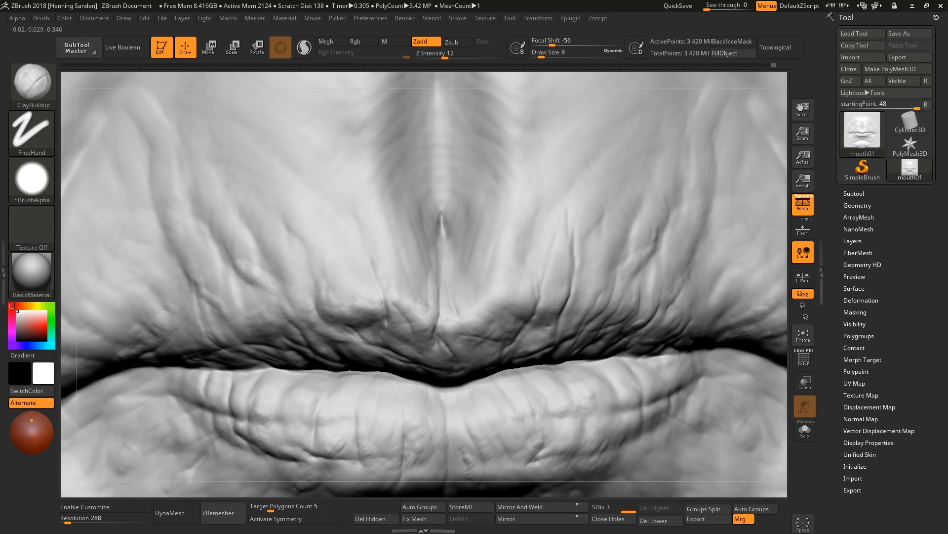
right_drag(423, 299, 490, 349)
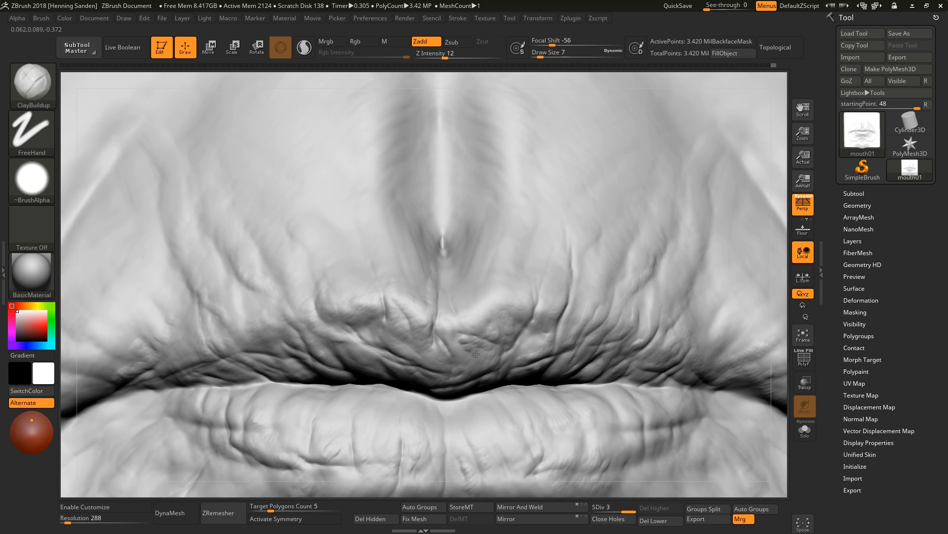
mouse_move(529, 339)
right_down()
mouse_move(533, 348)
mouse_move(569, 347)
mouse_move(567, 315)
right_up()
right_drag(557, 351, 612, 393)
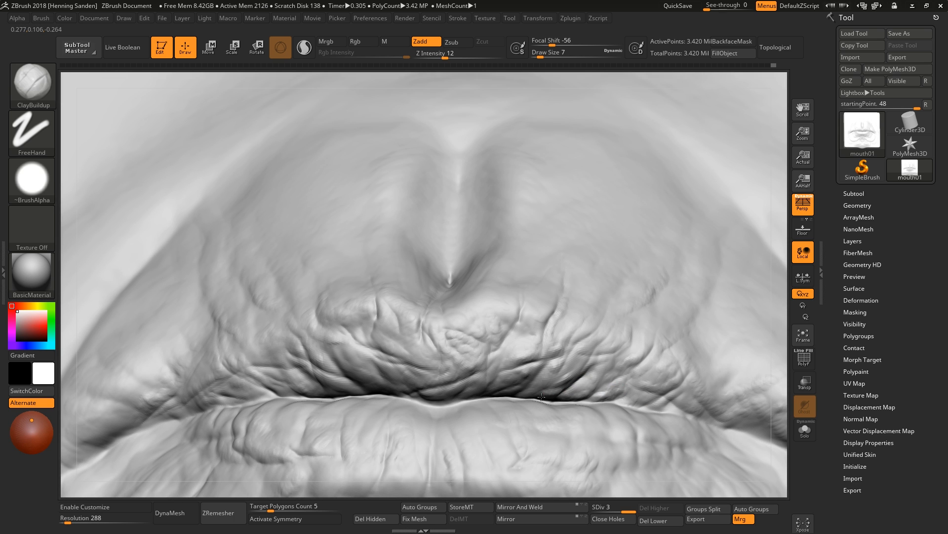
mouse_move(537, 390)
right_down()
mouse_move(451, 381)
mouse_move(461, 369)
mouse_move(384, 375)
right_up()
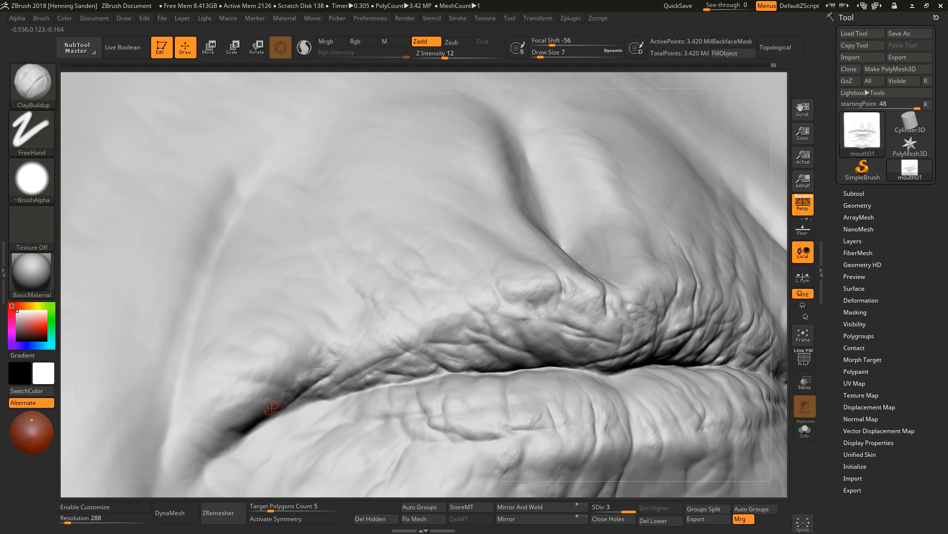
Add wrinkles around the left mouth corner with ClayBuildup at draw size 11.
right_drag(272, 408, 254, 422)
drag(255, 421, 306, 391)
alt+right_drag(324, 377, 489, 366)
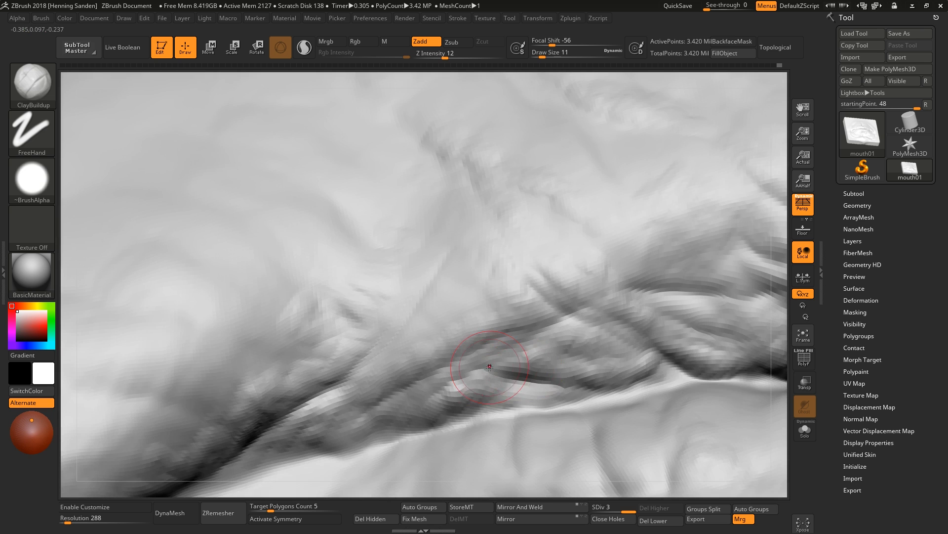
mouse_move(345, 371)
mouse_down()
mouse_move(370, 342)
mouse_move(343, 367)
mouse_up()
alt+right_drag(349, 366, 428, 352)
alt+right_drag(429, 352, 401, 381)
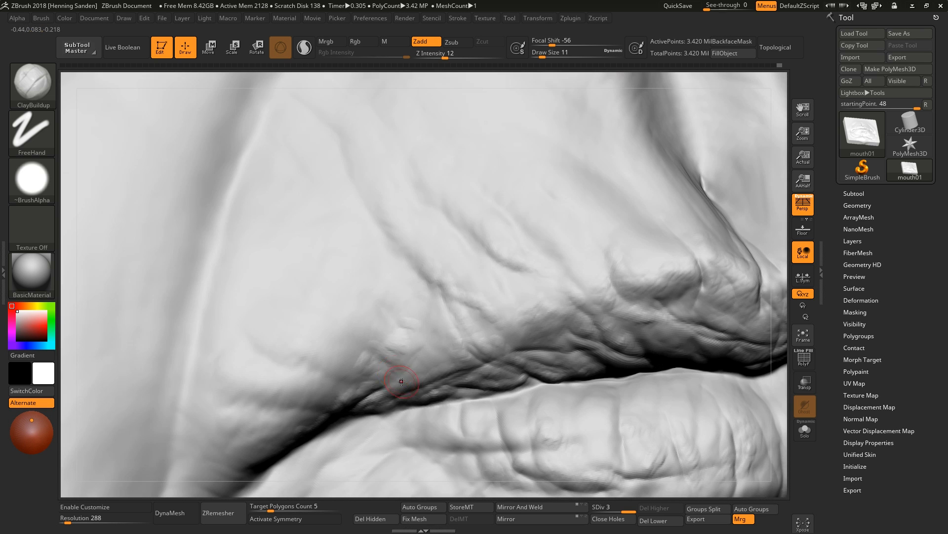
mouse_move(414, 363)
mouse_down()
mouse_move(446, 329)
mouse_move(439, 352)
mouse_up()
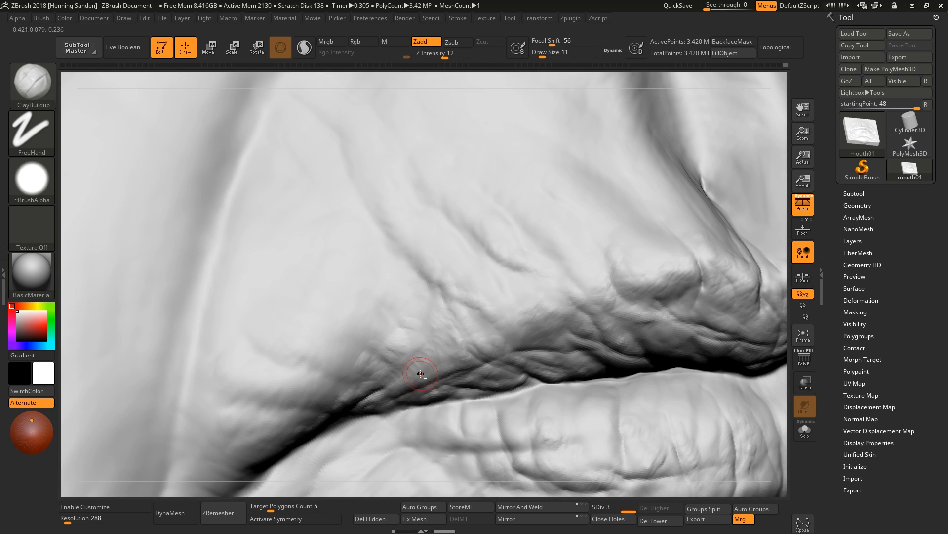
mouse_move(420, 373)
right_down()
mouse_move(434, 353)
mouse_move(369, 321)
right_up()
Set the draw size to 14 and build up wrinkles on the upper lip's left side above the corner.
mouse_move(491, 341)
right_down()
mouse_move(306, 343)
mouse_move(368, 316)
mouse_move(501, 324)
right_up()
key(s)
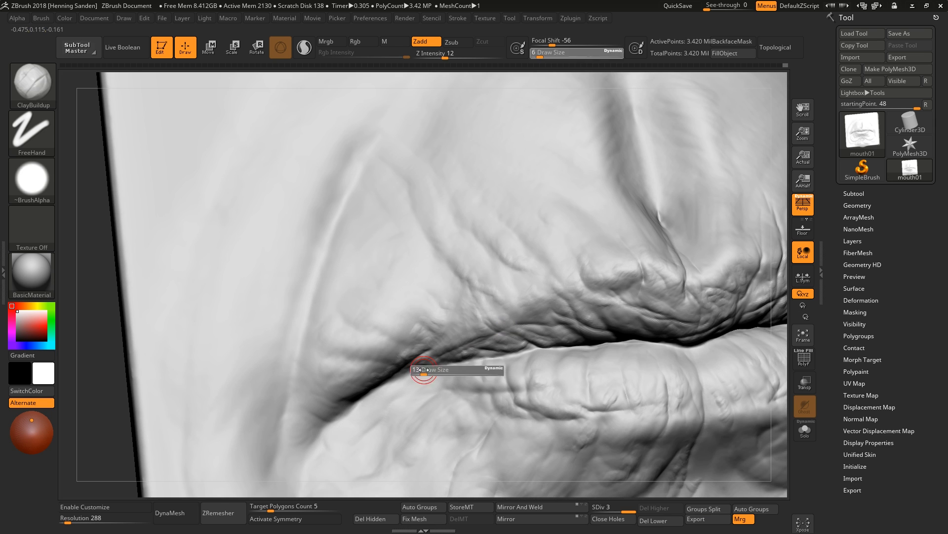
click(420, 371)
right_drag(406, 368, 455, 339)
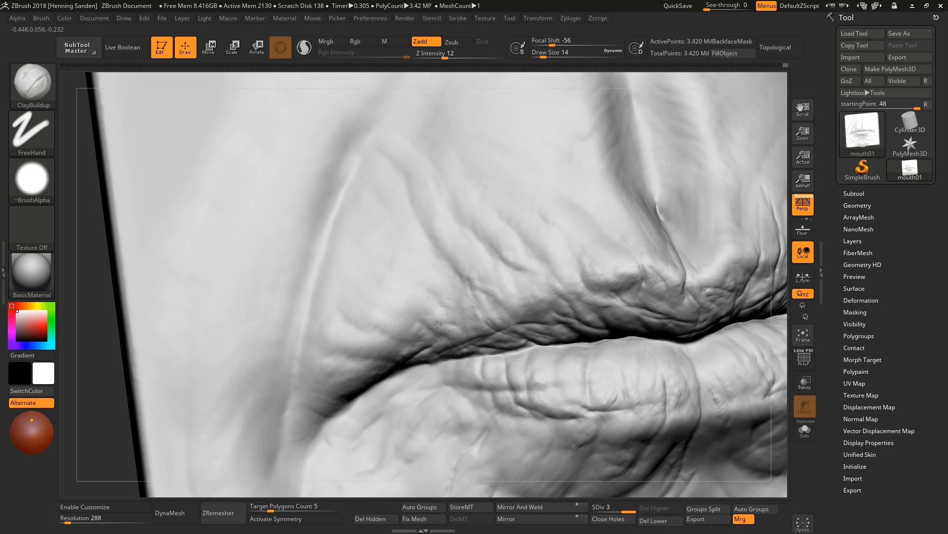
right_drag(417, 290, 397, 317)
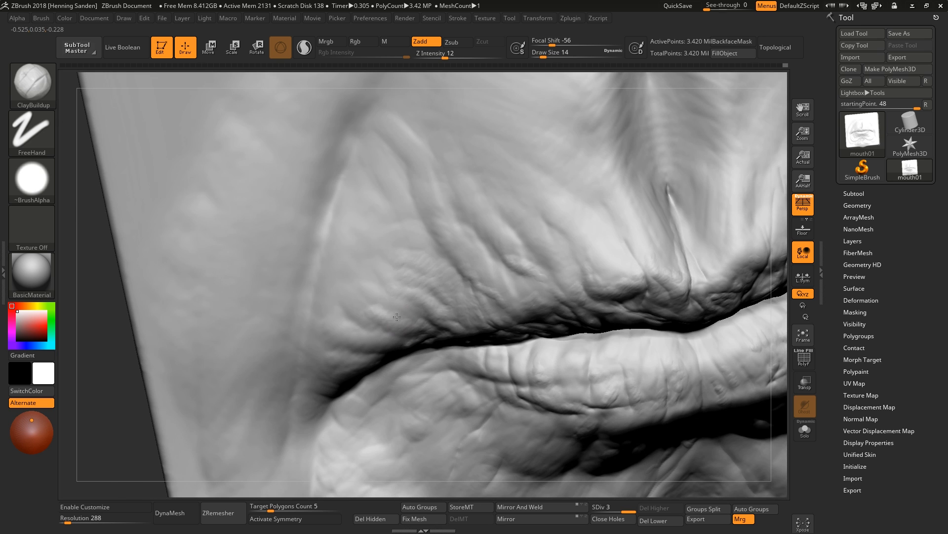
Build up wrinkle texture across the lower lip's left side with ClayBuildup at draw size 14.
right_drag(395, 355, 427, 361)
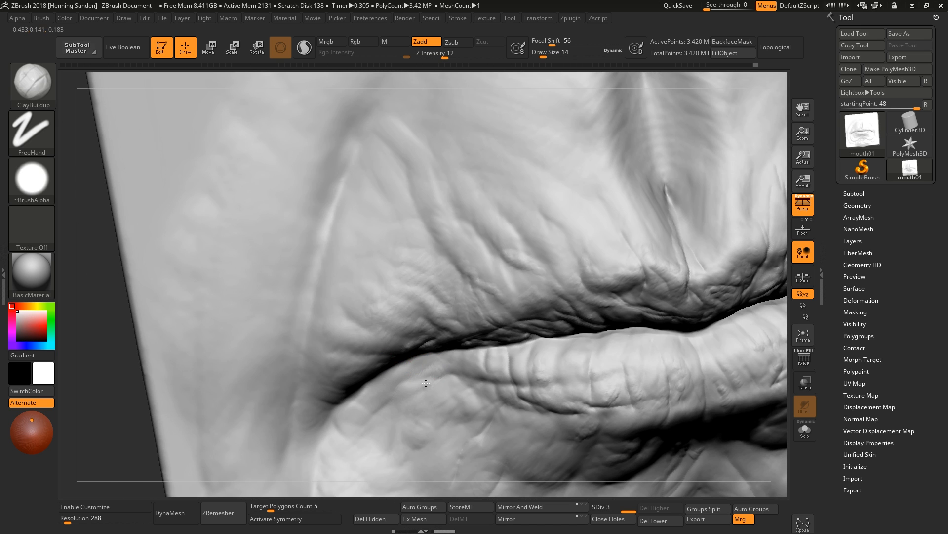
right_drag(447, 391, 638, 371)
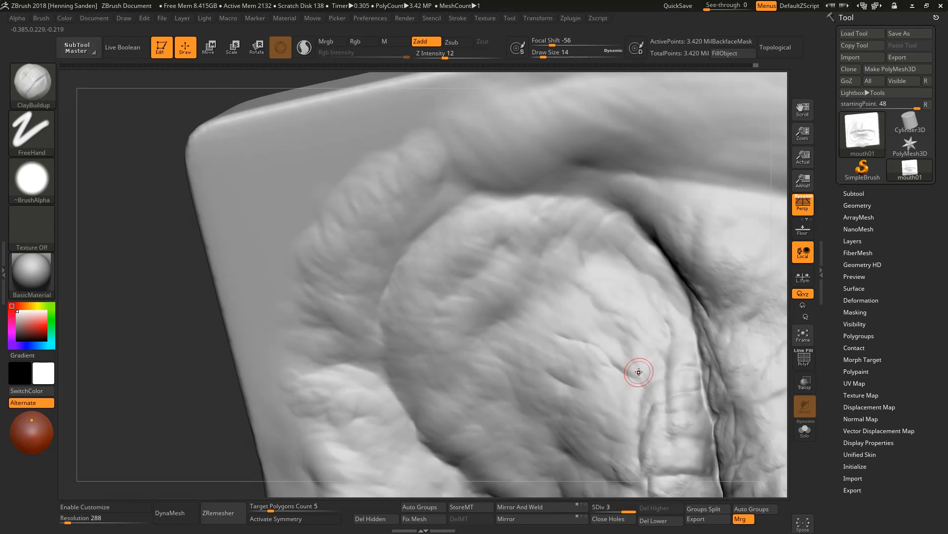
drag(639, 371, 603, 345)
right_drag(604, 344, 604, 342)
key(s)
drag(604, 342, 548, 313)
key(s)
key(s)
drag(602, 321, 569, 299)
mouse_move(581, 302)
right_down()
mouse_move(618, 324)
mouse_move(649, 385)
right_up()
drag(649, 388, 625, 397)
drag(593, 367, 543, 359)
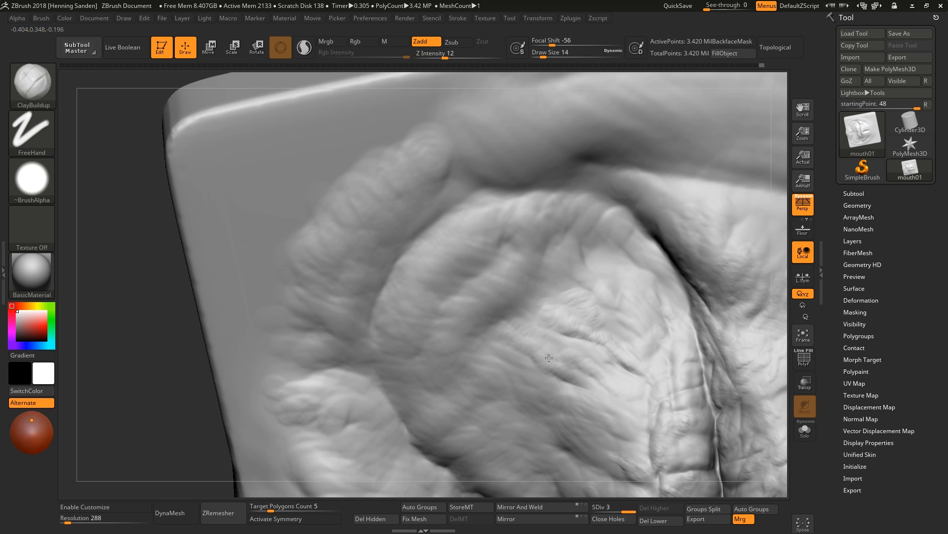
Add wrinkles along the lower lip and the chin folds beneath it with ClayBuildup at draw size 16.
ctrl+right_drag(549, 358, 576, 403)
right_drag(575, 403, 480, 345)
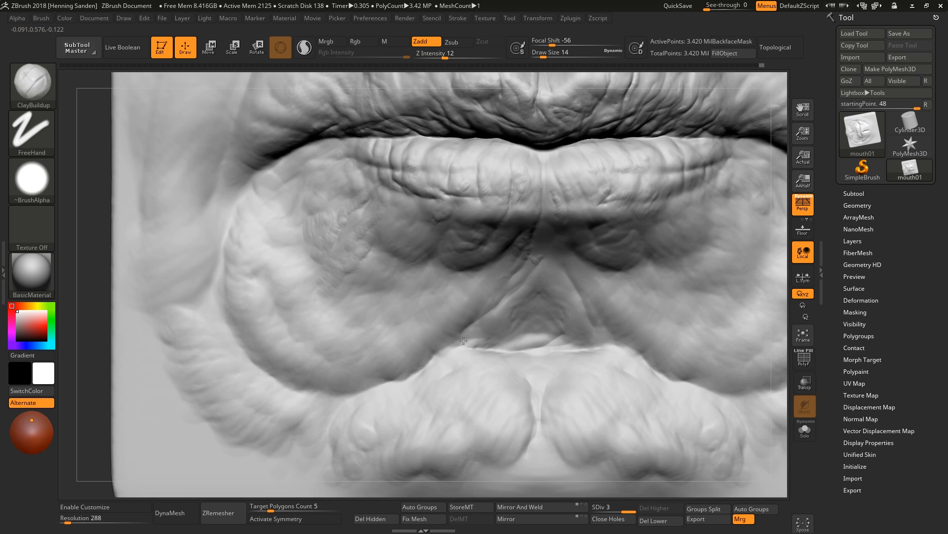
mouse_move(463, 341)
mouse_down()
mouse_move(484, 343)
mouse_move(491, 330)
mouse_move(441, 345)
mouse_up()
key([)
drag(498, 293, 440, 346)
key(])
mouse_move(382, 374)
mouse_down()
mouse_move(341, 401)
mouse_move(325, 444)
mouse_move(375, 372)
mouse_move(331, 396)
mouse_move(299, 380)
mouse_up()
alt+right_drag(372, 370, 516, 370)
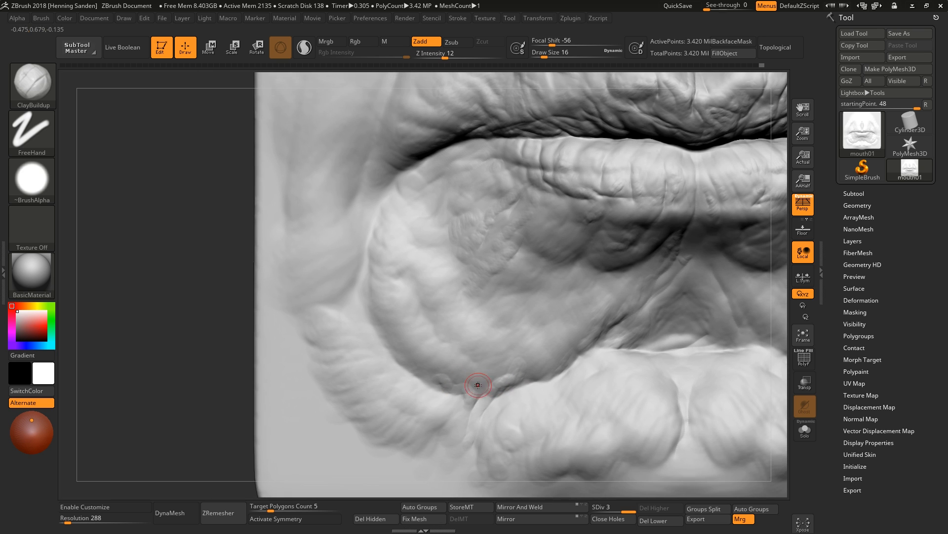
Continue building wrinkles on the lower lip's right side with ClayBuildup at draw size 20.
mouse_move(477, 387)
mouse_down()
mouse_move(419, 370)
mouse_move(499, 374)
mouse_move(549, 363)
mouse_up()
alt+right_drag(600, 386, 596, 316)
alt+right_drag(632, 430, 601, 348)
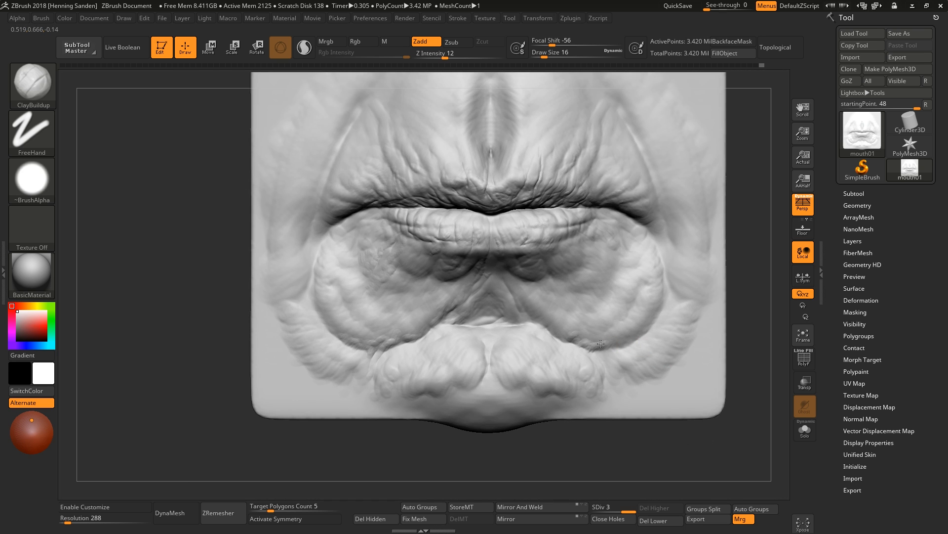
mouse_move(642, 328)
mouse_down()
mouse_move(593, 341)
mouse_move(558, 322)
mouse_up()
alt+right_drag(541, 302, 495, 274)
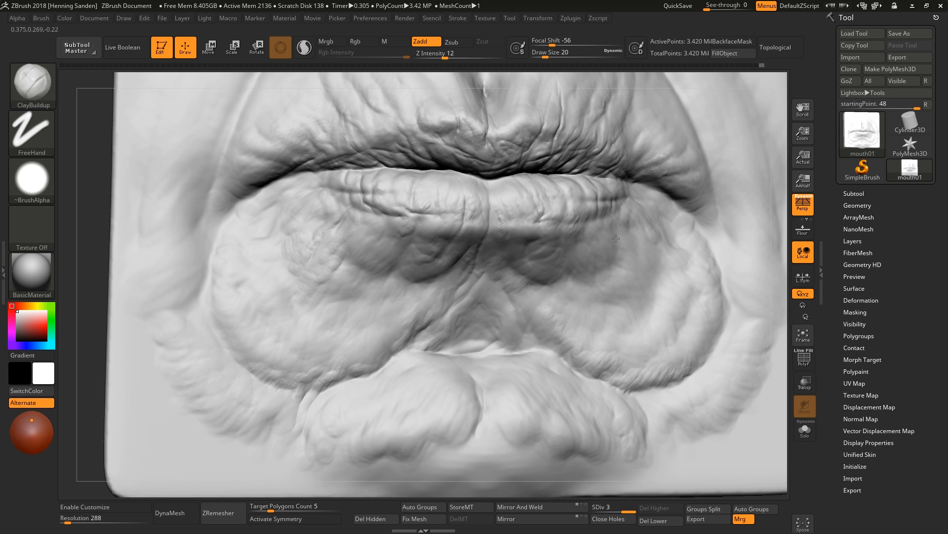
right_drag(598, 266, 611, 279)
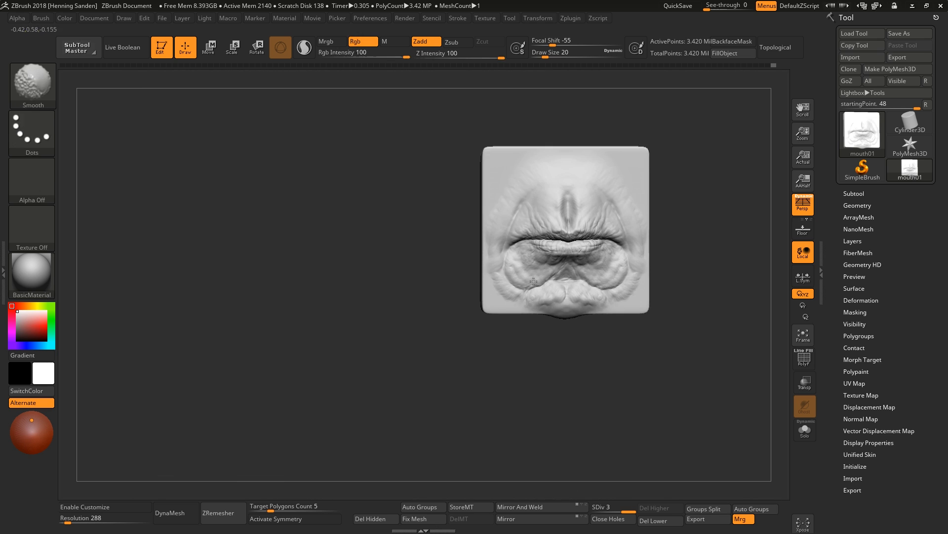
Reshape the upper lip's profile from the side with the Move brush at a large draw size.
right_drag(534, 281, 465, 266)
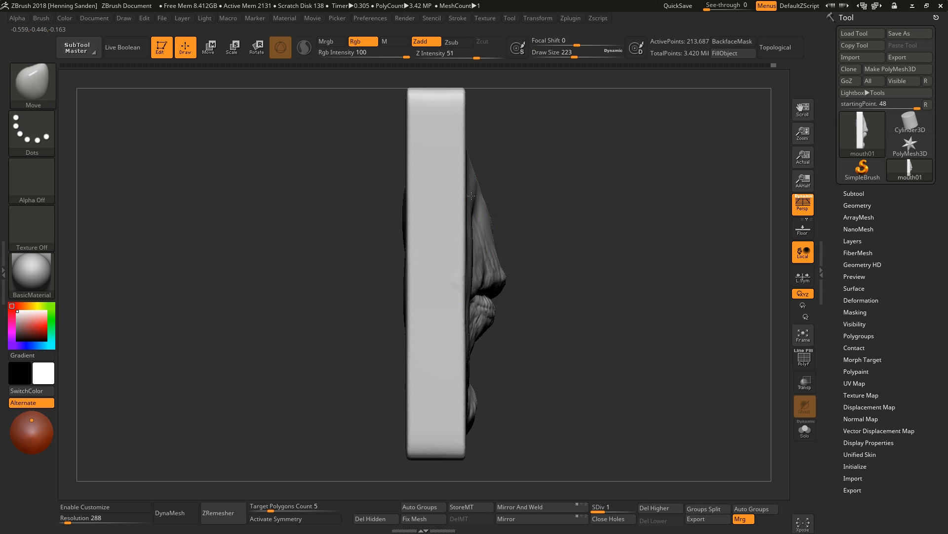
drag(471, 196, 489, 189)
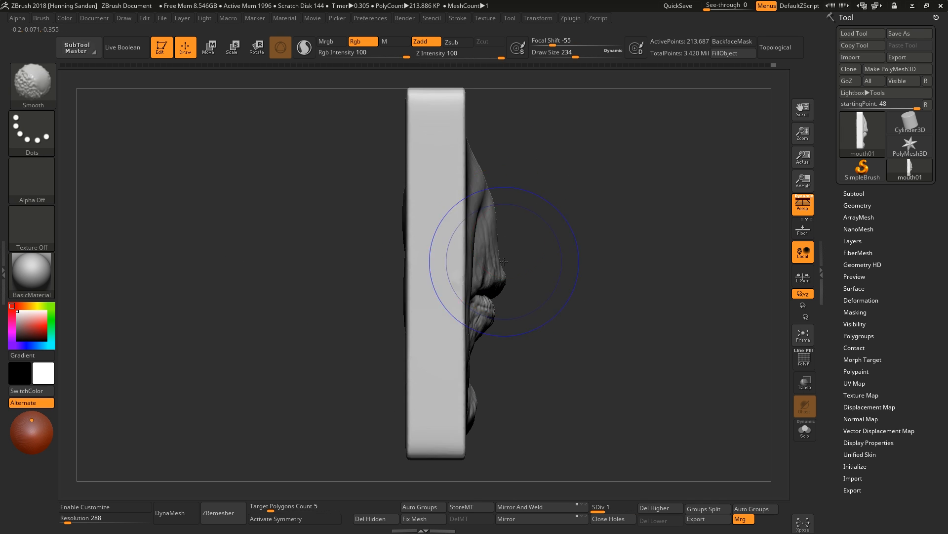
key(s)
mouse_move(507, 258)
right_down()
mouse_move(496, 239)
mouse_move(514, 241)
right_up()
key(s)
drag(515, 242, 508, 242)
right_drag(508, 242, 518, 243)
key(s)
drag(518, 243, 514, 242)
mouse_move(513, 242)
right_down()
mouse_move(547, 264)
mouse_move(514, 262)
right_up()
key(x)
Refine the upper lip's side profile with the Move brush at draw size 71.
key(x)
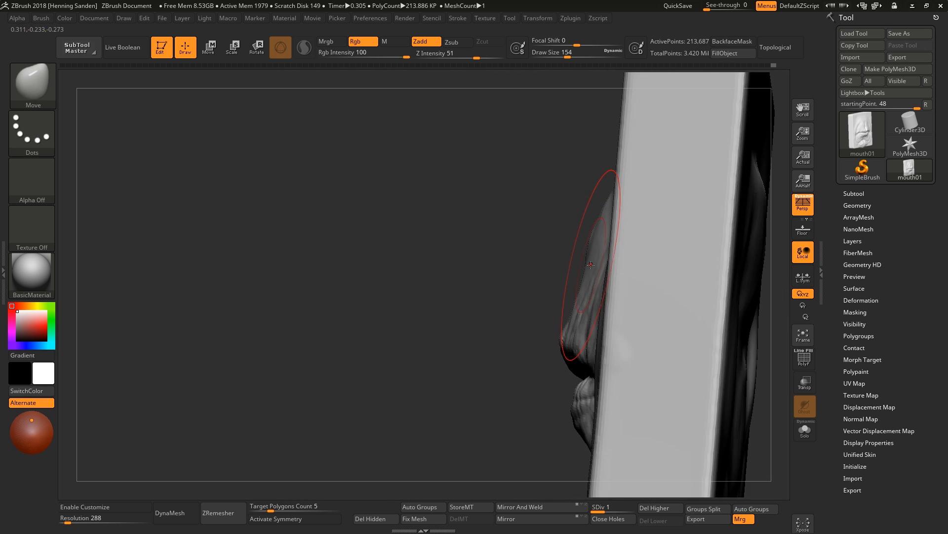
right_drag(586, 258, 573, 242)
drag(571, 237, 578, 227)
right_drag(578, 232, 682, 277)
mouse_move(558, 310)
right_down()
mouse_move(542, 298)
mouse_move(546, 307)
right_up()
key(s)
drag(546, 307, 550, 324)
key(x)
right_drag(550, 327, 559, 324)
key(s)
drag(559, 324, 556, 324)
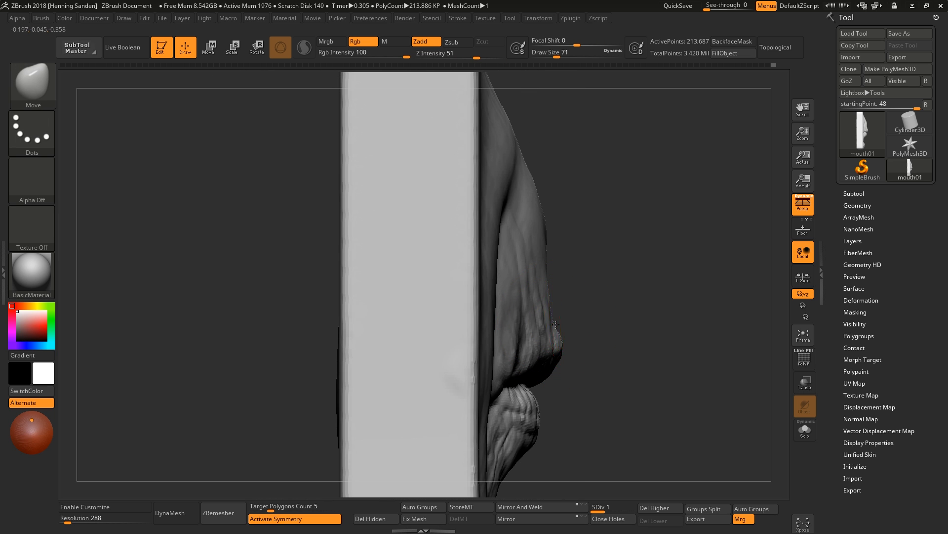
right_drag(558, 334, 559, 316)
key(s)
drag(552, 289, 560, 300)
alt+right_drag(561, 301, 568, 213)
key(s)
drag(557, 324, 553, 324)
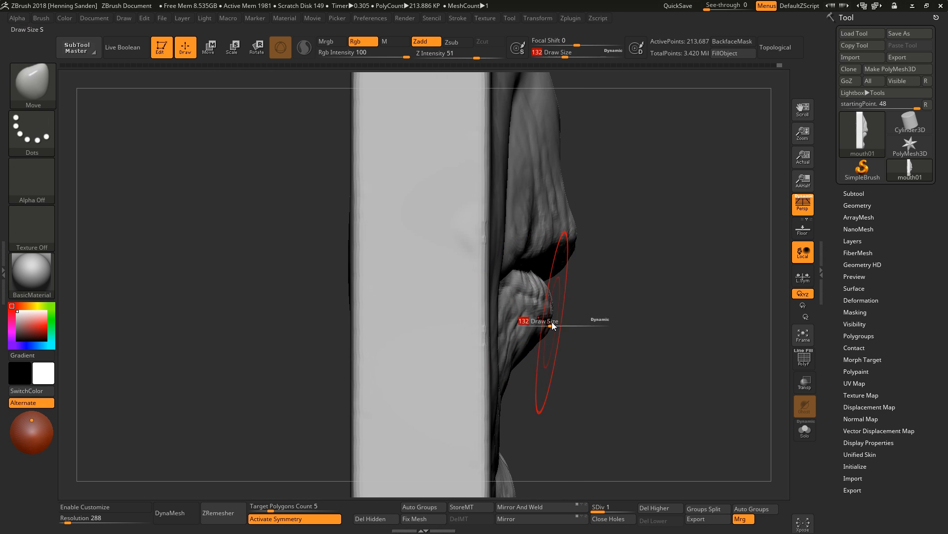
Adjust the lower lip's shape with the Move brush at draw size 74, working from side and front.
mouse_move(551, 324)
alt+right_down()
mouse_move(546, 247)
mouse_move(535, 330)
alt+right_up()
key(s)
drag(533, 385, 530, 386)
drag(525, 442, 534, 447)
right_drag(548, 420, 467, 360)
right_drag(535, 345, 495, 343)
drag(494, 343, 489, 337)
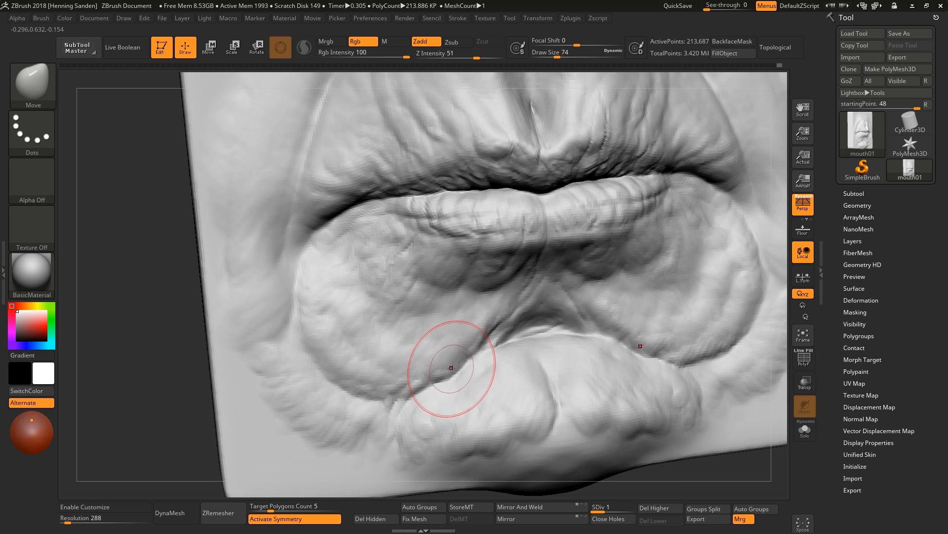
drag(449, 372, 443, 367)
drag(390, 397, 387, 390)
mouse_move(387, 390)
ctrl+right_down()
mouse_move(395, 296)
mouse_move(444, 356)
ctrl+right_up()
Carve creases around the upper lip and nasolabial folds with DamStandard in Zsub mode.
key(b)
key(d)
key(s)
key(s)
drag(496, 344, 505, 344)
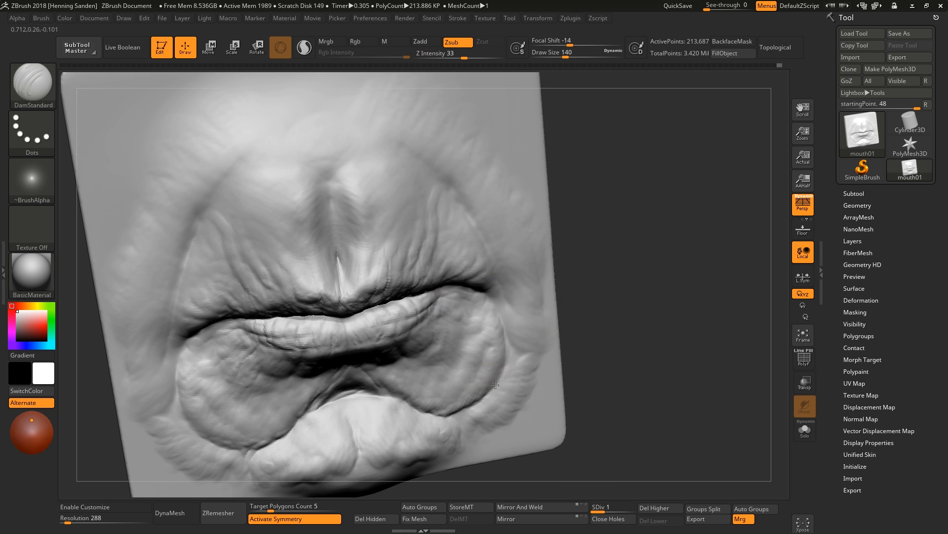
drag(463, 408, 489, 377)
drag(496, 305, 481, 379)
mouse_move(461, 391)
shift+right_down()
mouse_move(438, 377)
mouse_move(510, 265)
shift+right_up()
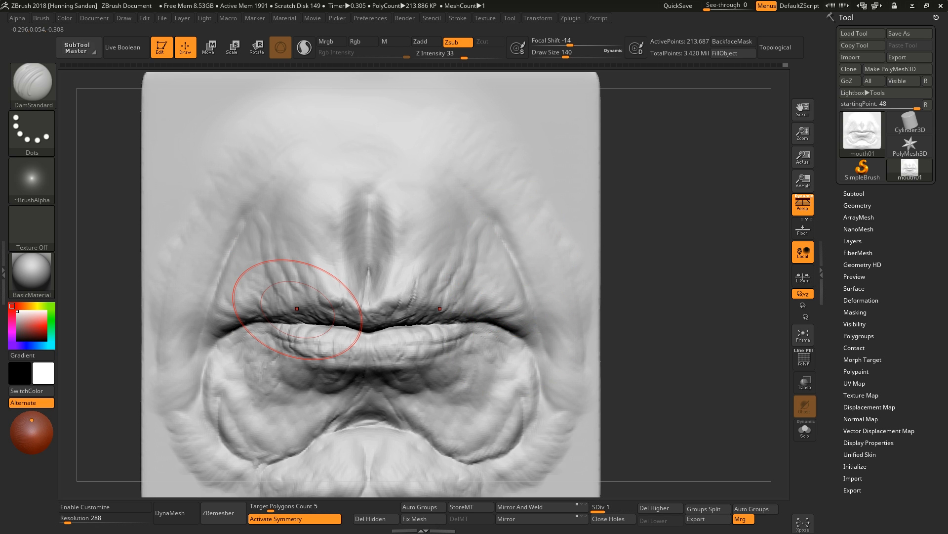
mouse_move(467, 261)
mouse_down()
mouse_move(489, 323)
mouse_move(506, 321)
mouse_up()
key(])
drag(511, 257, 532, 312)
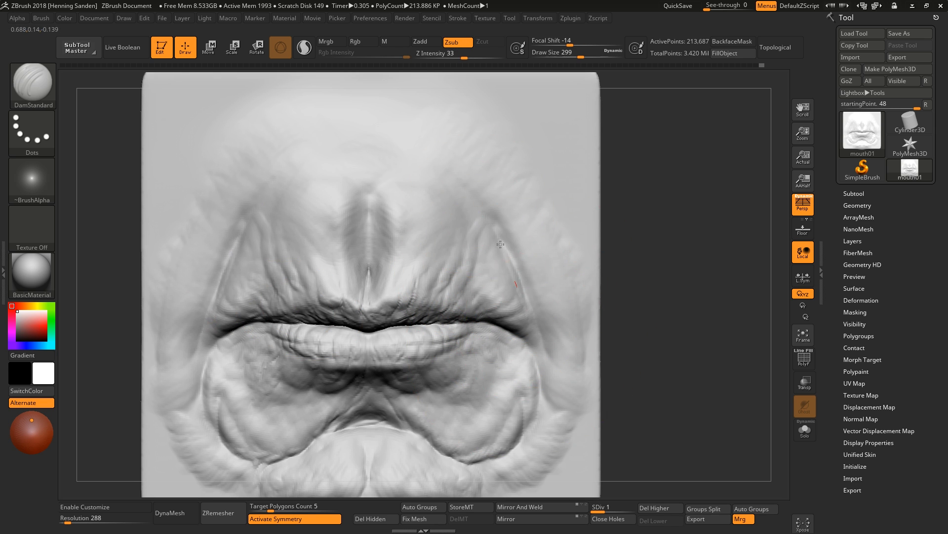
drag(493, 214, 526, 308)
Build up the cheek folds beside the upper lip with ClayBuildup at draw size 83.
key(b)
key(c)
key(b)
right_drag(457, 197, 519, 295)
key(s)
drag(519, 295, 511, 292)
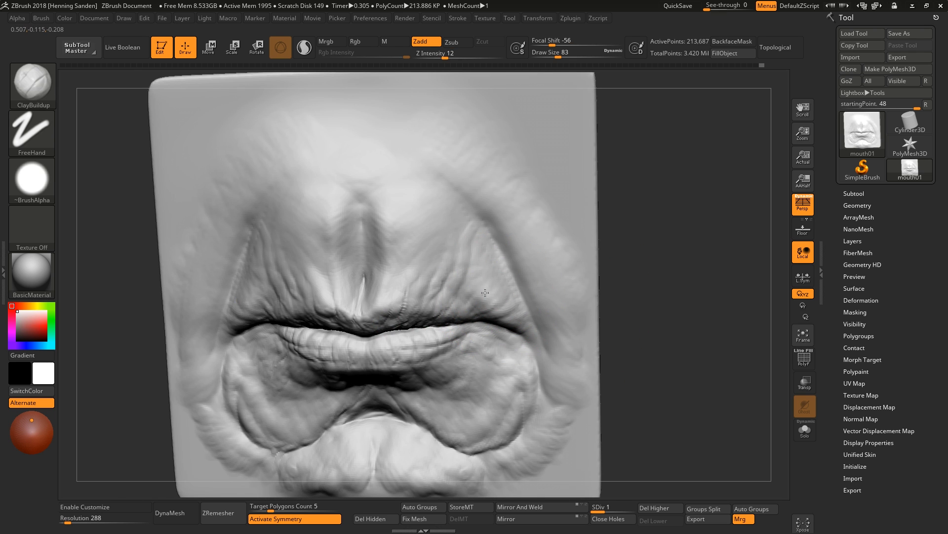
right_drag(517, 323, 535, 286)
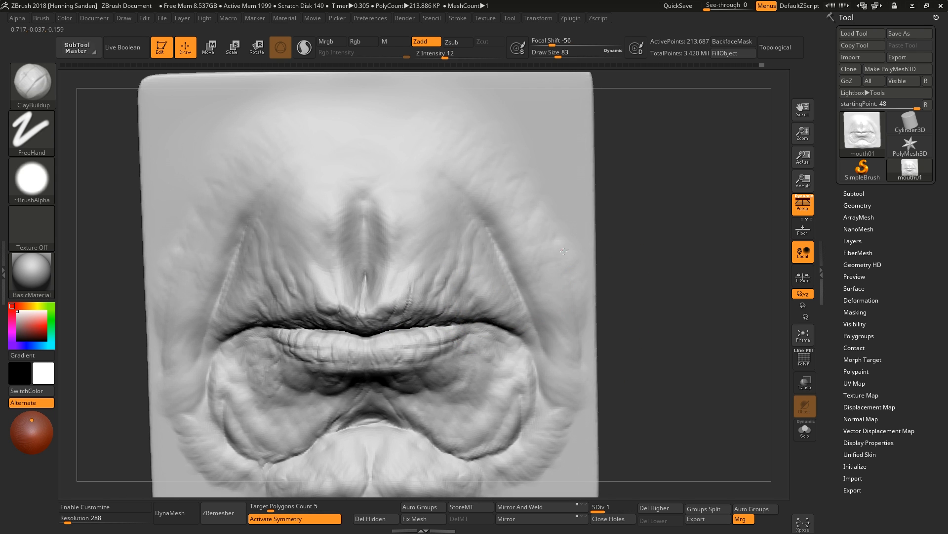
mouse_move(402, 387)
alt+right_down()
mouse_move(519, 303)
mouse_move(647, 275)
alt+right_up()
key(s)
drag(476, 354, 451, 352)
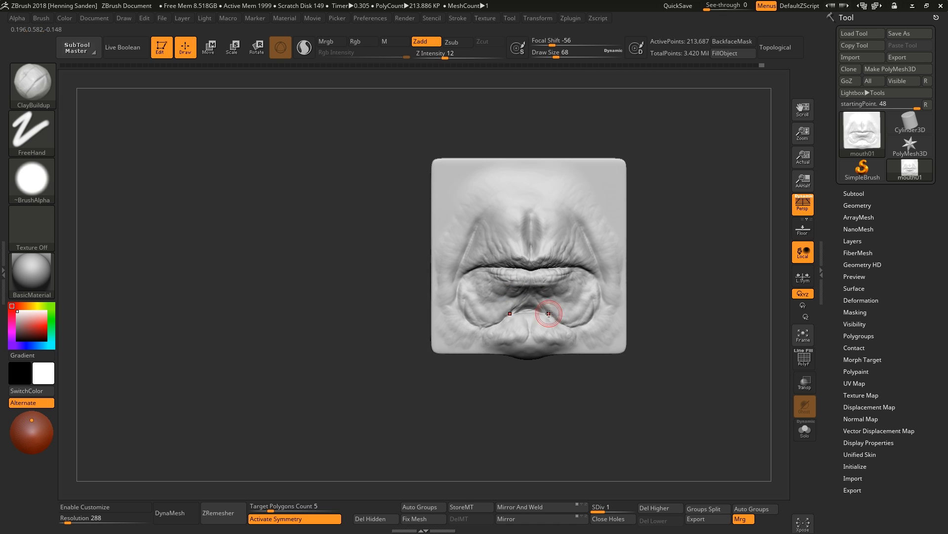
Smooth the plate surface above the upper lip and nose area.
key(f)
right_drag(509, 231, 508, 193)
key(shift+f)
key(shift+f)
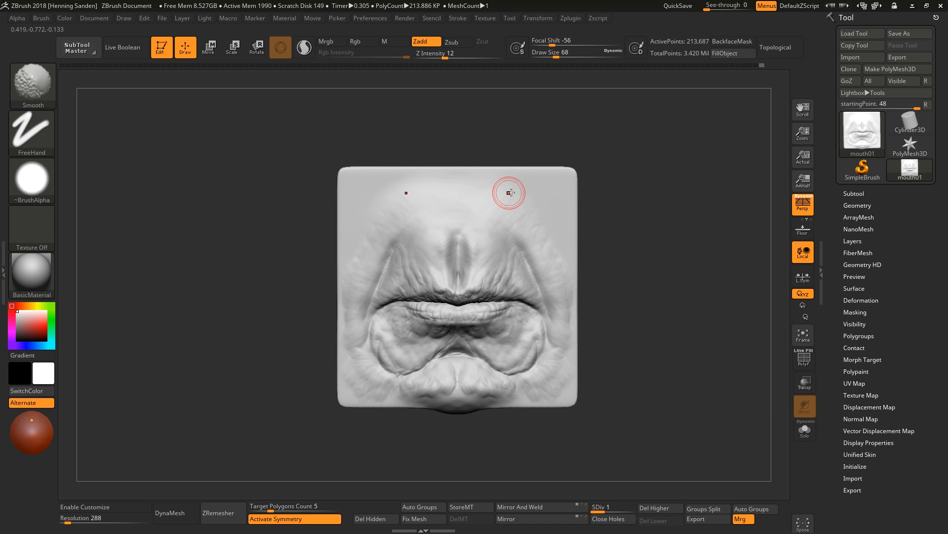
ctrl+drag(635, 119, 273, 222)
ctrl+click(655, 199)
key(x)
ctrl+drag(628, 208, 593, 224)
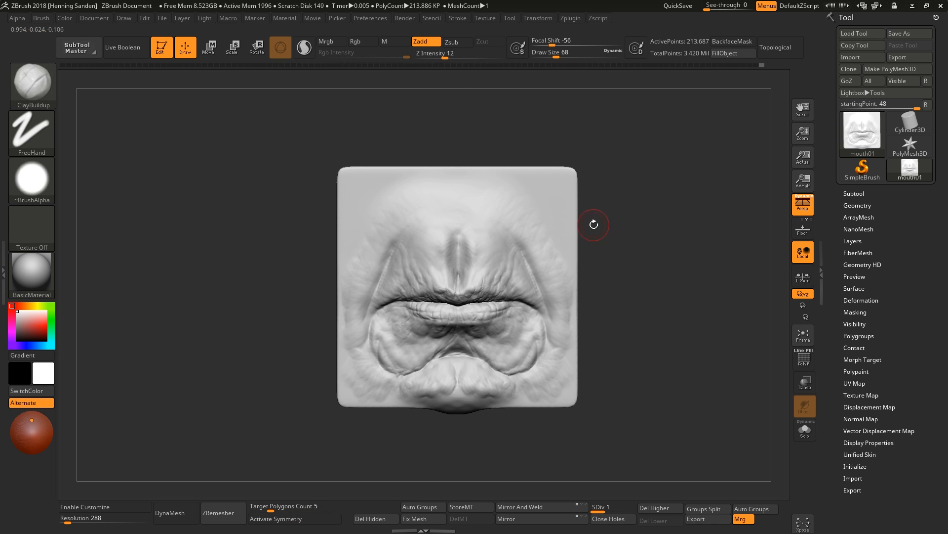
Try to shorten the plate by masking the lips and moving its top section down with Transpose.
key(s)
drag(538, 184, 562, 184)
ctrl+drag(621, 129, 290, 221)
key(r)
key(ctrl+i)
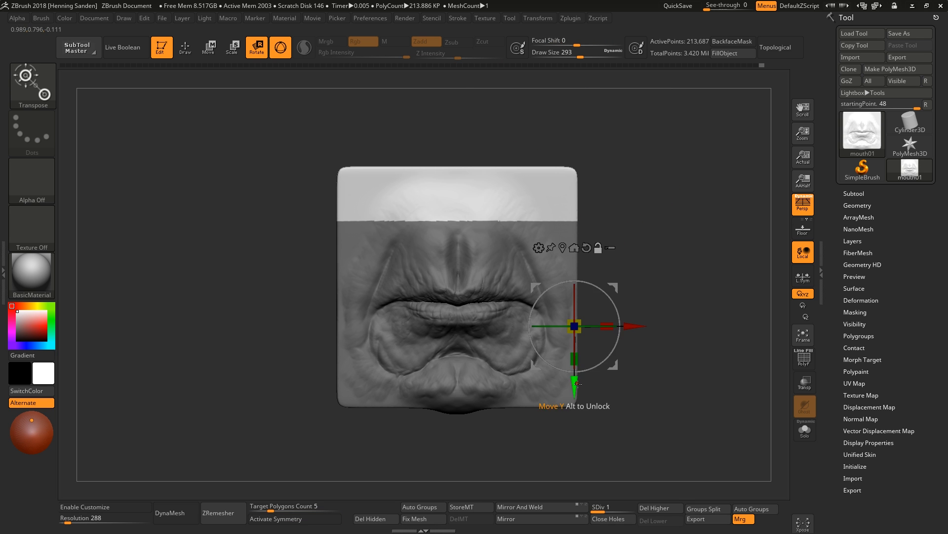
alt+drag(573, 397, 573, 293)
drag(574, 256, 574, 228)
ctrl+drag(601, 194, 612, 203)
key(q)
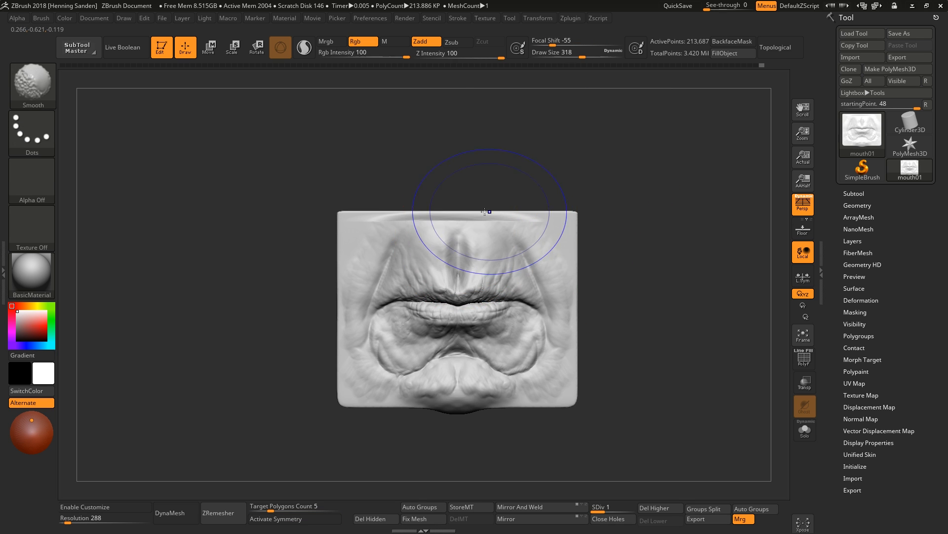
Smooth near the plate's top edge, then undo the last three operations.
ctrl+right_drag(533, 213, 531, 249)
key(s)
click(530, 249)
drag(550, 228, 415, 228)
right_drag(389, 227, 503, 248)
key(ctrl+z)
key(ctrl+z)
key(ctrl+z)
Turn off perspective and shorten the plate by moving its unmasked top section down with Transpose.
key(p)
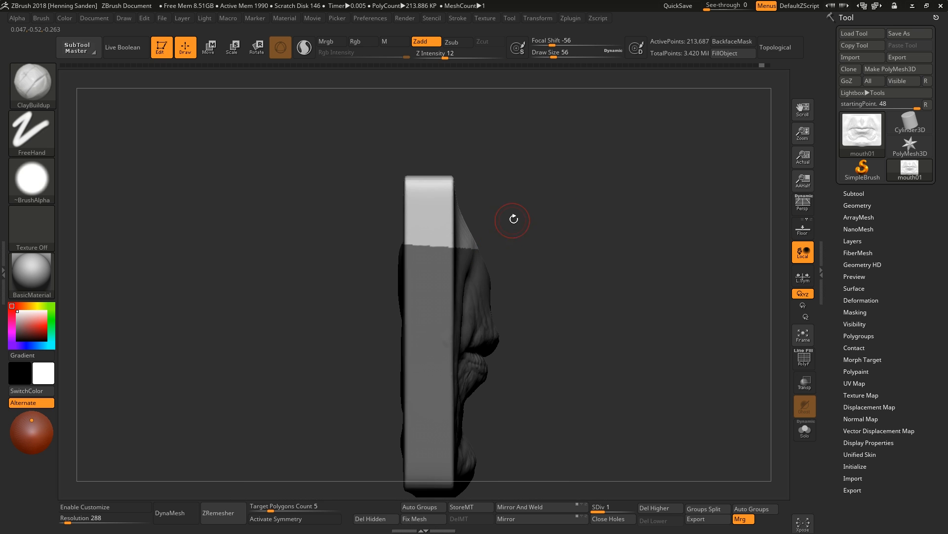
ctrl+drag(514, 218, 525, 231)
ctrl+drag(530, 245, 370, 119)
key(r)
shift+right_drag(518, 222, 691, 205)
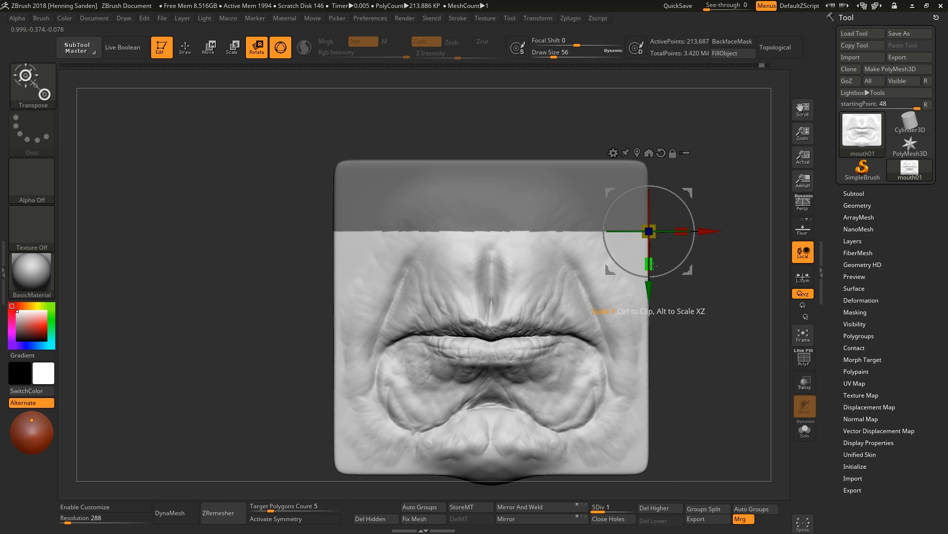
key(ctrl+z)
ctrl+click(677, 267)
drag(649, 265, 649, 235)
mouse_move(652, 234)
shift+right_down()
mouse_move(705, 231)
mouse_move(583, 232)
shift+right_up()
ctrl+drag(627, 207, 643, 222)
key(q)
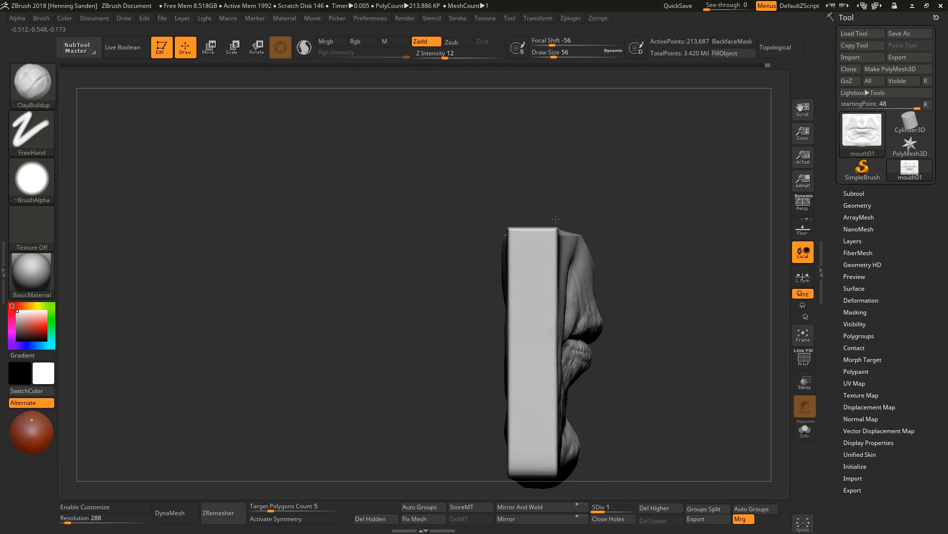
Reshape the area above the upper lip with the Move brush at draw size 104.
right_drag(638, 218, 583, 242)
ctrl+right_drag(583, 243, 583, 277)
key(x)
shift+drag(567, 233, 655, 169)
mouse_move(627, 193)
shift+right_down()
mouse_move(551, 183)
mouse_move(450, 138)
shift+right_up()
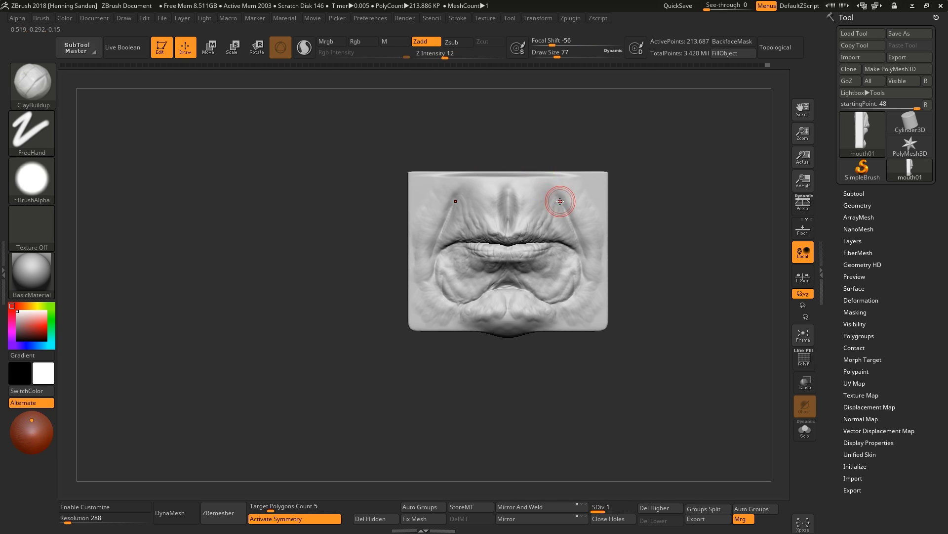
right_drag(559, 201, 509, 198)
ctrl+right_drag(509, 198, 509, 232)
key(b)
key(m)
key(v)
key(s)
drag(557, 157, 563, 157)
right_drag(563, 157, 593, 163)
drag(494, 178, 477, 168)
mouse_move(607, 177)
shift+right_down()
mouse_move(530, 173)
mouse_move(529, 148)
mouse_move(510, 208)
mouse_move(527, 226)
mouse_move(572, 237)
mouse_move(544, 192)
shift+right_up()
key(s)
drag(544, 192, 541, 192)
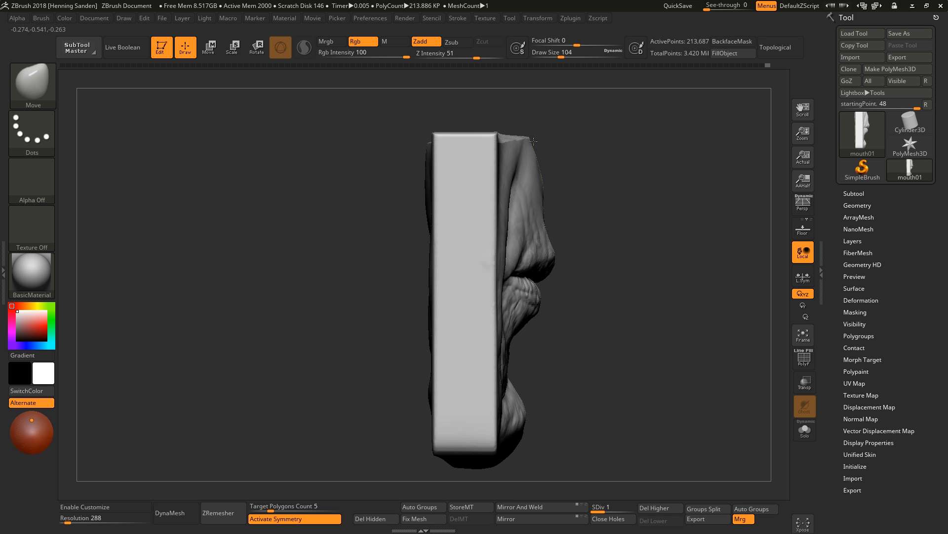
Pull the plate's upper area forward in profile with the Move brush at draw size 167.
mouse_move(540, 193)
right_down()
mouse_move(531, 134)
mouse_move(525, 144)
right_up()
drag(523, 130, 518, 117)
right_drag(520, 119, 544, 147)
key(s)
drag(543, 149, 559, 149)
right_drag(584, 195, 547, 271)
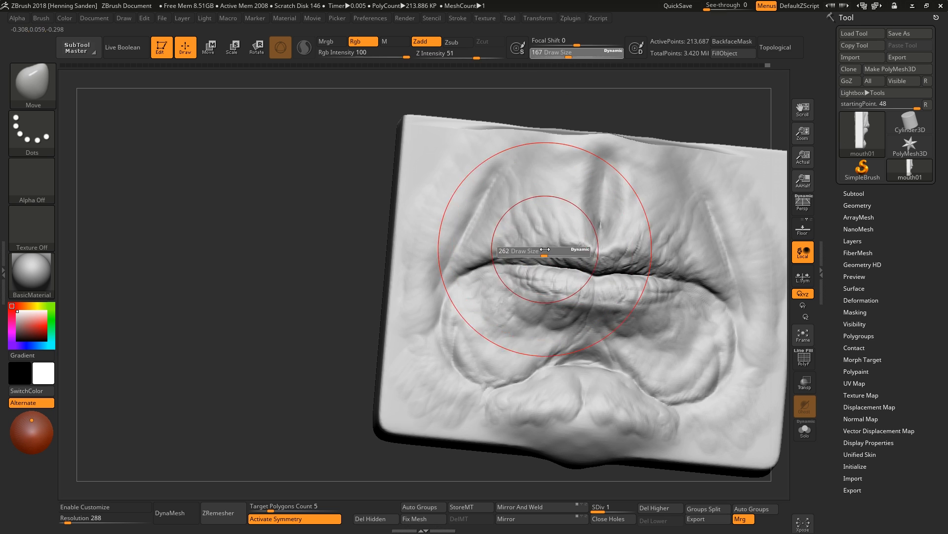
drag(510, 255, 511, 249)
shift+right_drag(583, 212, 606, 148)
Shape the area above the upper lip's left side with the Move brush at draw size 120.
key(s)
drag(607, 140, 548, 134)
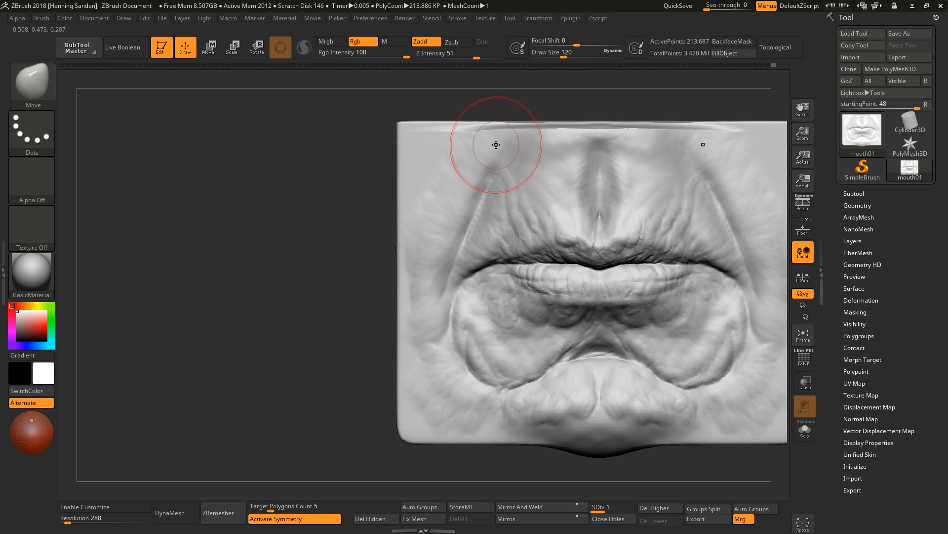
drag(484, 143, 483, 137)
ctrl+right_drag(486, 170, 498, 144)
right_drag(577, 164, 607, 200)
ctrl+right_drag(612, 205, 563, 341)
Build up form across the plate's upper area and top edge with ClayBuildup at draw size 87.
key(b)
key(c)
key(b)
drag(483, 176, 461, 177)
drag(466, 173, 437, 179)
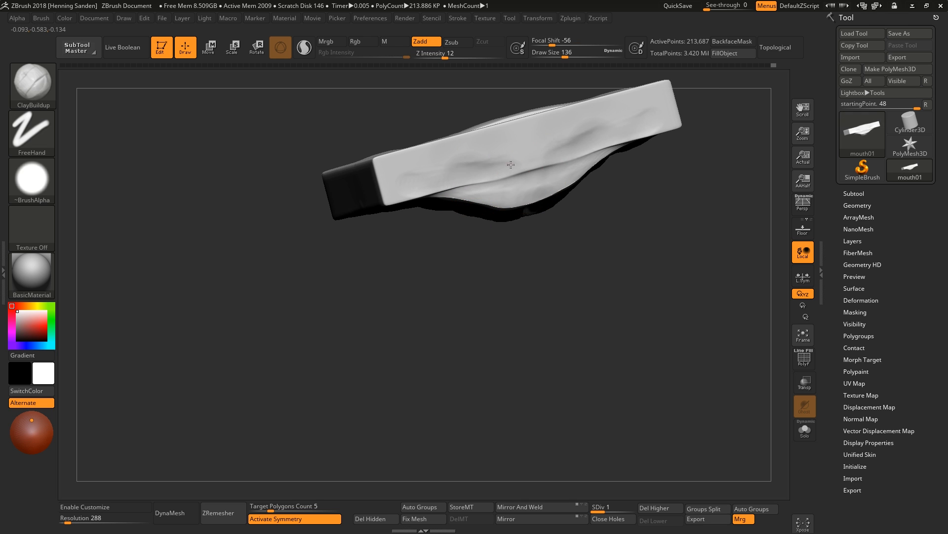
drag(514, 166, 494, 171)
drag(521, 160, 486, 173)
shift+right_drag(452, 208, 460, 109)
mouse_move(461, 109)
alt+right_down()
mouse_move(470, 199)
mouse_move(455, 169)
alt+right_up()
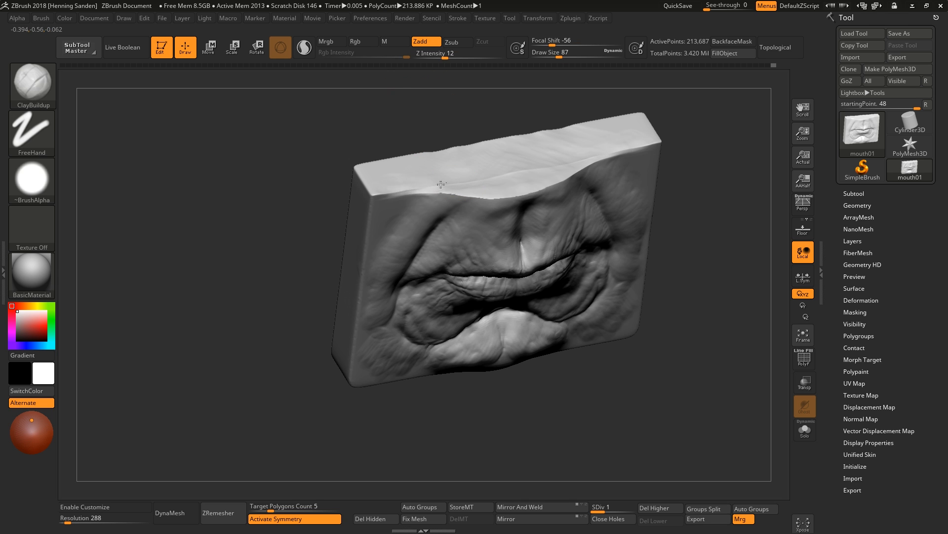
shift+right_drag(536, 167, 563, 272)
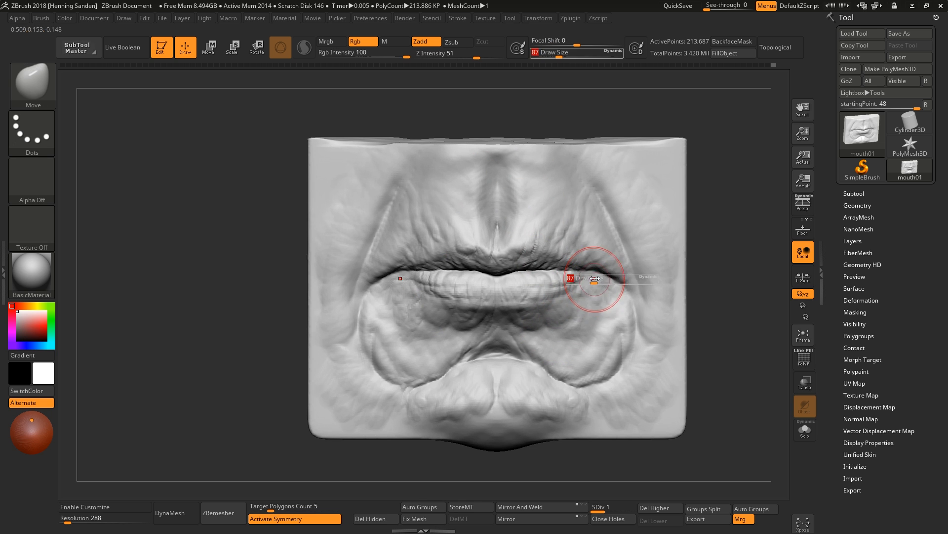
Nudge the lips' shape with the Move brush at draw size 90, checking the form from an angled view.
ctrl+right_drag(623, 286, 614, 275)
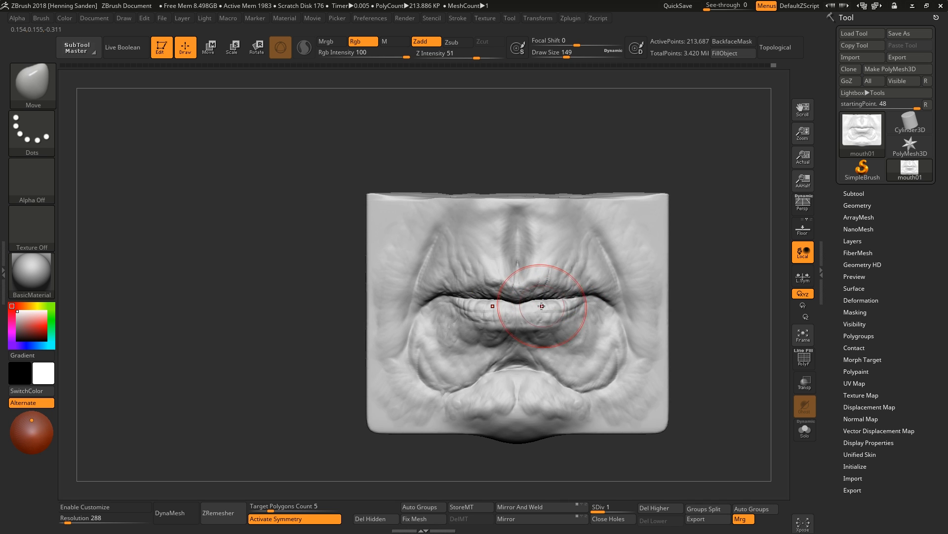
mouse_move(544, 306)
right_down()
mouse_move(549, 345)
mouse_move(569, 272)
mouse_move(606, 276)
right_up()
right_drag(606, 276, 610, 307)
key(s)
drag(610, 307, 604, 306)
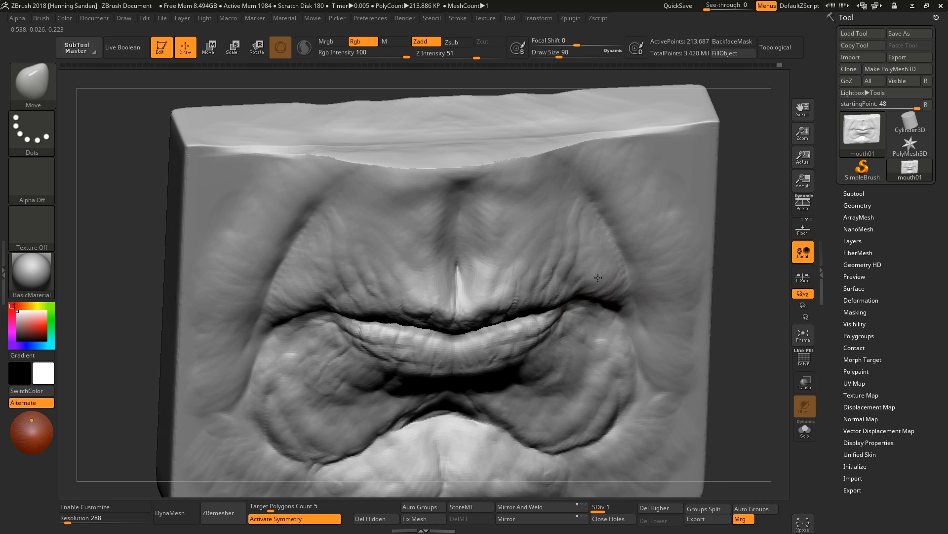
shift+right_drag(593, 316, 568, 306)
key(s)
drag(553, 331, 543, 326)
right_drag(542, 326, 545, 320)
alt+right_drag(546, 320, 558, 282)
Push the chin mass below the lower lip with the Move brush at draw size 274.
key(s)
drag(559, 279, 564, 272)
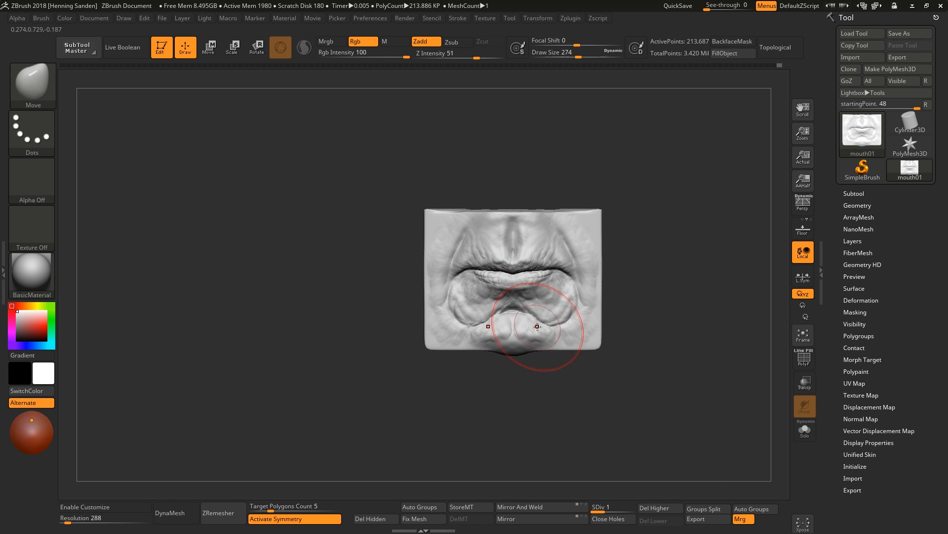
mouse_move(546, 290)
right_down()
mouse_move(510, 280)
mouse_move(527, 273)
mouse_move(523, 311)
right_up()
mouse_move(509, 254)
right_down()
mouse_move(511, 223)
mouse_move(464, 305)
mouse_move(470, 278)
mouse_move(478, 294)
mouse_move(483, 282)
mouse_move(452, 278)
mouse_move(463, 280)
mouse_move(465, 261)
right_up()
Step the mouth plate up to subdivision level 2 and turn symmetry off.
key(s)
key(d)
Carve a fine crease above the upper lip with DamStandard in Zsub mode at draw size 23.
key(d)
mouse_move(464, 173)
shift+right_down()
mouse_move(452, 185)
mouse_move(467, 187)
mouse_move(468, 177)
shift+right_up()
key(x)
right_drag(468, 177, 513, 165)
key(shift+d)
mouse_move(428, 140)
right_down()
mouse_move(452, 163)
mouse_move(451, 245)
mouse_move(504, 245)
mouse_move(474, 232)
mouse_move(514, 234)
right_up()
ctrl+right_drag(514, 233, 536, 203)
key(b)
key(d)
key(s)
key(s)
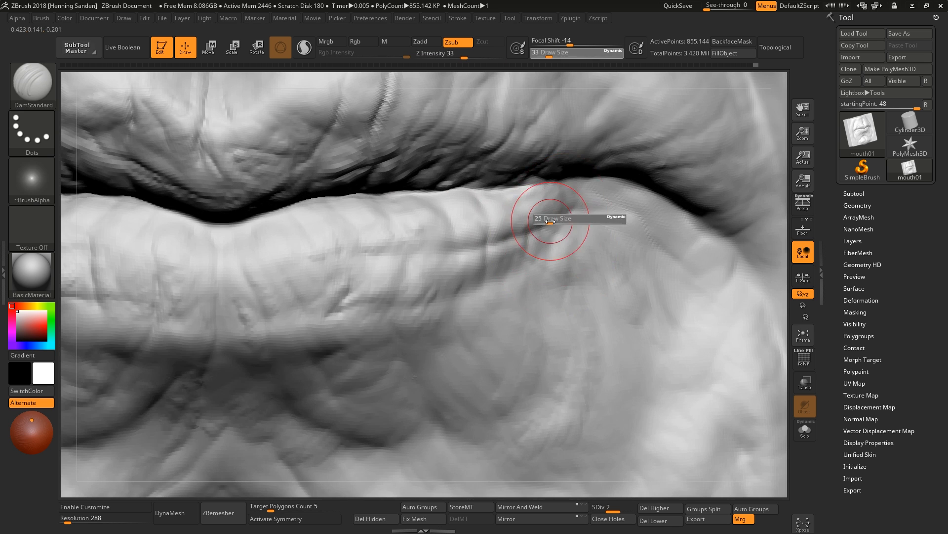
drag(577, 198, 546, 250)
key(f)
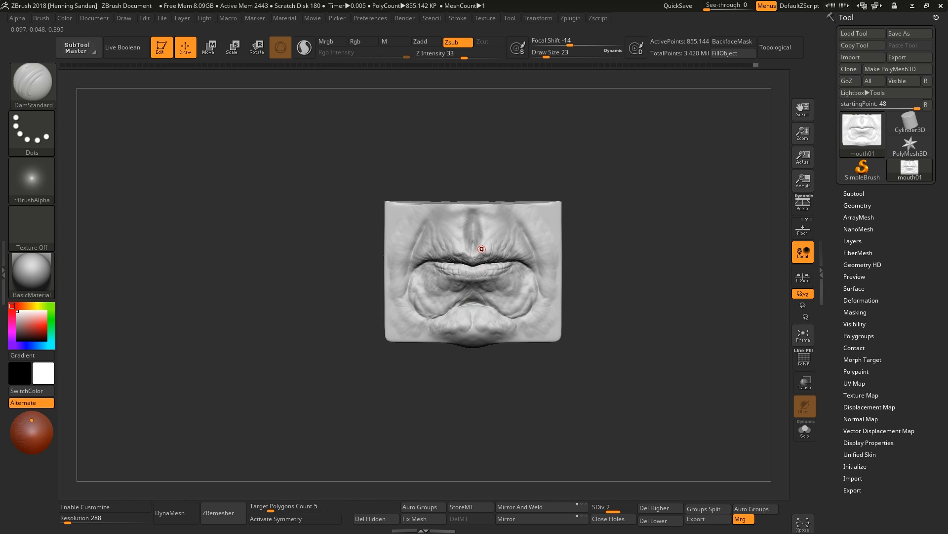
ctrl+right_drag(478, 262, 455, 237)
Switch to ClayBuildup at Z intensity 12 and build up the skin above the upper lip at draw size 37.
key(b)
key(c)
key(b)
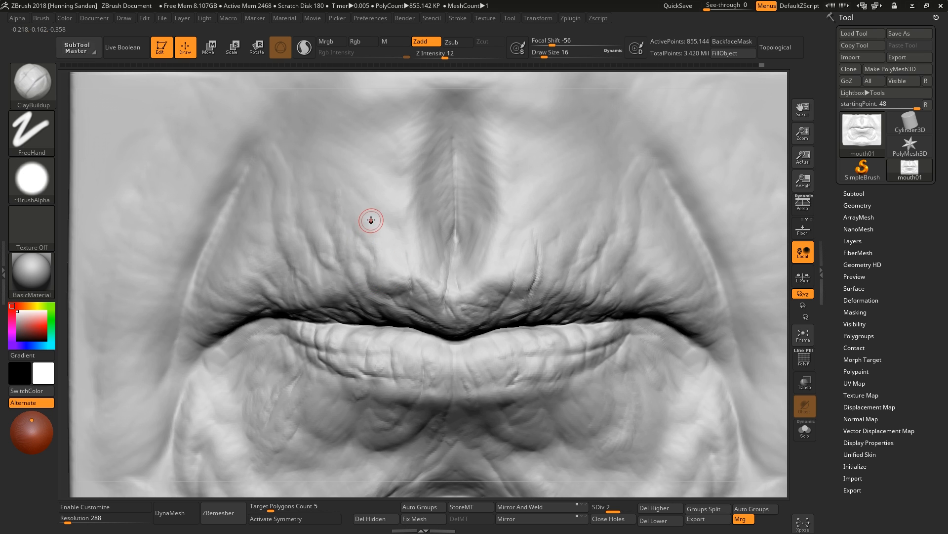
key(f)
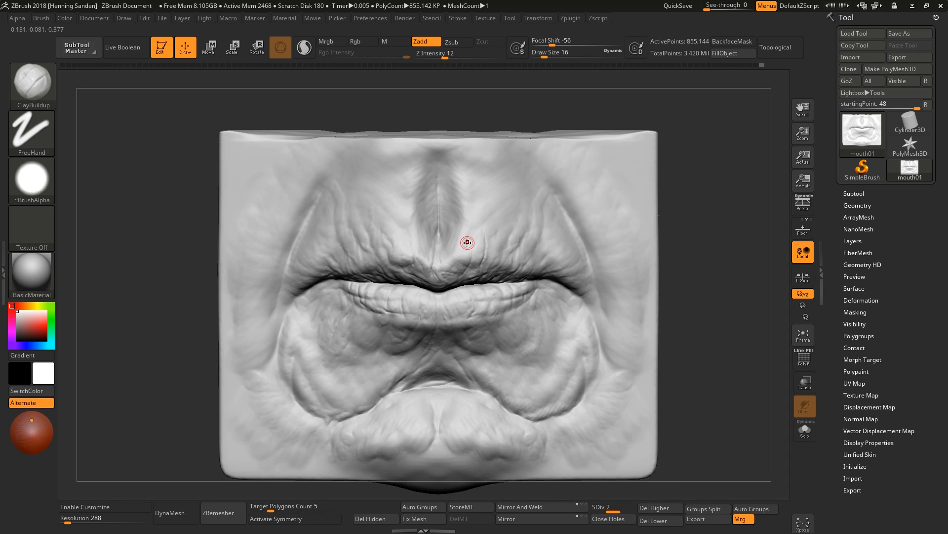
right_drag(467, 242, 488, 241)
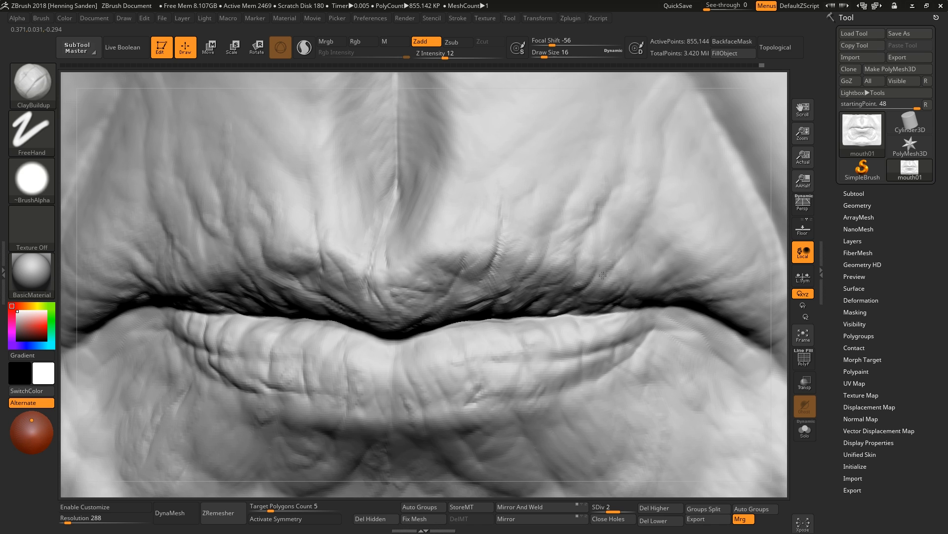
key(f)
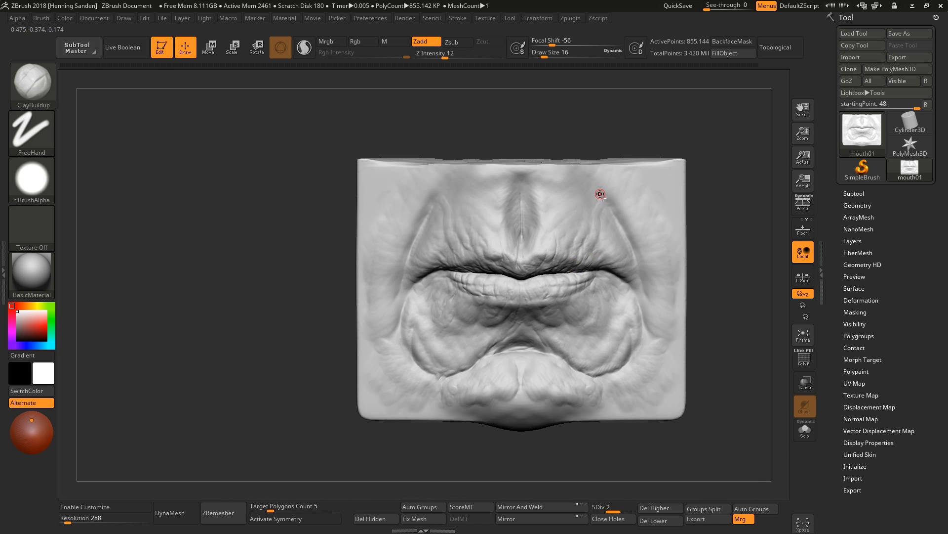
ctrl+right_drag(601, 193, 601, 218)
key(s)
click(602, 218)
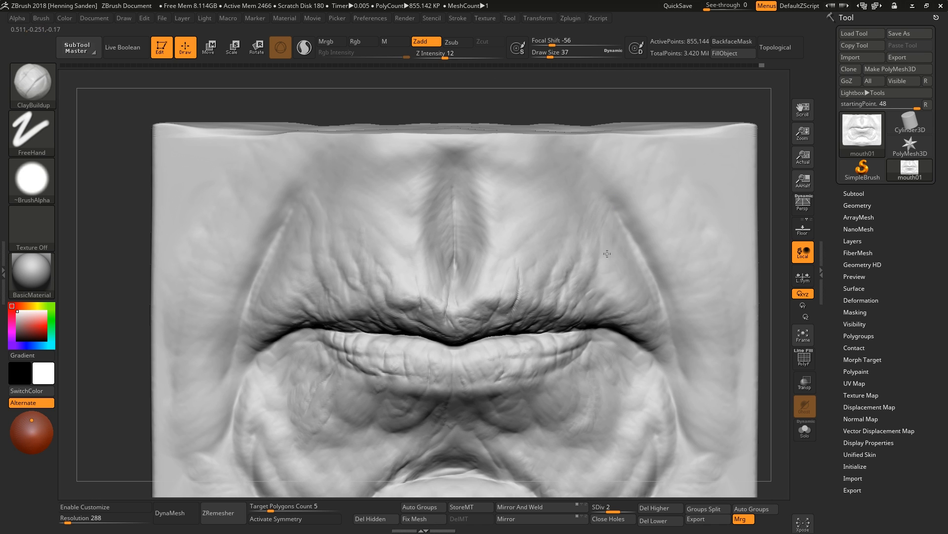
Subdivide the mouth plate to level 3 and add fine ClayBuildup folds around the philtrum at draw size 8.
right_drag(297, 300, 293, 303)
key(s)
click(612, 273)
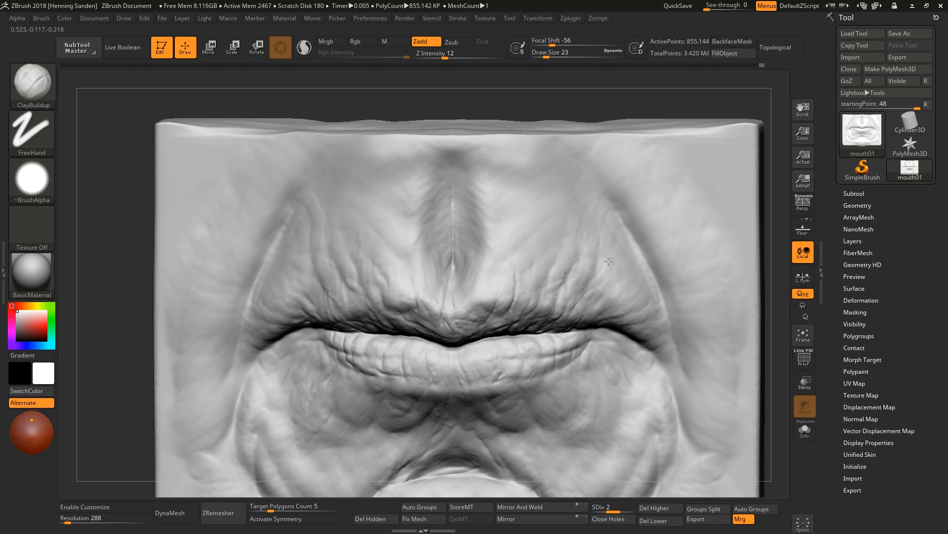
alt+right_drag(494, 229, 530, 242)
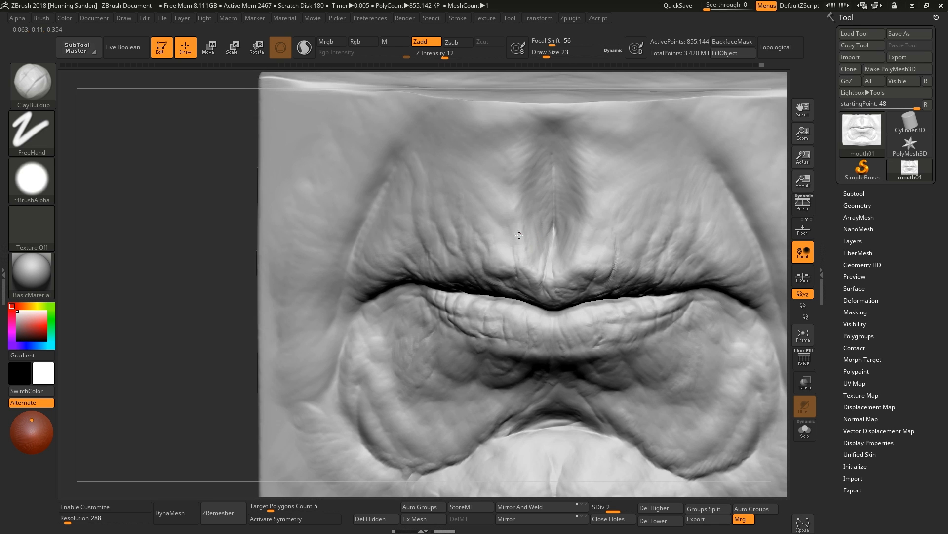
drag(483, 184, 475, 173)
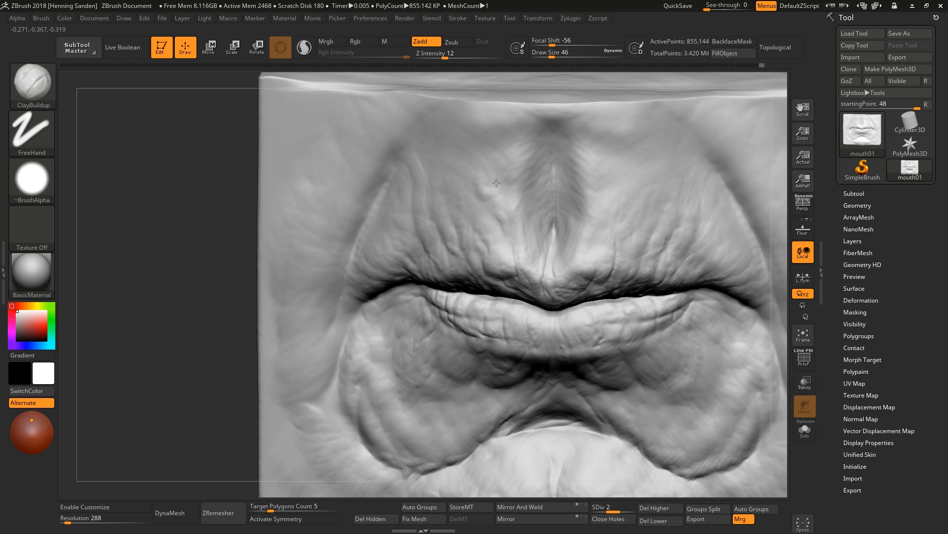
mouse_move(481, 223)
right_down()
mouse_move(476, 272)
mouse_move(487, 281)
right_up()
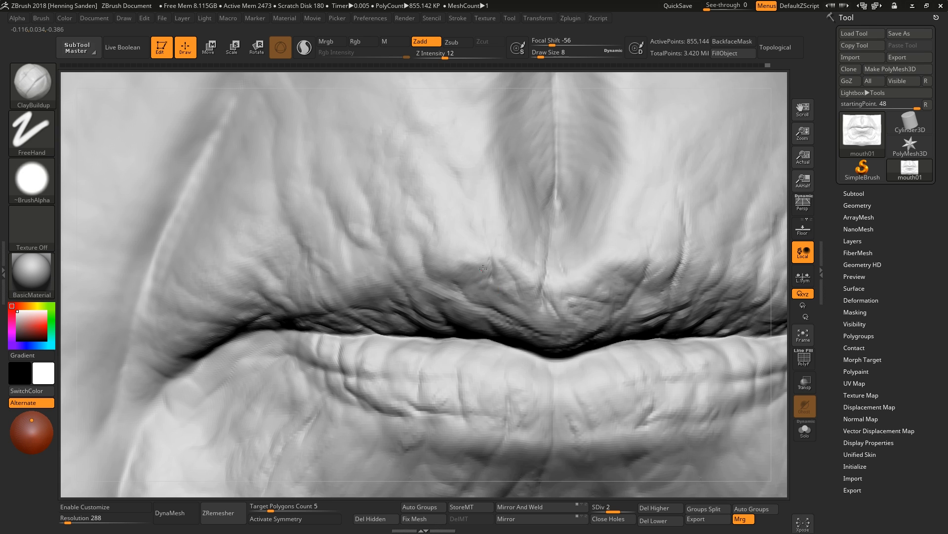
mouse_move(483, 268)
ctrl+right_down()
mouse_move(608, 283)
mouse_move(605, 242)
mouse_move(551, 329)
ctrl+right_up()
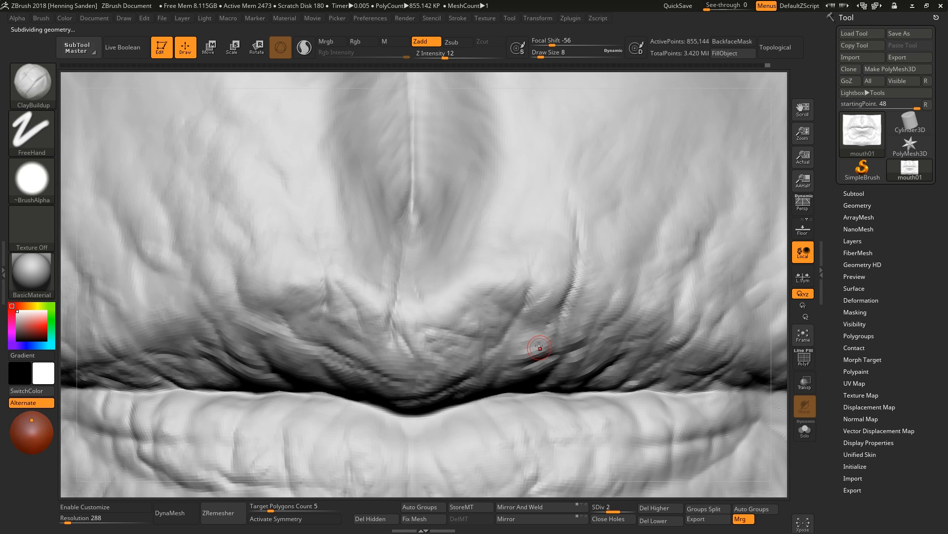
right_drag(502, 352, 494, 362)
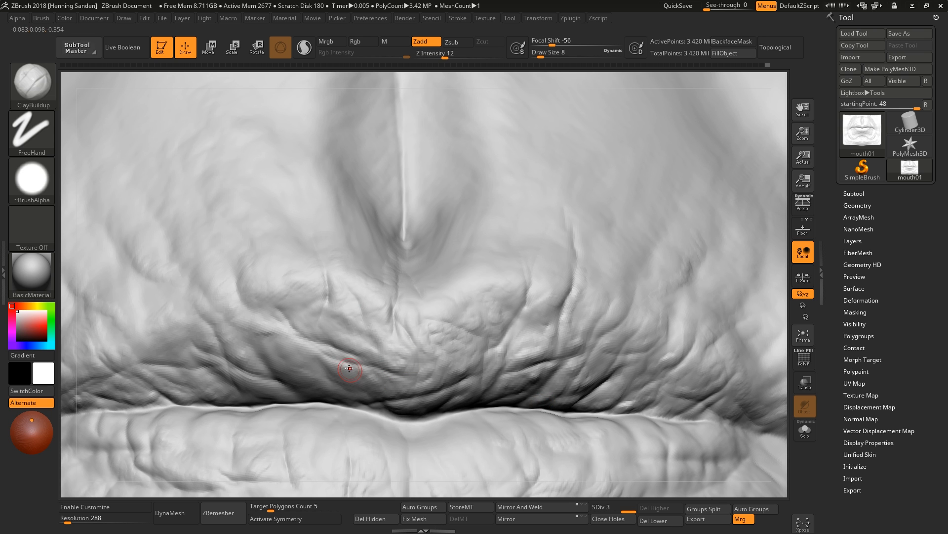
Sculpt wrinkles along the upper lip's edge with ClayBuildup at draw size 16.
mouse_move(349, 368)
right_down()
mouse_move(326, 379)
mouse_move(384, 294)
mouse_move(435, 308)
right_up()
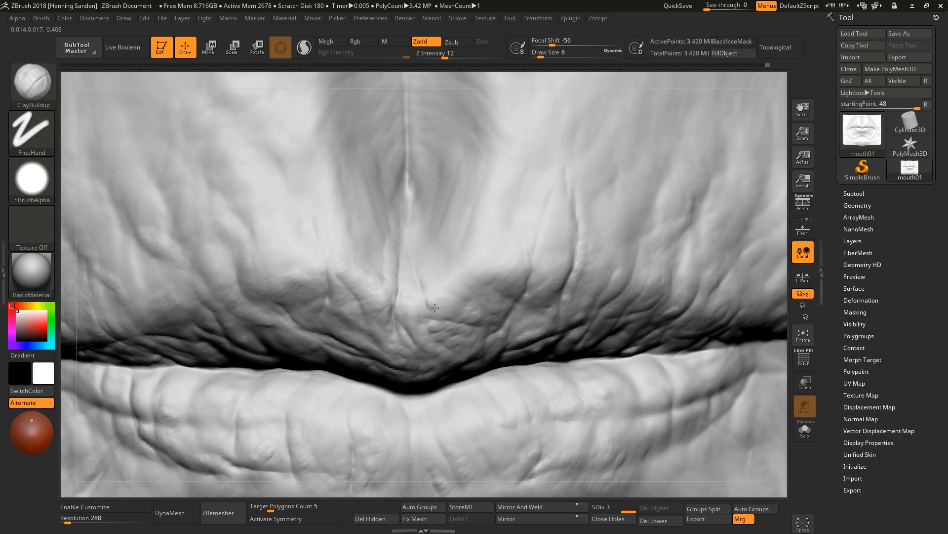
key(bracketright)
right_drag(495, 268, 466, 261)
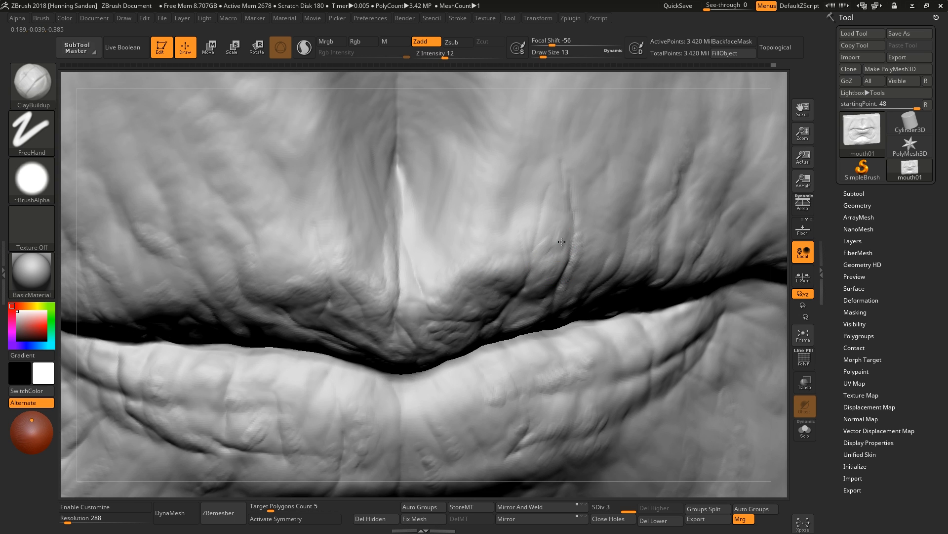
key(f)
mouse_move(498, 266)
right_down()
mouse_move(395, 306)
mouse_move(523, 367)
mouse_move(671, 239)
mouse_move(616, 274)
mouse_move(582, 272)
mouse_move(621, 248)
mouse_move(599, 249)
right_up()
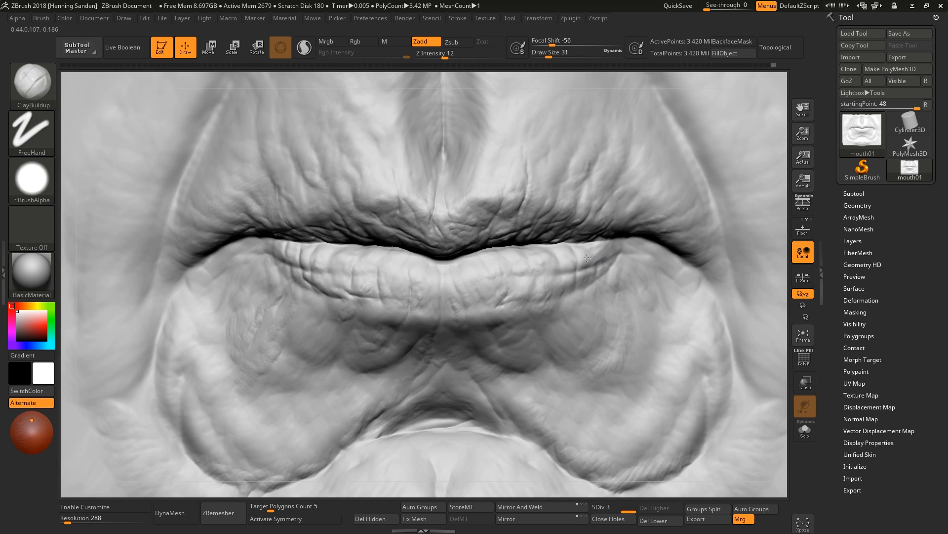
key(bracketleft)
right_drag(627, 243, 595, 247)
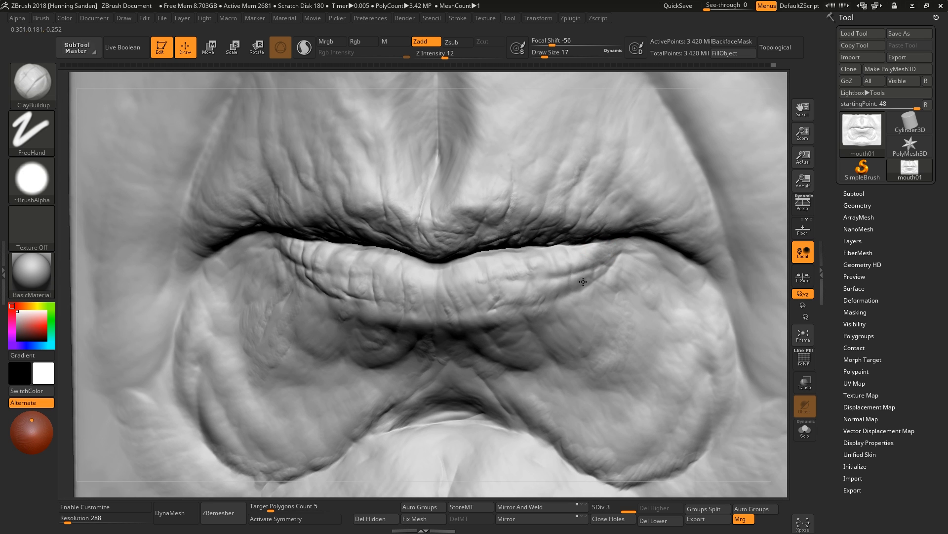
key(bracketleft)
right_drag(539, 300, 531, 290)
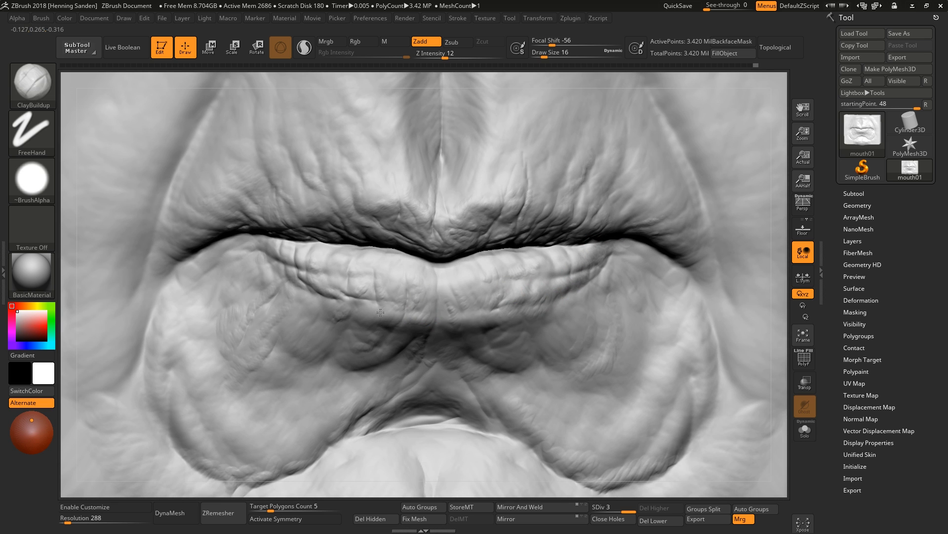
Build up skin folds below the lower lip and around the chin with ClayBuildup at draw size 23.
right_drag(364, 276, 508, 342)
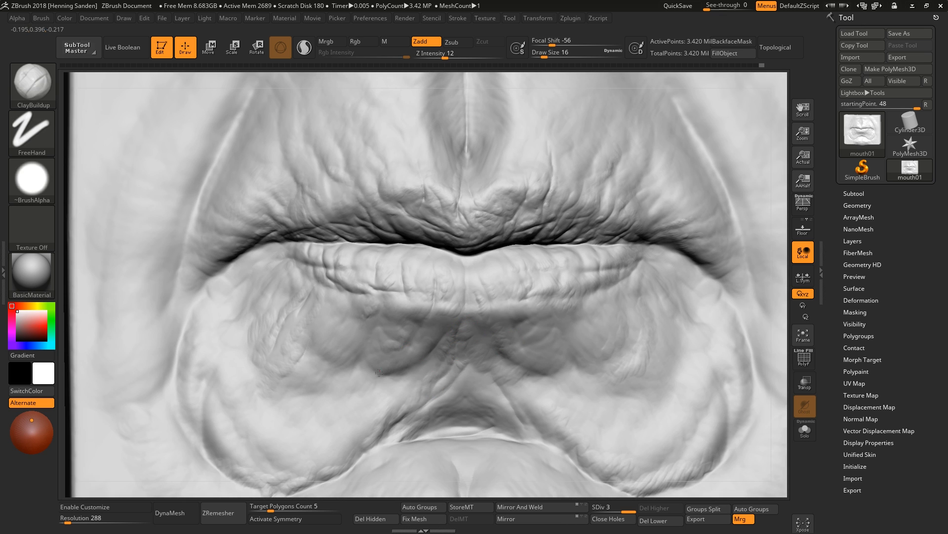
right_drag(346, 425, 430, 362)
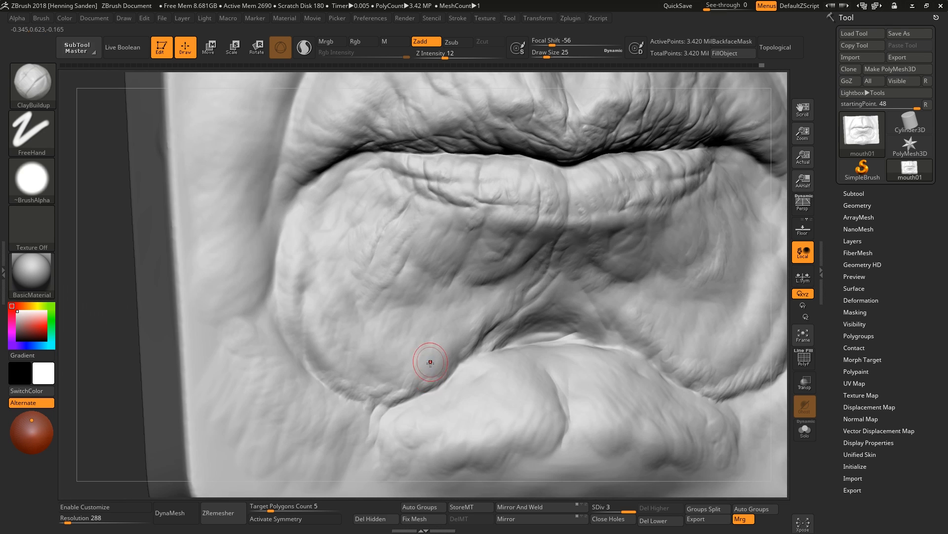
mouse_move(582, 392)
right_down()
mouse_move(561, 399)
mouse_move(555, 430)
right_up()
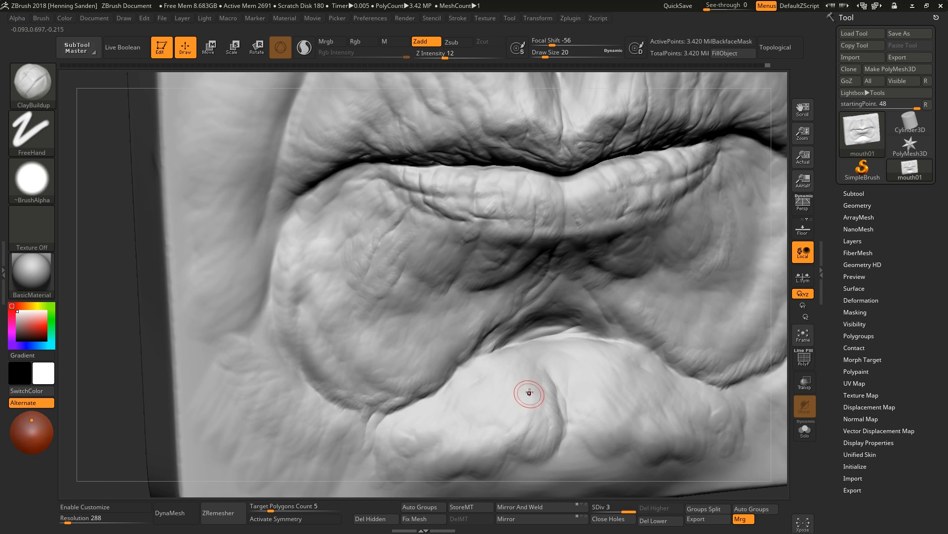
right_drag(529, 393, 447, 329)
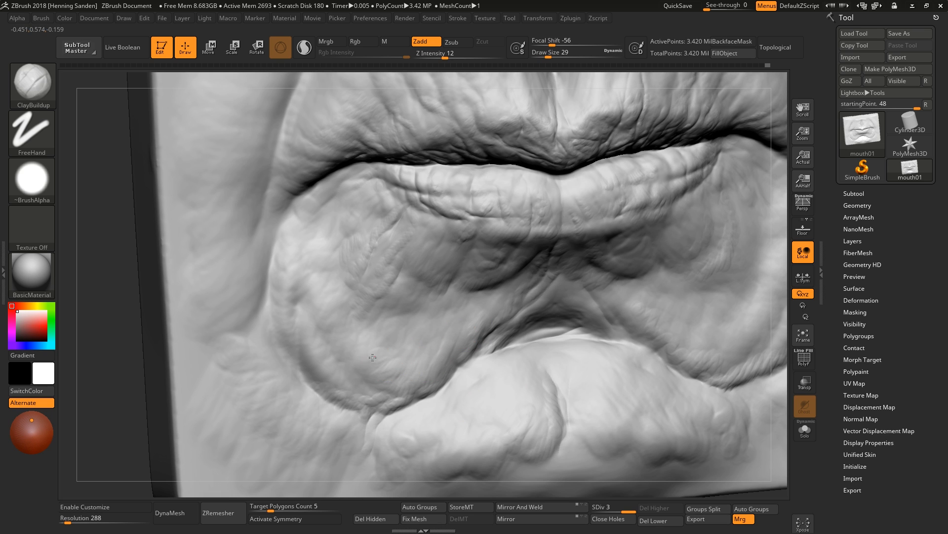
right_drag(431, 341, 478, 339)
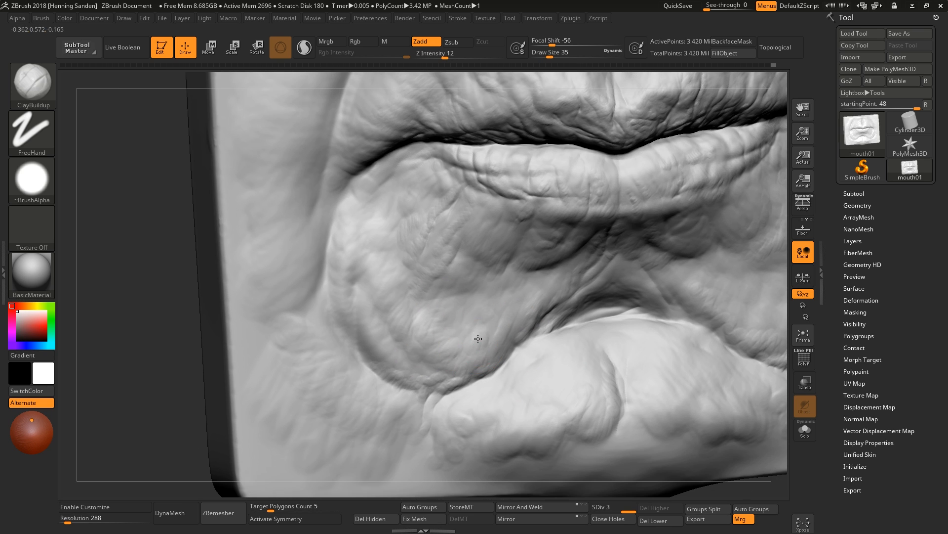
drag(478, 339, 463, 344)
drag(401, 359, 398, 368)
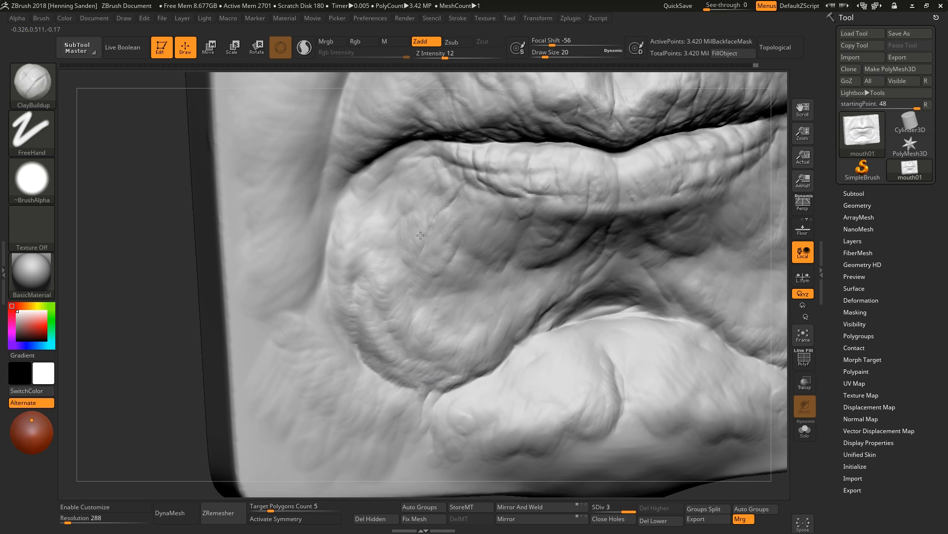
mouse_move(477, 357)
ctrl+right_down()
mouse_move(589, 314)
mouse_move(603, 390)
mouse_move(618, 301)
ctrl+right_up()
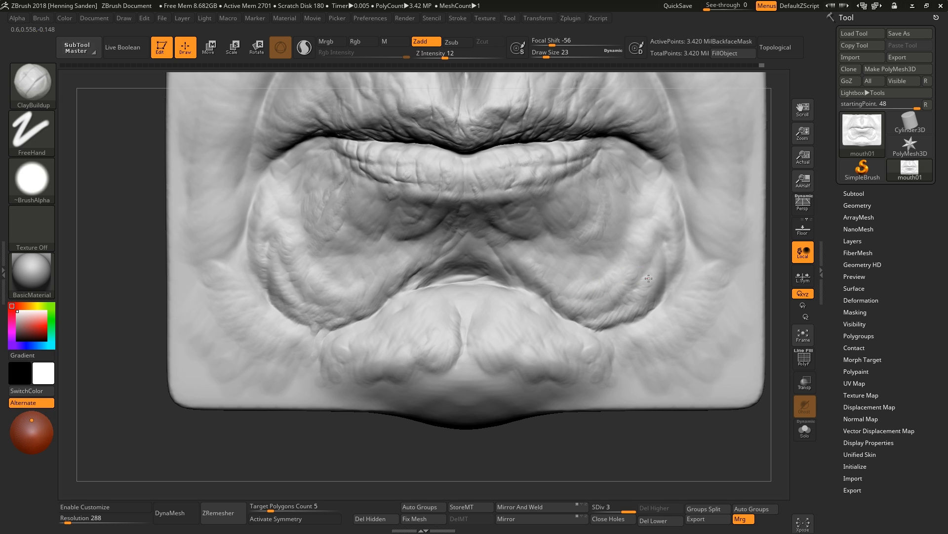
Redo the last stroke and sculpt wrinkles across the lower lip with ClayBuildup at draw size 14.
key(ctrl+shift+z)
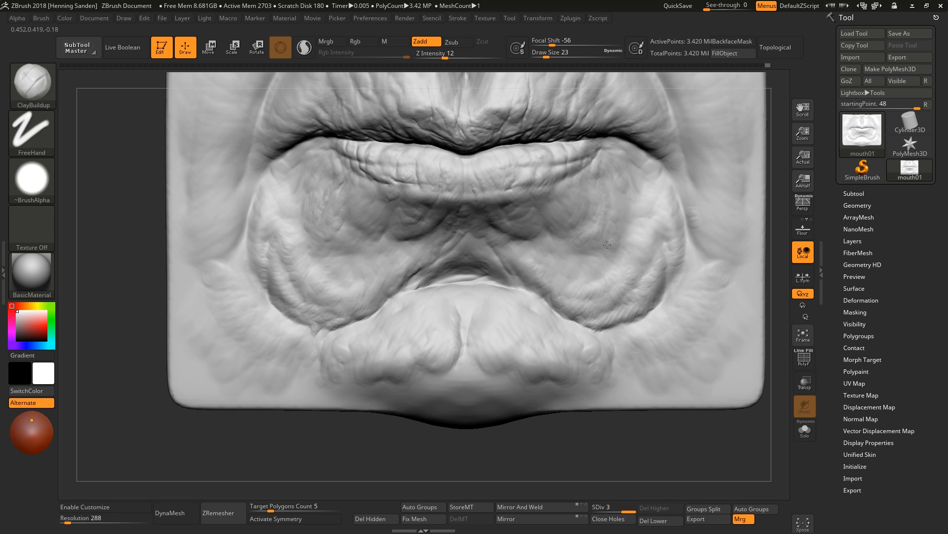
right_drag(474, 292, 463, 320)
mouse_move(463, 276)
right_down()
mouse_move(472, 311)
mouse_move(430, 346)
mouse_move(447, 277)
right_up()
mouse_move(447, 277)
ctrl+right_down()
mouse_move(470, 189)
mouse_move(512, 254)
mouse_move(529, 245)
mouse_move(546, 257)
ctrl+right_up()
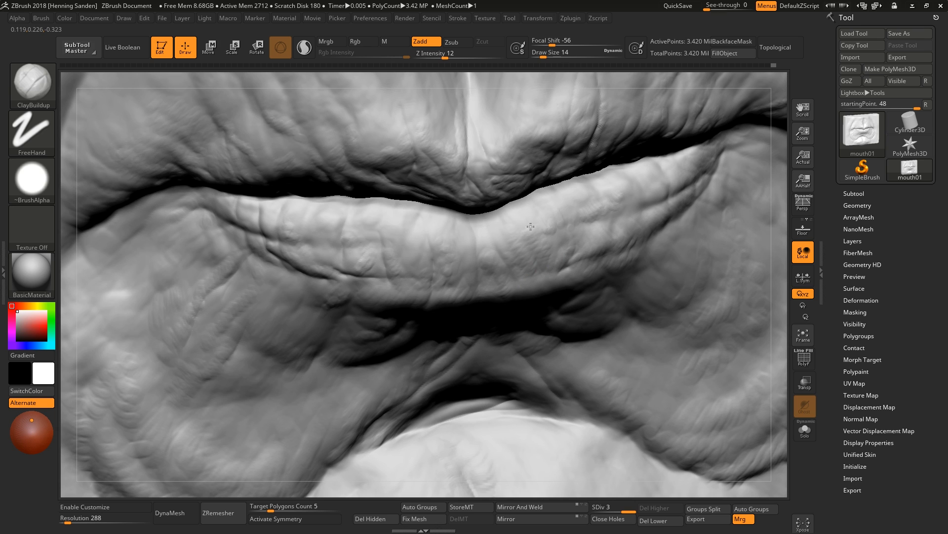
right_drag(410, 256, 413, 232)
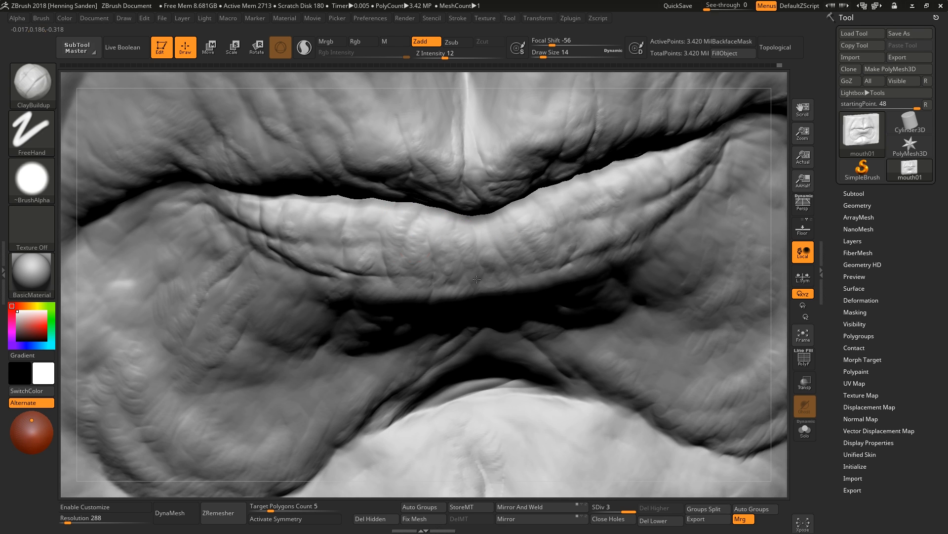
right_drag(380, 273, 419, 249)
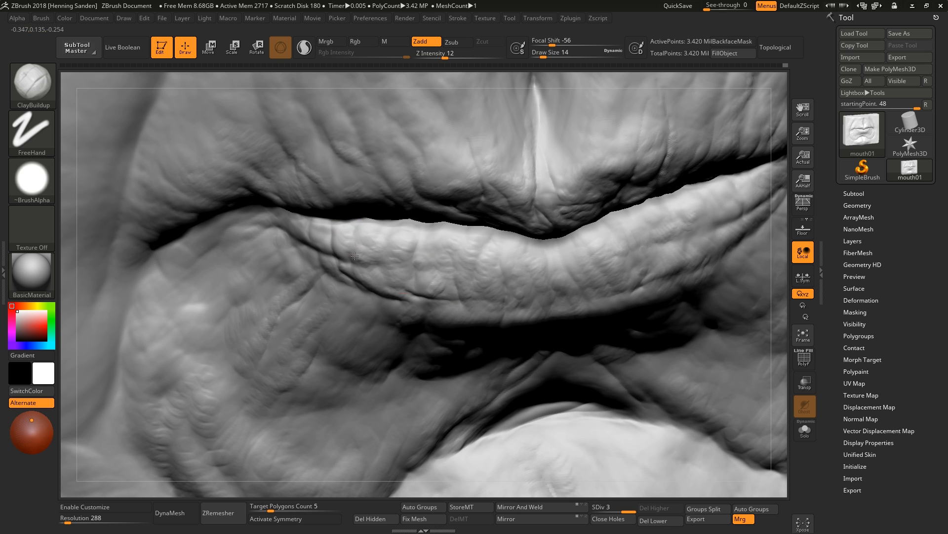
ctrl+right_drag(350, 232, 361, 178)
right_drag(444, 232, 346, 229)
ctrl+right_drag(425, 223, 465, 281)
Switch to the Move brush and reshape the left mouth corner at draw size 17.
key(b)
key(m)
key(v)
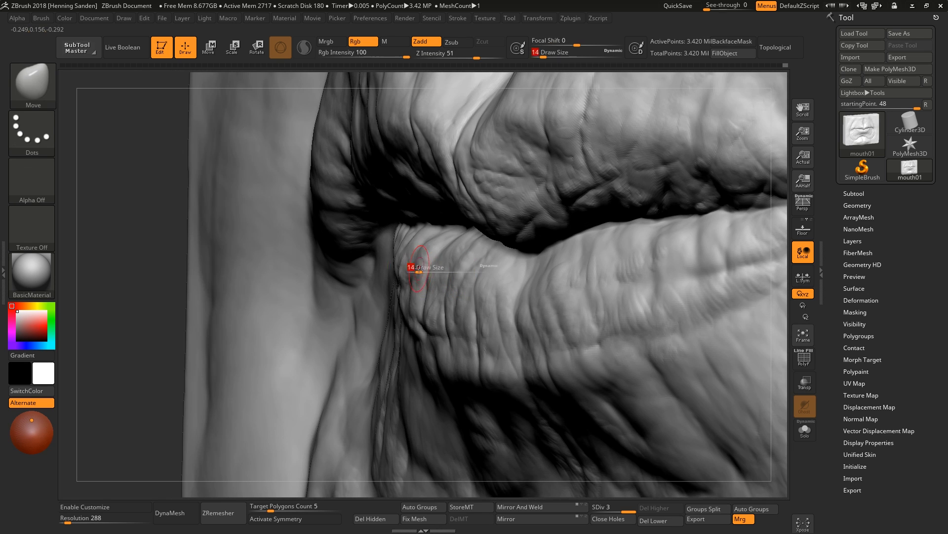
drag(411, 266, 426, 252)
mouse_move(413, 296)
right_down()
mouse_move(434, 339)
mouse_move(450, 309)
mouse_move(388, 313)
mouse_move(385, 282)
right_up()
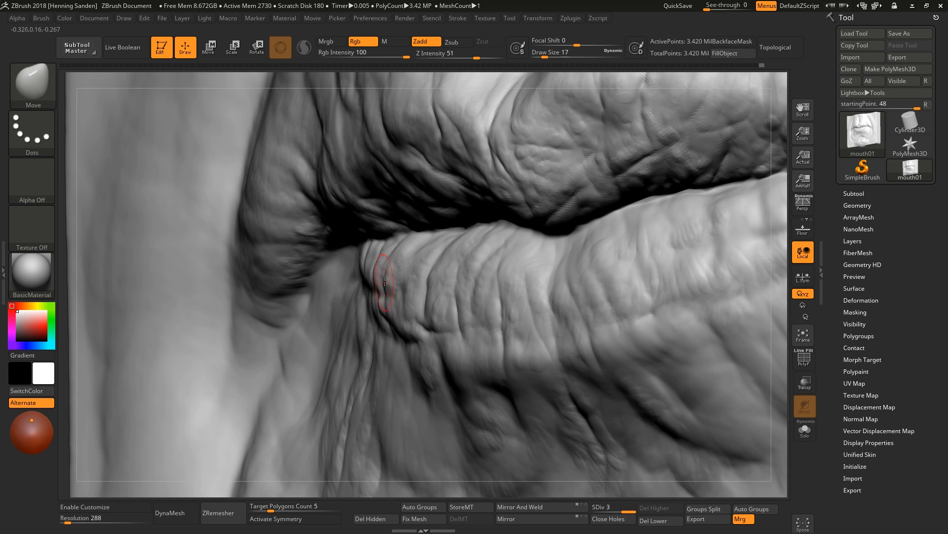
key(bracketleft)
mouse_move(379, 261)
right_down()
mouse_move(435, 247)
mouse_move(475, 207)
mouse_move(542, 301)
mouse_move(519, 297)
right_up()
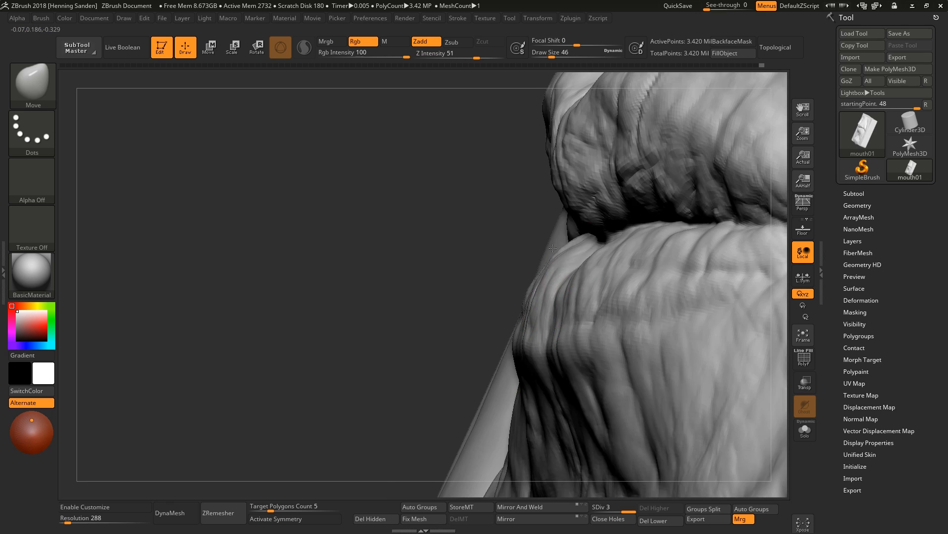
Reshape the lower lip's side contour with the Move brush at draw size 31.
drag(522, 291, 532, 289)
mouse_move(531, 289)
right_down()
mouse_move(576, 270)
mouse_move(553, 241)
mouse_move(548, 254)
mouse_move(587, 268)
right_up()
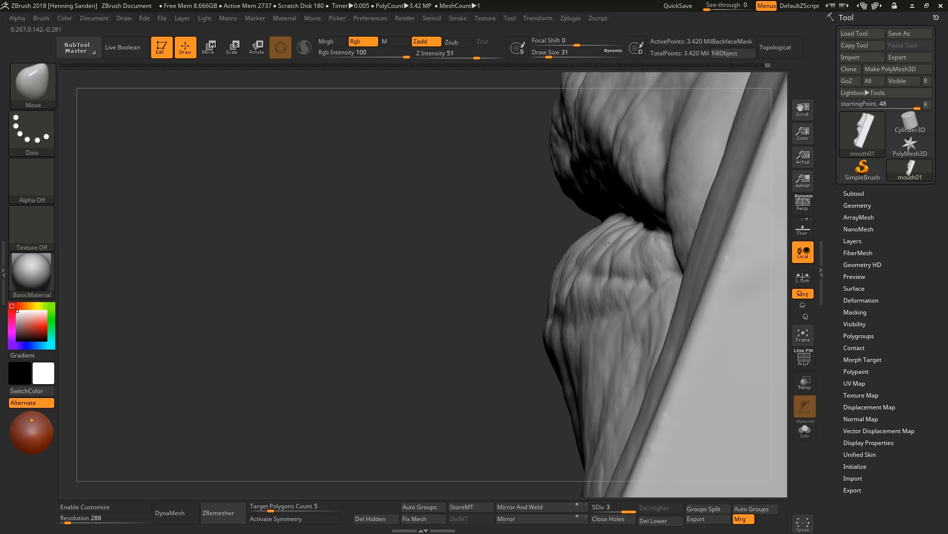
key(bracketleft)
mouse_move(570, 295)
right_down()
mouse_move(583, 291)
mouse_move(558, 310)
mouse_move(598, 286)
mouse_move(583, 261)
mouse_move(612, 321)
mouse_move(654, 319)
right_up()
mouse_move(460, 219)
right_down()
mouse_move(441, 214)
mouse_move(447, 148)
right_up()
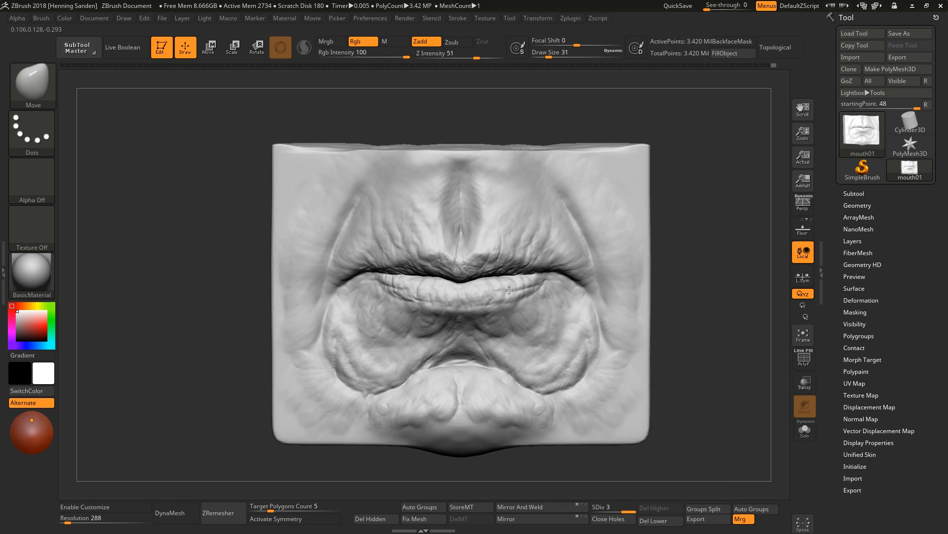
right_drag(568, 297, 583, 339)
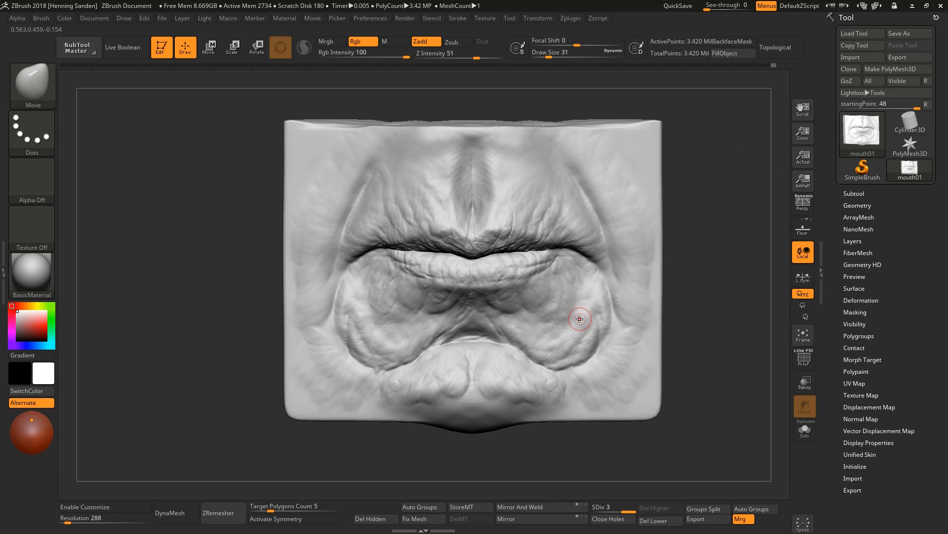
Switch to the DamStandard brush at draw size 25 and carve creases along the lip line.
key(b)
key(d)
key(s)
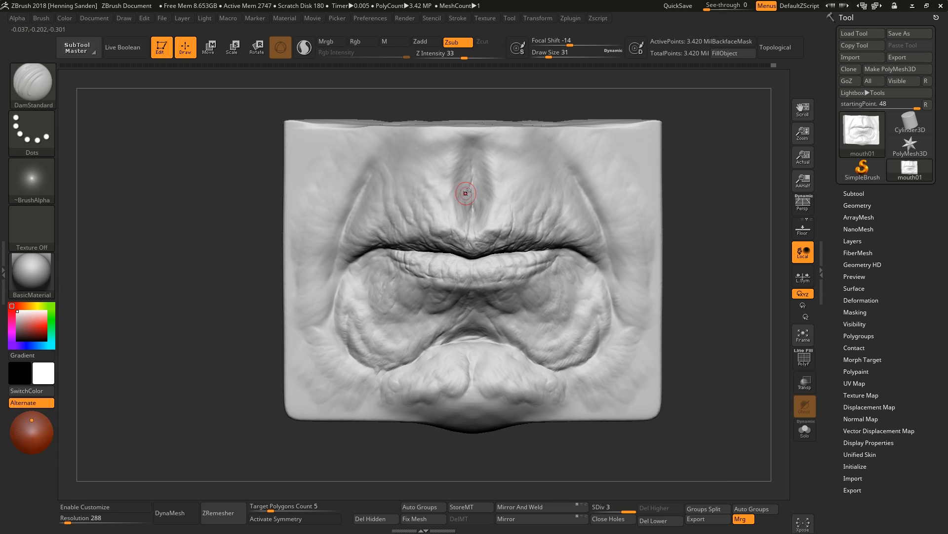
mouse_move(594, 249)
ctrl+right_down()
mouse_move(593, 240)
mouse_move(527, 242)
ctrl+right_up()
key(s)
click(591, 241)
mouse_move(546, 240)
mouse_down()
mouse_move(567, 256)
mouse_move(536, 242)
mouse_up()
mouse_move(518, 240)
right_down()
mouse_move(496, 239)
mouse_move(495, 249)
right_up()
drag(483, 277, 424, 314)
ctrl+right_drag(458, 321, 467, 363)
right_drag(467, 363, 596, 365)
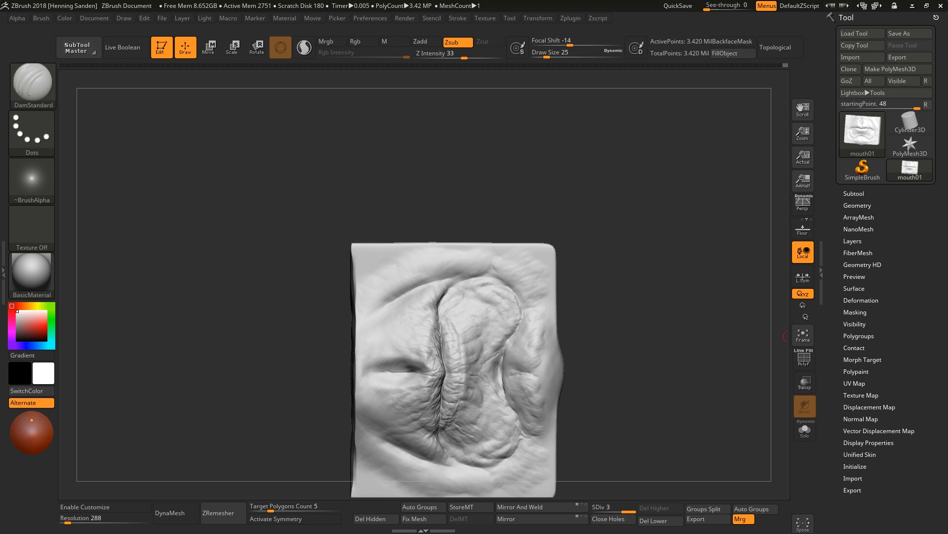
right_drag(787, 336, 582, 271)
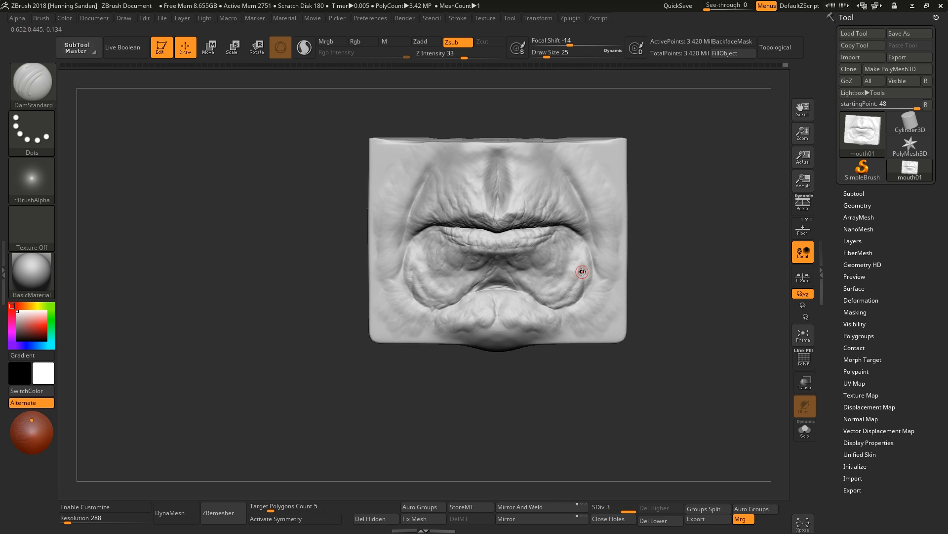